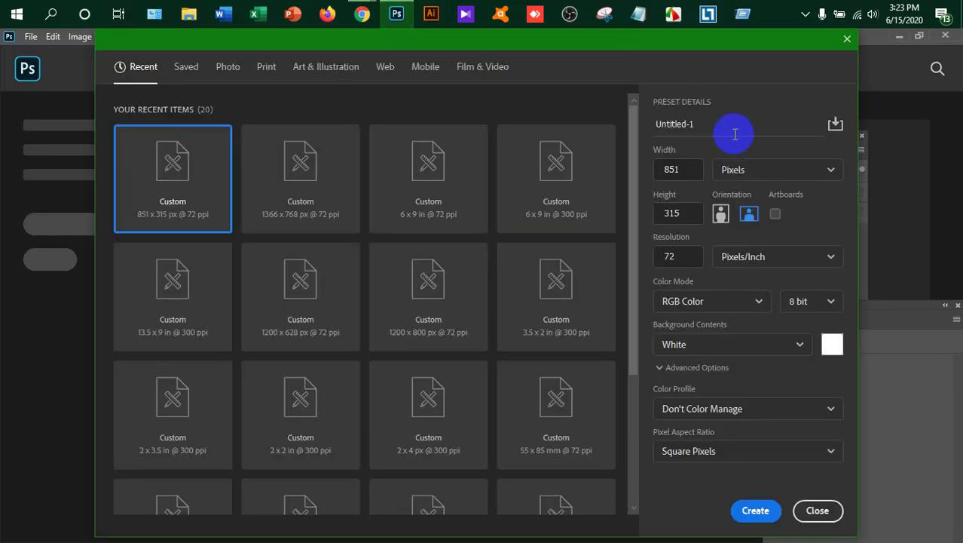
- Name the preset 'Fb Cover Design', keep 851 × 315 pixels at 72 ppi, and create it
click(728, 127)
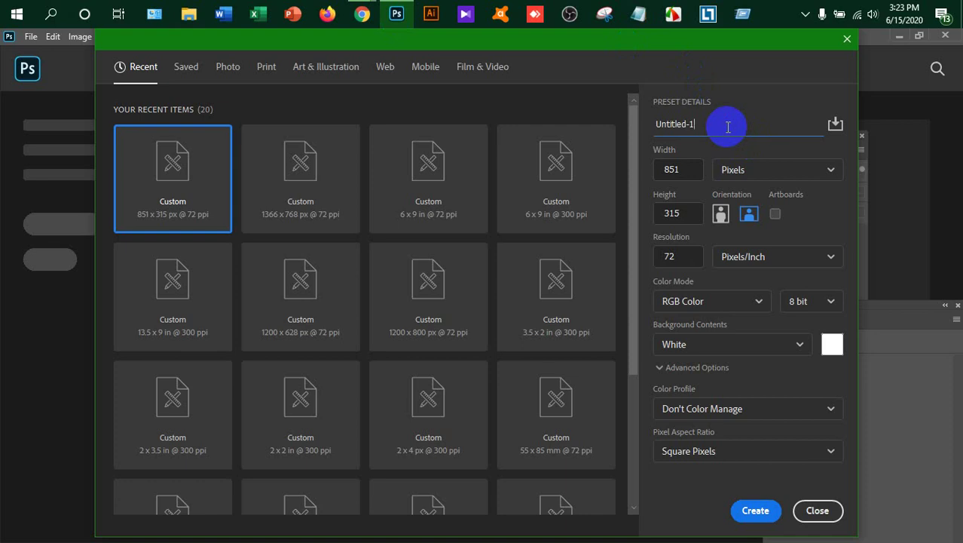
drag(726, 126, 626, 129)
text(Fb Cover Design)
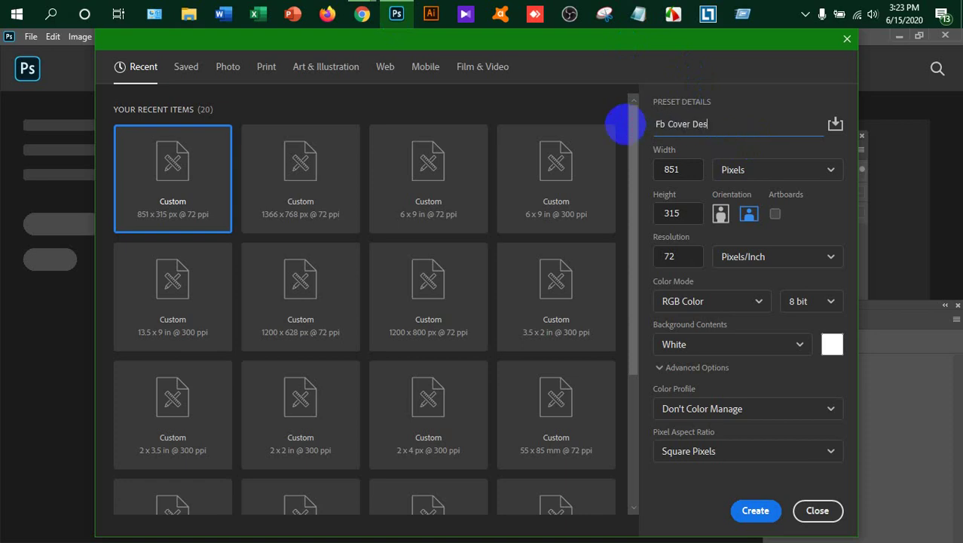
click(692, 169)
drag(692, 168, 639, 172)
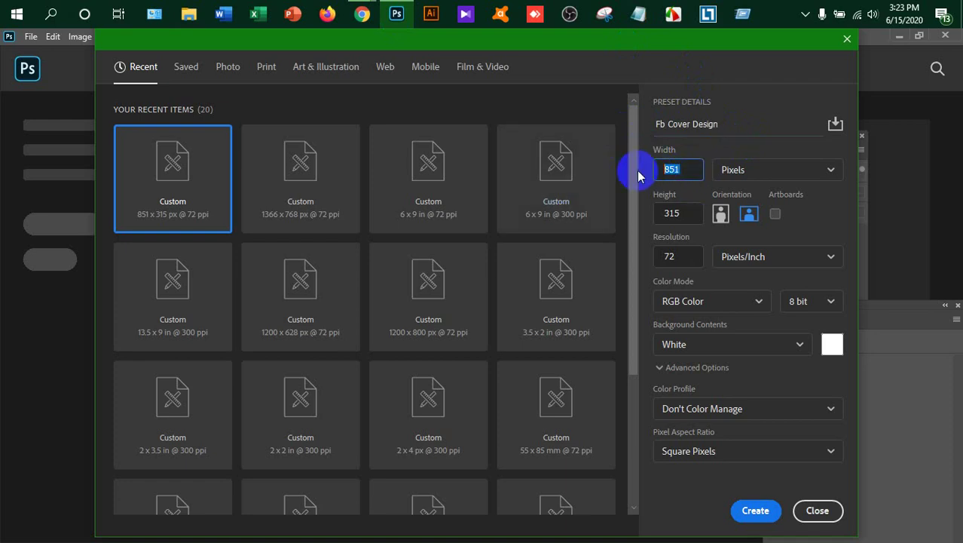
click(749, 172)
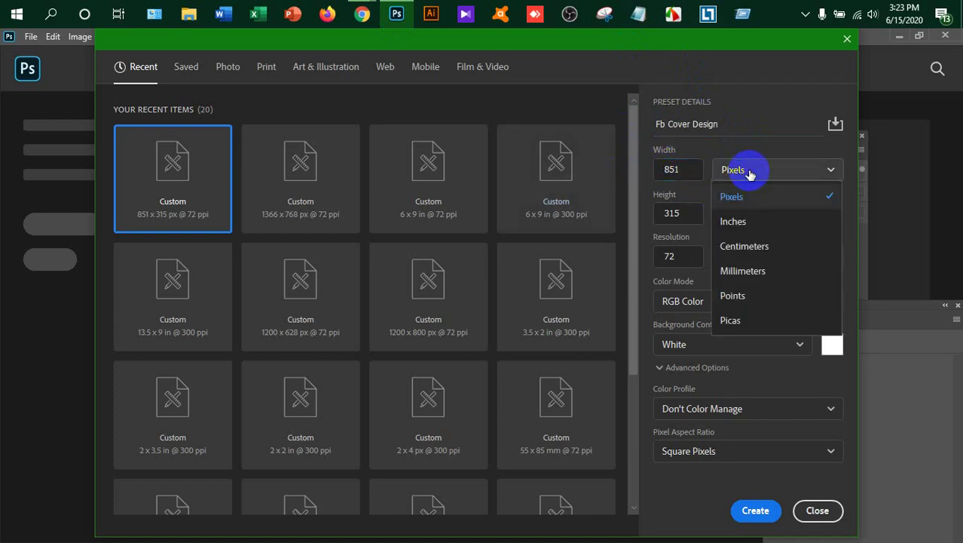
click(747, 195)
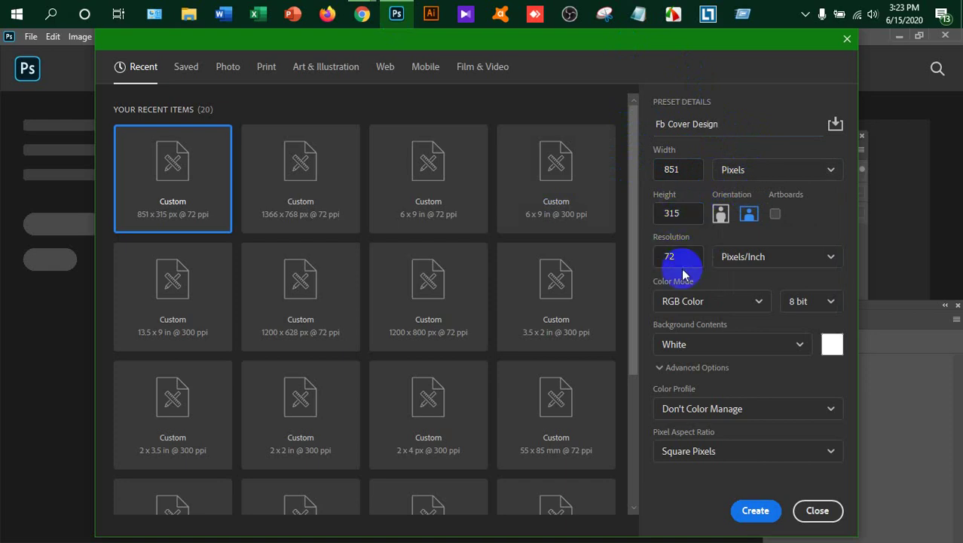
click(753, 519)
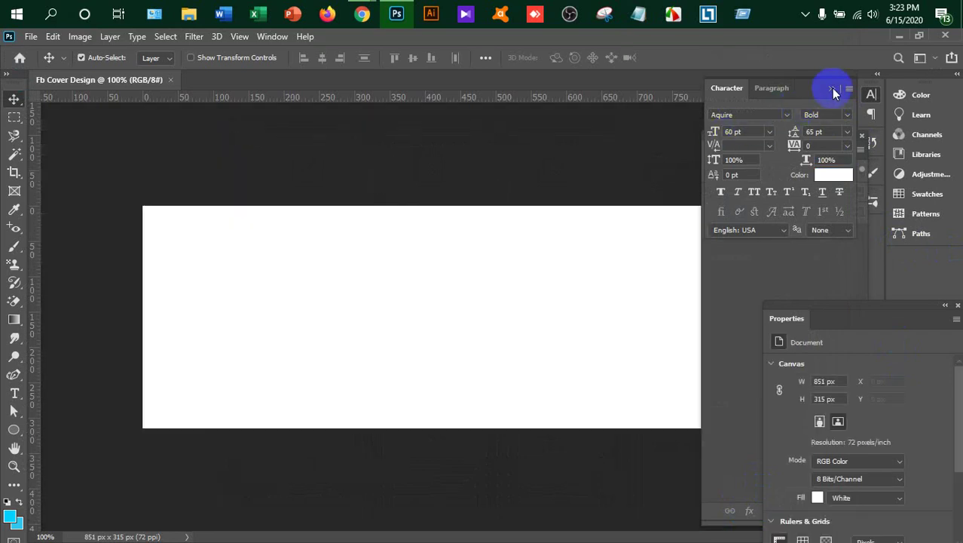
- Close the Character panel, dock Properties away, and float the Layers panel on the left
click(833, 91)
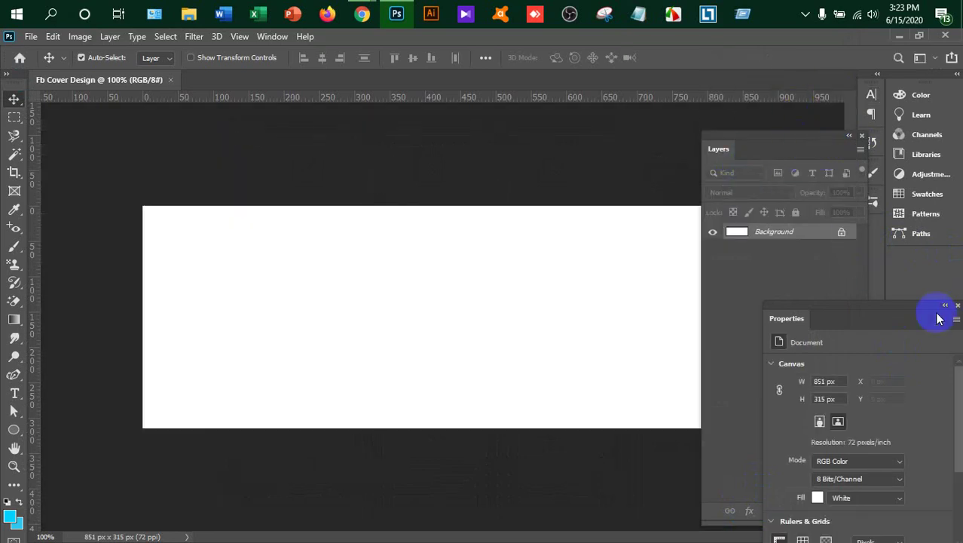
drag(786, 317, 916, 260)
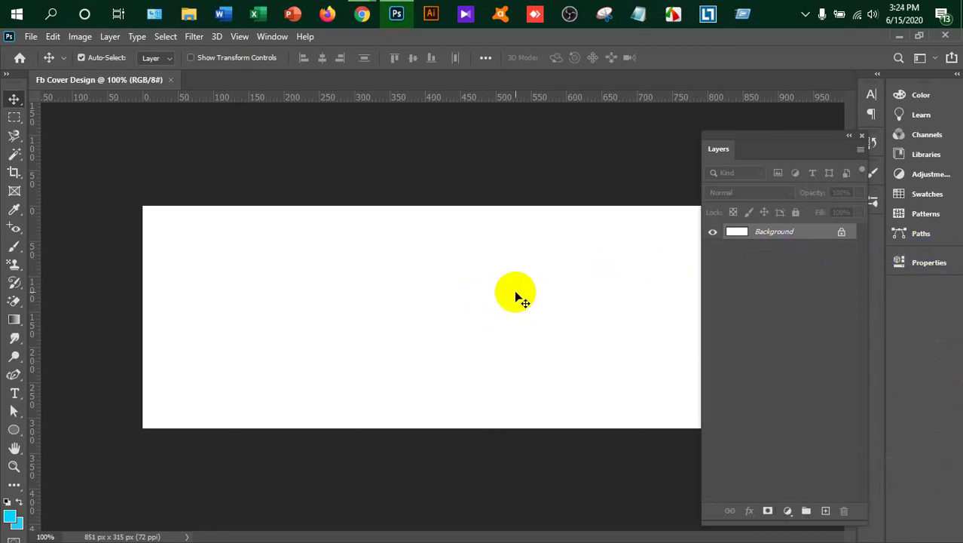
key(ctrl+minus)
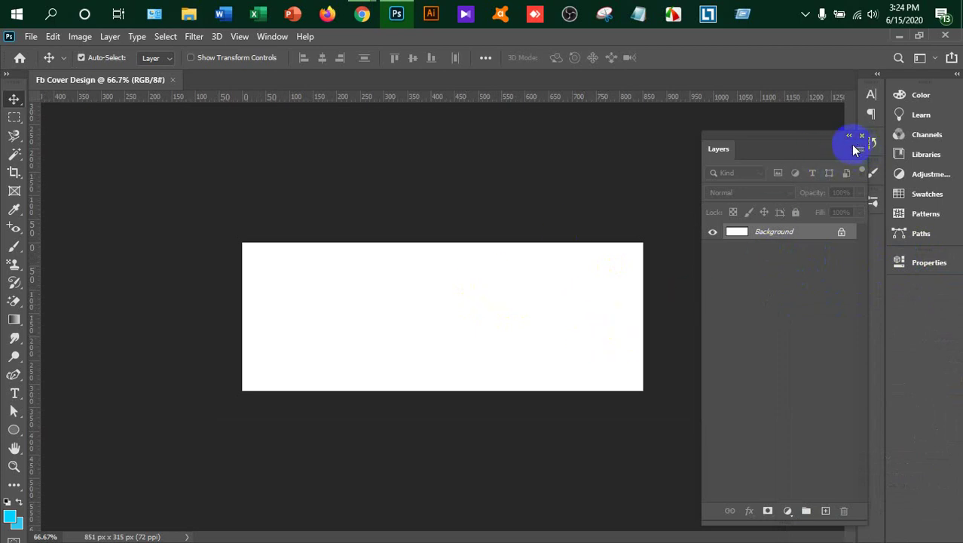
drag(817, 143, 188, 133)
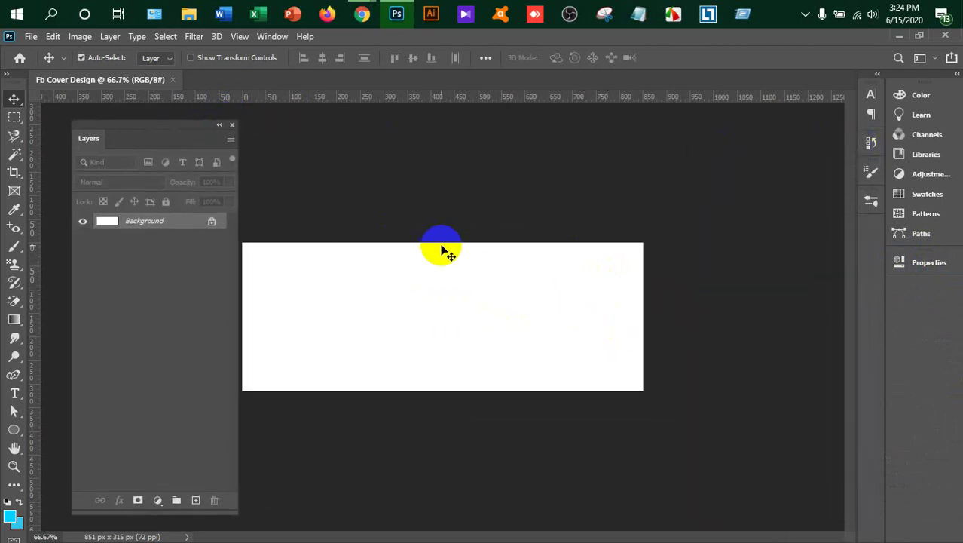
scroll(444, 251, up, 3)
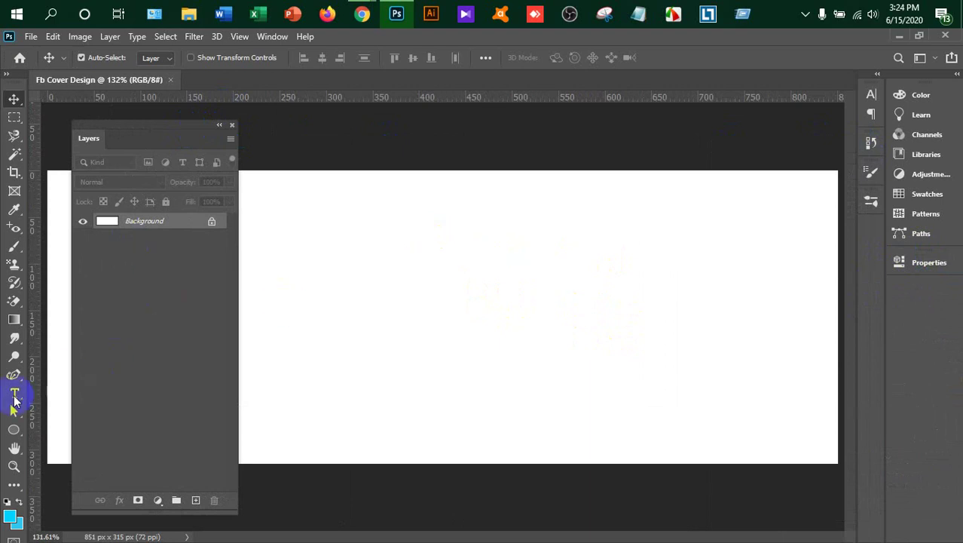
click(14, 429)
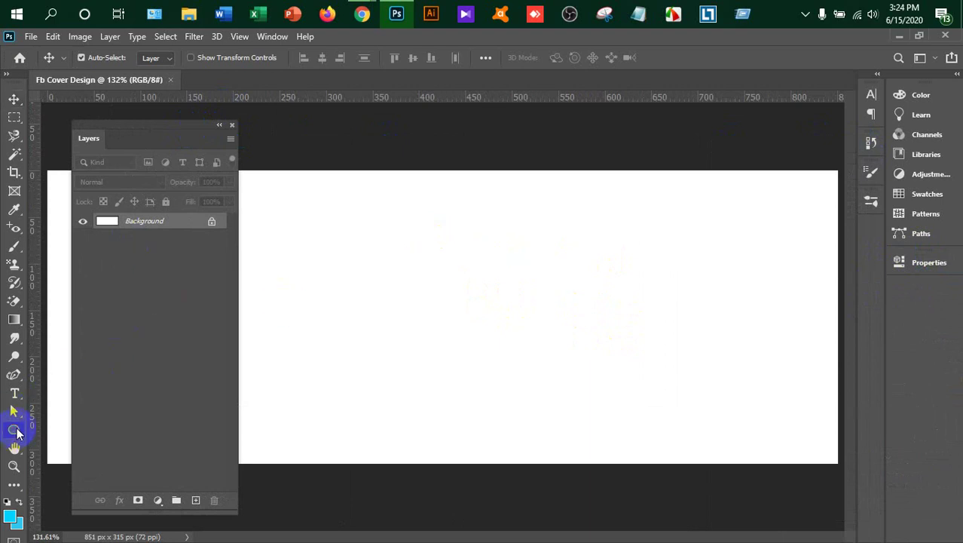
- Draw a 60 × 60 px cyan square with the Rectangle Tool on the cover's right
click(16, 432)
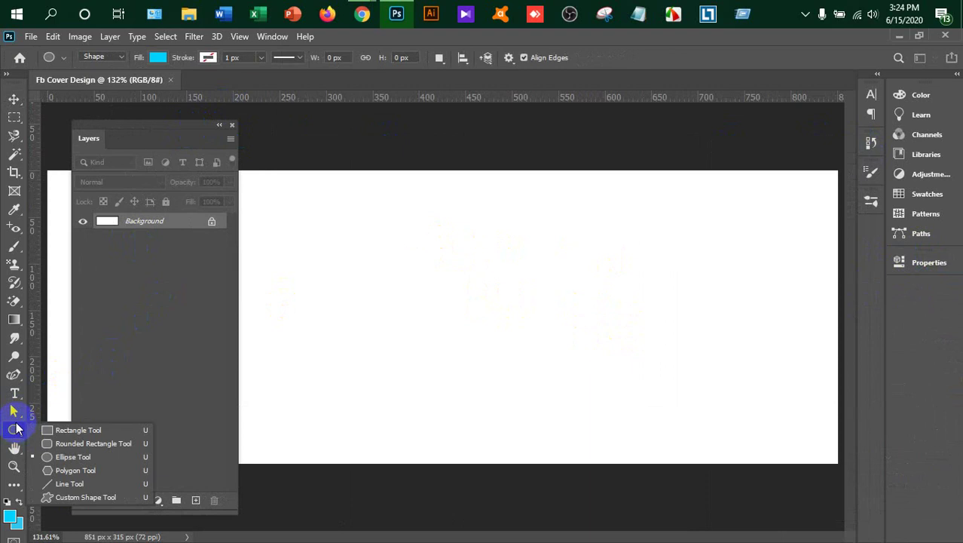
click(72, 430)
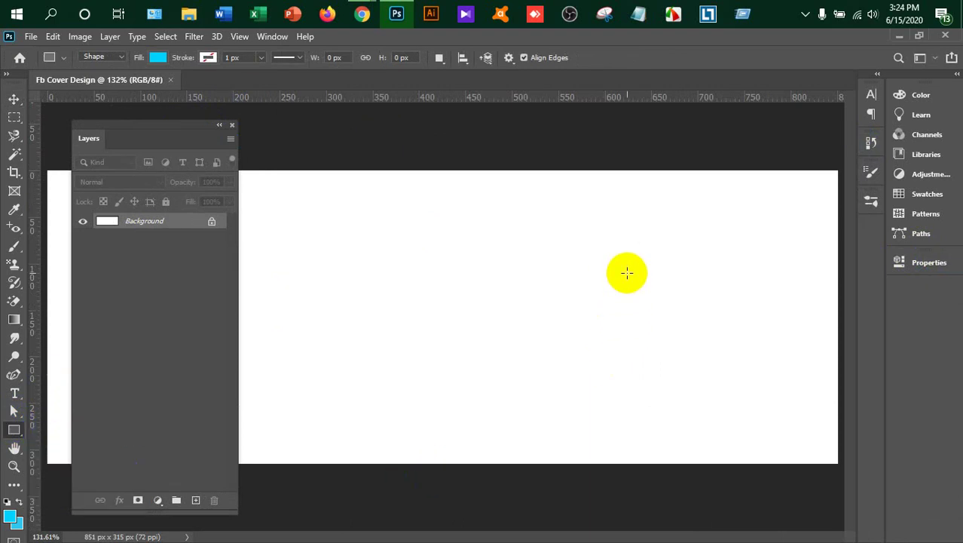
drag(628, 272, 683, 363)
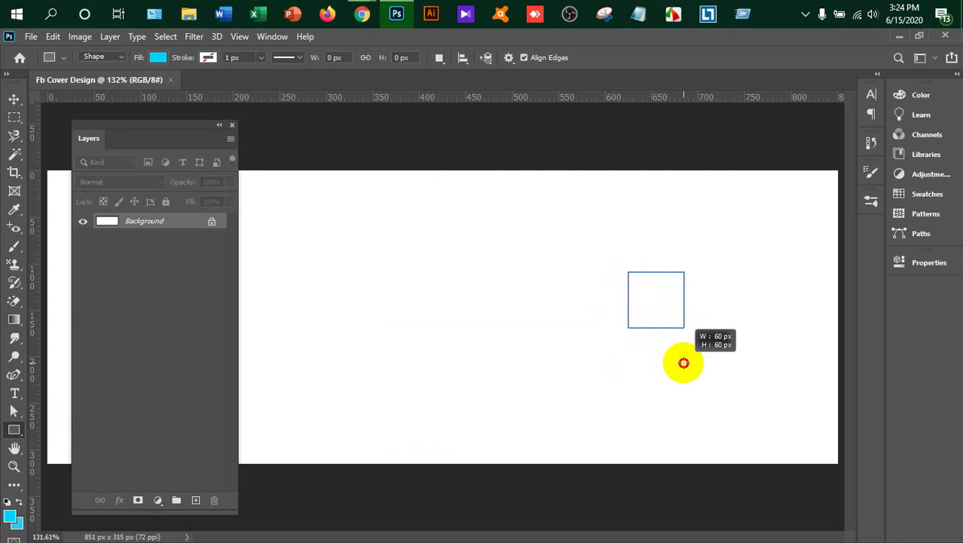
drag(683, 363, 684, 364)
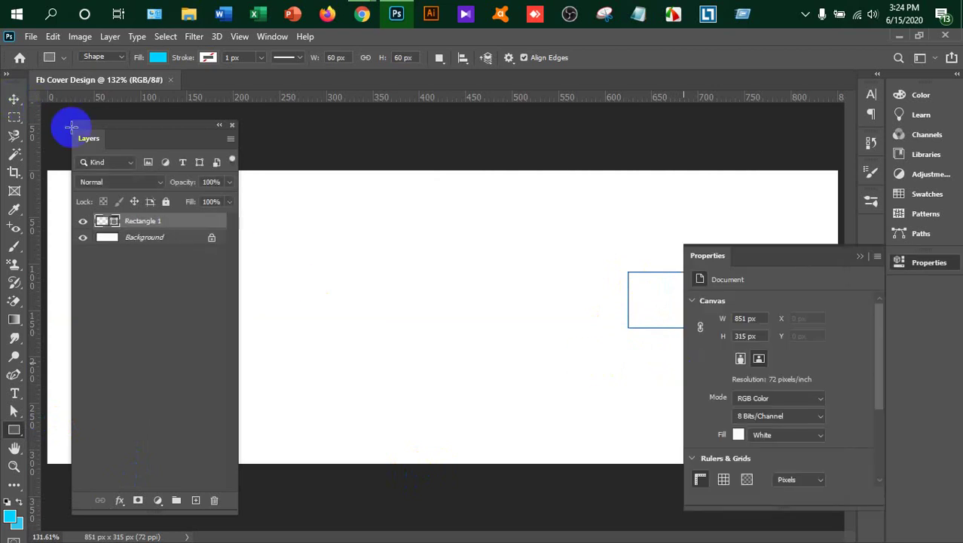
- Collapse the Properties panel and put the cyan square into free transform
click(860, 257)
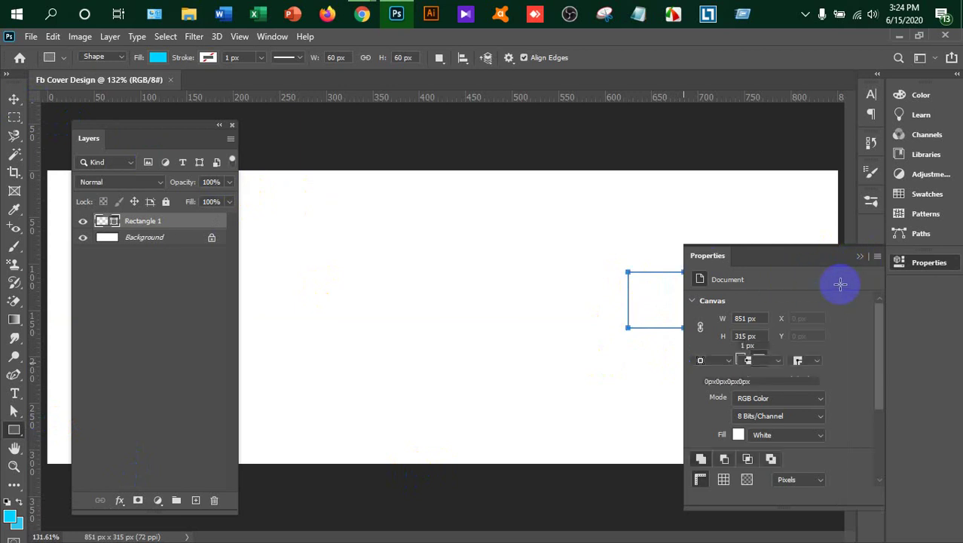
key(v)
click(841, 278)
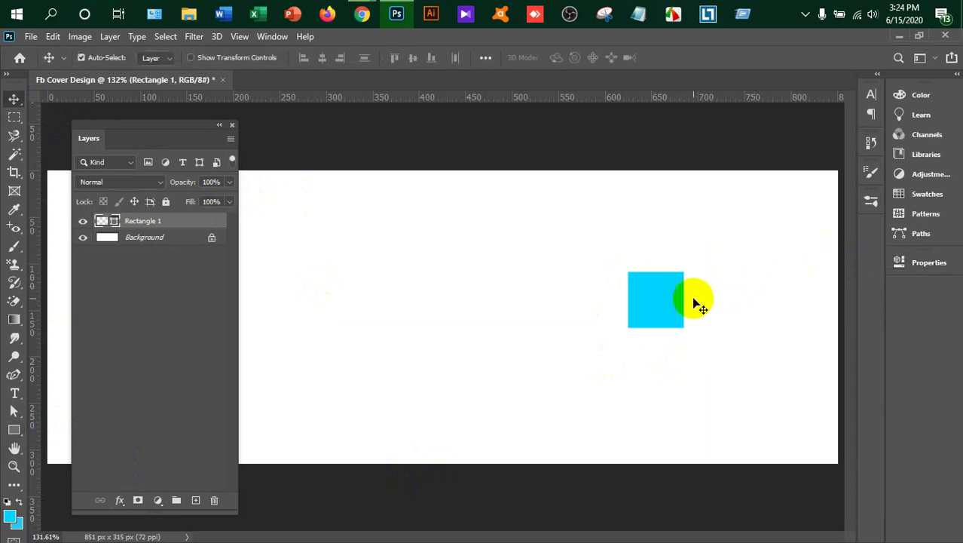
key(ctrl)
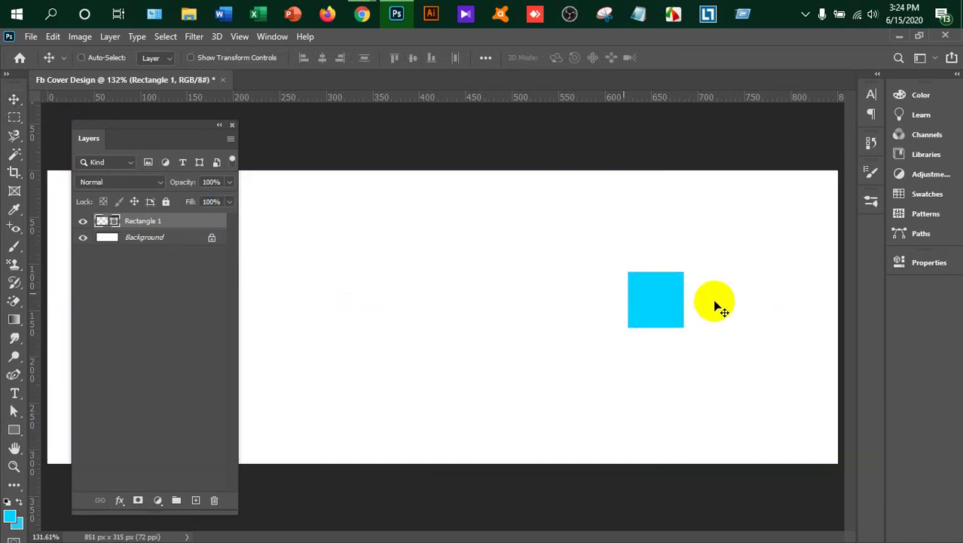
key(ctrl+t)
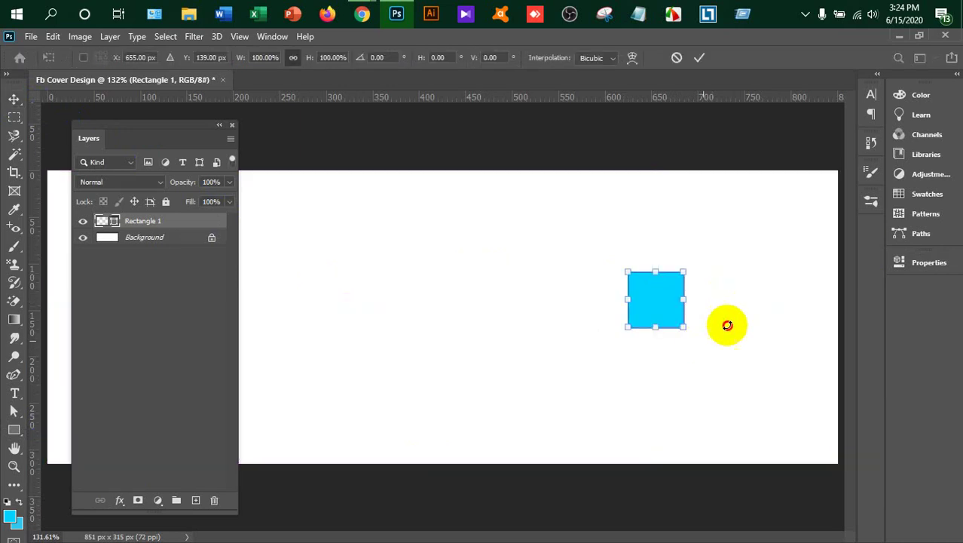
- Rotate the cyan square by about 45° into a diamond and commit
mouse_move(726, 323)
mouse_down()
mouse_move(725, 279)
mouse_move(729, 310)
mouse_move(731, 294)
mouse_up()
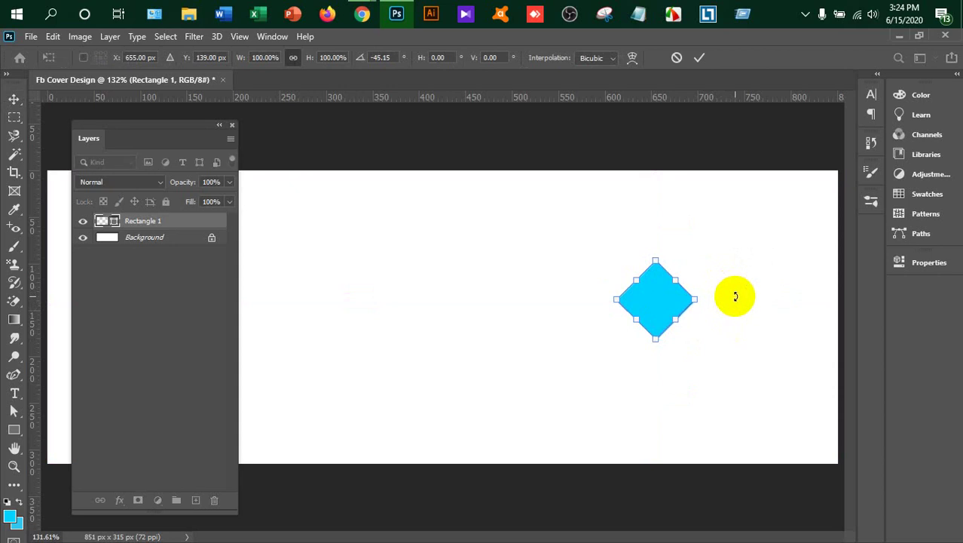
click(13, 100)
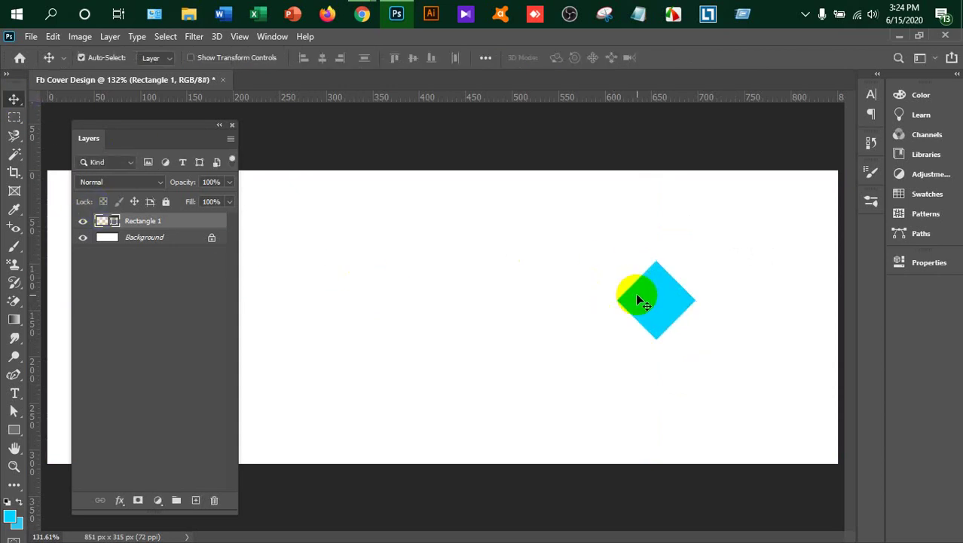
- Alt-drag copies of the diamond into a staggered lattice of about ten diamonds
mouse_move(638, 299)
mouse_down()
mouse_move(690, 257)
mouse_move(698, 352)
mouse_move(688, 346)
mouse_up()
drag(688, 273, 736, 230)
mouse_move(688, 254)
mouse_down()
mouse_move(629, 214)
mouse_move(638, 212)
mouse_up()
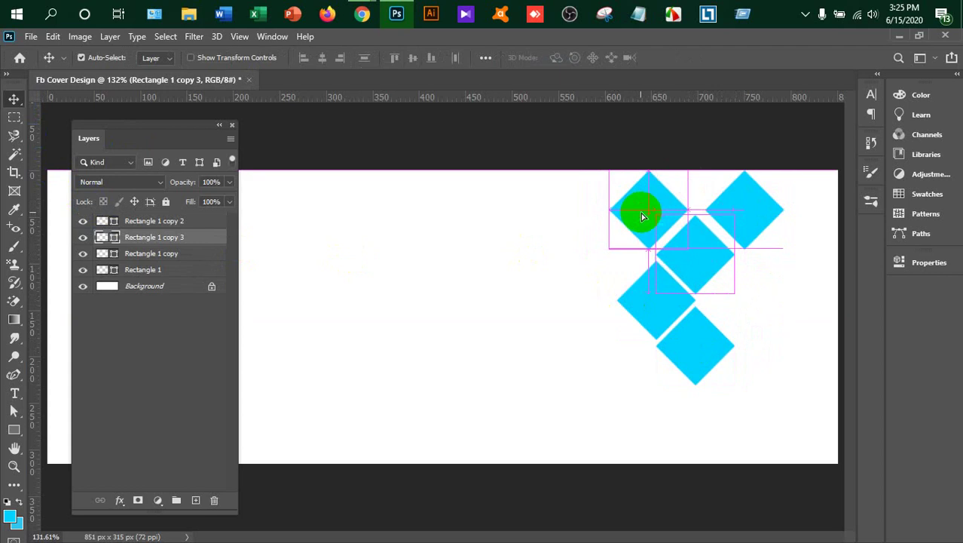
drag(688, 256, 688, 175)
mouse_move(703, 327)
mouse_down()
mouse_move(723, 329)
mouse_move(753, 305)
mouse_up()
mouse_move(754, 304)
mouse_down()
mouse_move(585, 267)
mouse_move(596, 362)
mouse_move(795, 386)
mouse_move(795, 361)
mouse_move(651, 252)
mouse_move(563, 254)
mouse_move(557, 232)
mouse_move(567, 226)
mouse_up()
drag(568, 228, 571, 229)
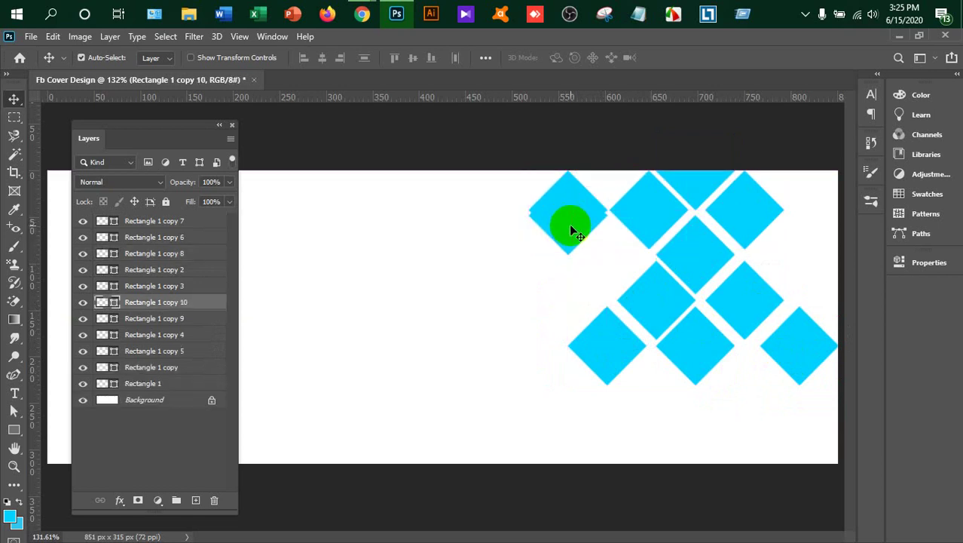
- Undo the extra duplicate and nudge the top-left and top-centre diamonds into line
key(ctrl+z)
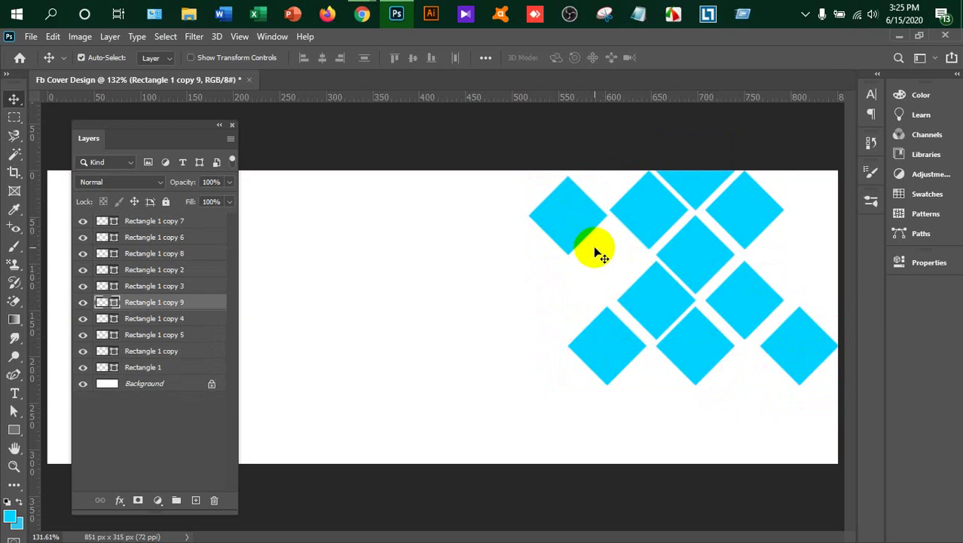
key(Up)
key(Up)
key(Up)
key(Up)
key(Up)
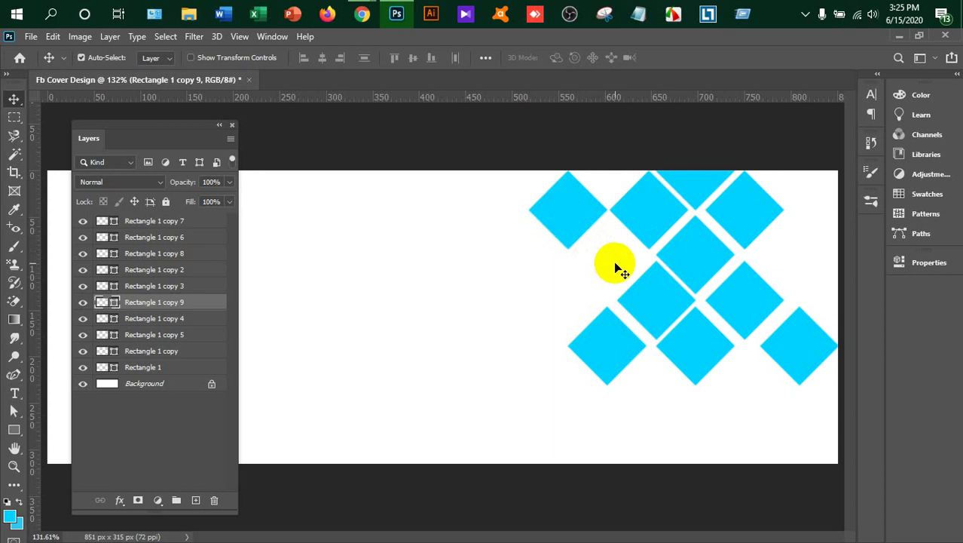
click(647, 230)
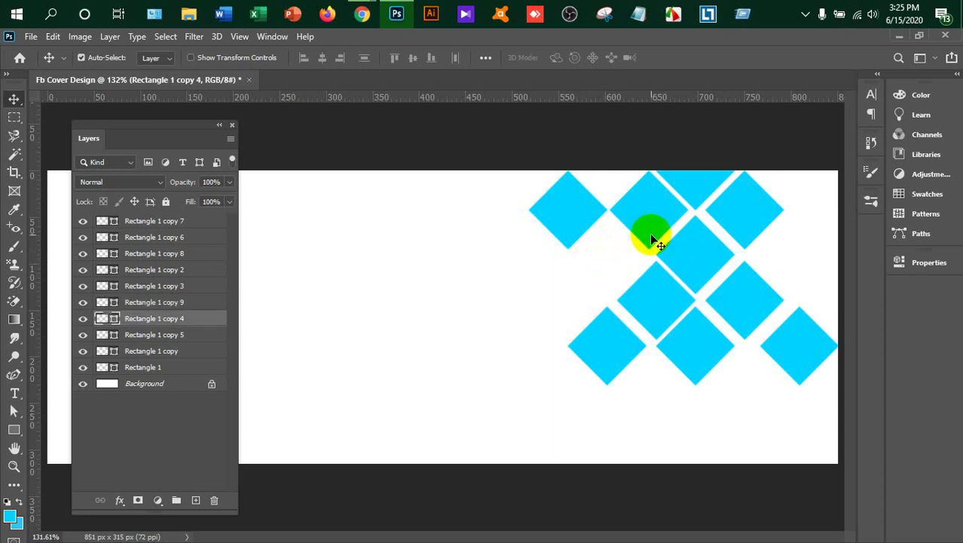
key(Right)
key(Down)
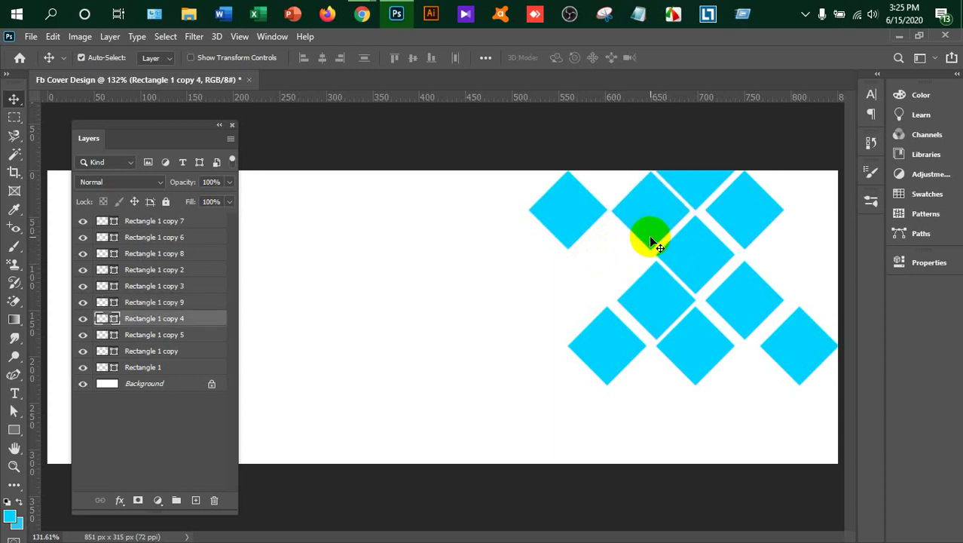
key(Down)
key(Down)
key(Down)
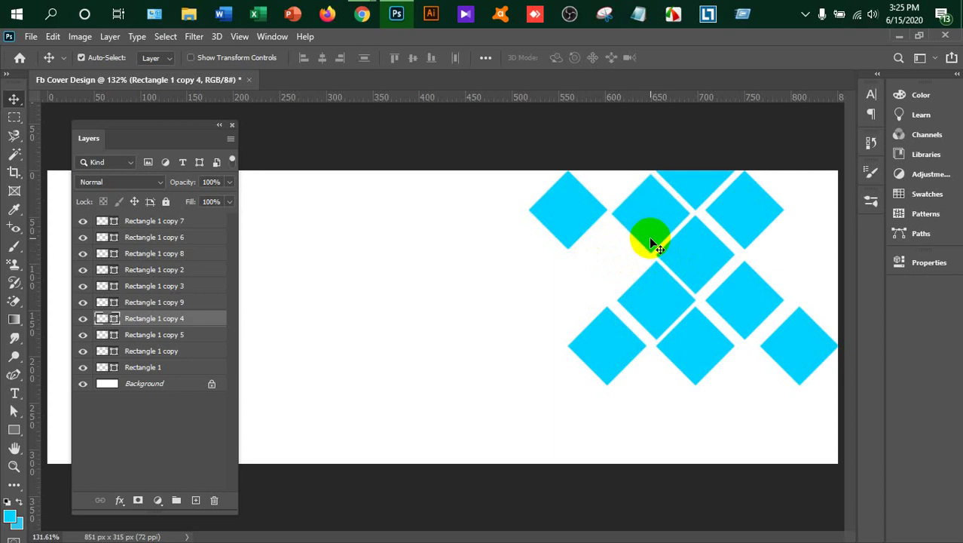
key(Up)
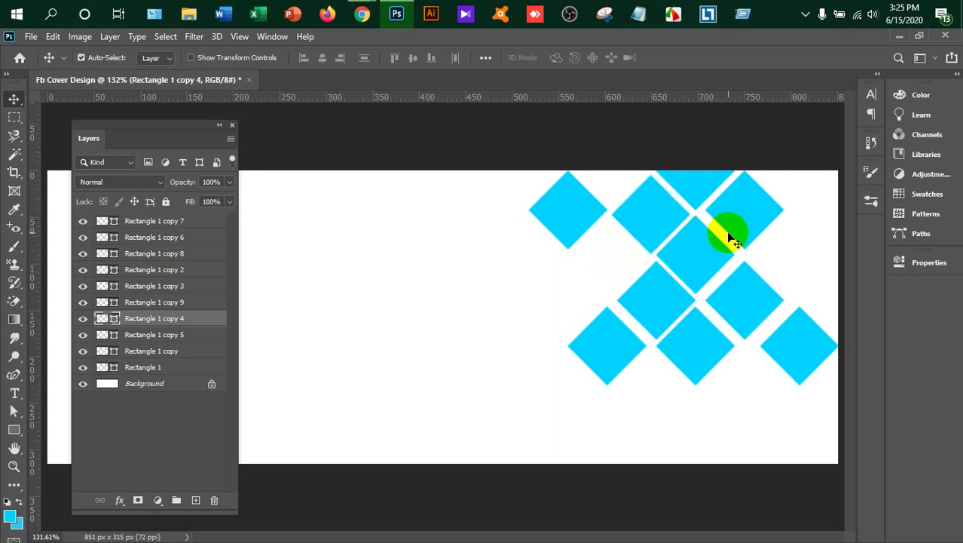
- Nudge the top-right diamond up and left into line with its row
click(729, 224)
key(Down)
key(Down)
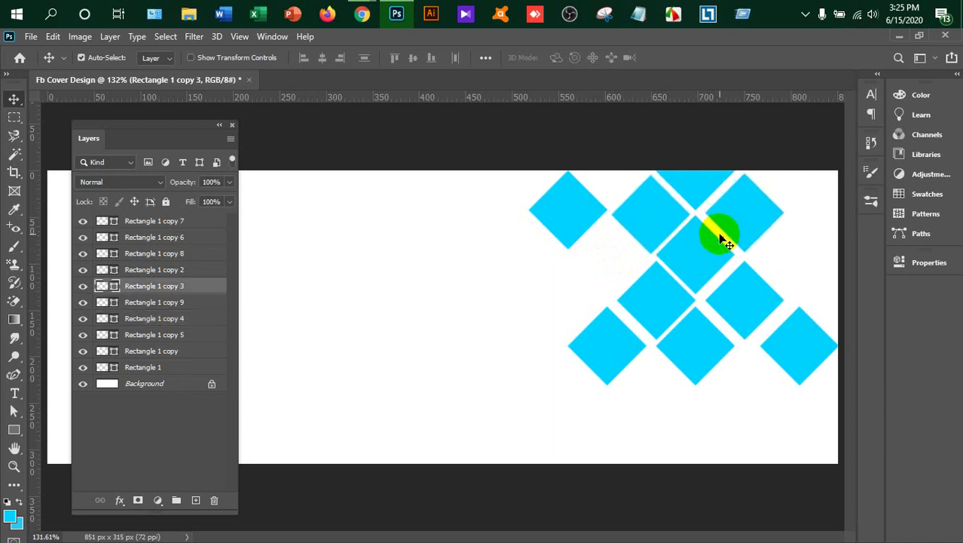
key(Up)
key(Left)
key(Left)
key(Left)
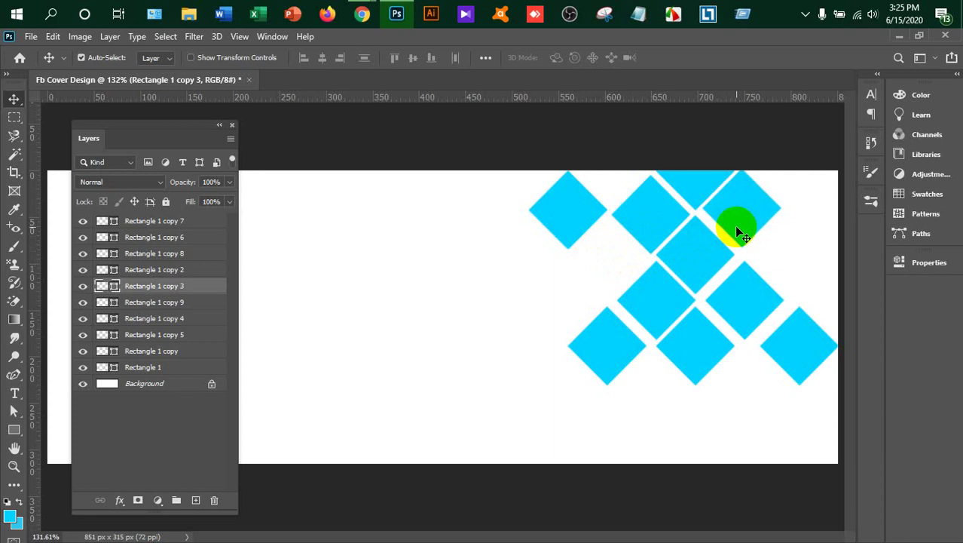
key(Left)
key(Left)
key(Down)
key(Down)
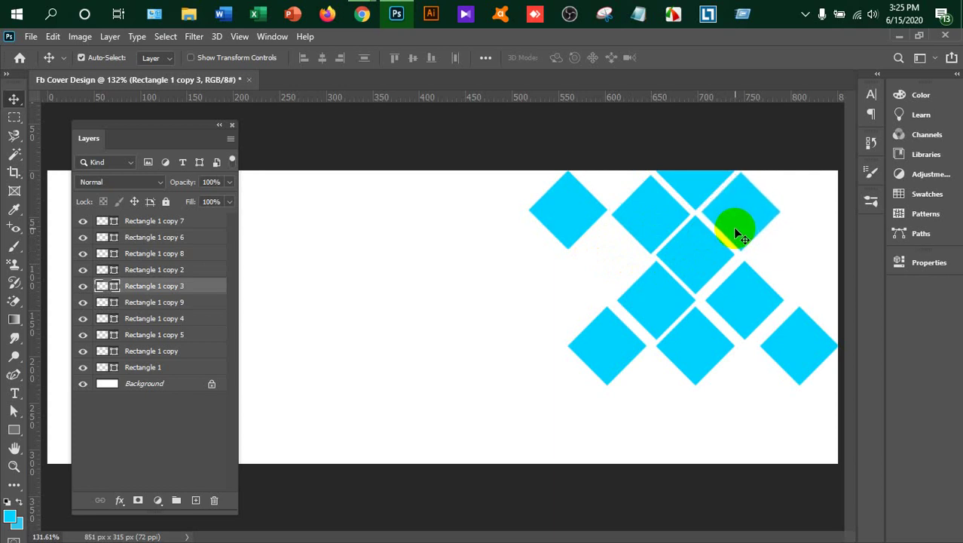
key(Down)
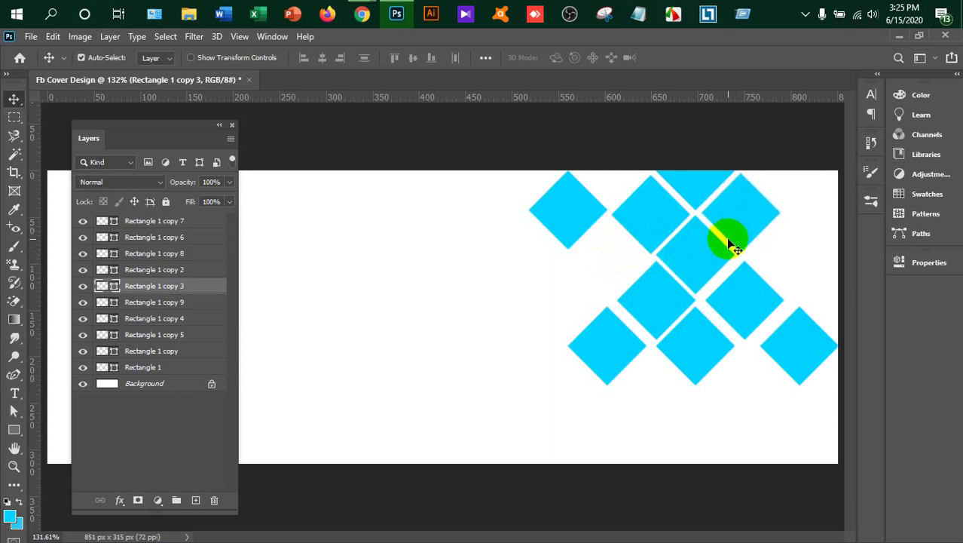
- Adjust the centre diamond and the third row's left diamond to close their gaps
click(702, 246)
key(Down)
key(Down)
key(Down)
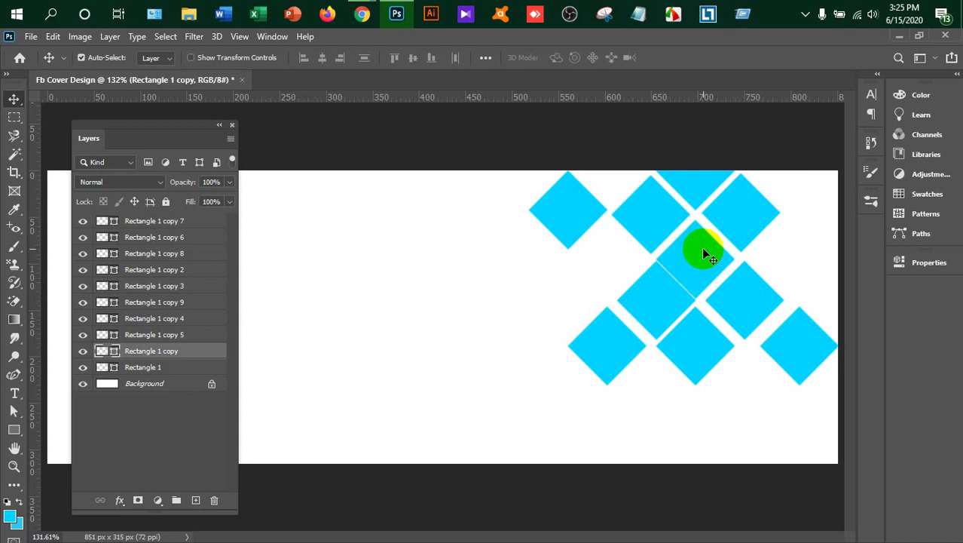
key(Right)
key(Right)
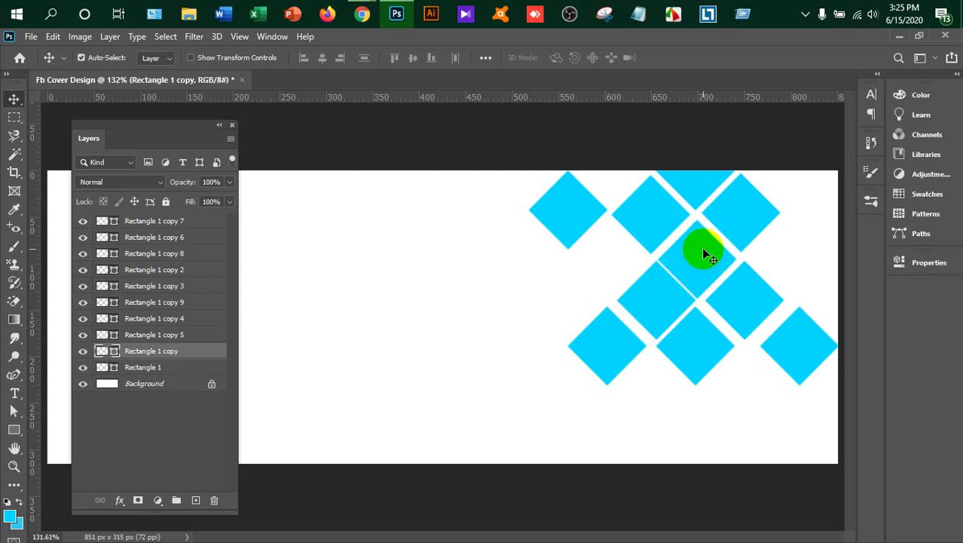
key(Left)
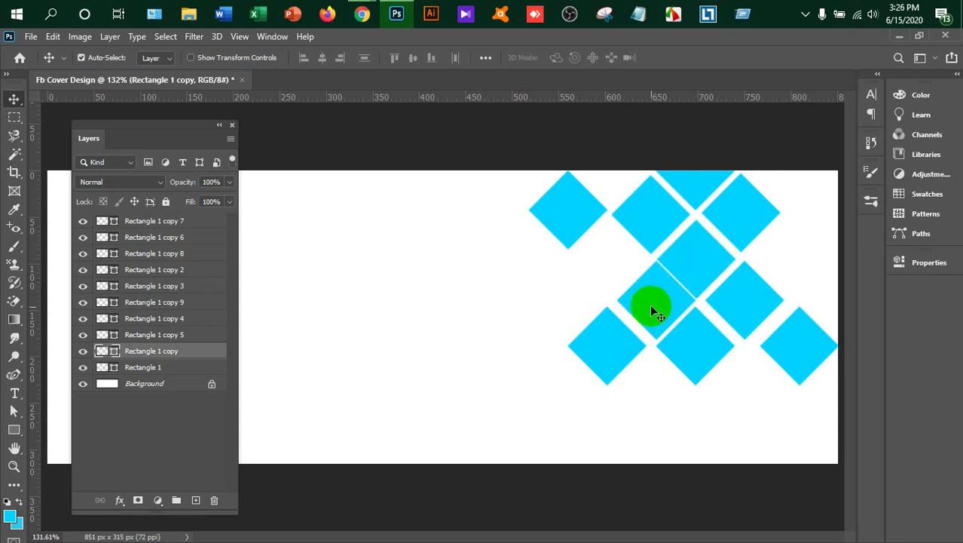
drag(650, 309, 640, 307)
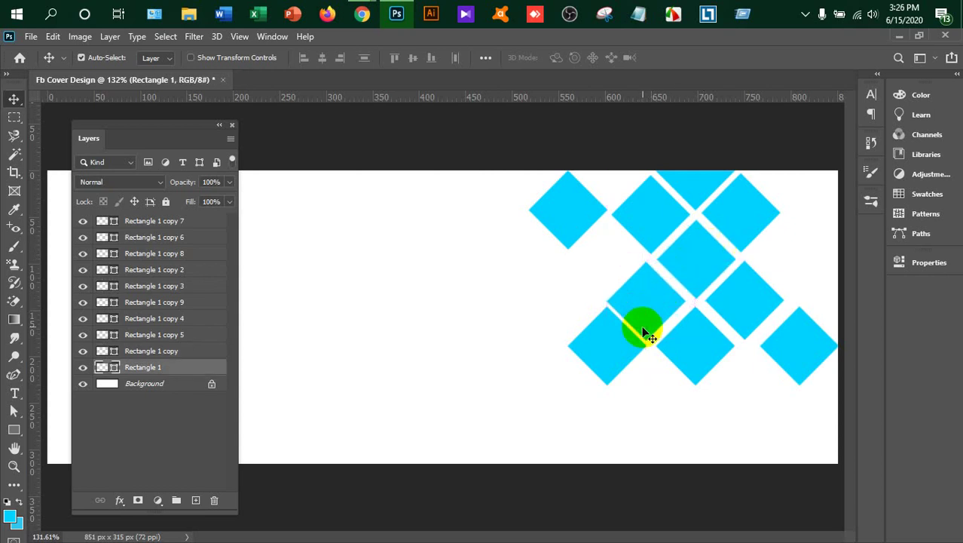
drag(643, 328, 645, 325)
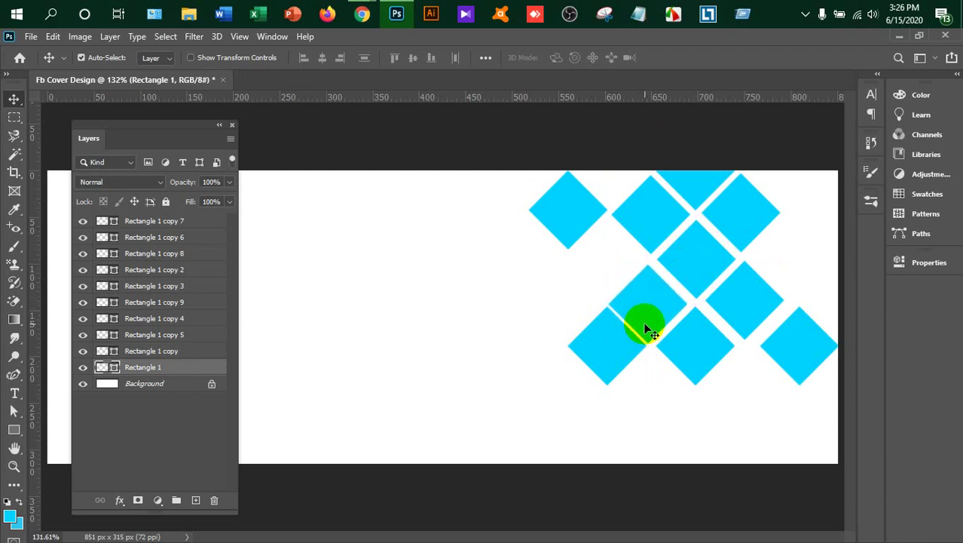
key(Right)
key(Right)
key(Right)
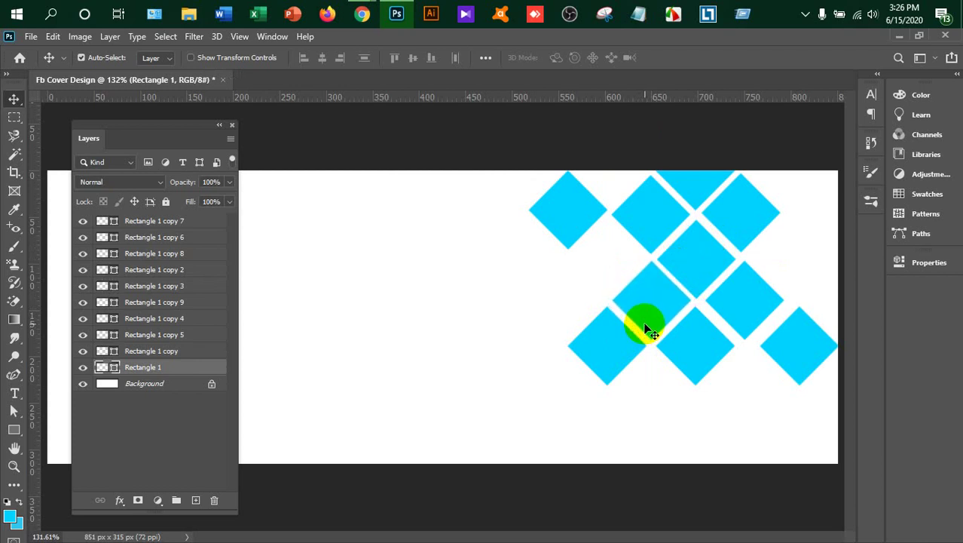
key(Right)
key(Right)
key(Right)
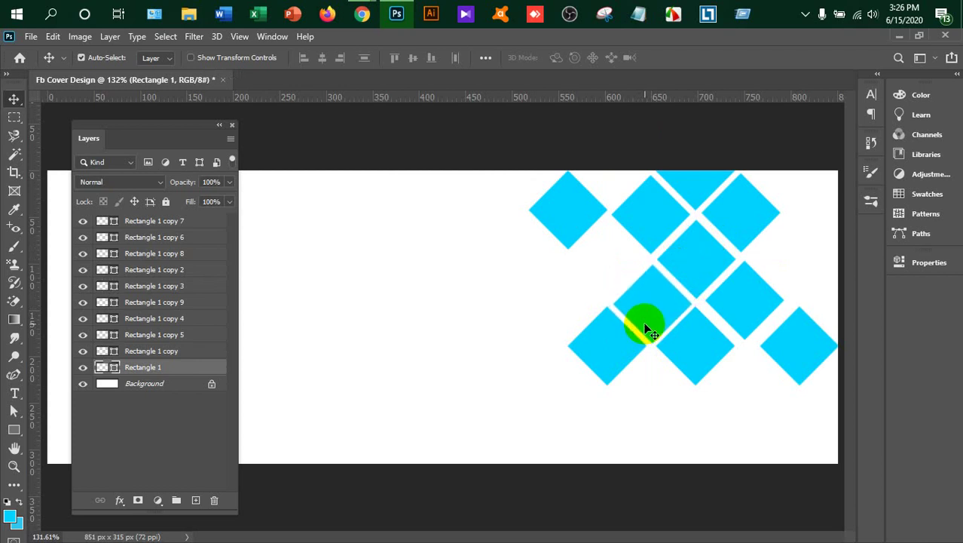
- Nudge the bottom-left and bottom-middle diamonds into even spacing
click(629, 343)
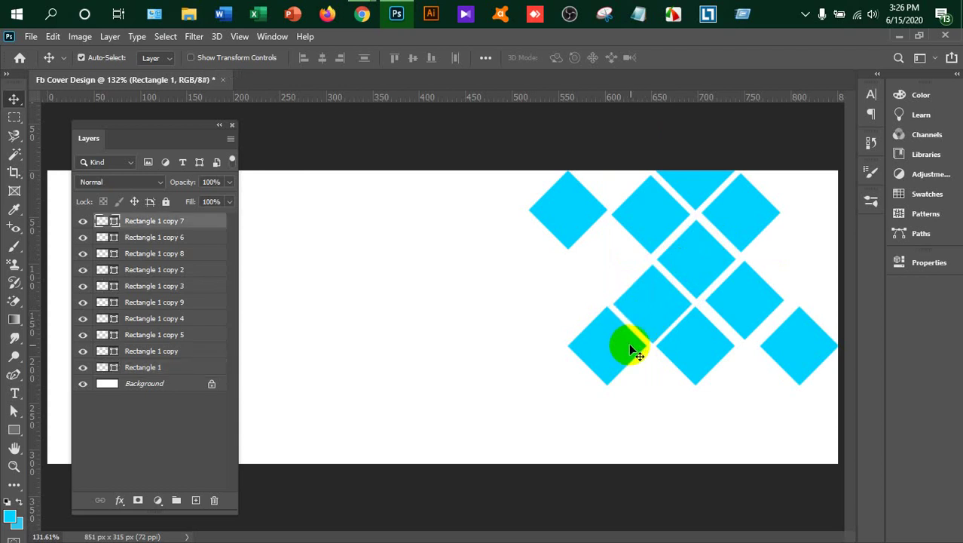
key(Down)
key(Down)
key(Down)
key(Up)
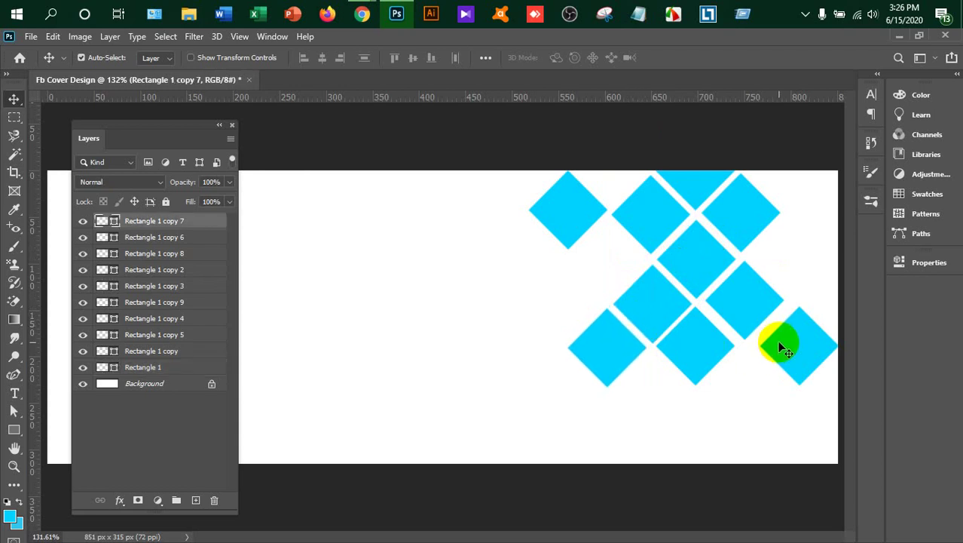
key(Right)
key(Down)
click(704, 349)
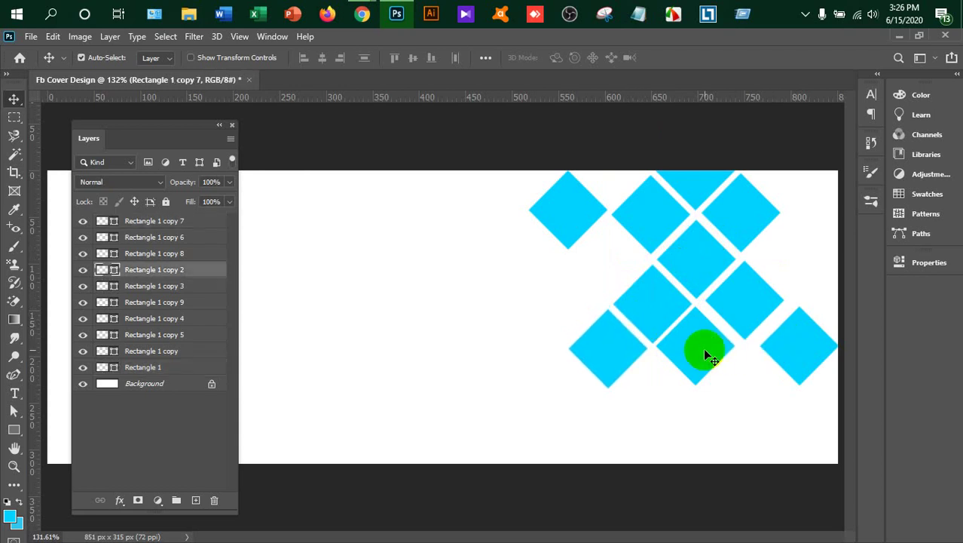
key(Right)
key(Right)
key(Right)
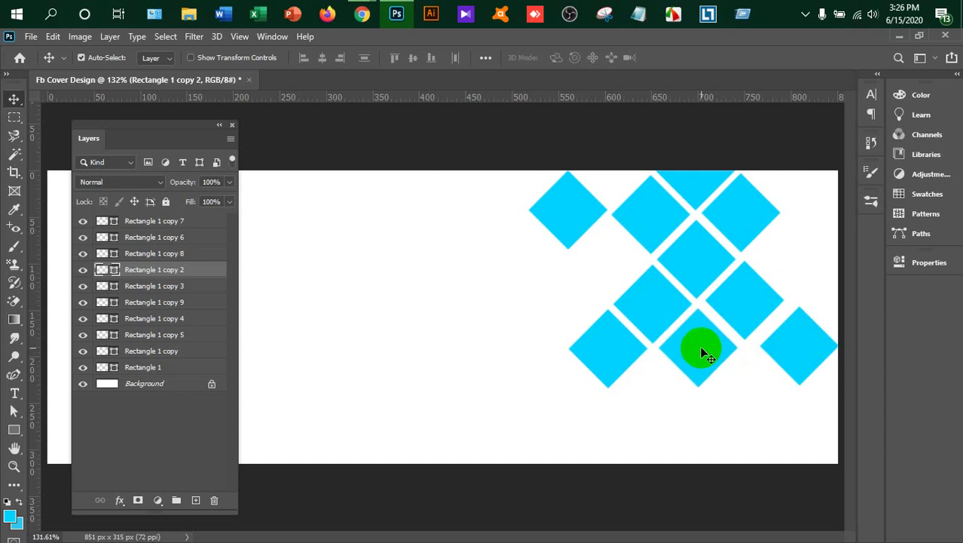
key(Left)
key(Right)
- Move the rightmost diamond so it sits level with its neighbours
click(828, 333)
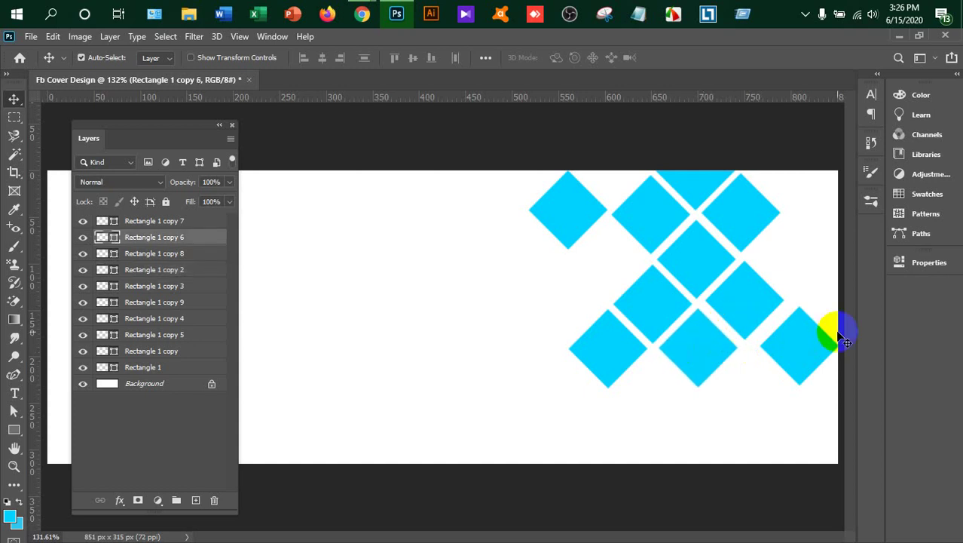
key(Down)
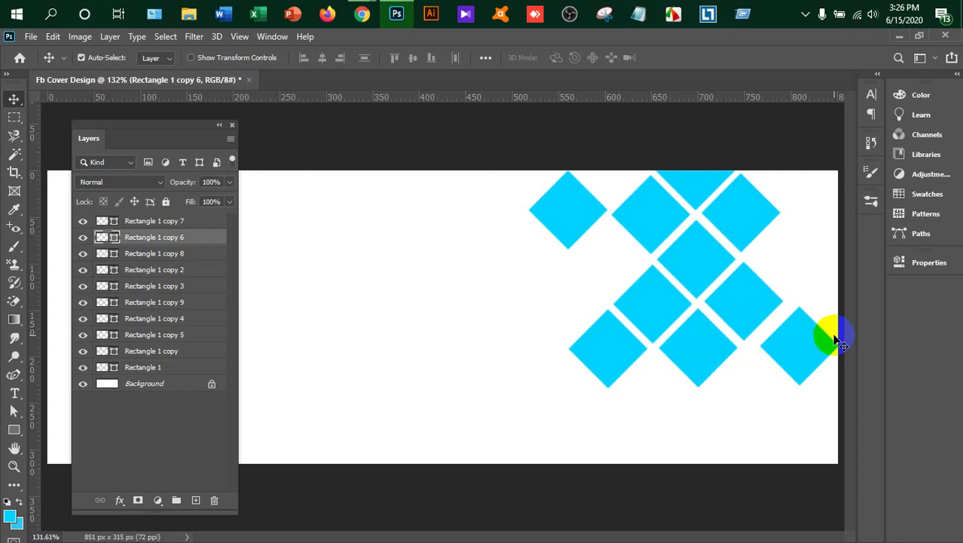
key(Down)
key(Right)
key(Down)
key(Down)
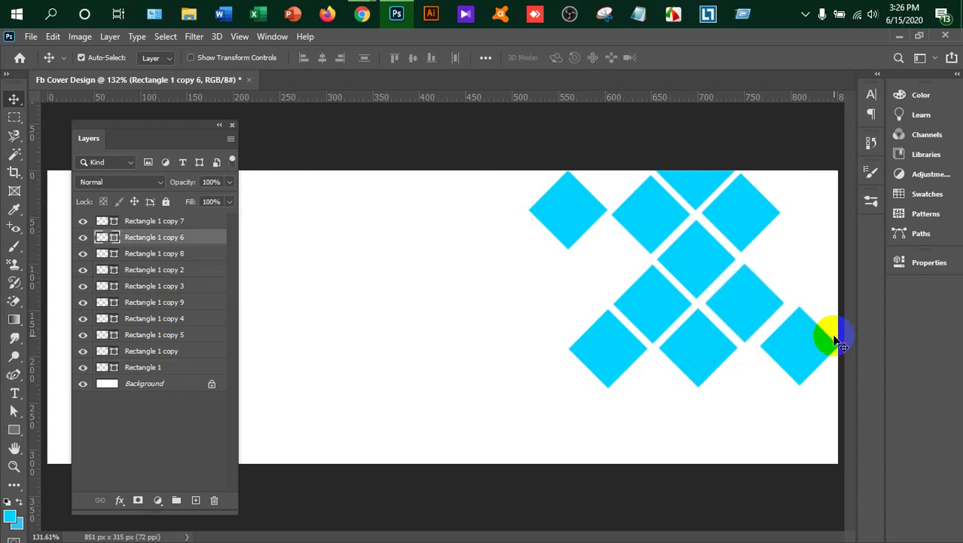
key(Up)
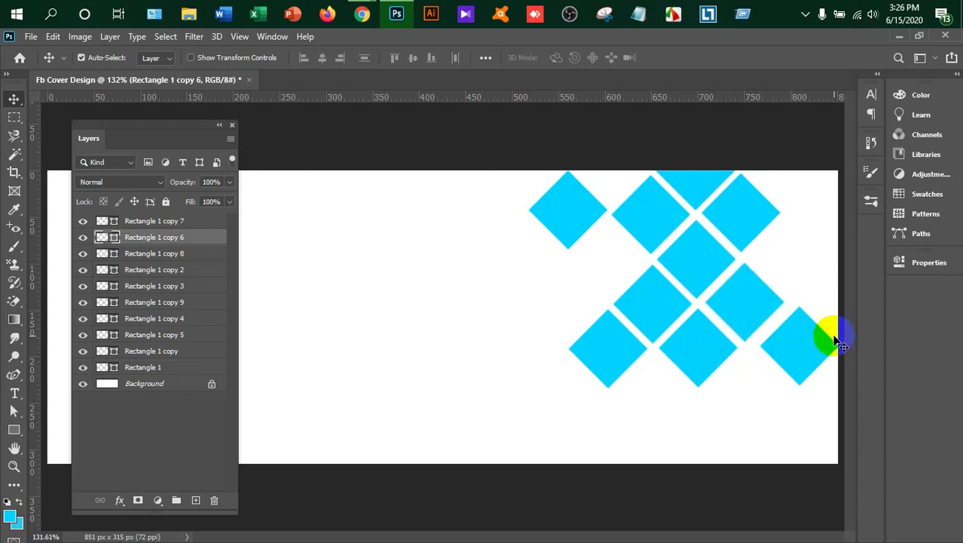
key(Down)
drag(786, 350, 782, 355)
drag(781, 356, 781, 354)
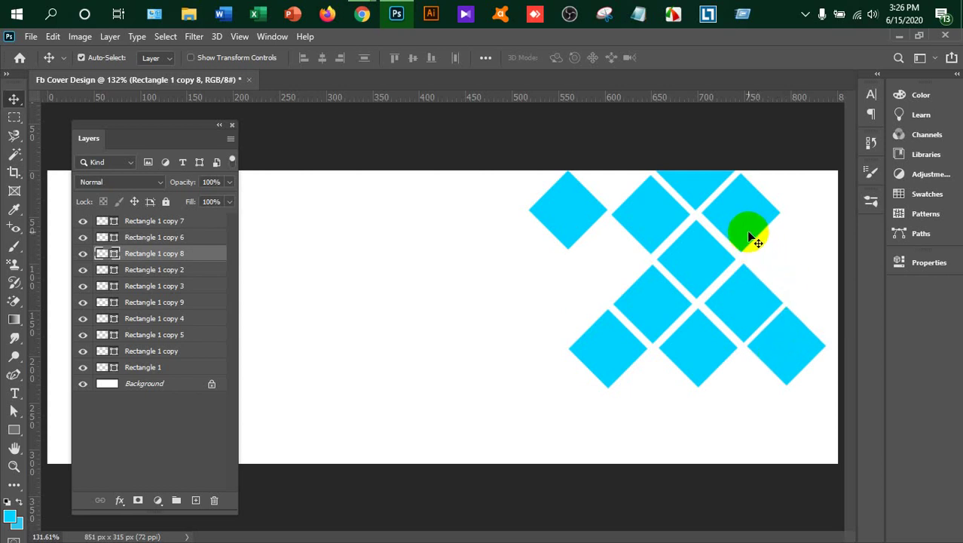
- Duplicate the top-right diamond onto the right edge, shrink it to about 55%, and copy it down-right
mouse_move(750, 237)
mouse_down()
mouse_move(799, 273)
mouse_move(788, 276)
mouse_up()
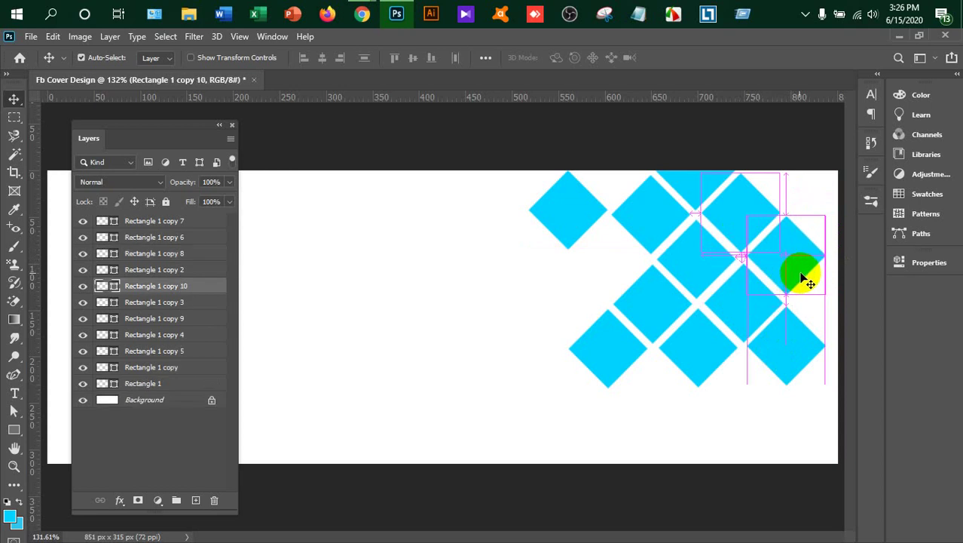
key(ctrl+t)
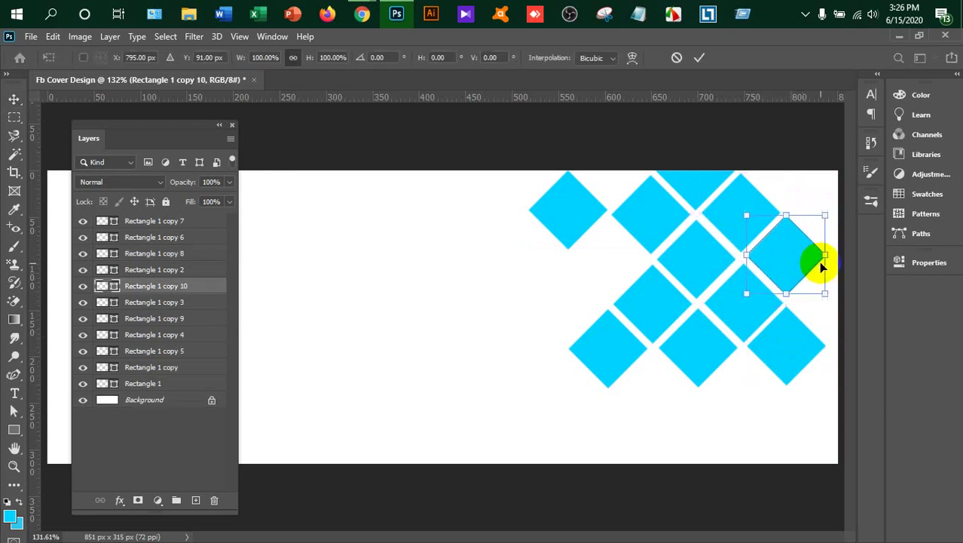
drag(825, 295, 782, 258)
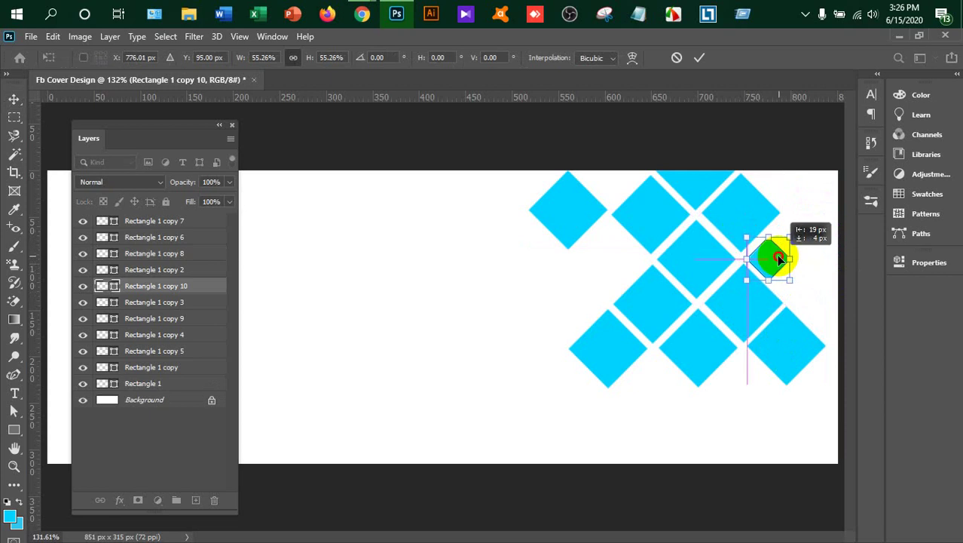
drag(781, 258, 769, 258)
key(Return)
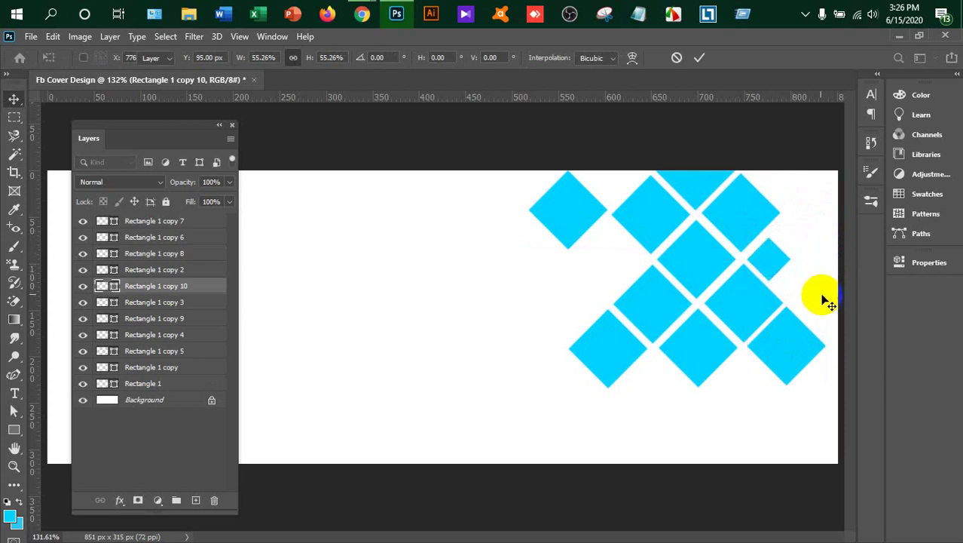
drag(771, 264, 803, 289)
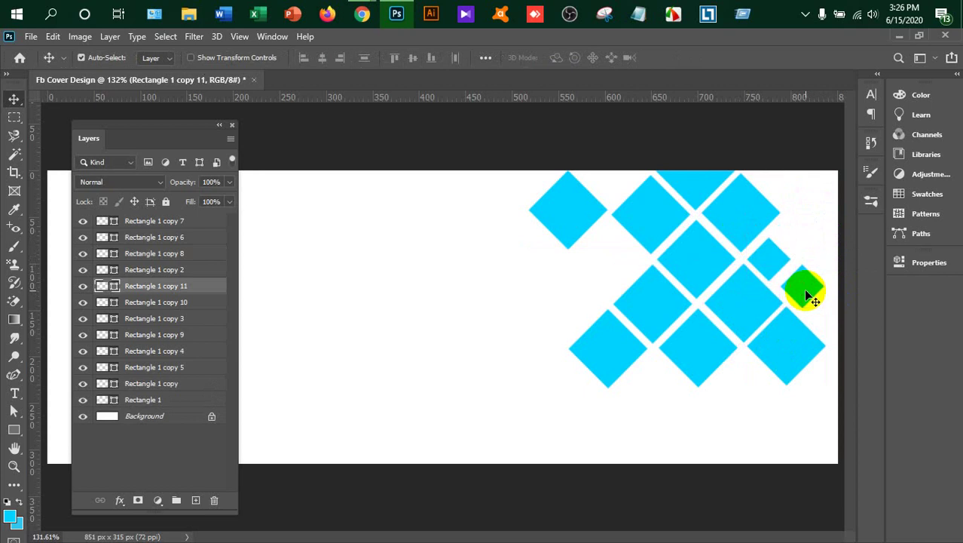
- Duplicate the lower-left diamond into the left gap and shrink it to about half size
drag(603, 351, 601, 281)
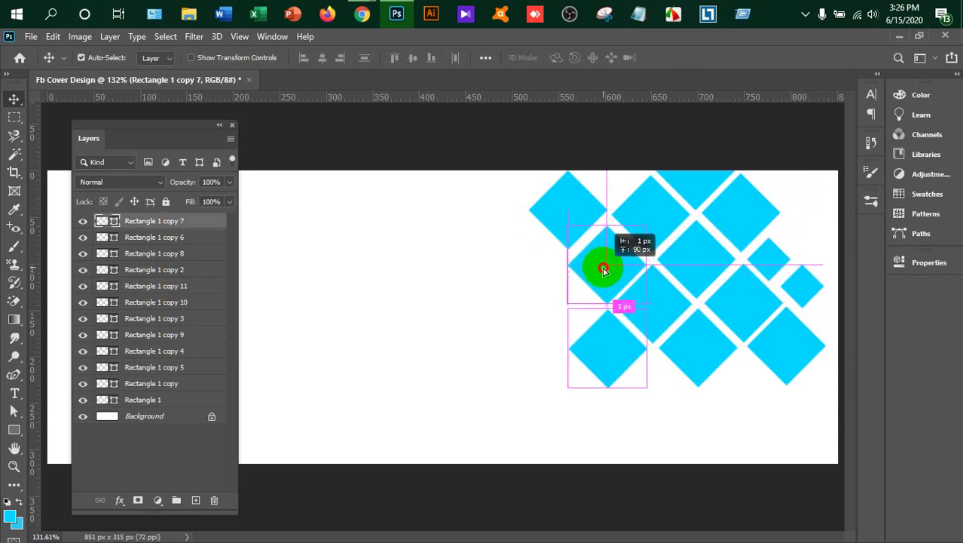
drag(601, 280, 603, 269)
key(ctrl+t)
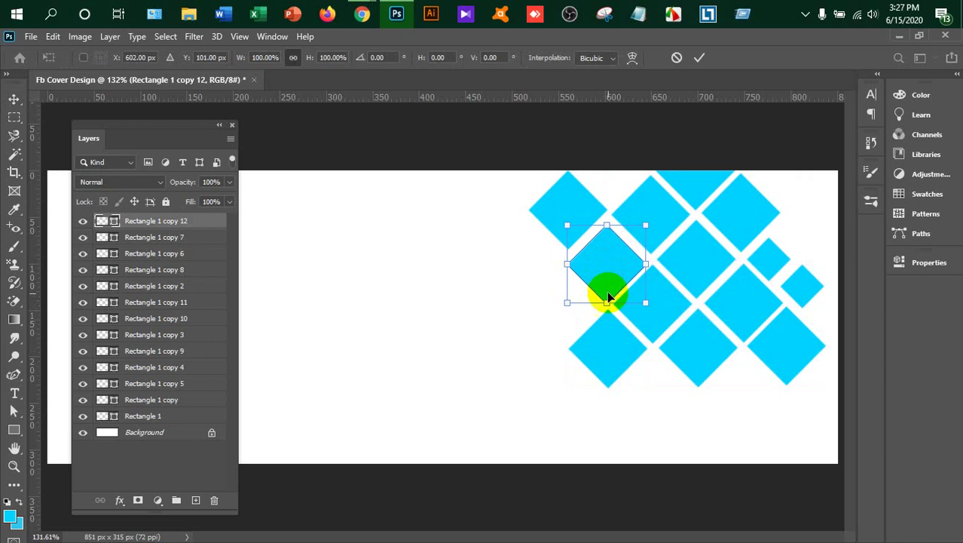
mouse_move(646, 303)
mouse_down()
mouse_move(624, 283)
mouse_move(621, 261)
mouse_up()
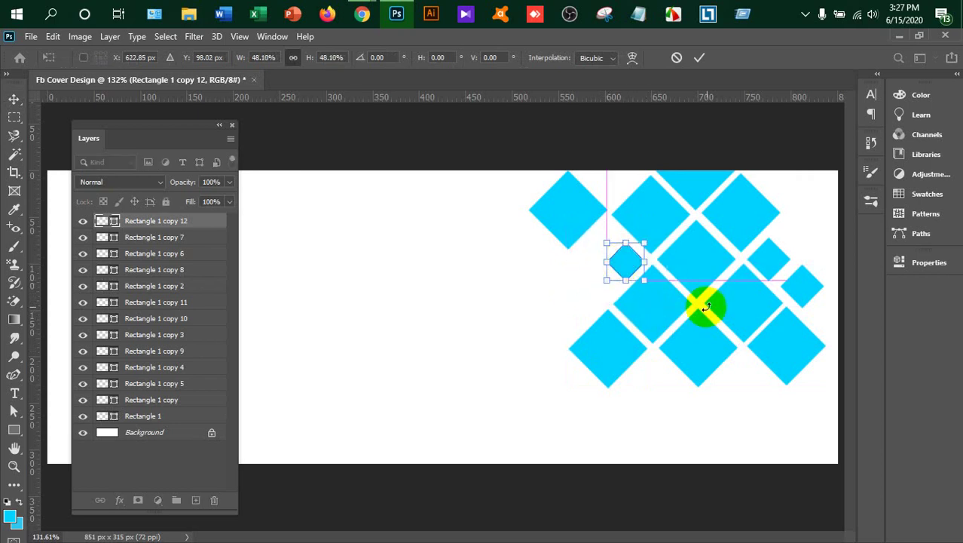
key(Return)
- Shrink the right-edge diamond copy to about 58% and reselect the small diamonds
click(802, 296)
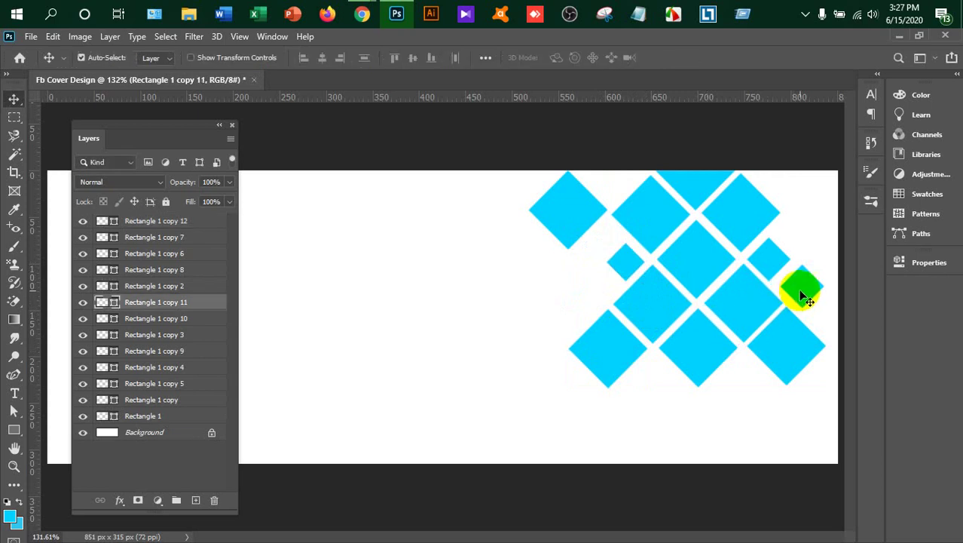
key(ctrl+t)
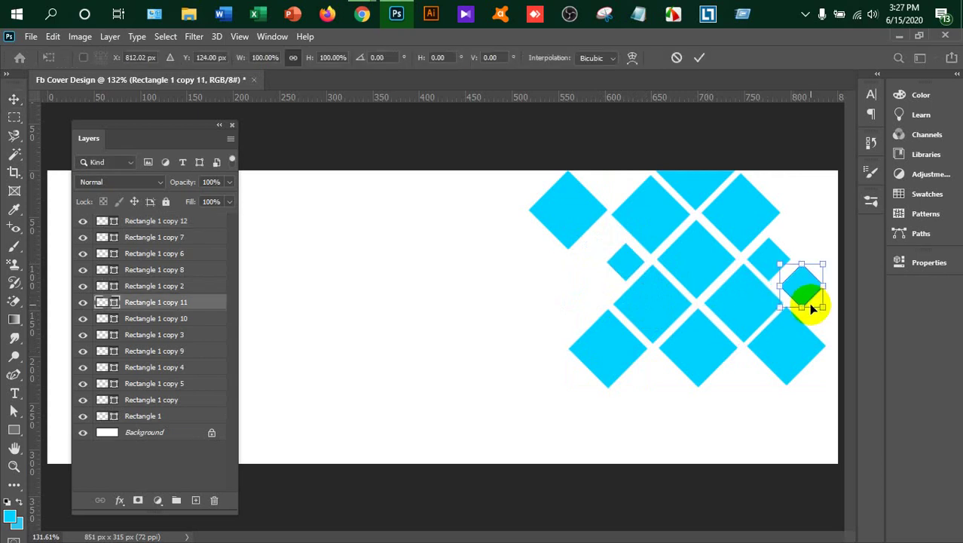
drag(820, 305, 787, 296)
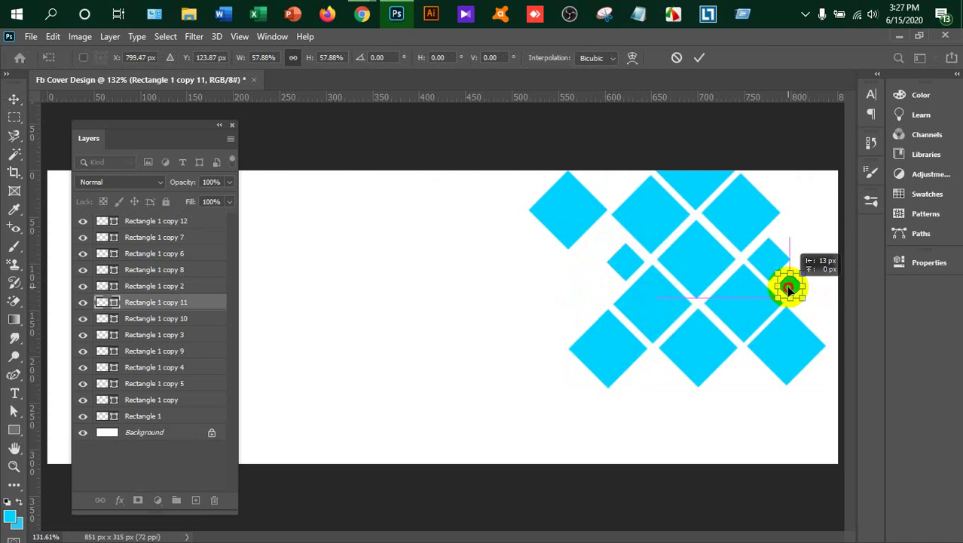
key(Return)
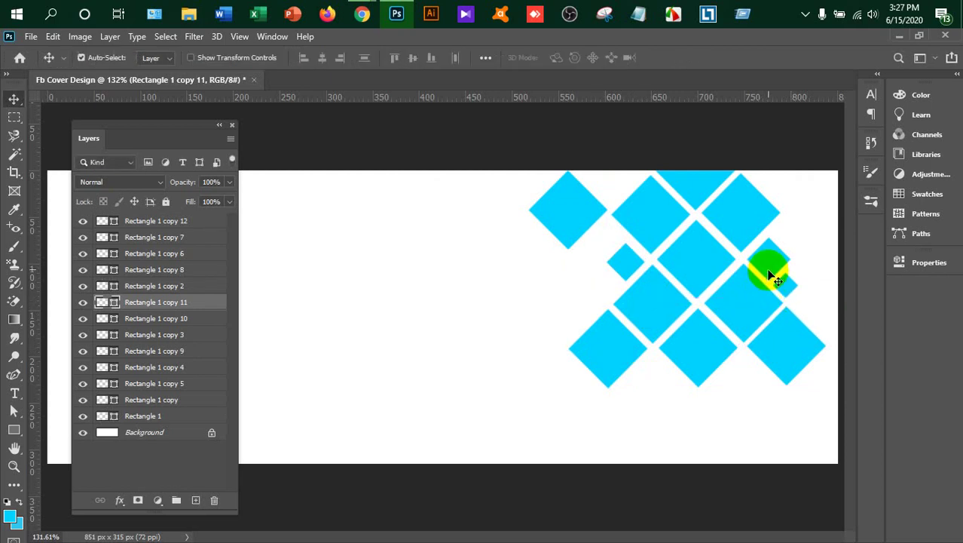
click(769, 275)
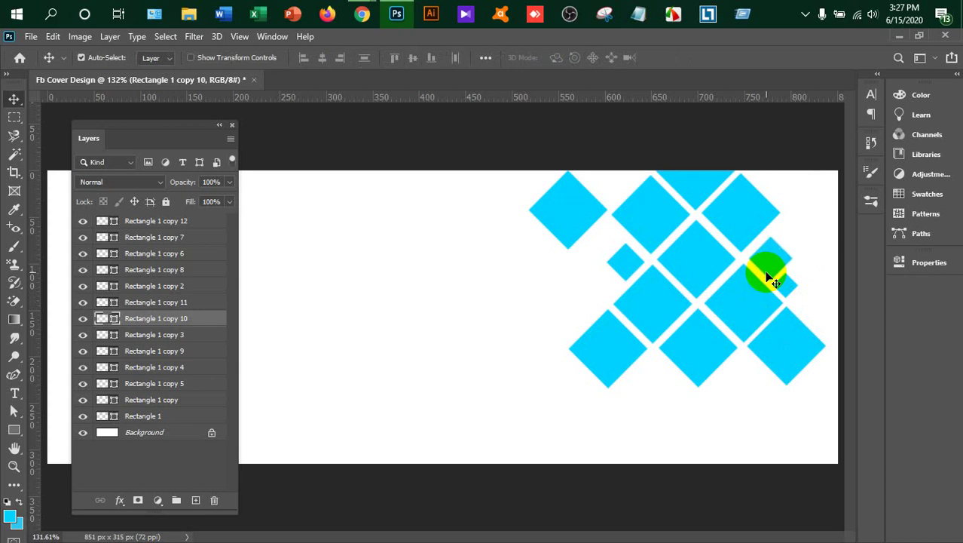
click(787, 289)
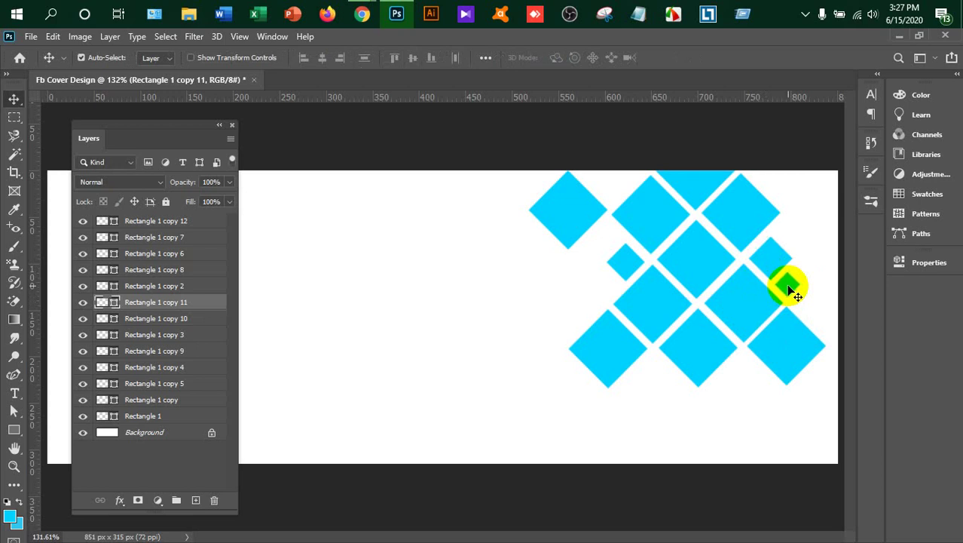
click(633, 262)
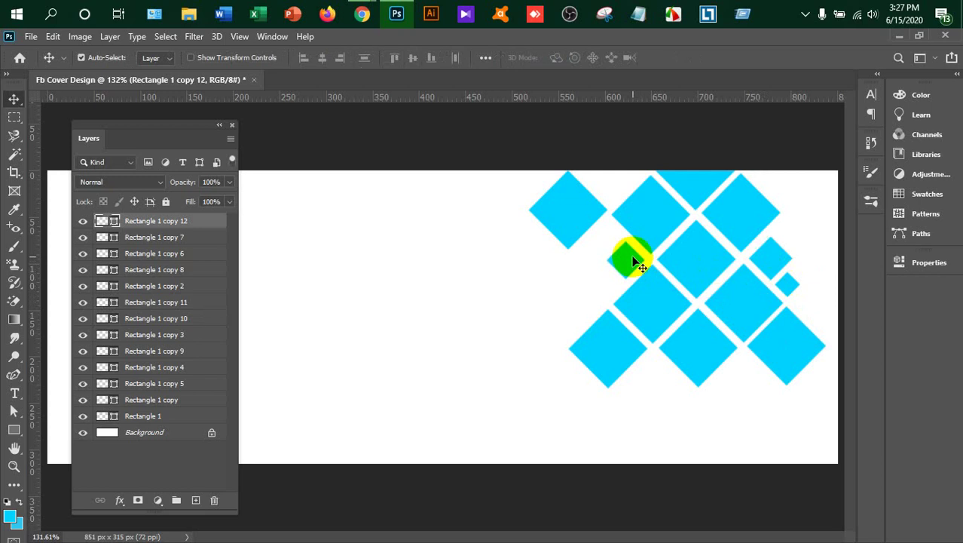
- Copy the small diamond twice along the left edge and delete the large top-left diamond
mouse_move(633, 261)
mouse_down()
mouse_move(592, 261)
mouse_move(601, 284)
mouse_up()
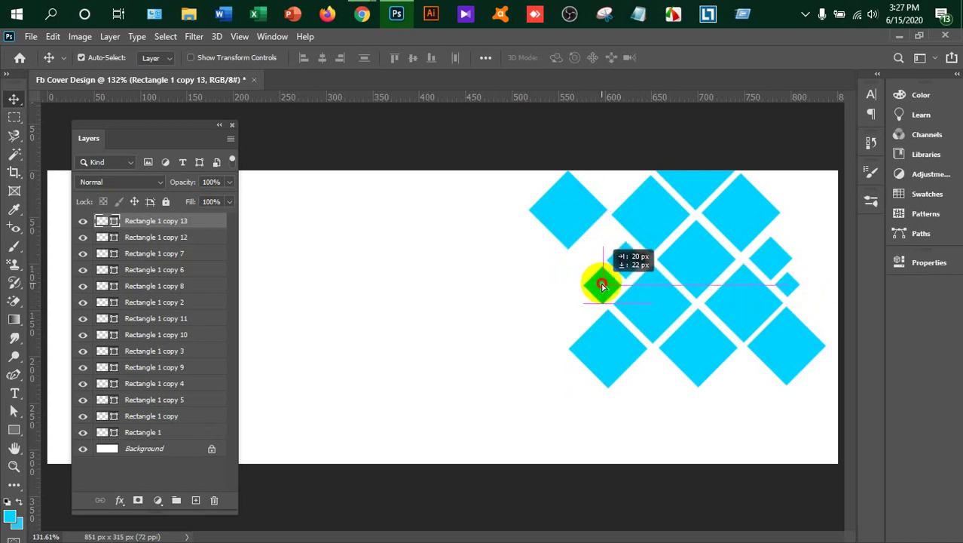
drag(600, 283, 603, 284)
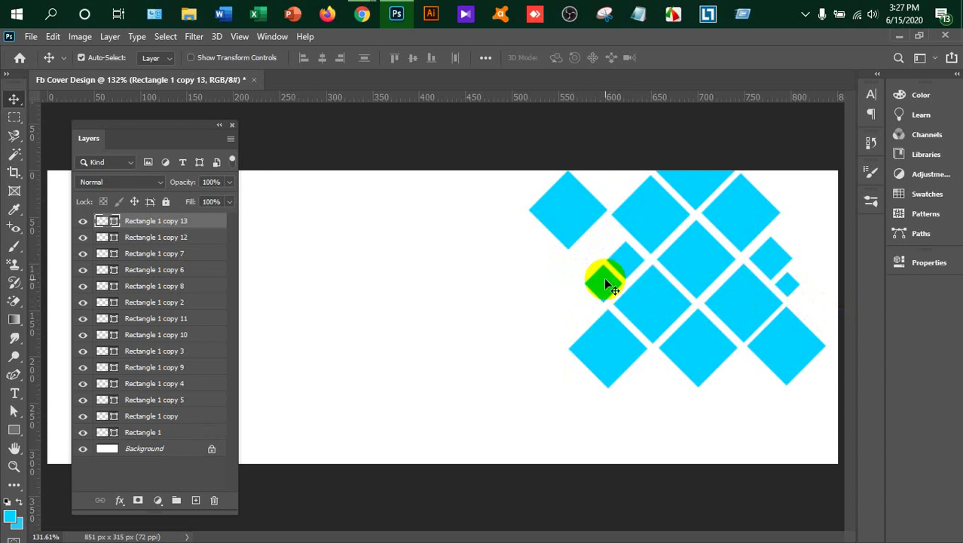
drag(605, 280, 597, 251)
key(Up)
key(Up)
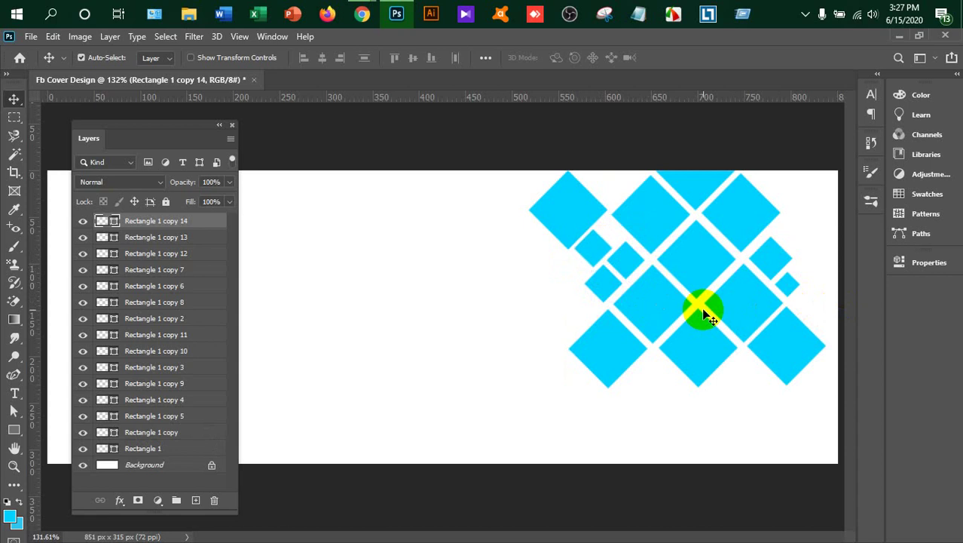
key(Up)
click(581, 235)
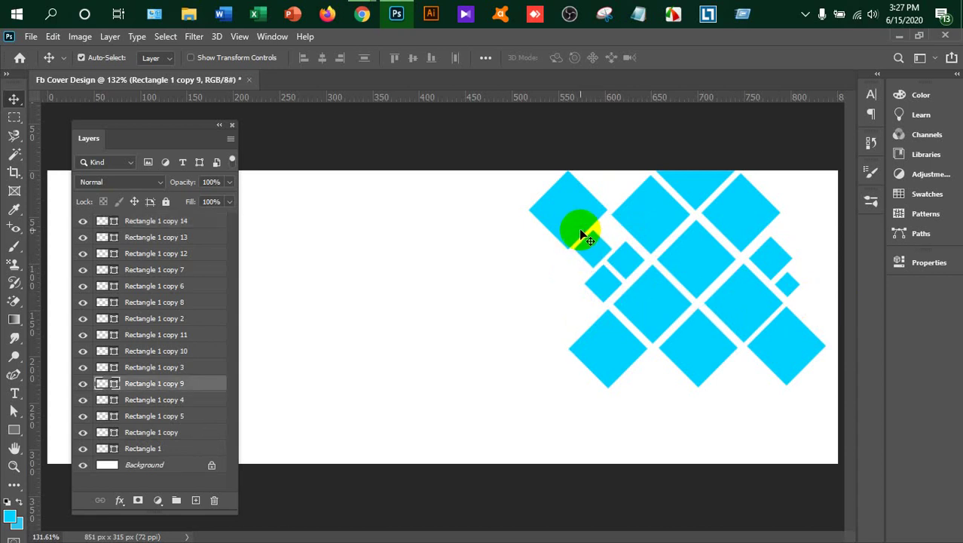
key(Delete)
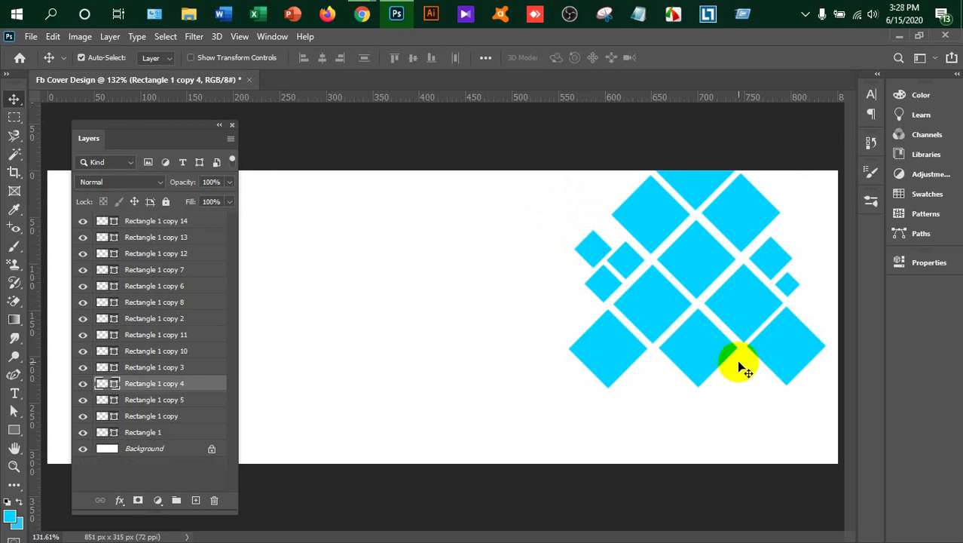
- Copy a large diamond to the canvas bottom, nudge it left, and reposition the small left diamonds
mouse_move(739, 362)
mouse_down()
mouse_move(678, 421)
mouse_move(703, 419)
mouse_move(702, 428)
mouse_up()
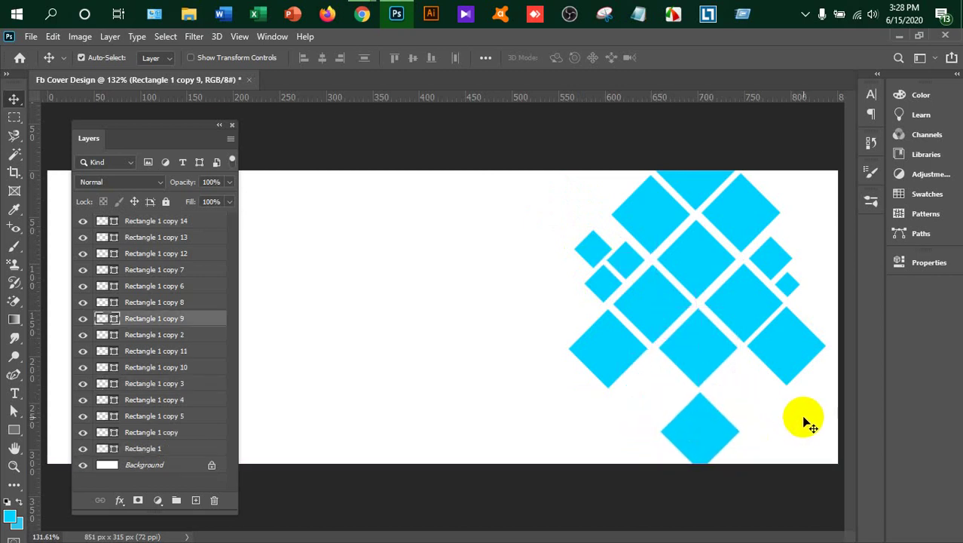
key(Left)
key(Left)
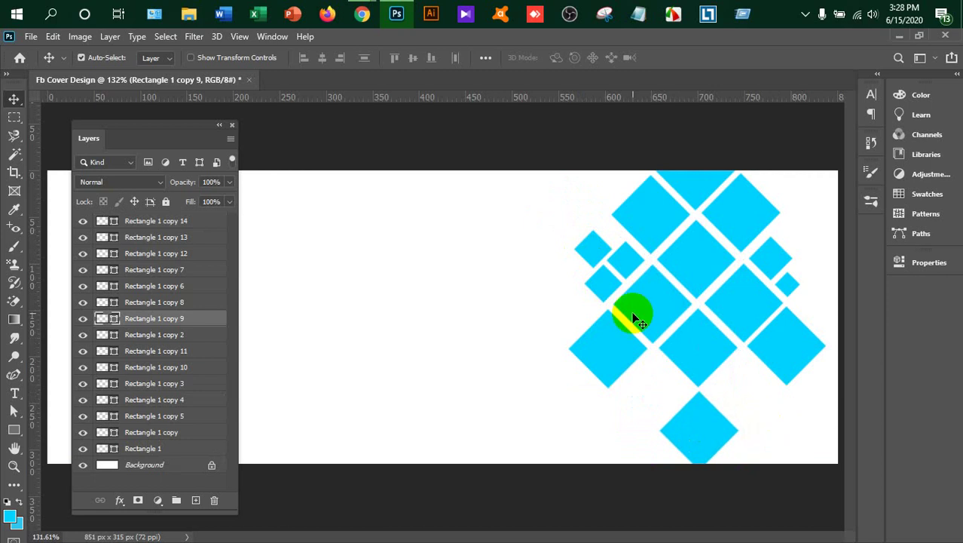
click(675, 319)
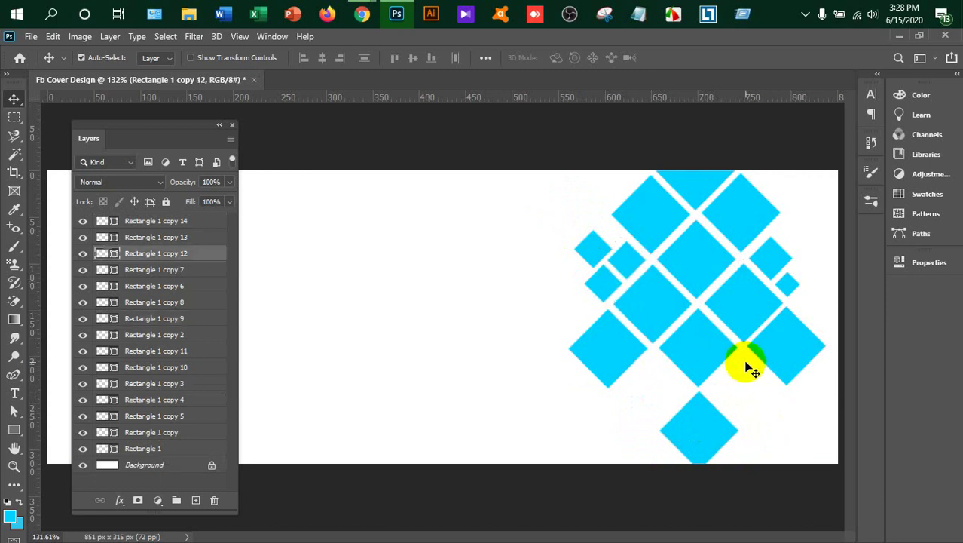
click(604, 288)
drag(605, 285, 586, 267)
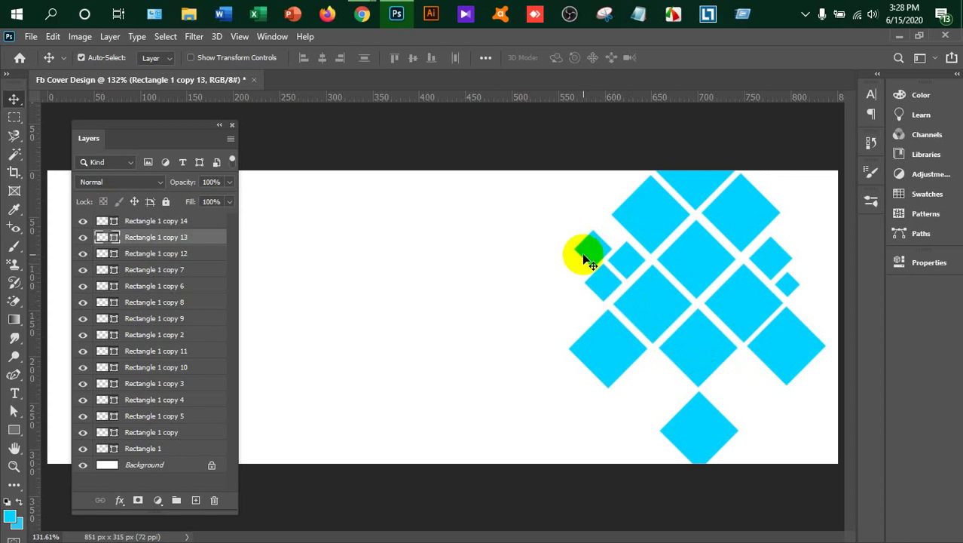
click(655, 295)
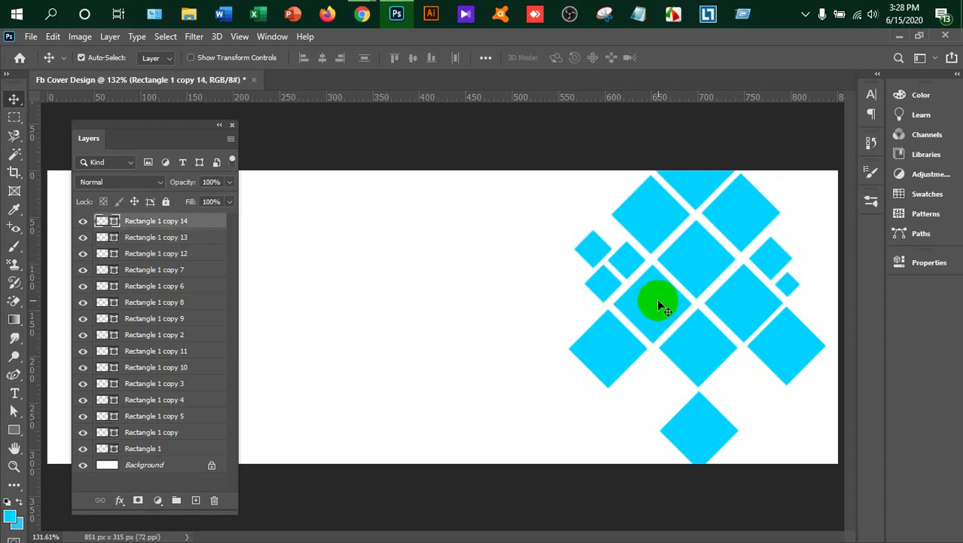
drag(725, 338, 713, 344)
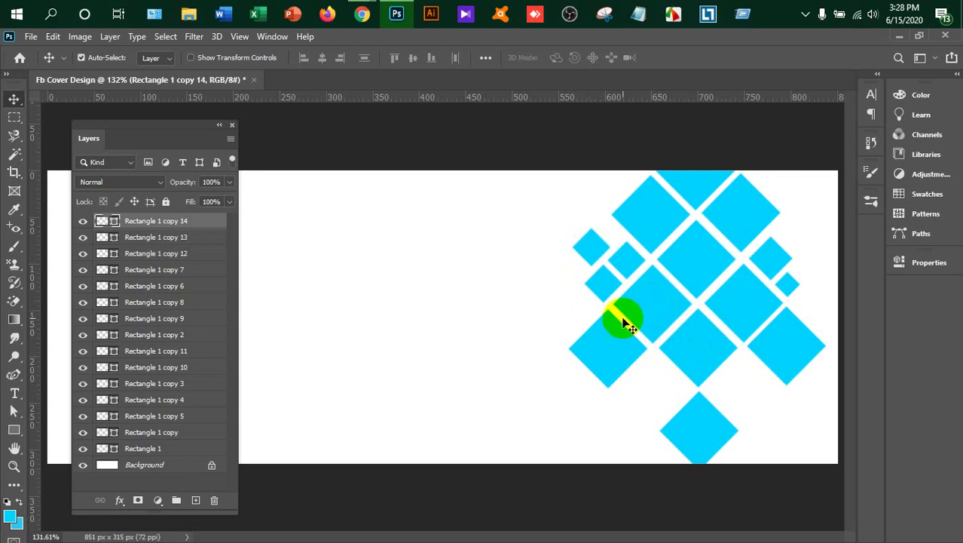
shift+click(614, 278)
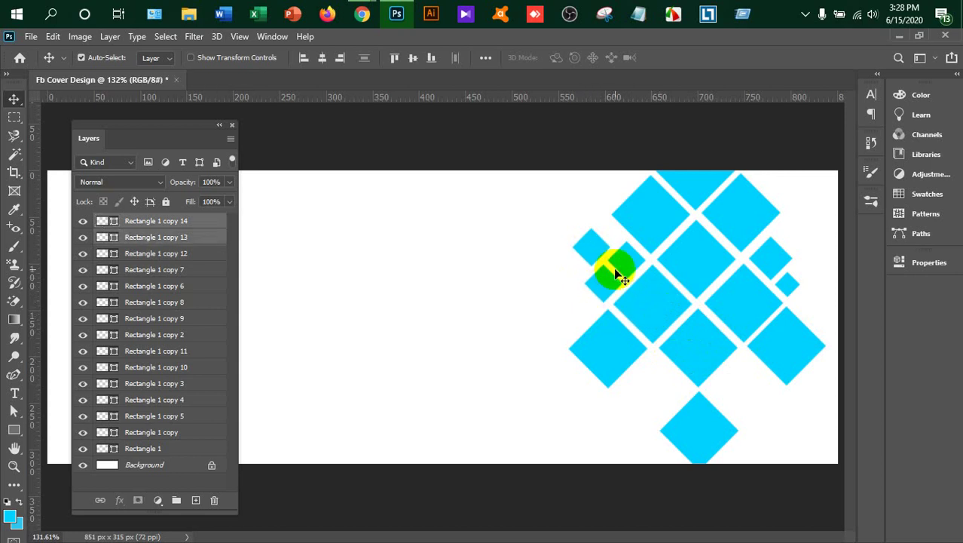
- Select the three small diamonds and move them beside the bottom diamond at the lower left
shift+click(624, 278)
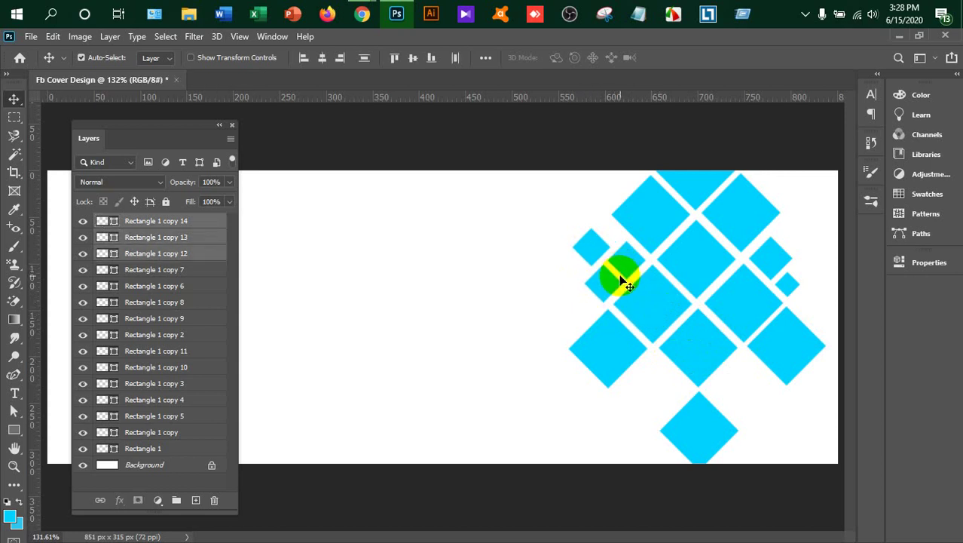
drag(626, 285, 765, 441)
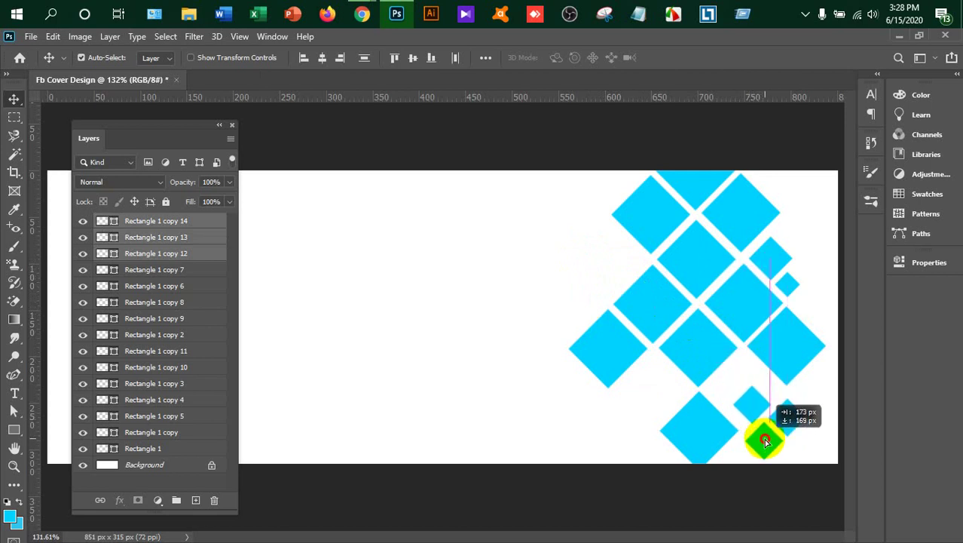
click(790, 422)
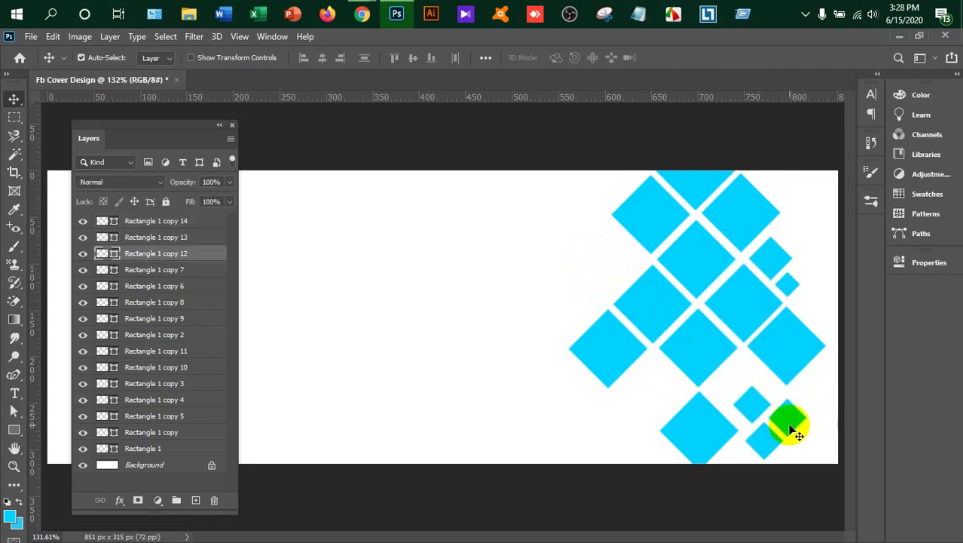
shift+click(763, 435)
mouse_move(781, 431)
mouse_down()
mouse_move(731, 383)
mouse_move(738, 379)
mouse_move(643, 386)
mouse_move(746, 404)
mouse_move(616, 438)
mouse_move(616, 450)
mouse_move(619, 438)
mouse_move(659, 443)
mouse_up()
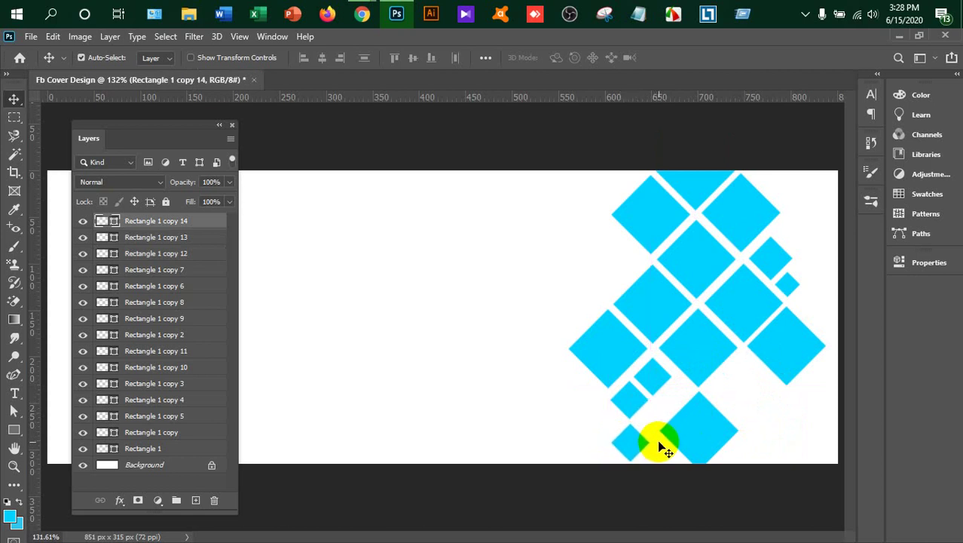
key(Left)
- Group every diamond layer down to Rectangle 1 into a group named 'Rectangle'
click(149, 224)
shift+click(144, 451)
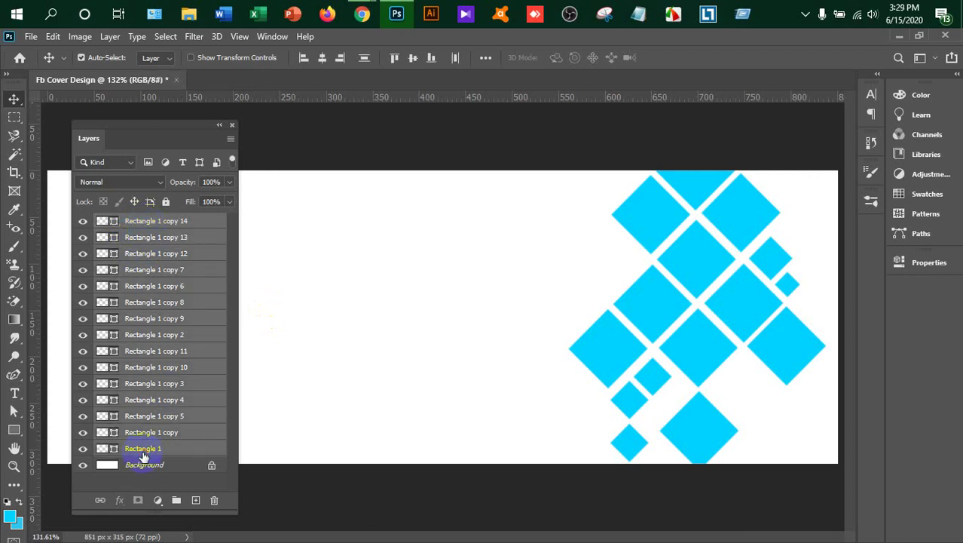
key(ctrl)
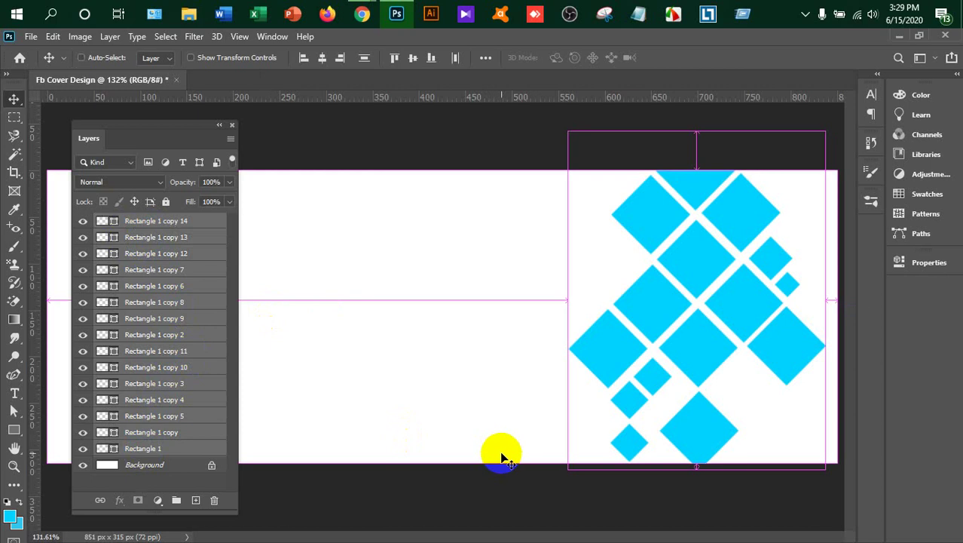
key(ctrl+g)
double_click(148, 221)
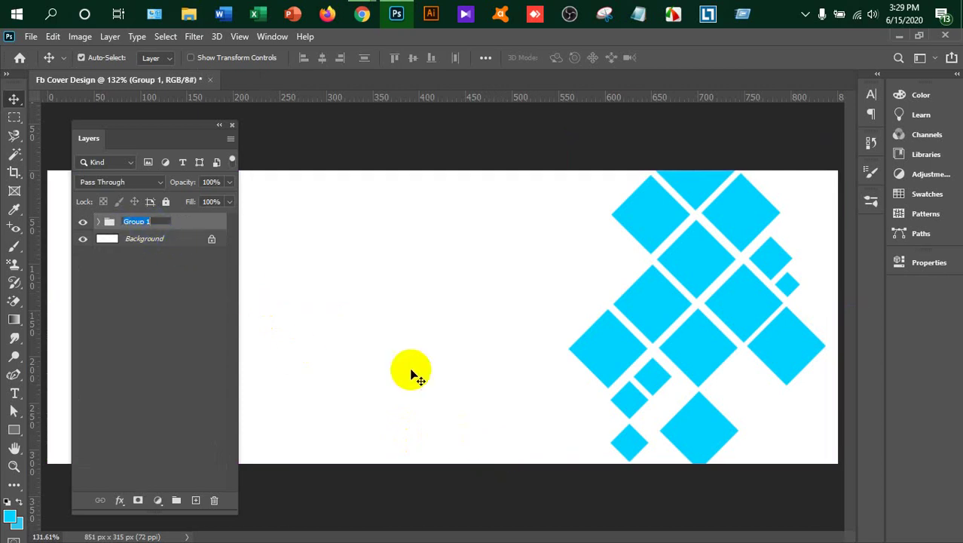
text(Rectangle)
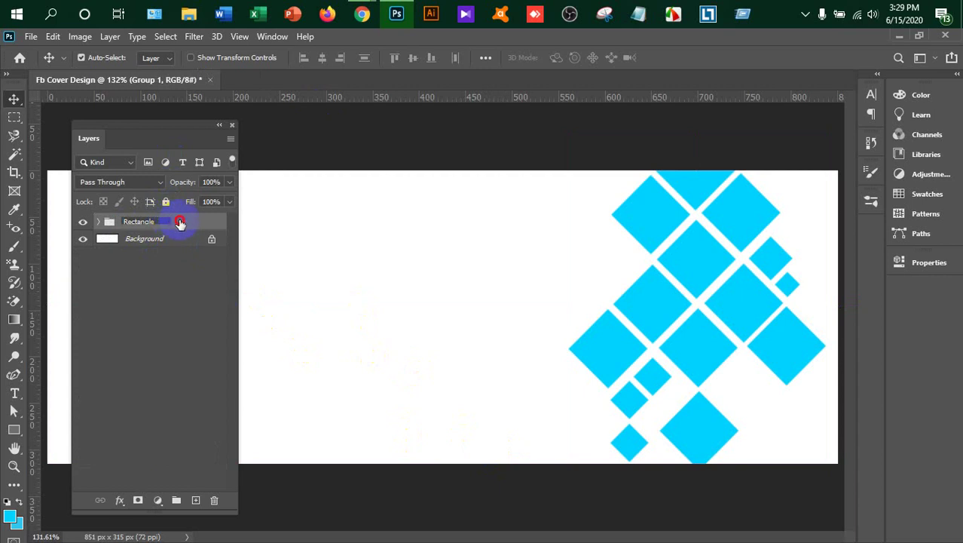
key(Return)
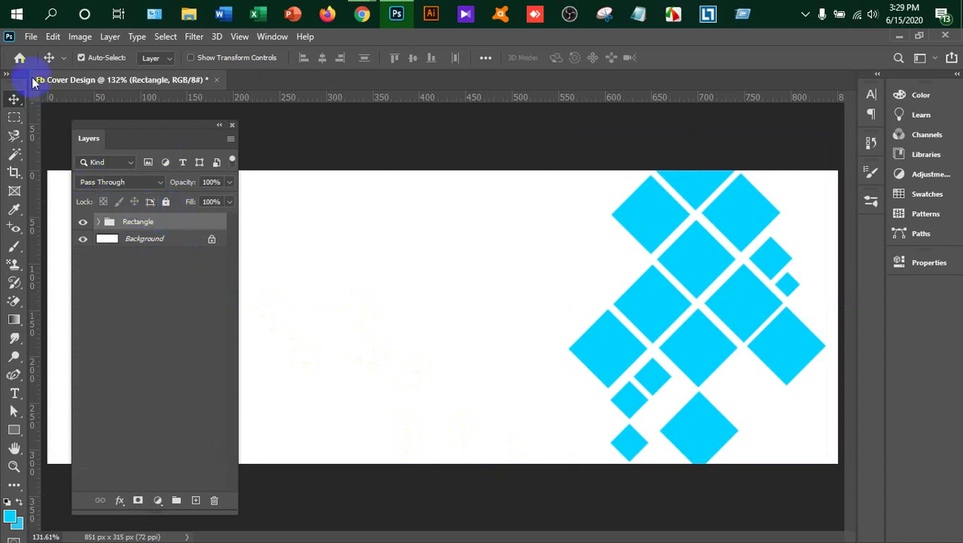
- Start Place Embedded and browse to F:\Graphic Design\Class Contents\Photoshop
click(31, 37)
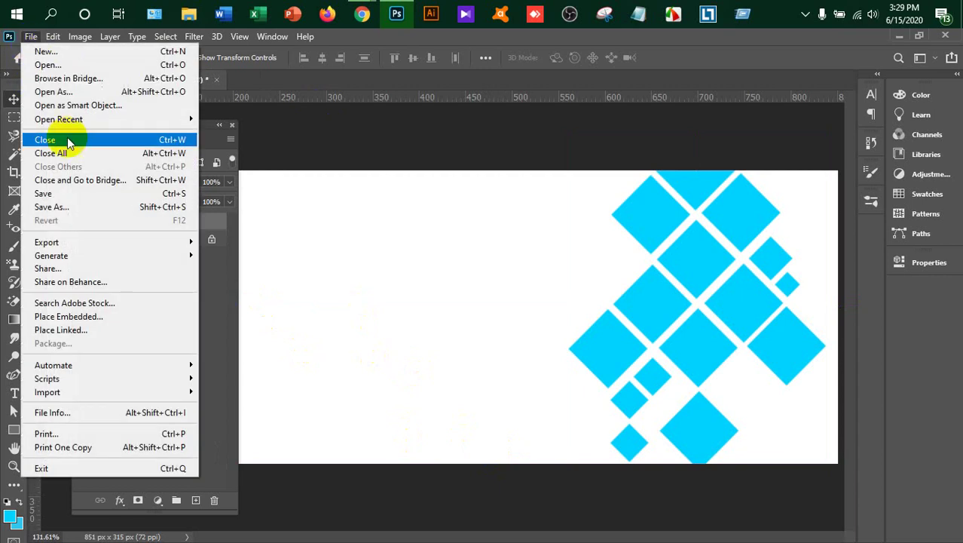
click(101, 316)
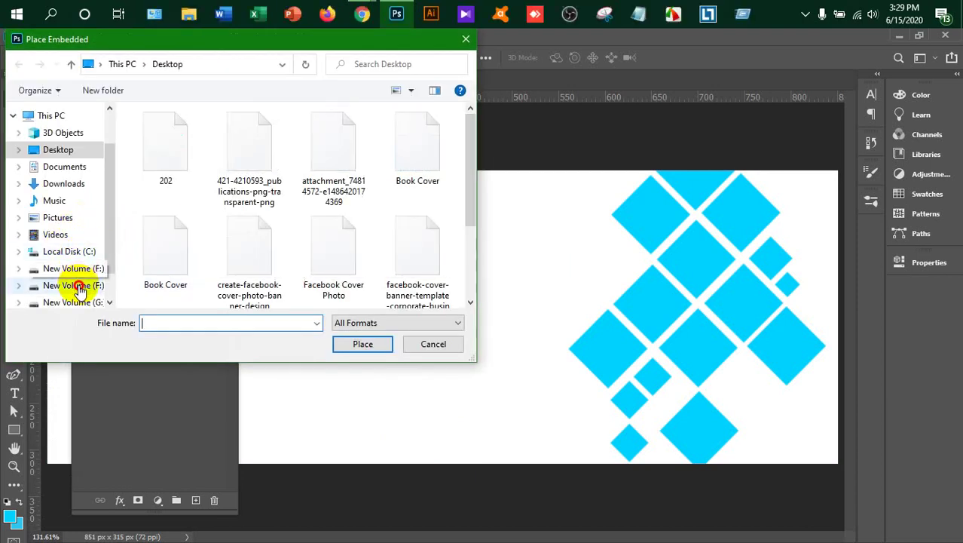
click(76, 285)
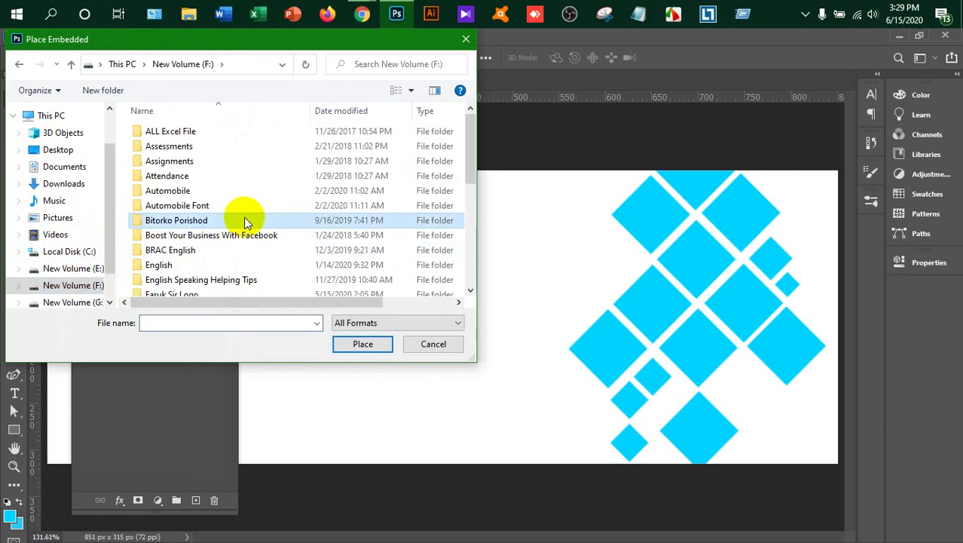
scroll(244, 218, down, 5)
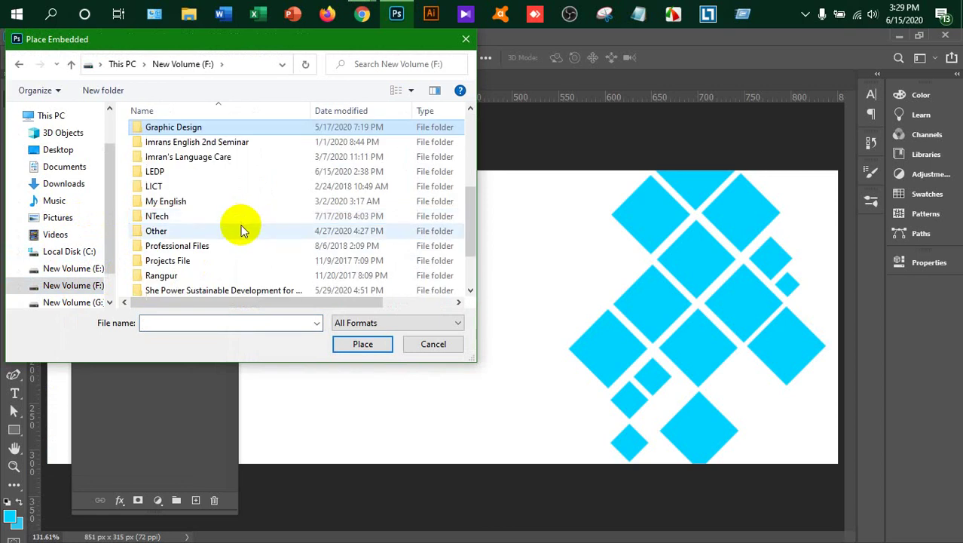
double_click(207, 128)
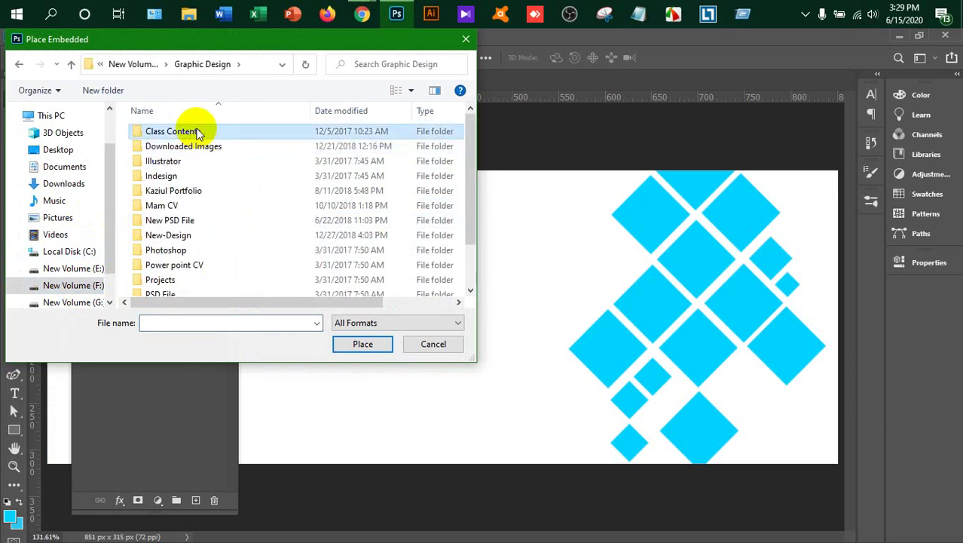
double_click(198, 133)
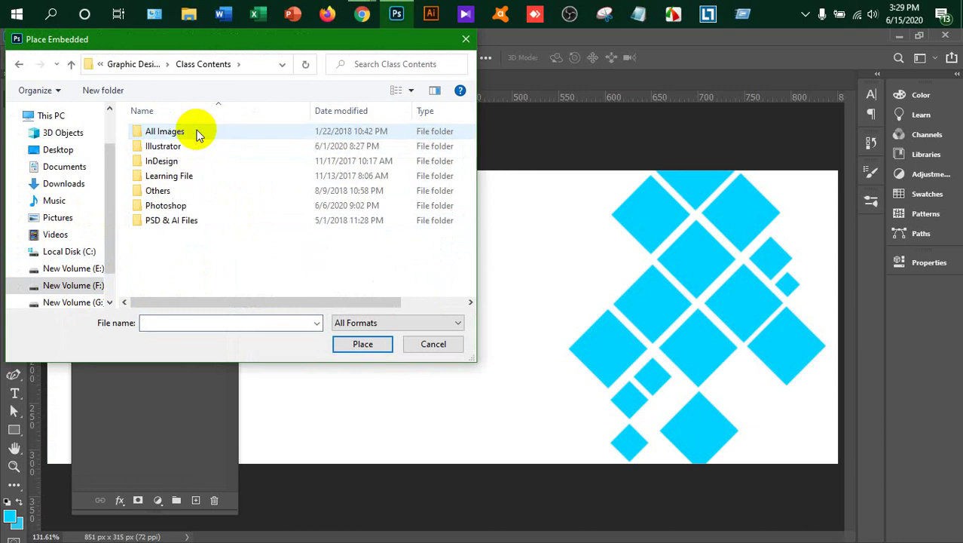
key(p)
key(Return)
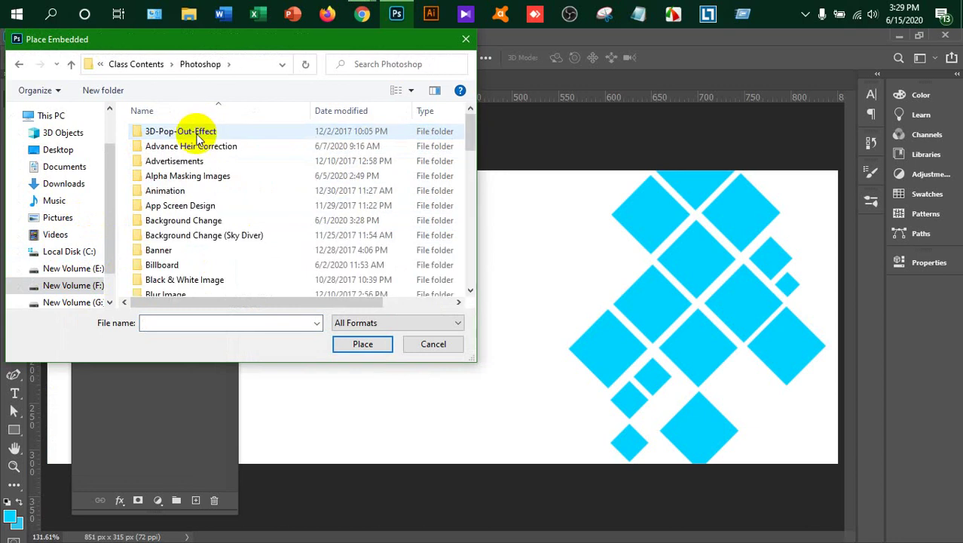
- Place the 539778 photo from the Human Images folder into the cover
key(h)
double_click(197, 142)
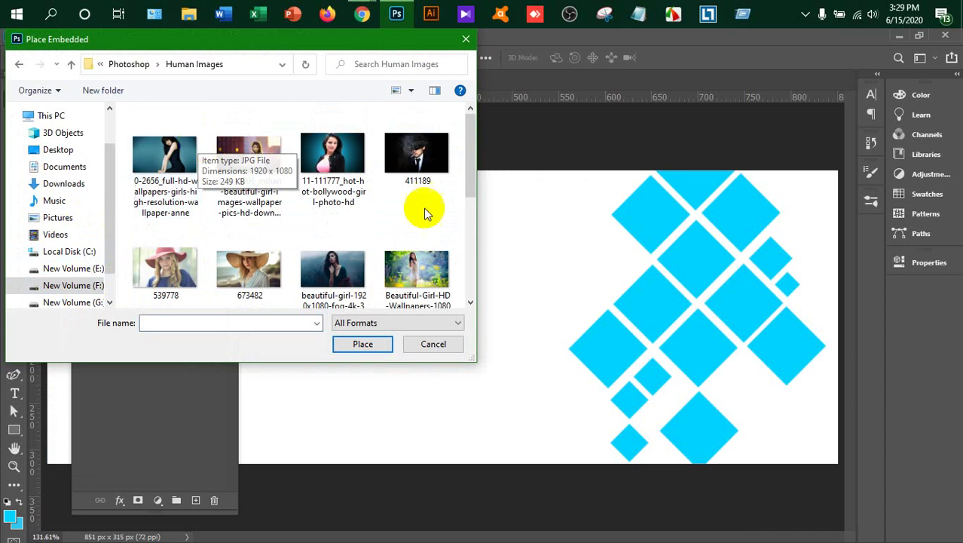
scroll(456, 234, down, 2)
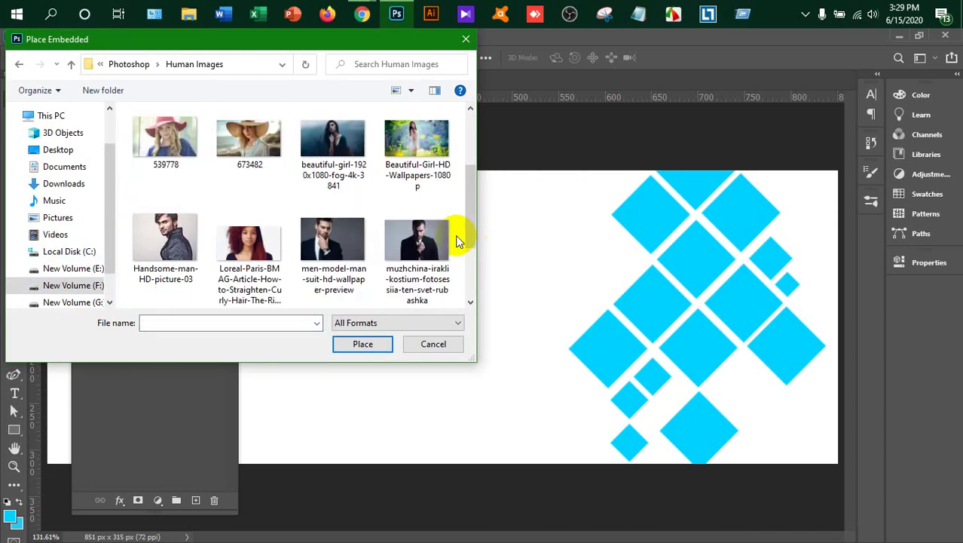
click(166, 151)
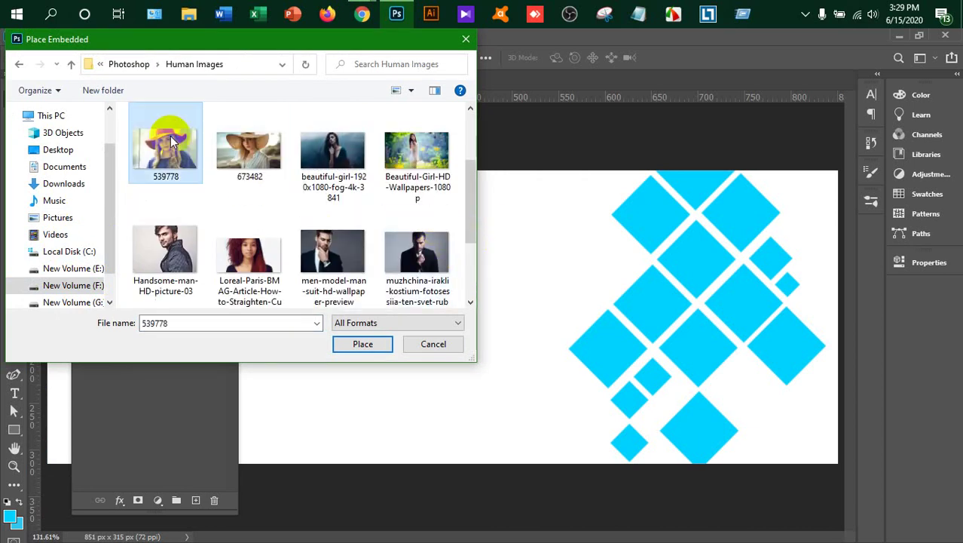
click(377, 345)
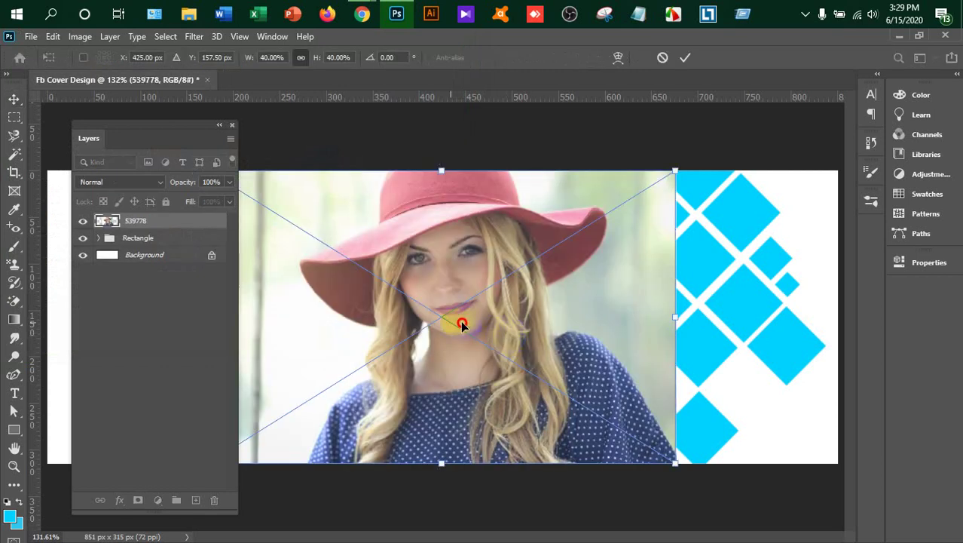
- Move the 539778 photo to the cover's right half, scale it to about 41%, and commit
drag(462, 324, 671, 324)
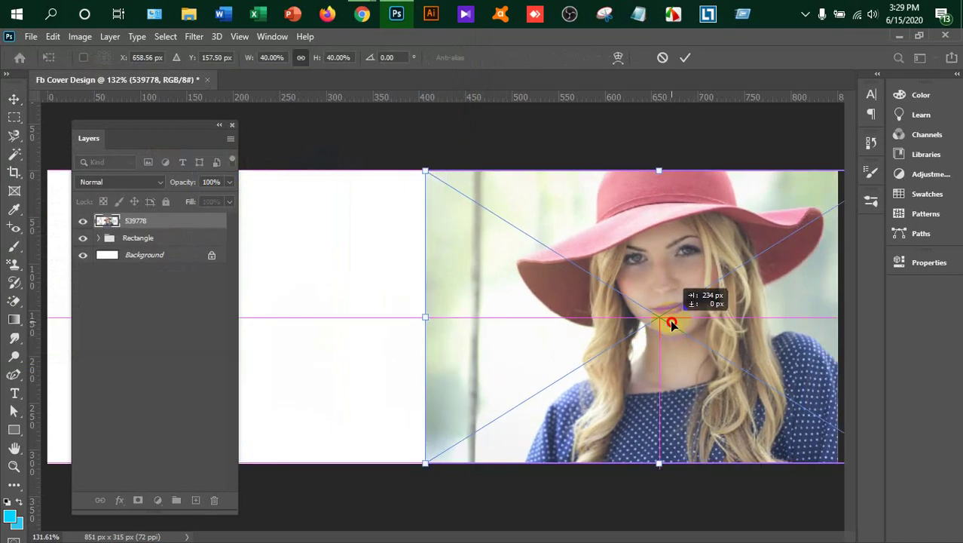
key(ctrl+minus)
key(ctrl+minus)
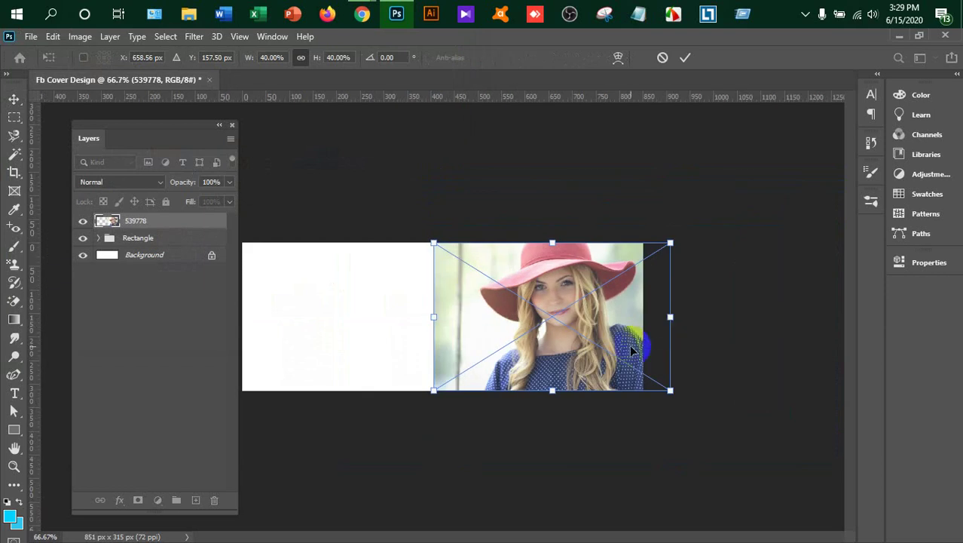
mouse_move(673, 392)
mouse_down()
mouse_move(703, 407)
mouse_move(668, 395)
mouse_up()
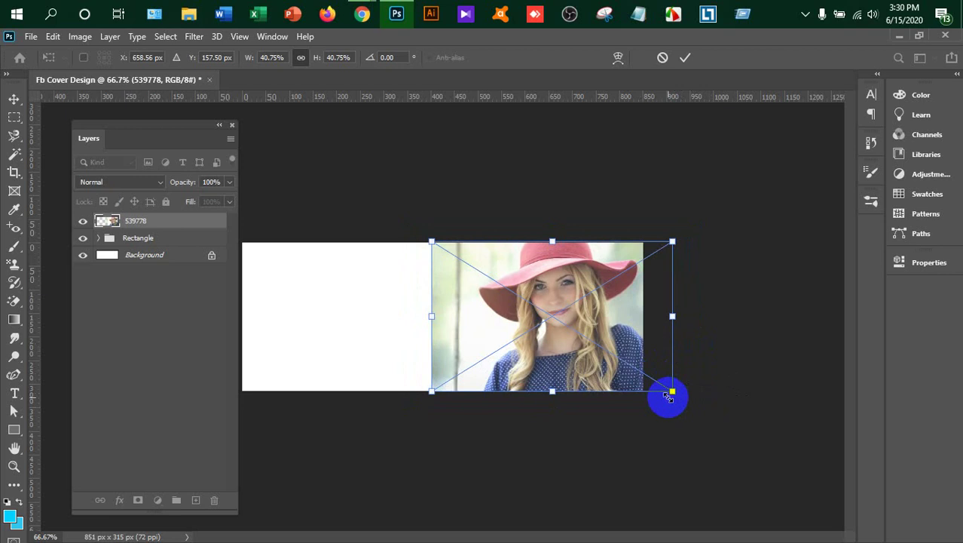
drag(624, 341, 619, 344)
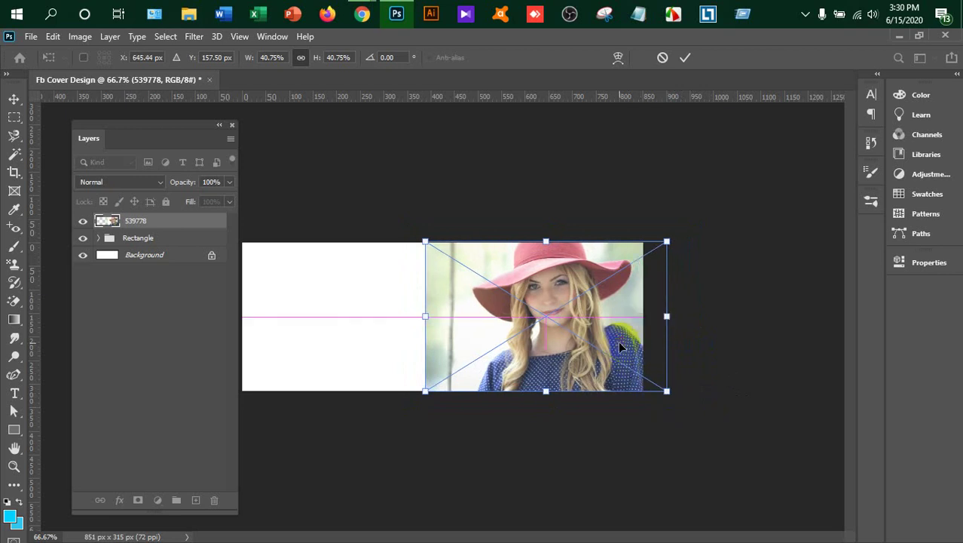
key(Return)
click(117, 221)
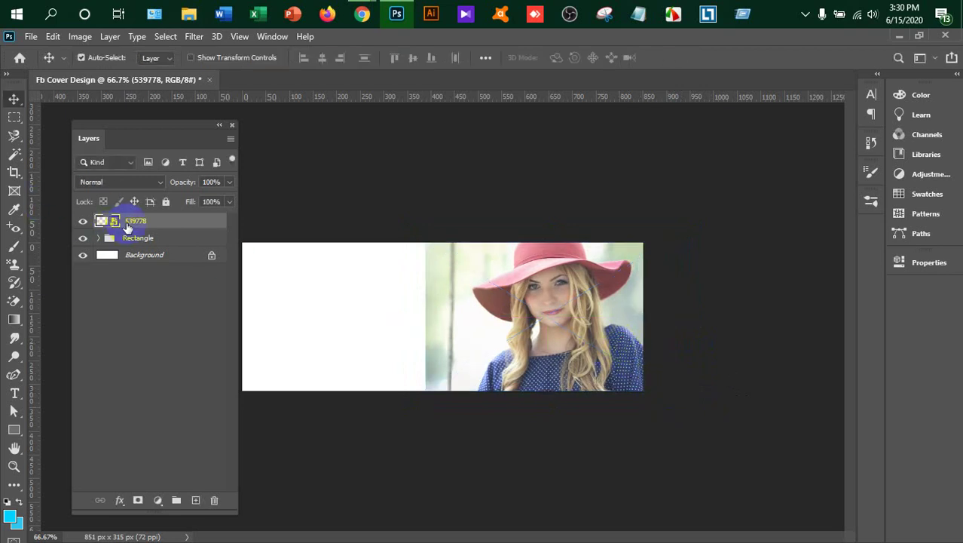
- Clip the 539778 photo to the Rectangle group and shift it to frame the face
right_click(126, 225)
click(177, 348)
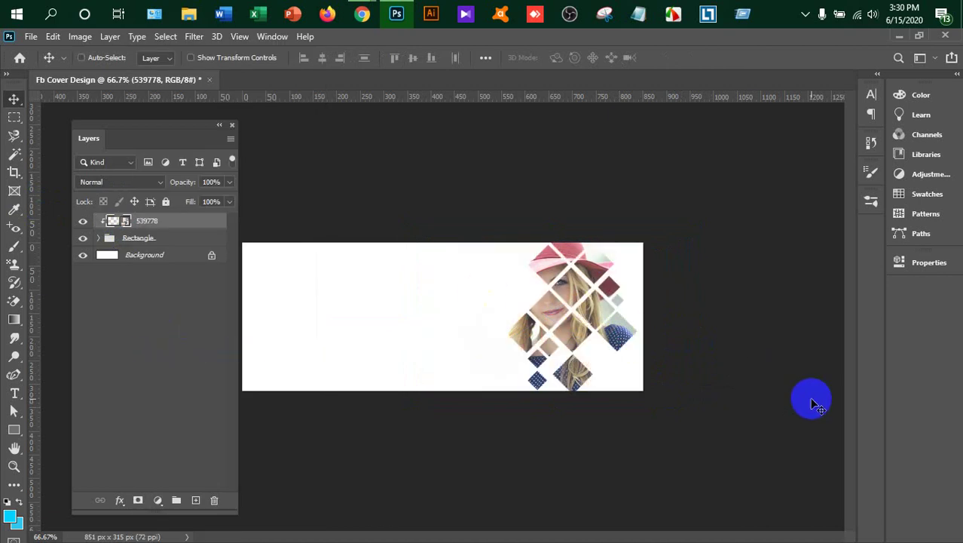
key(ctrl+t)
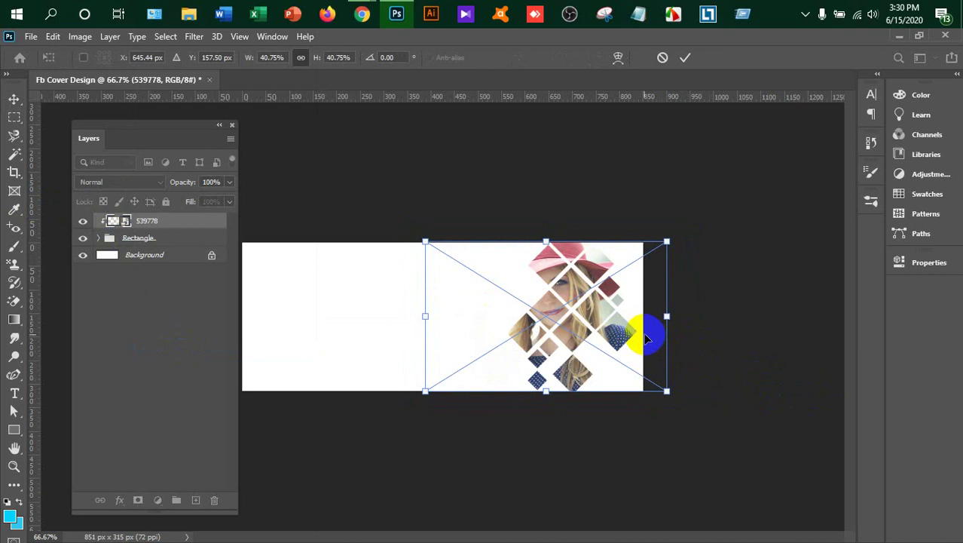
drag(645, 330, 674, 332)
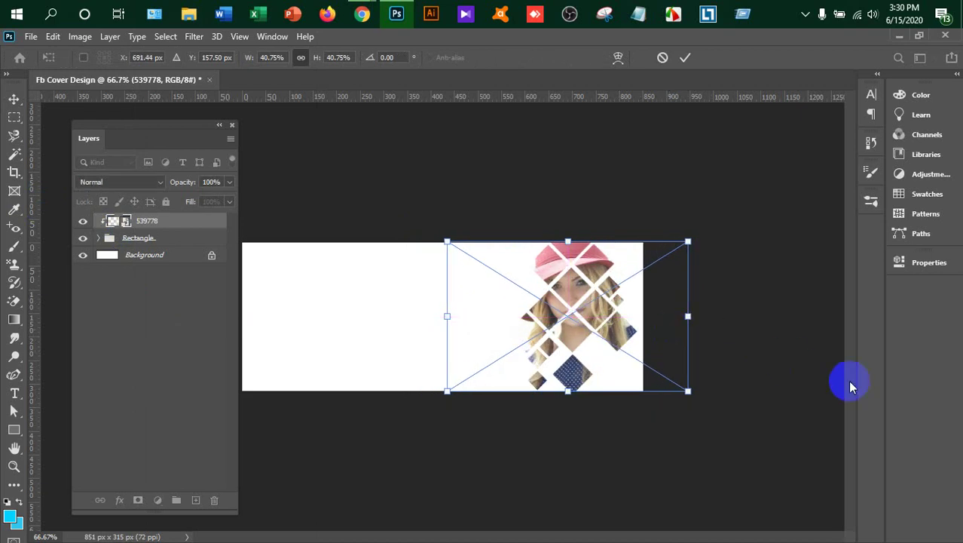
key(Return)
key(ctrl+0)
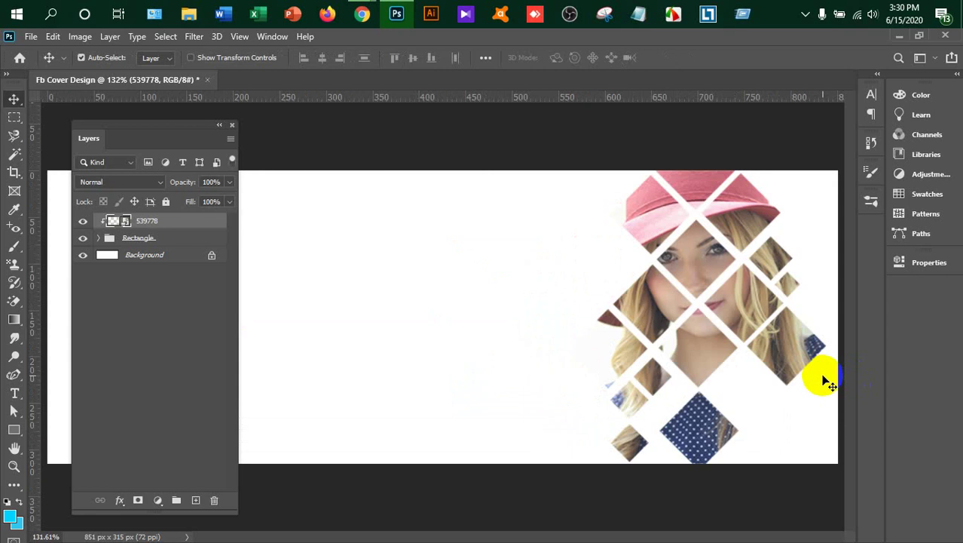
- Delete the 539778 layer and place beautiful-girl-1920x1080-fog-4k-3841 from Human Images
key(Delete)
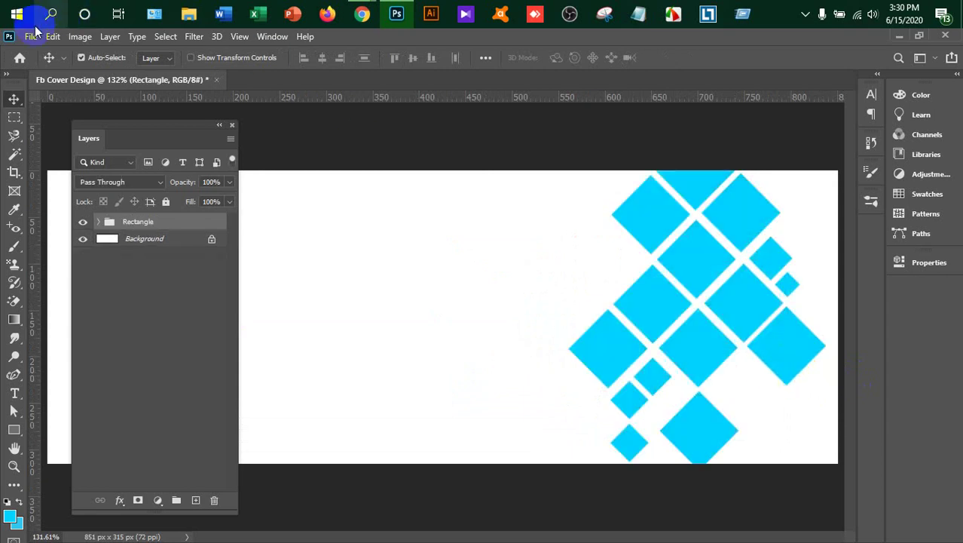
click(31, 38)
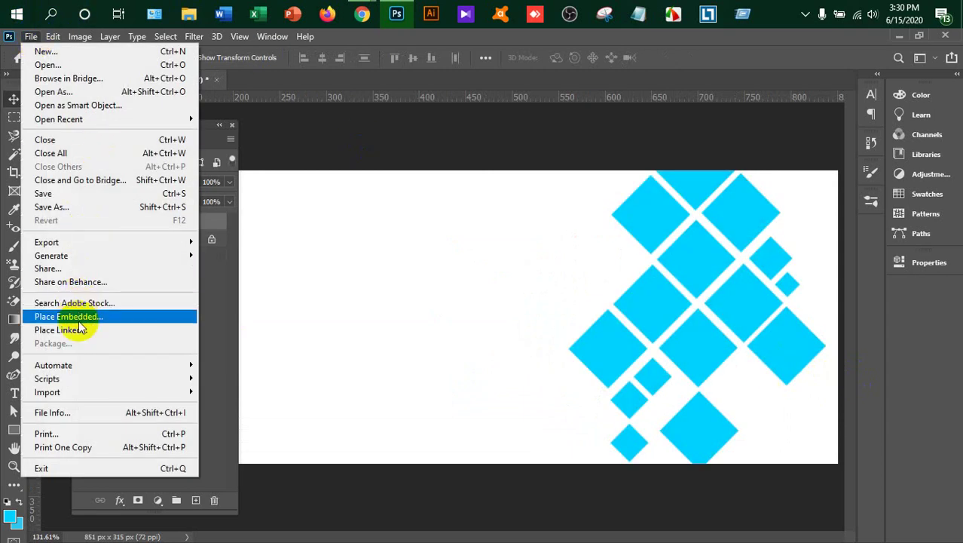
click(68, 315)
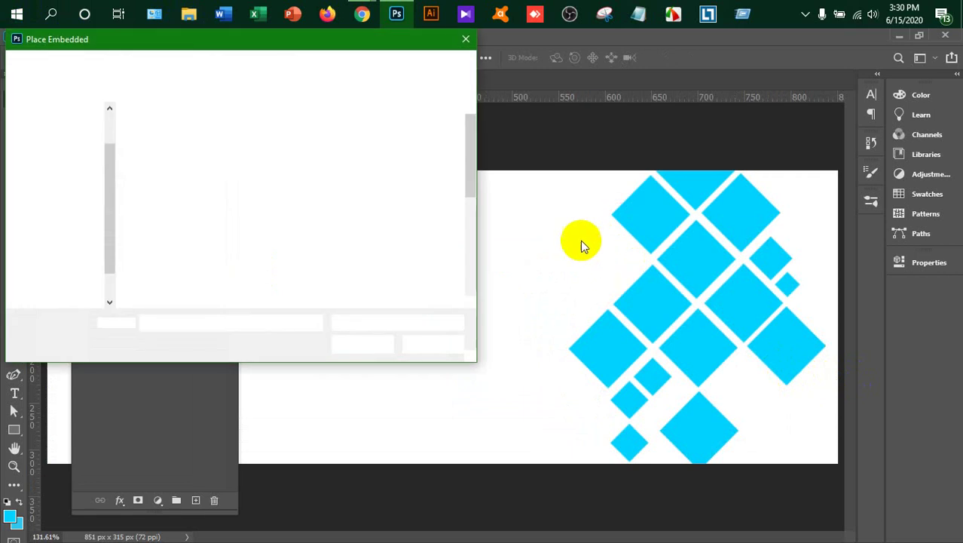
scroll(290, 230, down, 1)
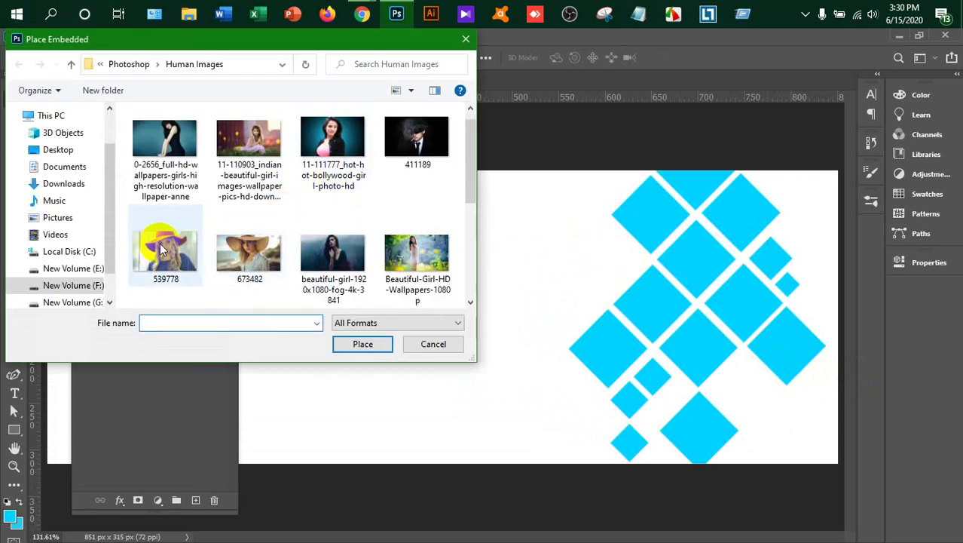
scroll(277, 240, down, 3)
click(333, 150)
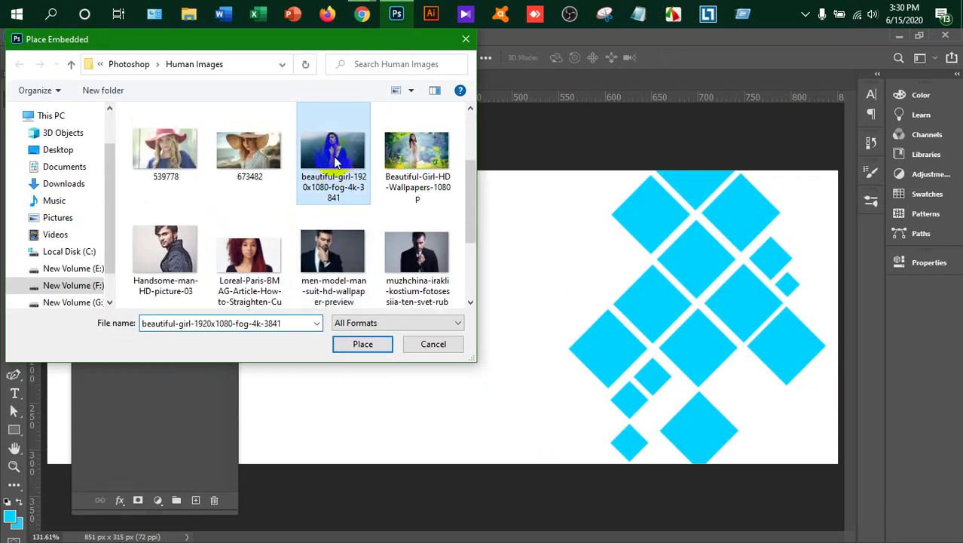
click(339, 345)
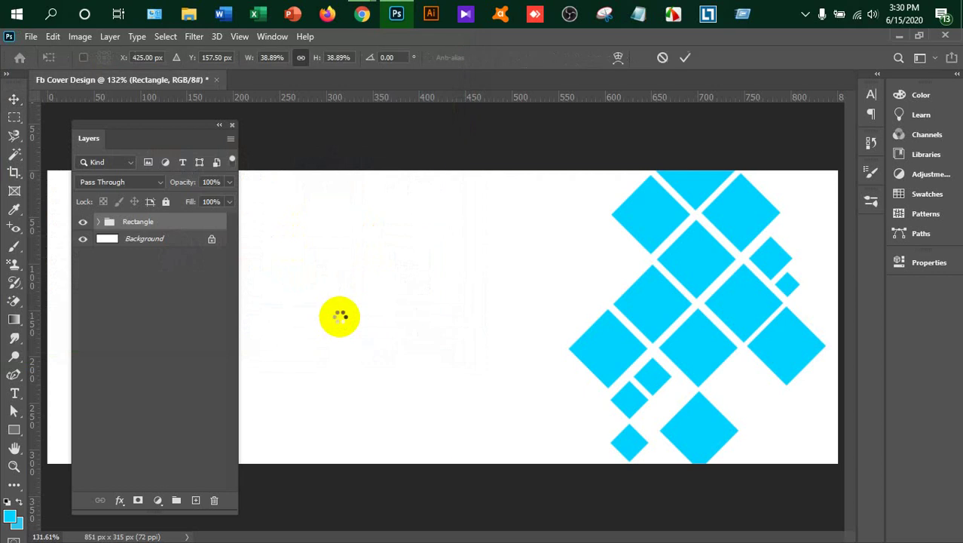
- Move the fog photo onto the cover's right half, scale it to about 40%, and commit
drag(531, 289, 701, 294)
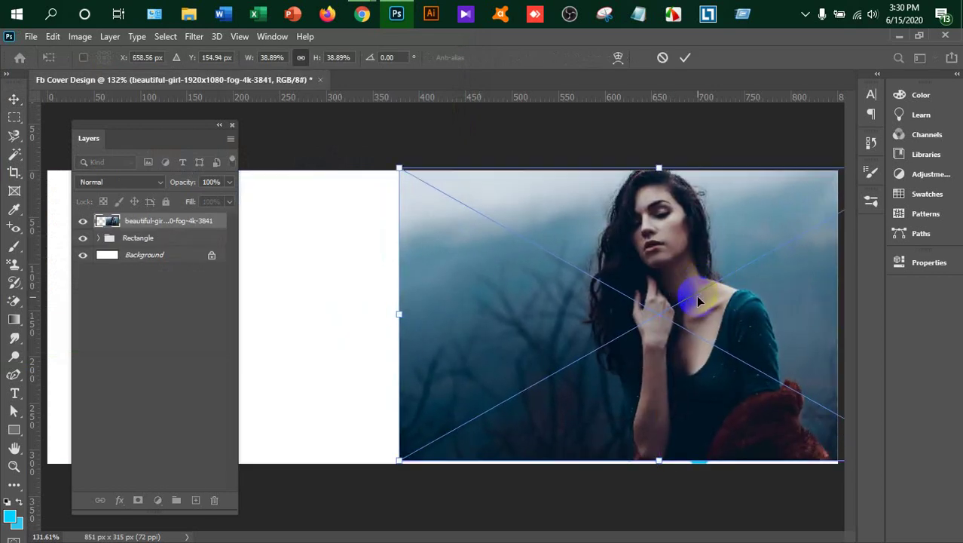
key(ctrl+1)
key(ctrl+minus)
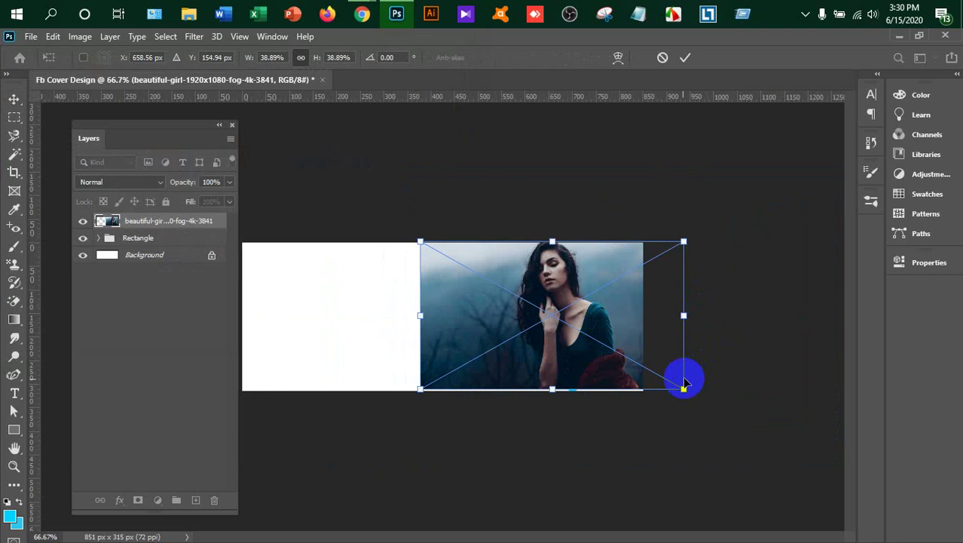
drag(632, 348, 638, 349)
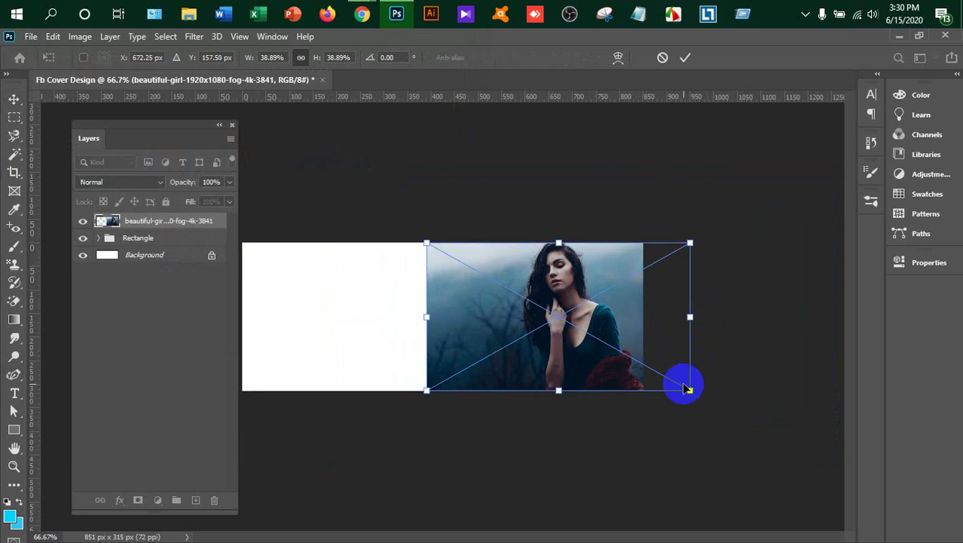
drag(687, 389, 696, 388)
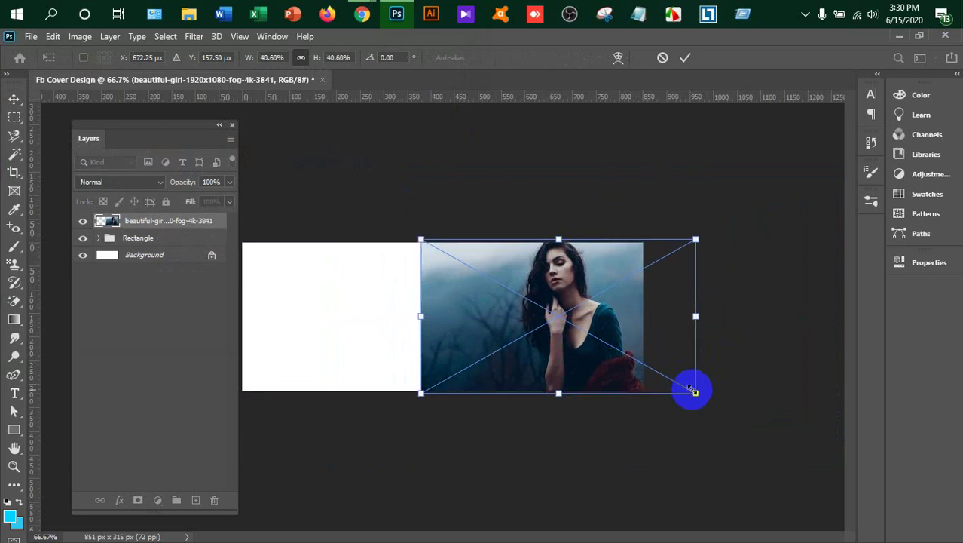
key(Return)
- Clip the fog photo to the Rectangle diamond group
right_click(147, 226)
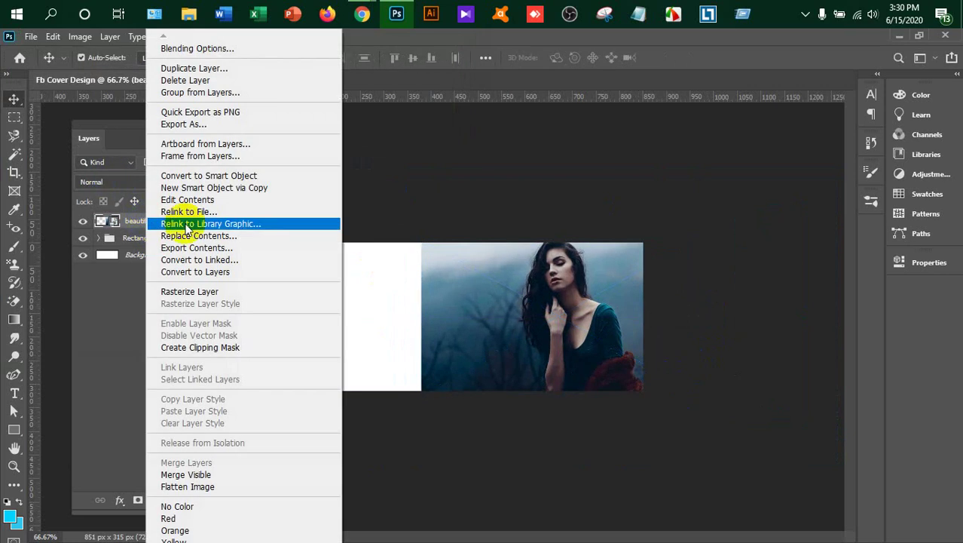
click(229, 347)
click(770, 282)
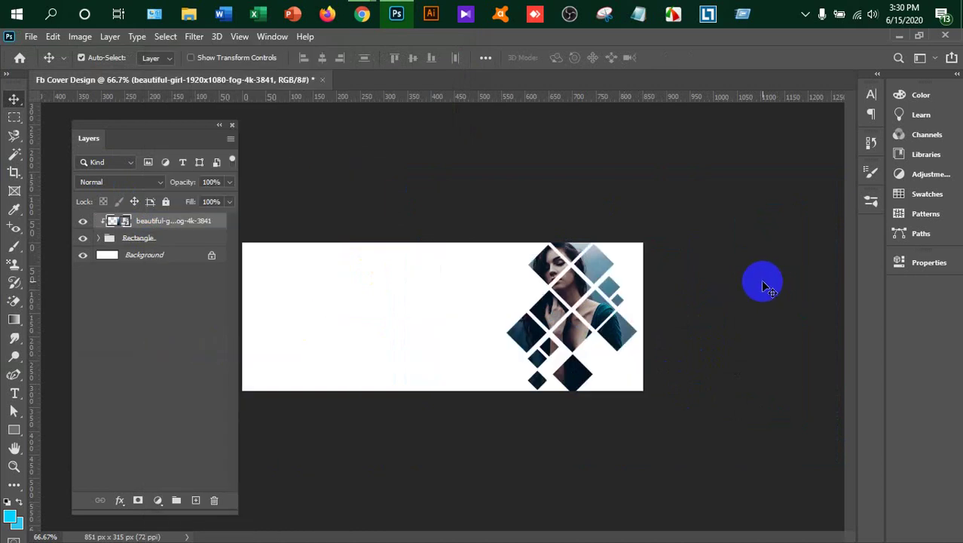
- Nudge the clipped fog photo three steps right and commit the transform
key(ctrl+t)
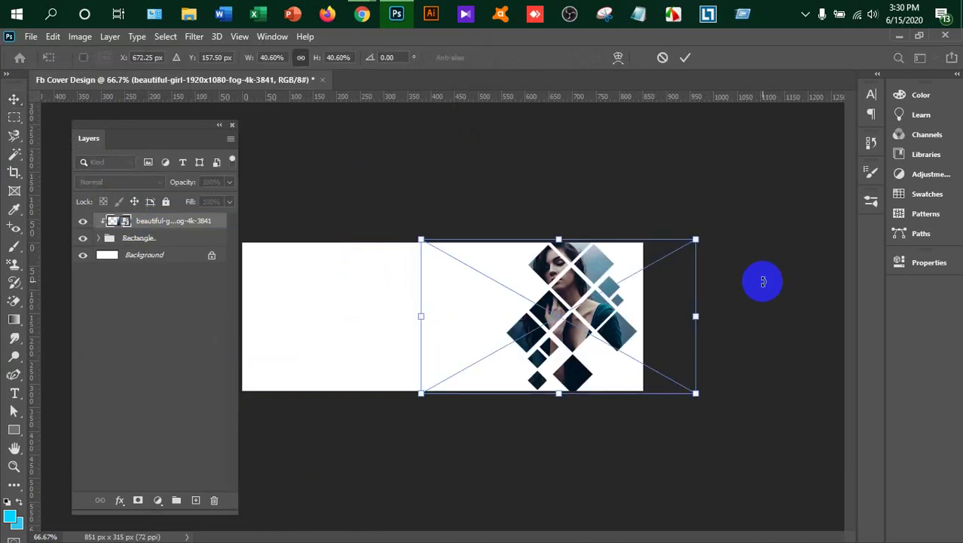
key(Right)
key(Right)
key(Right)
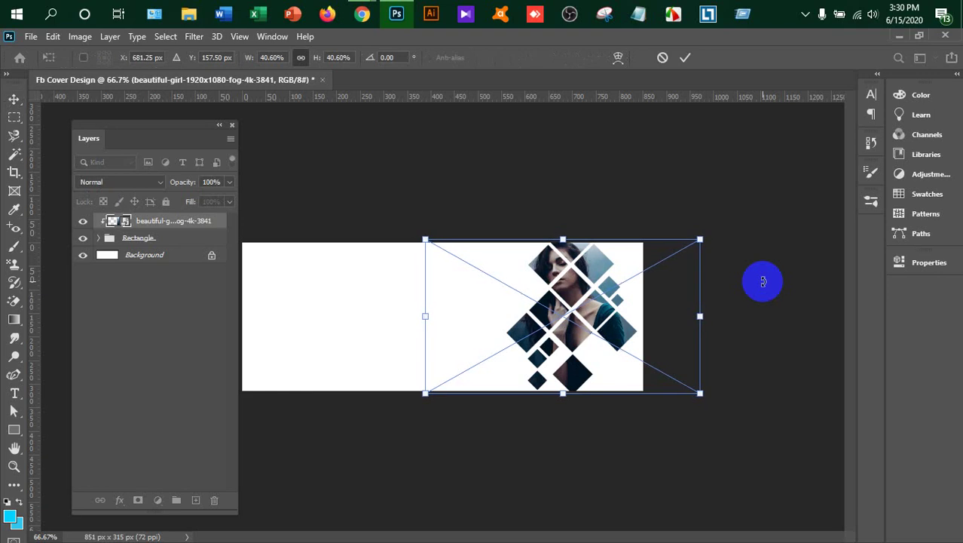
key(Right)
key(Right)
key(Right)
key(Right)
key(Right)
key(Right)
key(Right)
key(Right)
key(Right)
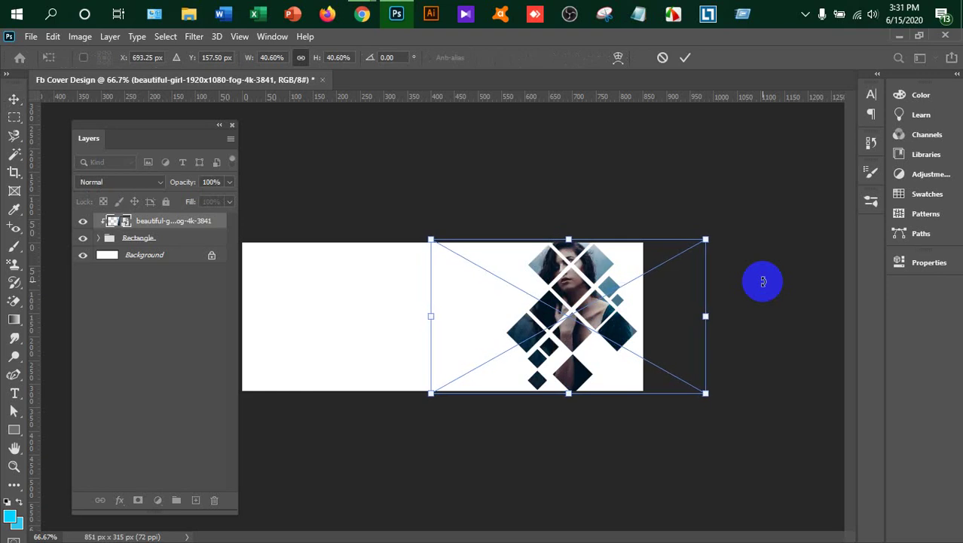
key(Right)
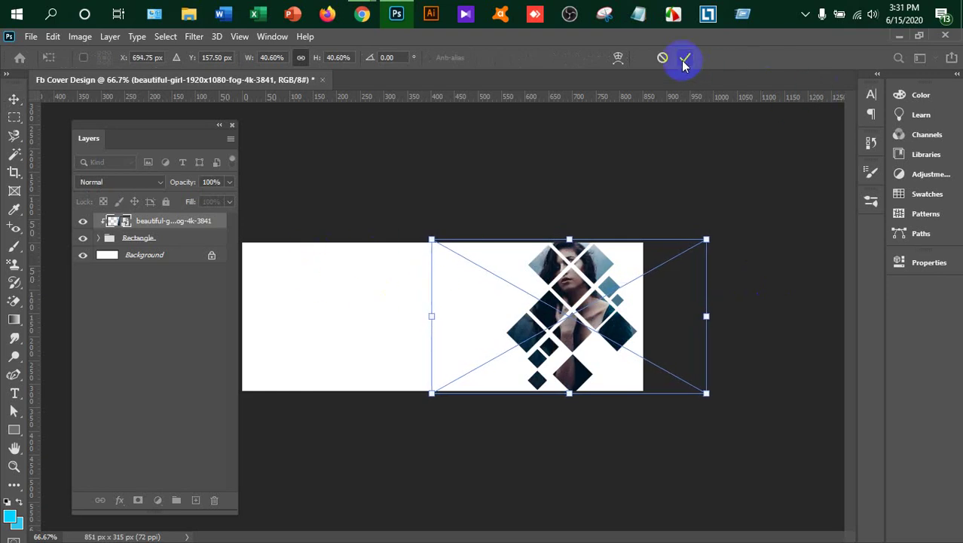
click(683, 61)
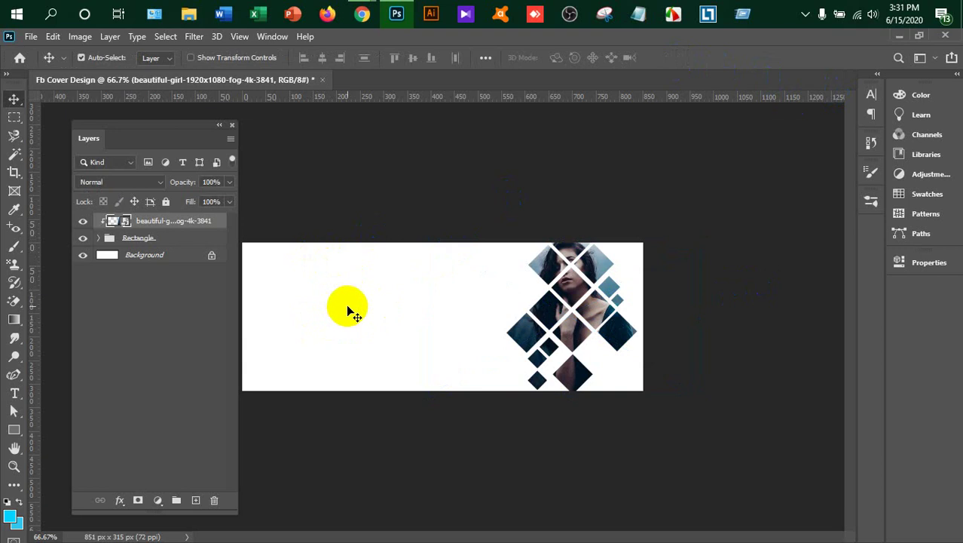
click(635, 248)
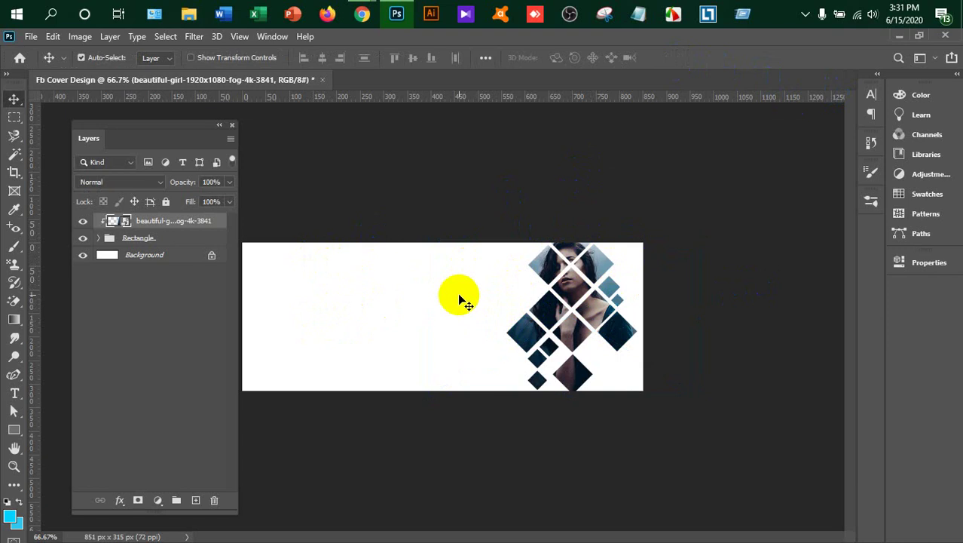
click(593, 285)
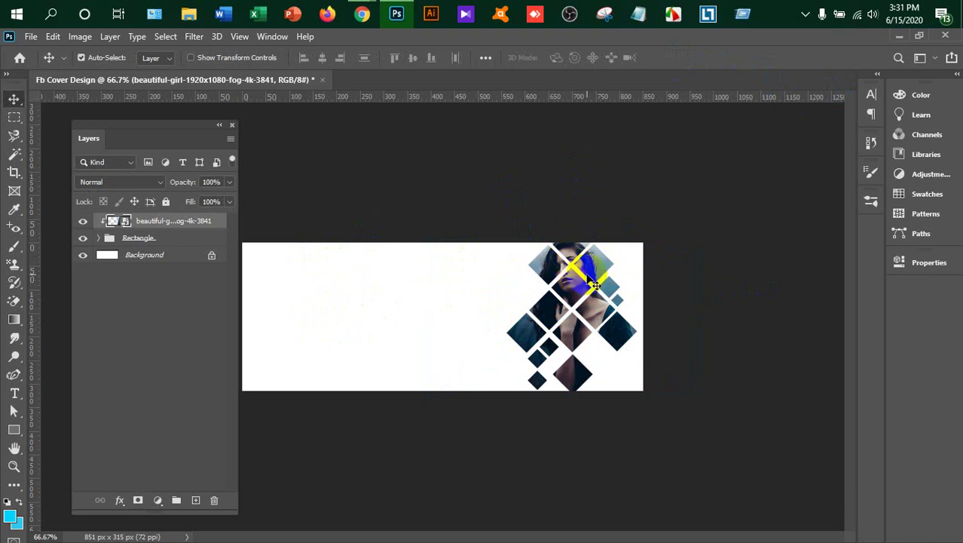
- Fit the whole cover in the window with Ctrl+0
click(421, 247)
key(ctrl)
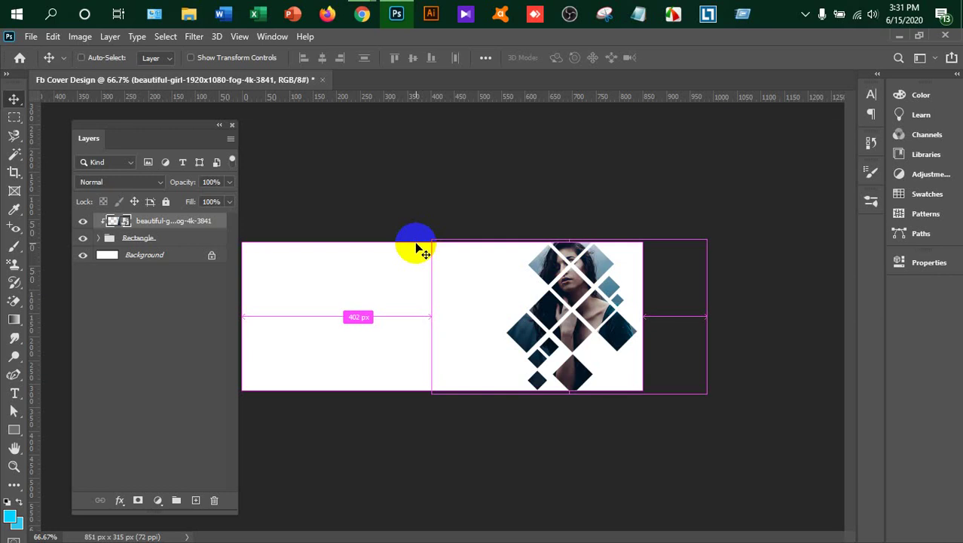
key(ctrl+0)
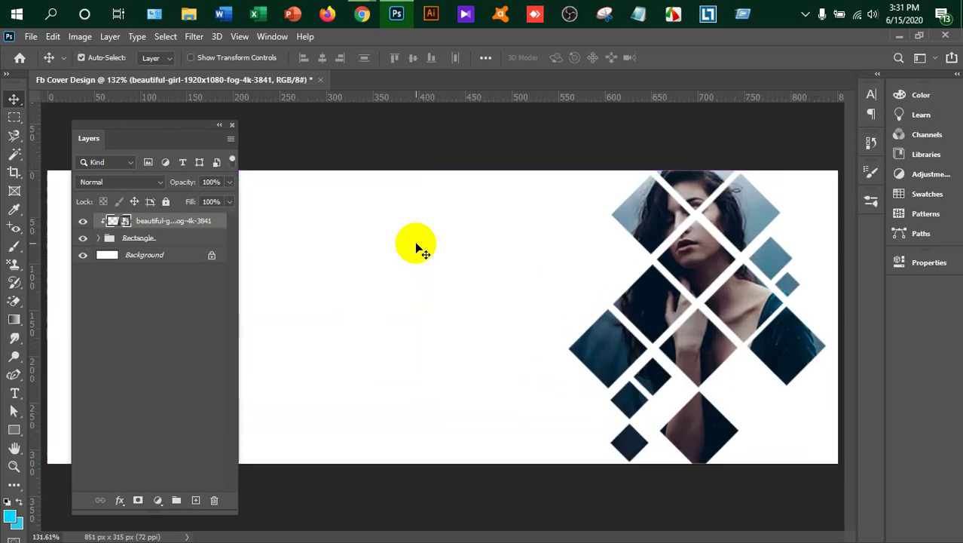
- Draw a wide rounded rectangle bar in the upper left of the cover
click(16, 430)
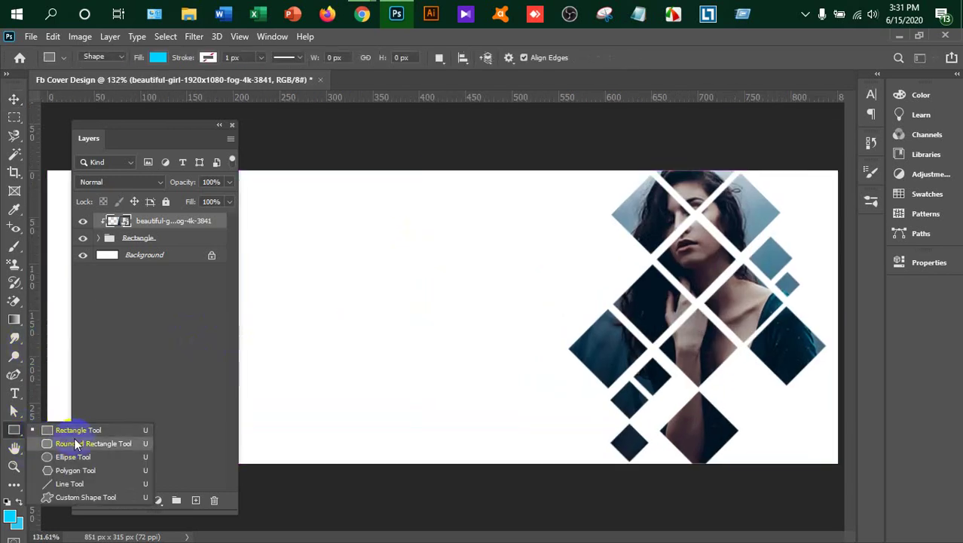
click(77, 443)
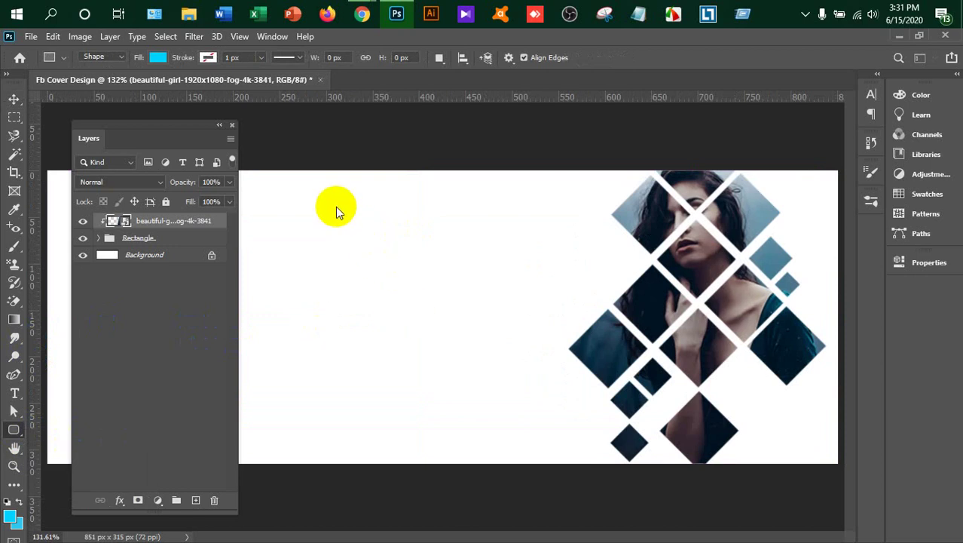
drag(335, 206, 578, 248)
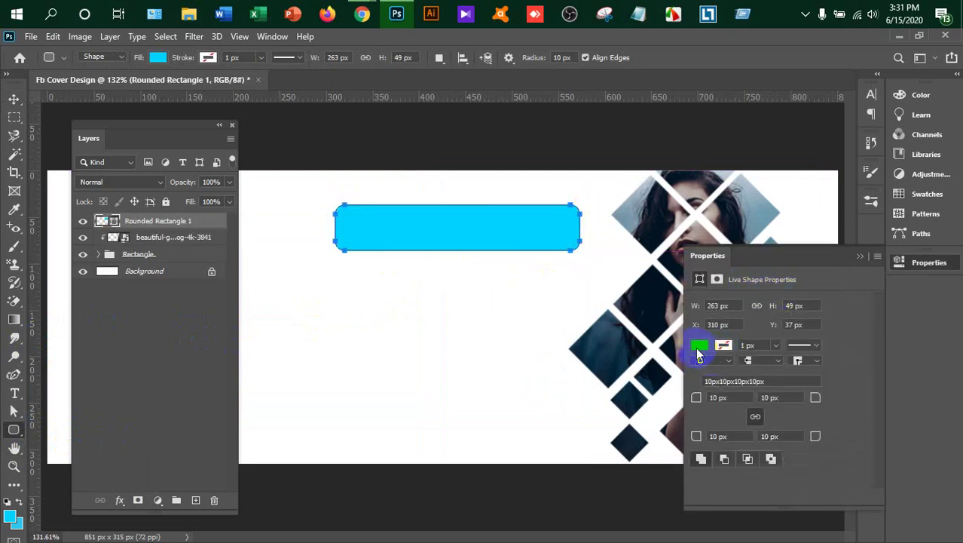
- Sample dark blue 1b374c from a diamond and make it the bar's fill
click(14, 210)
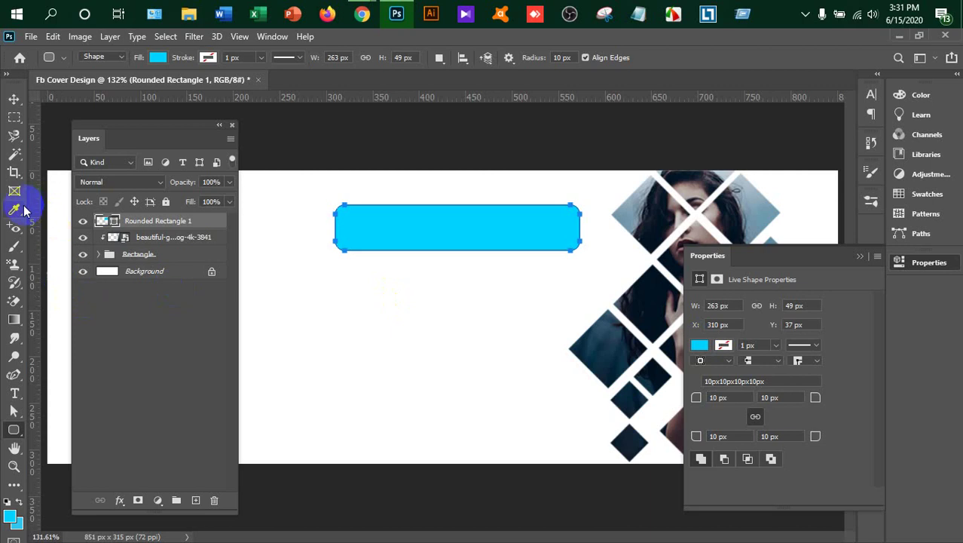
click(613, 345)
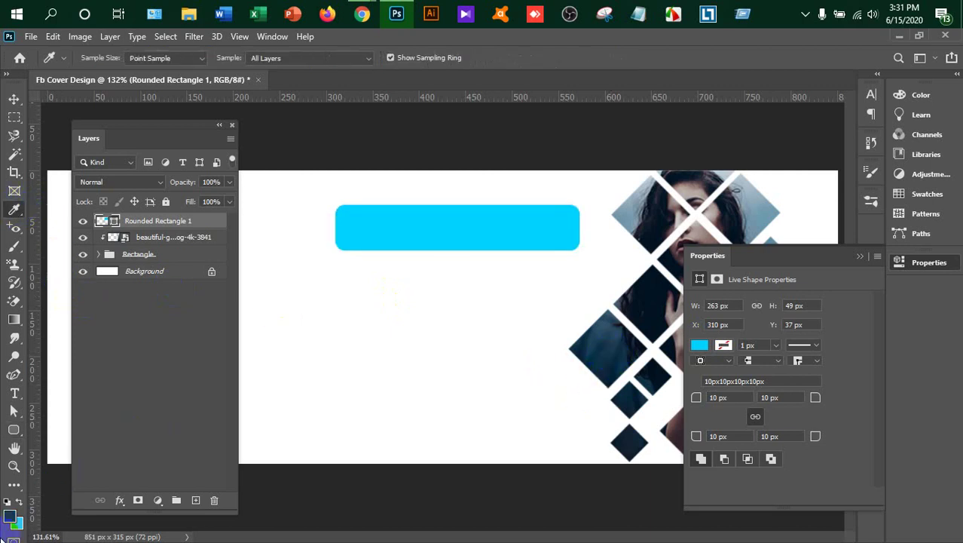
click(11, 517)
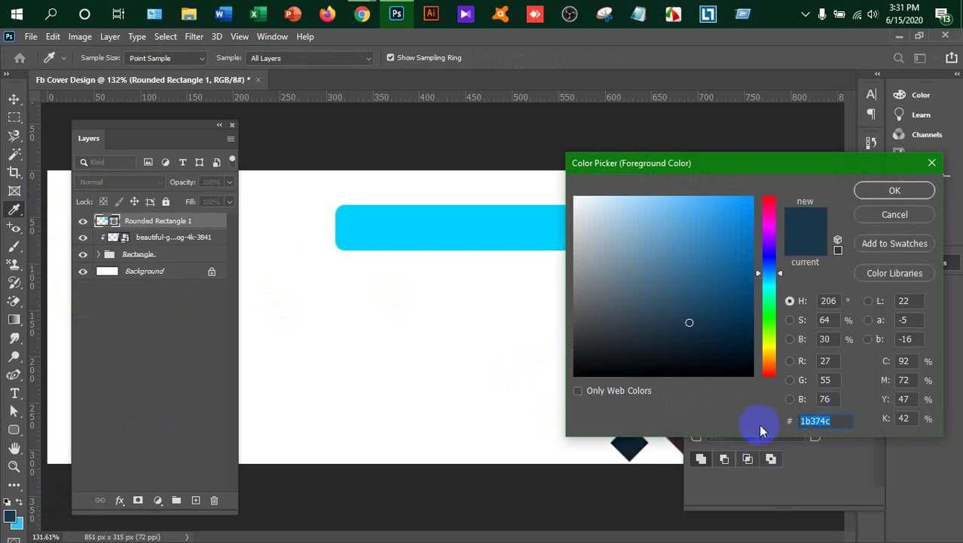
click(907, 214)
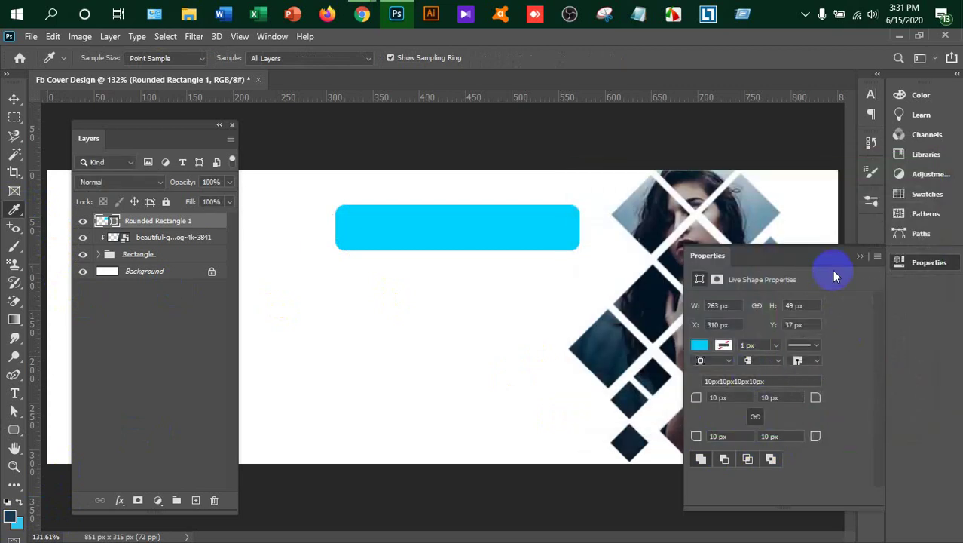
double_click(105, 221)
text(1b374c)
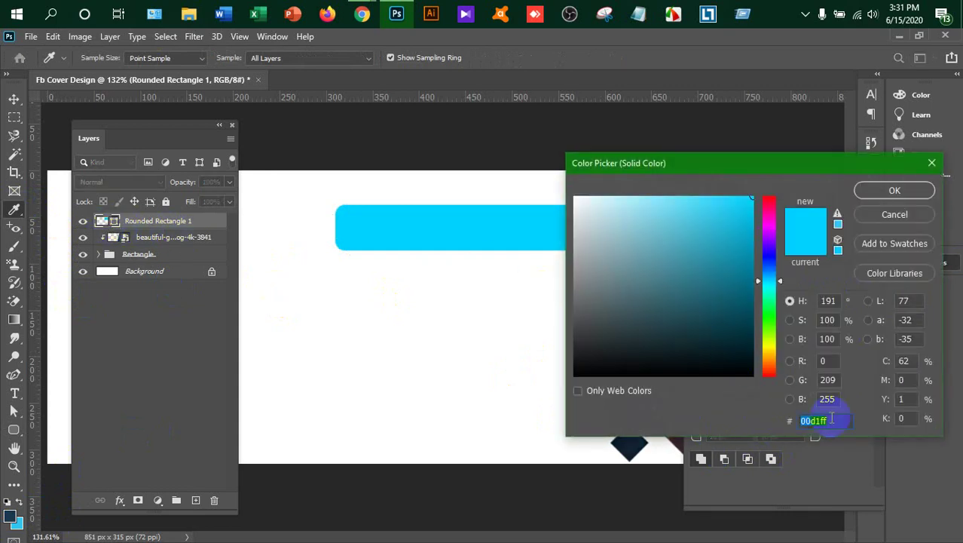
click(894, 192)
- Move the navy banner down to the cover's lower middle
click(14, 99)
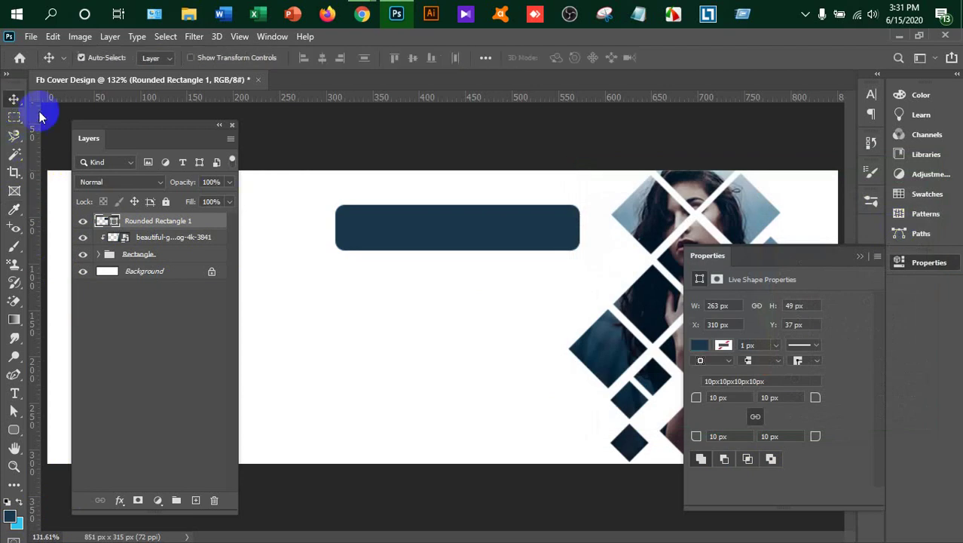
click(414, 231)
drag(413, 231, 452, 354)
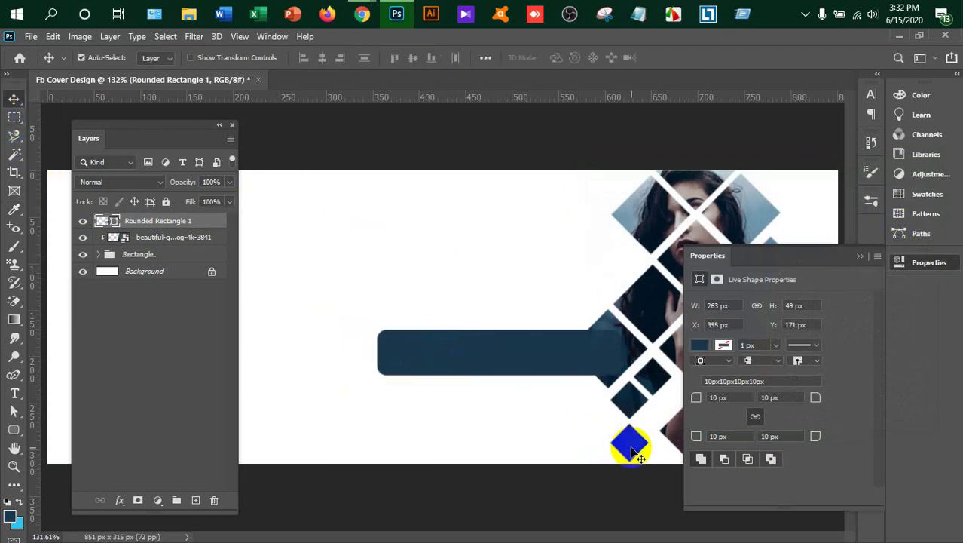
key(Up)
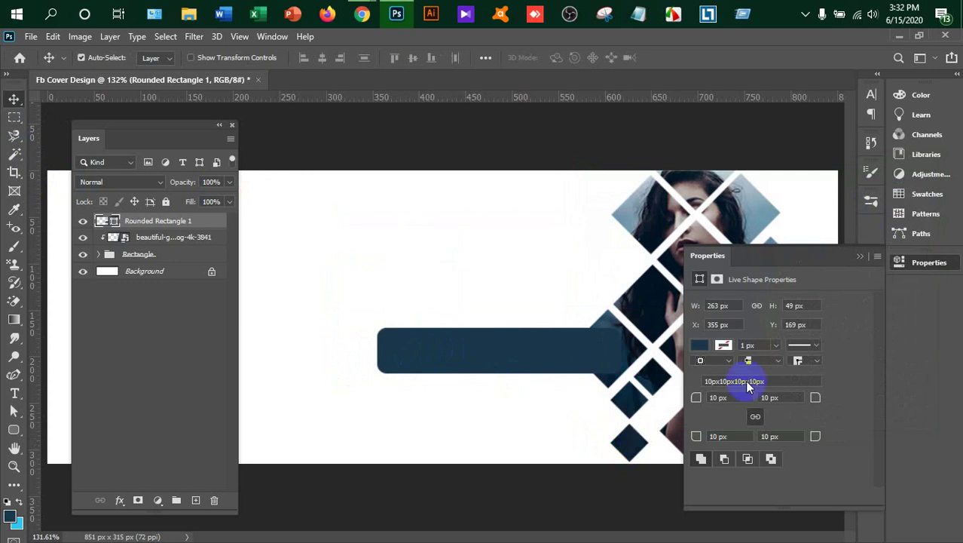
click(860, 256)
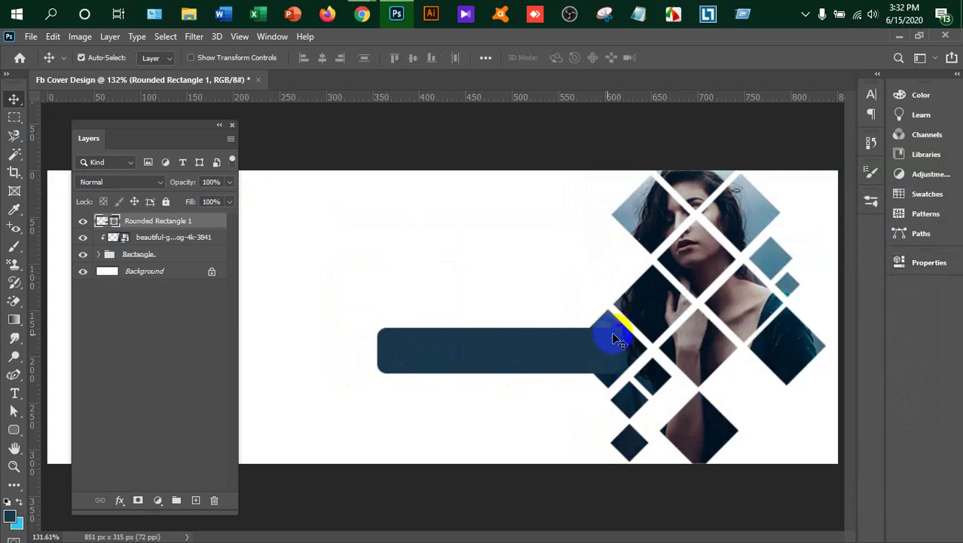
- Put the Rounded Rectangle 1 layer beneath the Rectangle group, just above the background
drag(156, 224, 155, 257)
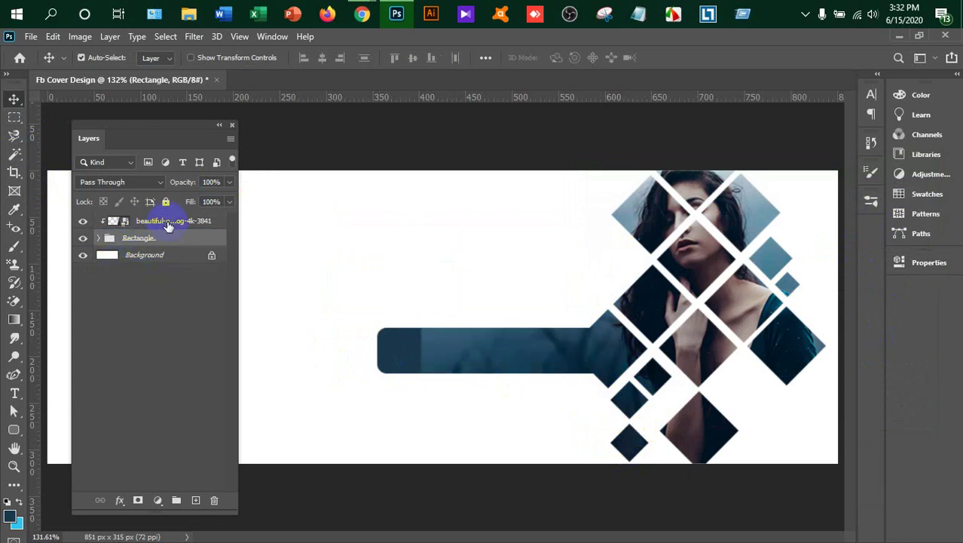
key(ctrl+z)
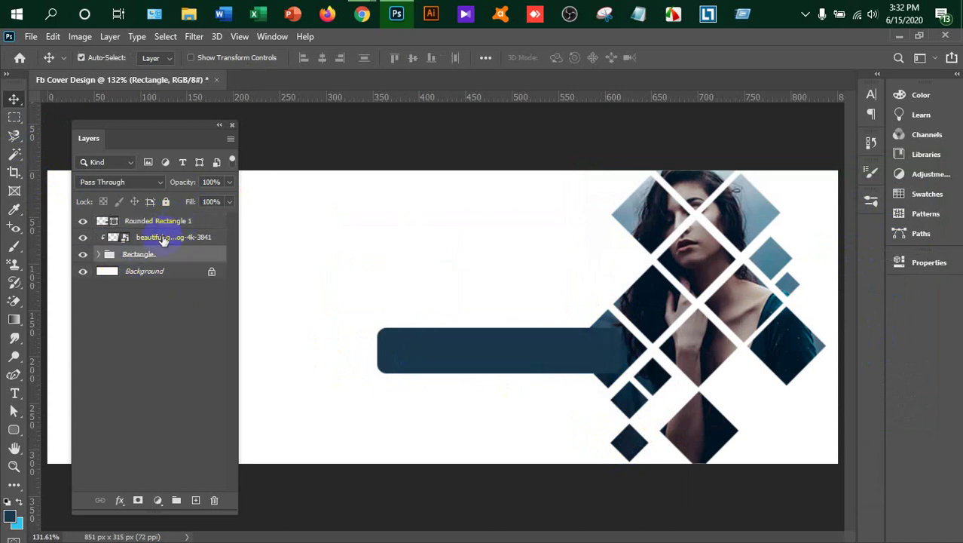
drag(157, 223, 146, 269)
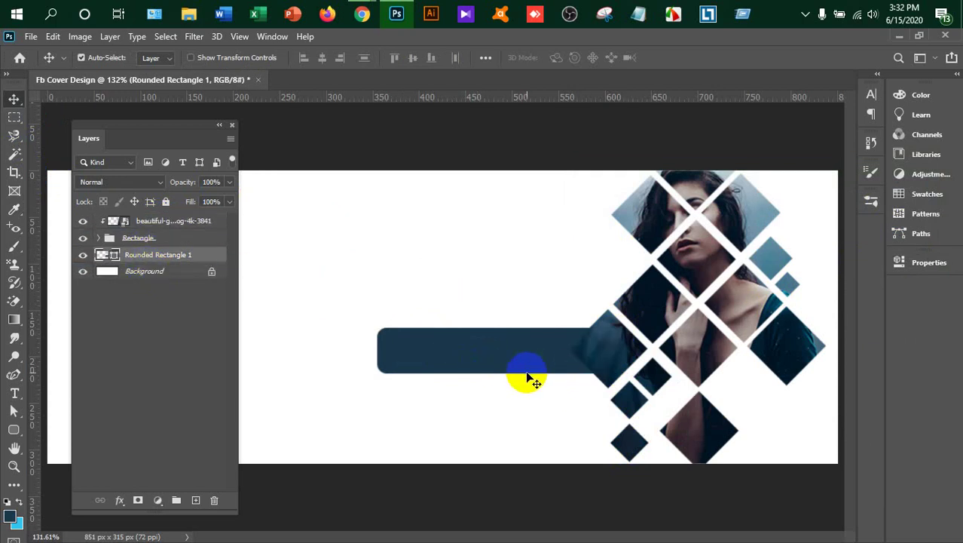
key(Up)
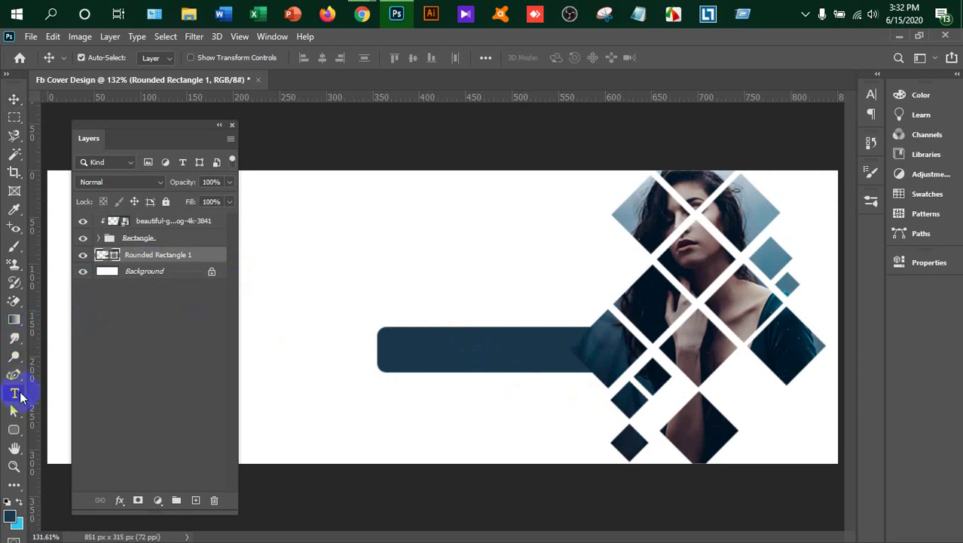
click(21, 393)
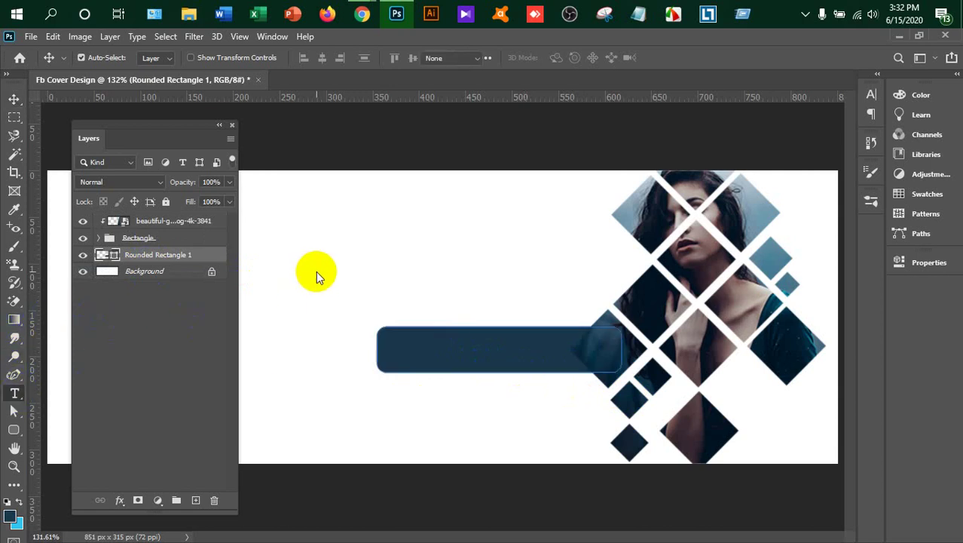
click(840, 432)
click(867, 446)
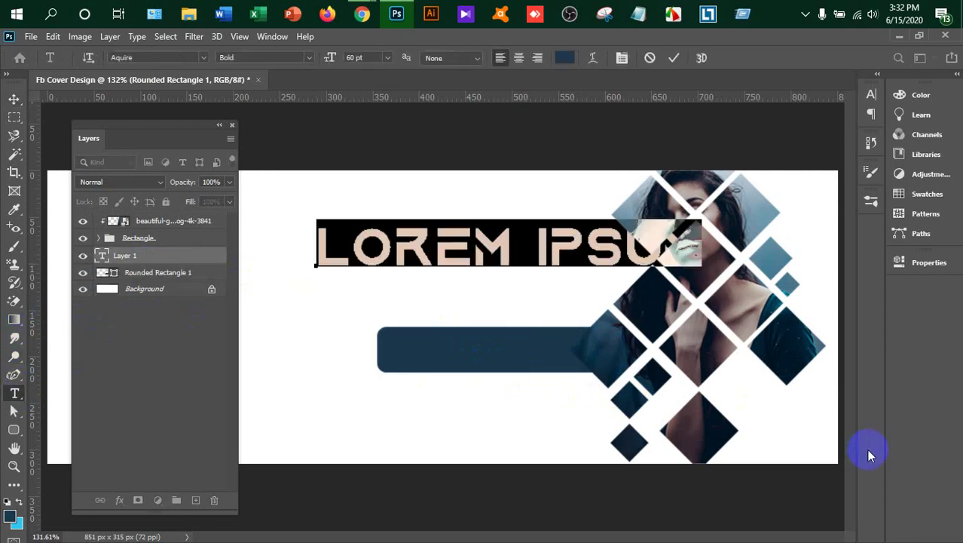
key(BackSpace)
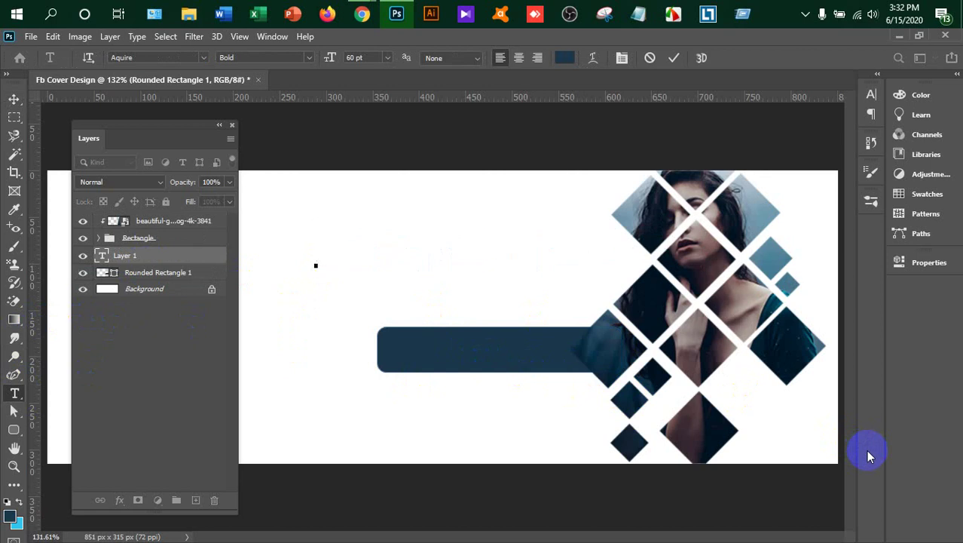
text(E)
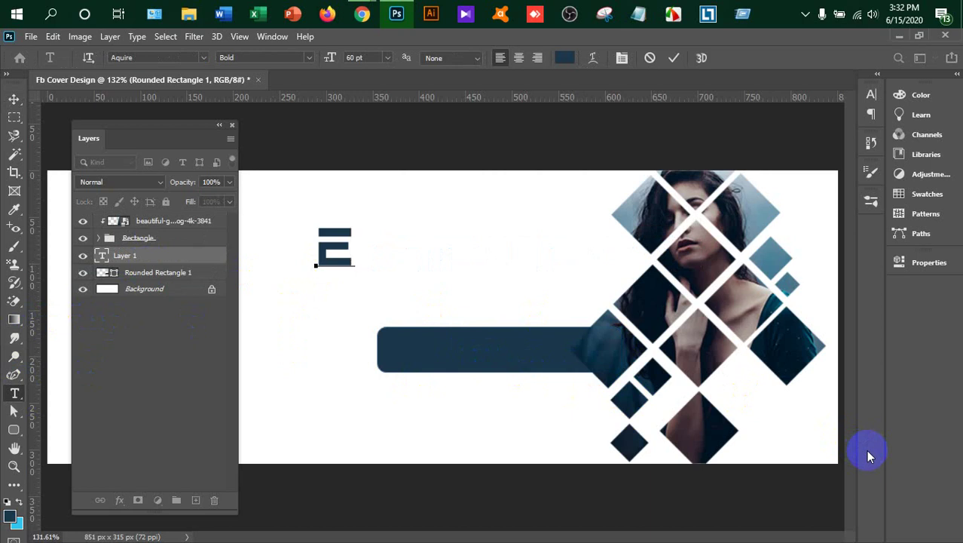
text(LISSA)
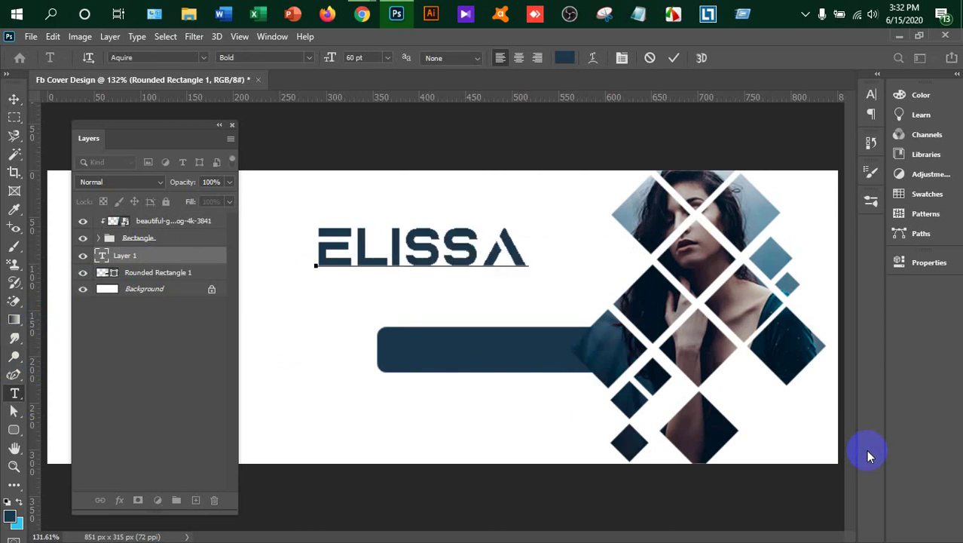
click(836, 448)
text(BEN)
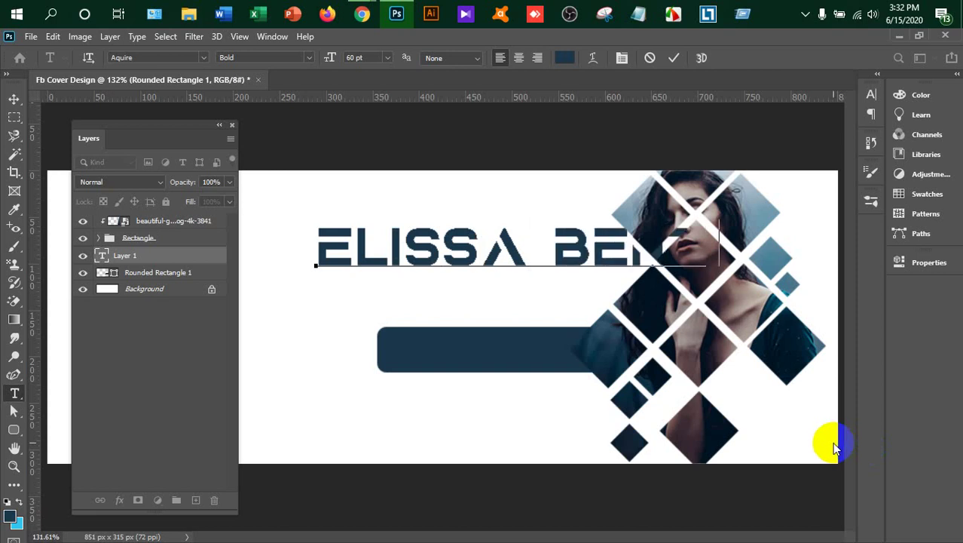
text(Z)
- Set the name text to 30 pt
key(ctrl+a)
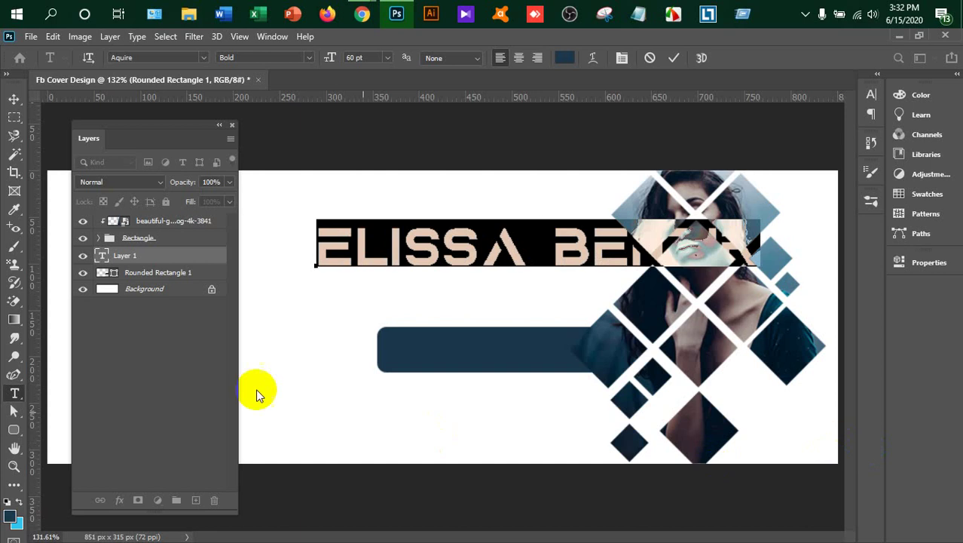
click(387, 58)
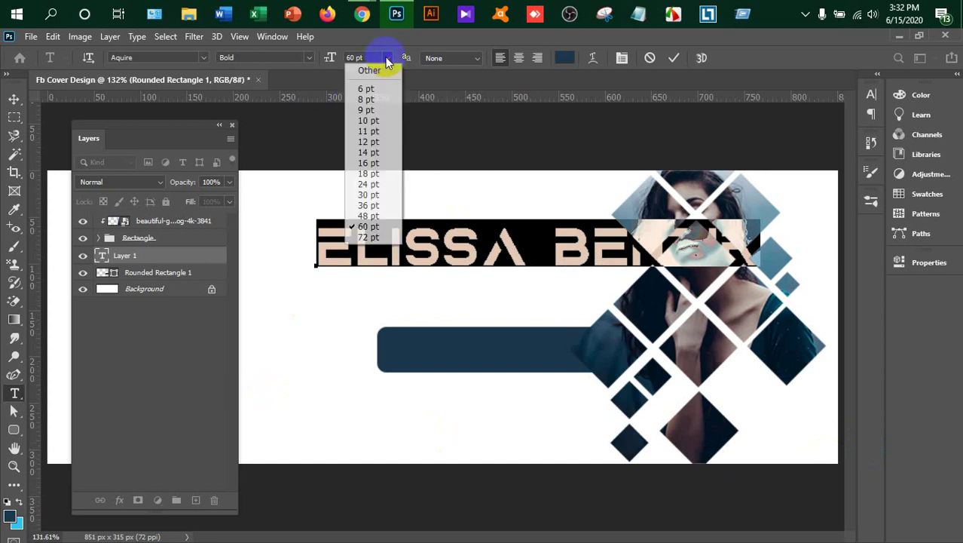
click(375, 194)
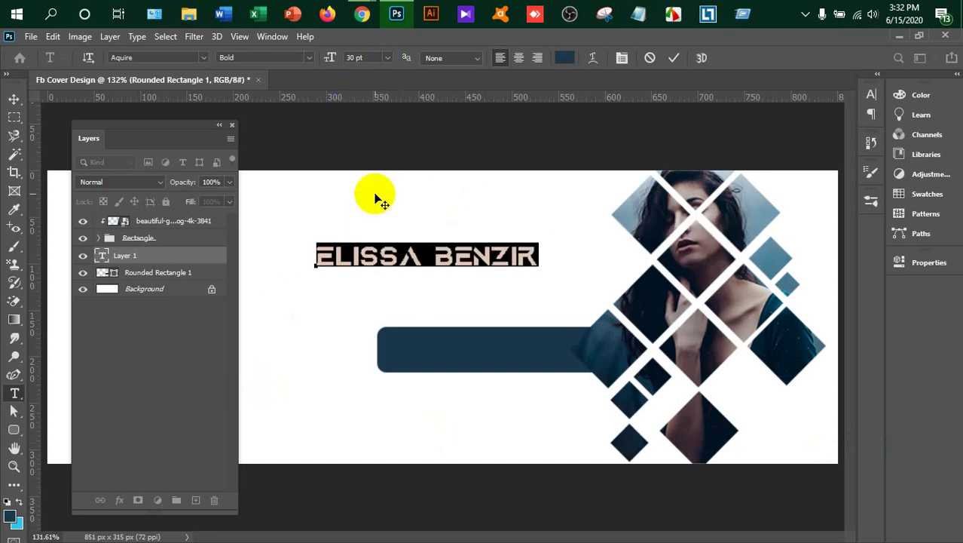
click(429, 260)
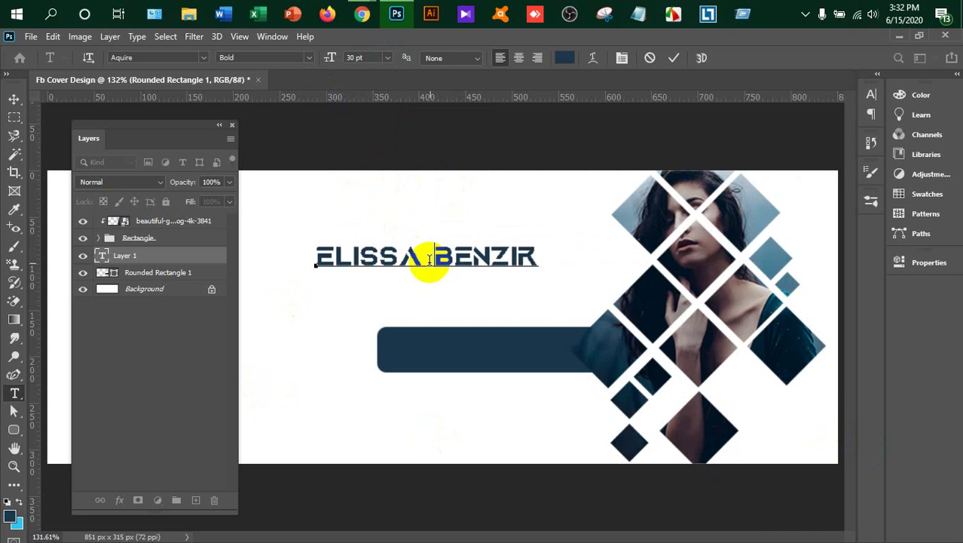
- Colour the whole name text white
key(ctrl)
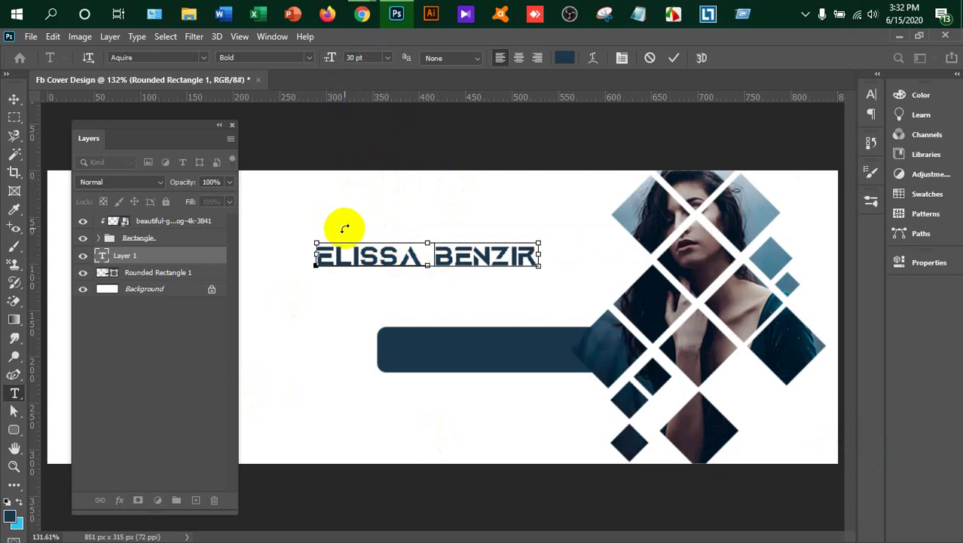
key(ctrl+a)
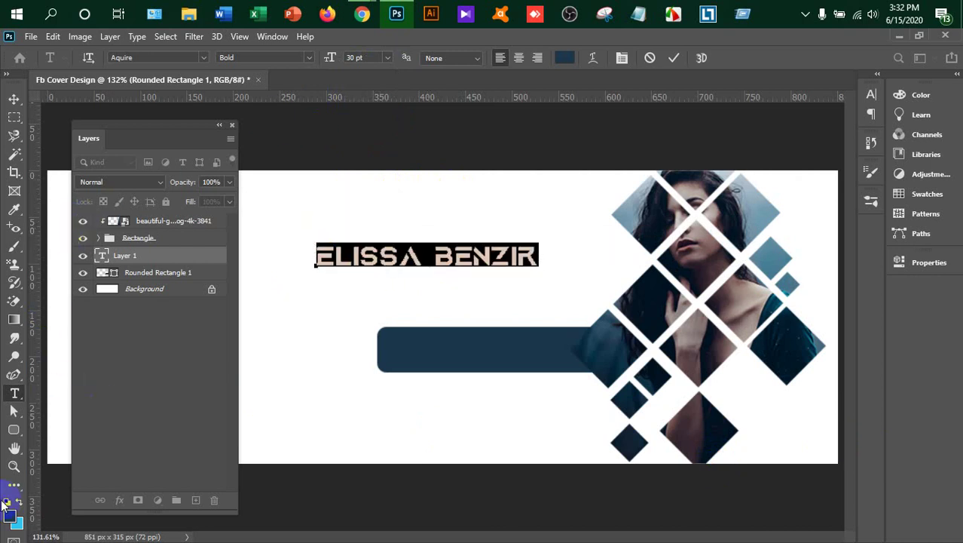
click(9, 516)
click(576, 197)
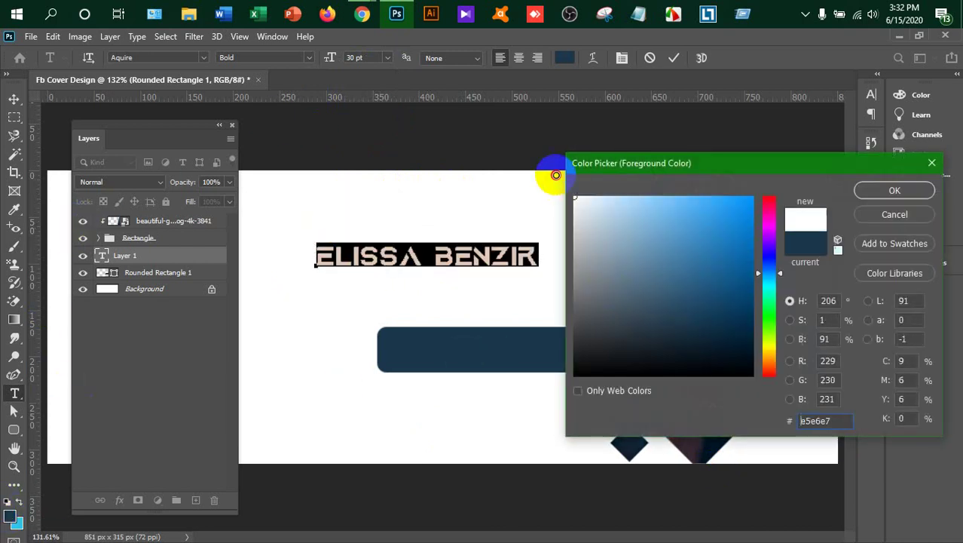
click(895, 190)
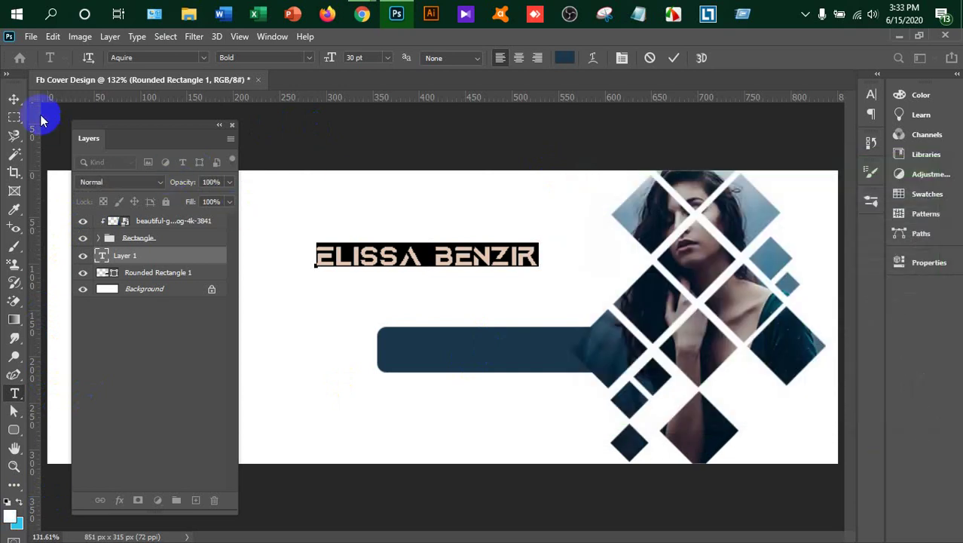
click(18, 101)
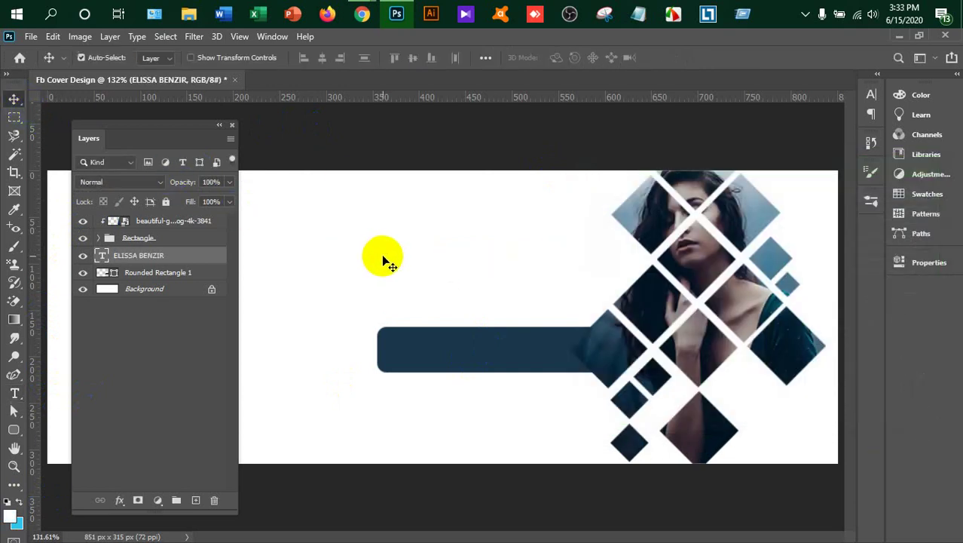
- Move the name onto the dark banner and resize it to 20 pt
drag(383, 260, 446, 351)
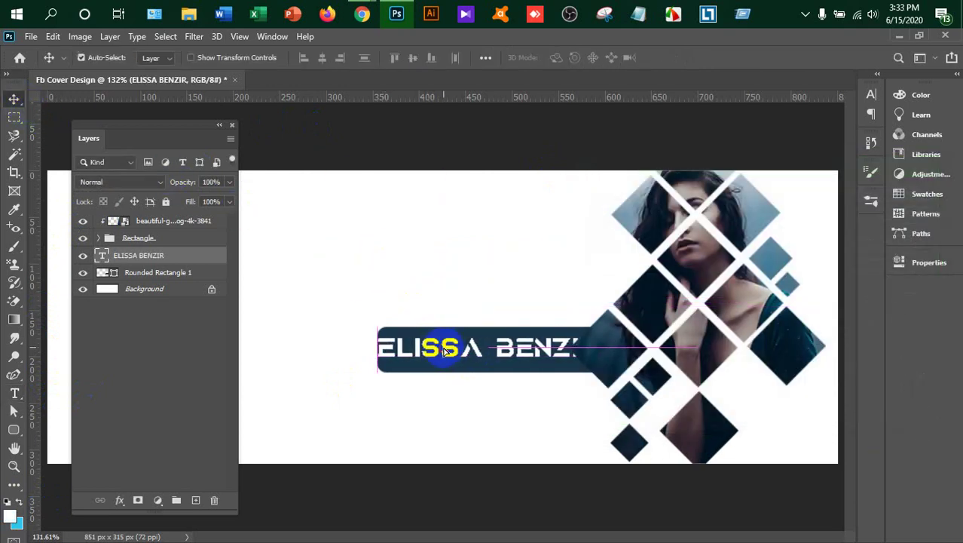
key(t)
click(495, 366)
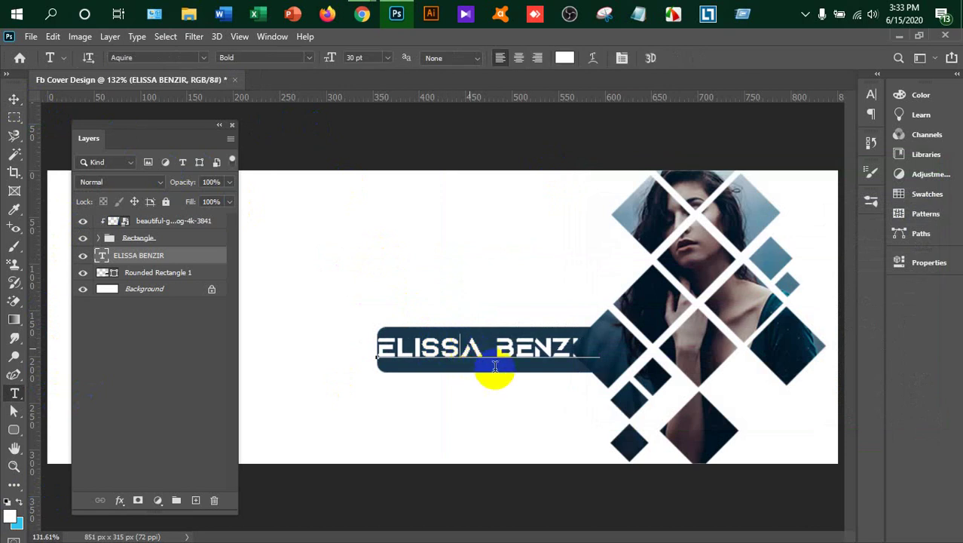
key(ctrl+a)
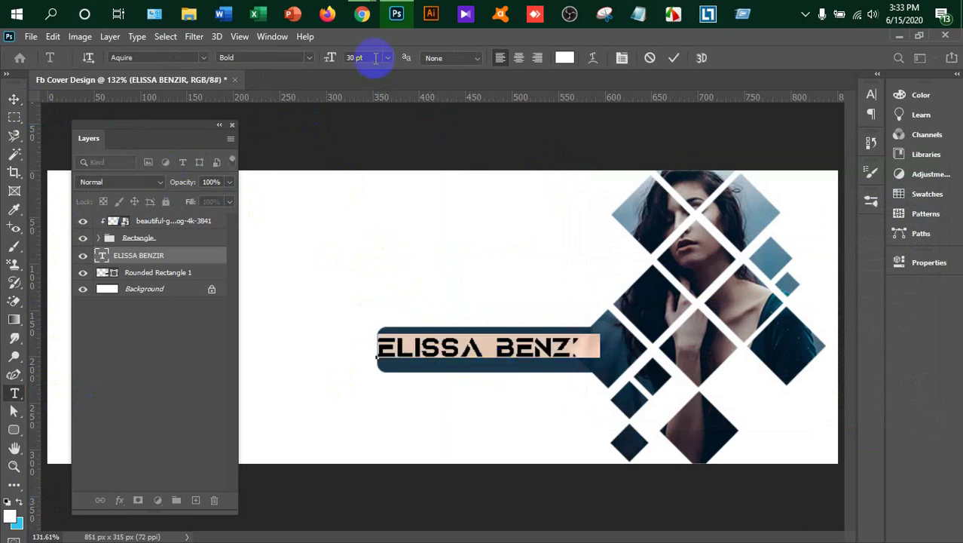
click(375, 58)
text(20)
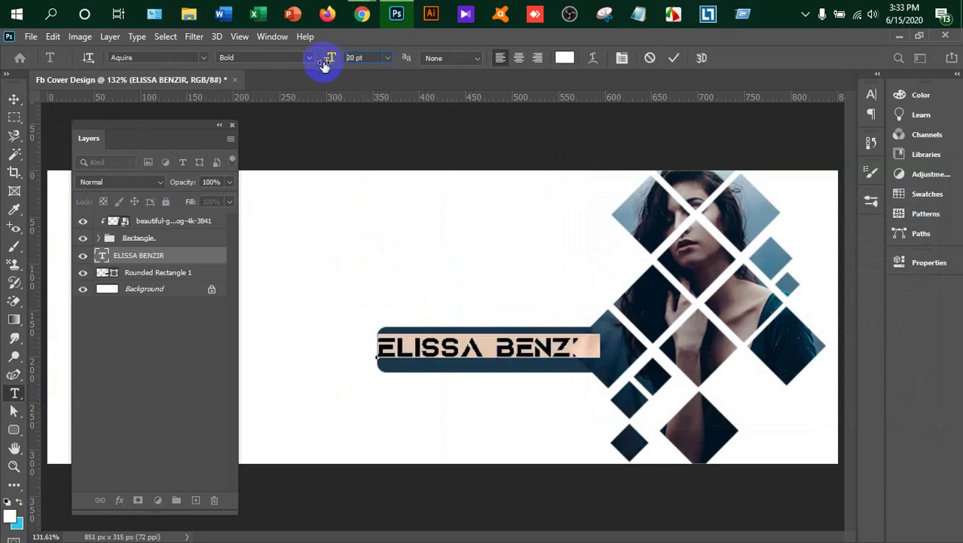
click(13, 100)
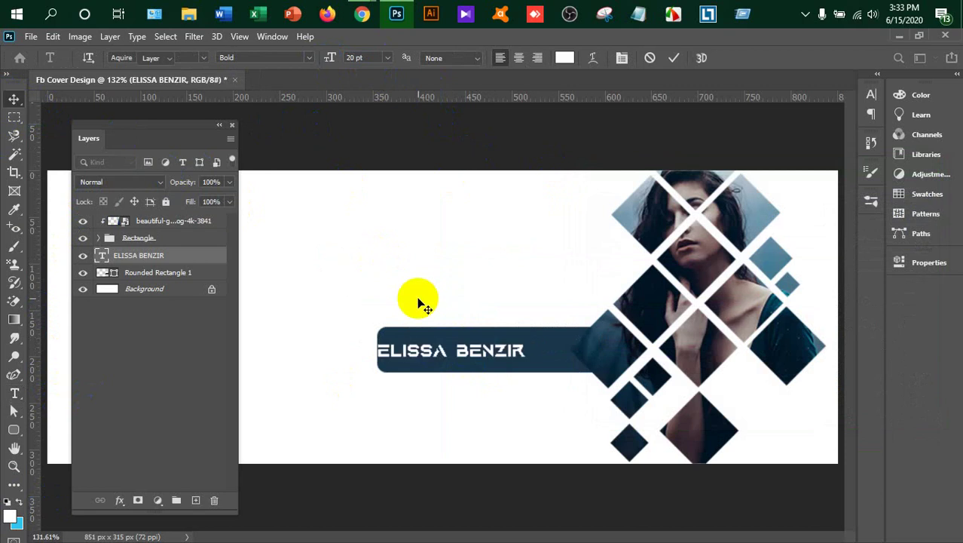
- Reposition the name in the banner and Alt-drag a duplicate just below
mouse_move(417, 351)
mouse_down()
mouse_move(447, 348)
mouse_move(434, 349)
mouse_up()
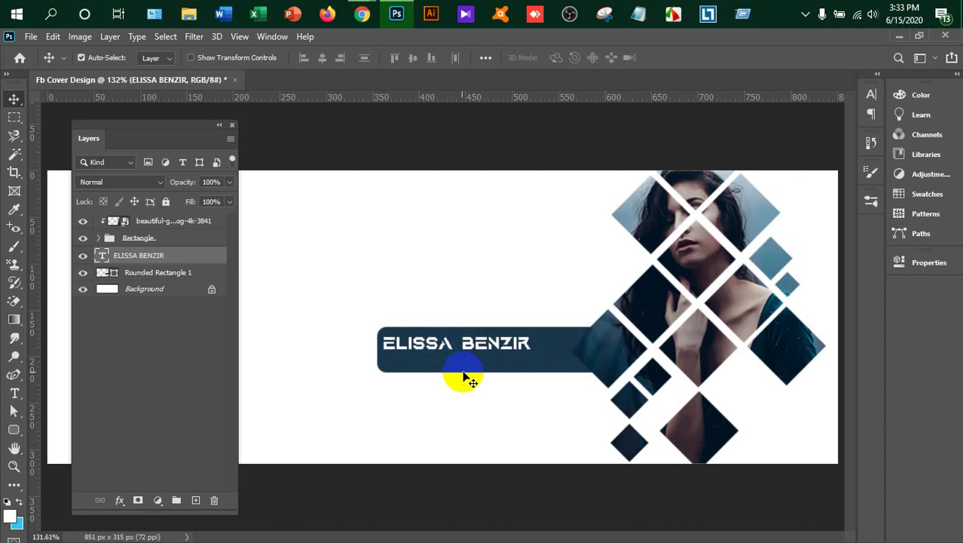
key(Up)
key(Up)
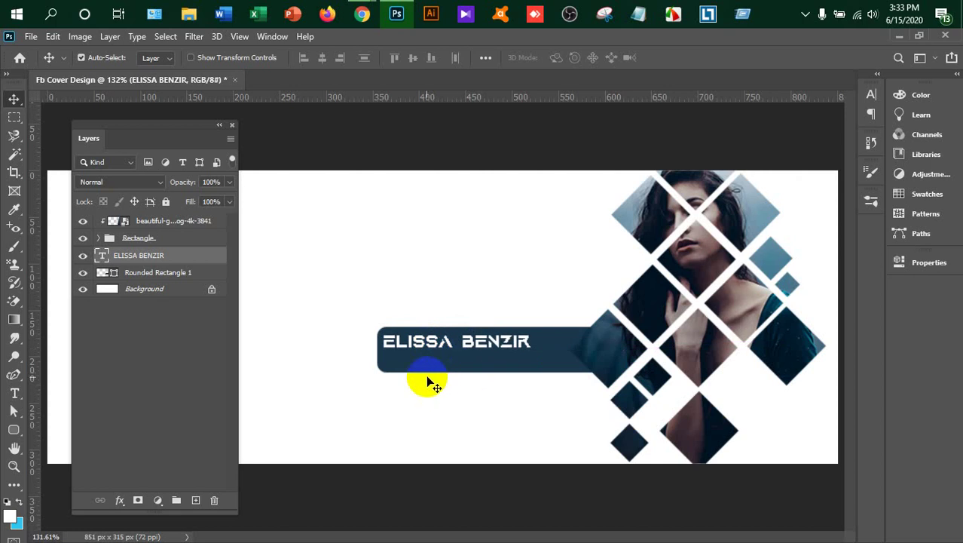
drag(422, 346, 435, 358)
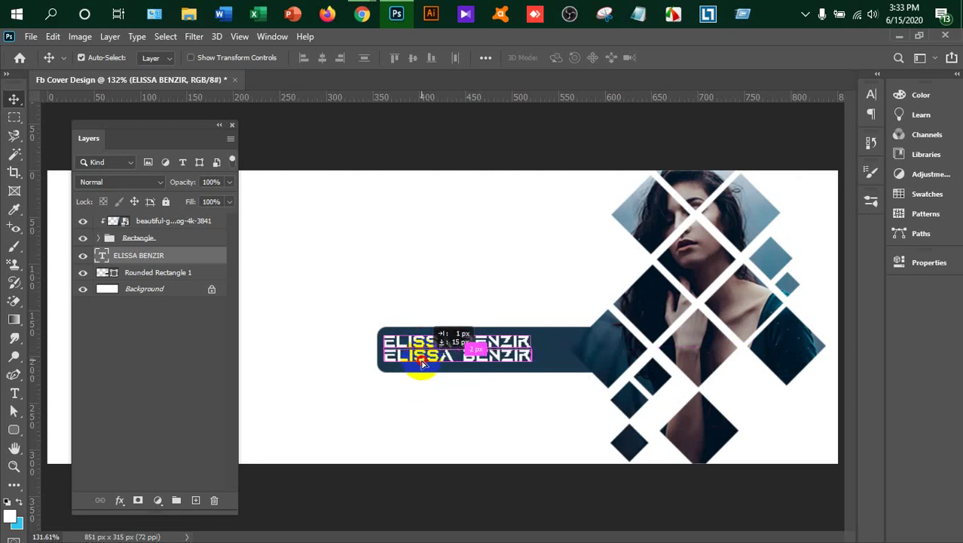
- Replace the duplicated line's text with MODEL
key(t)
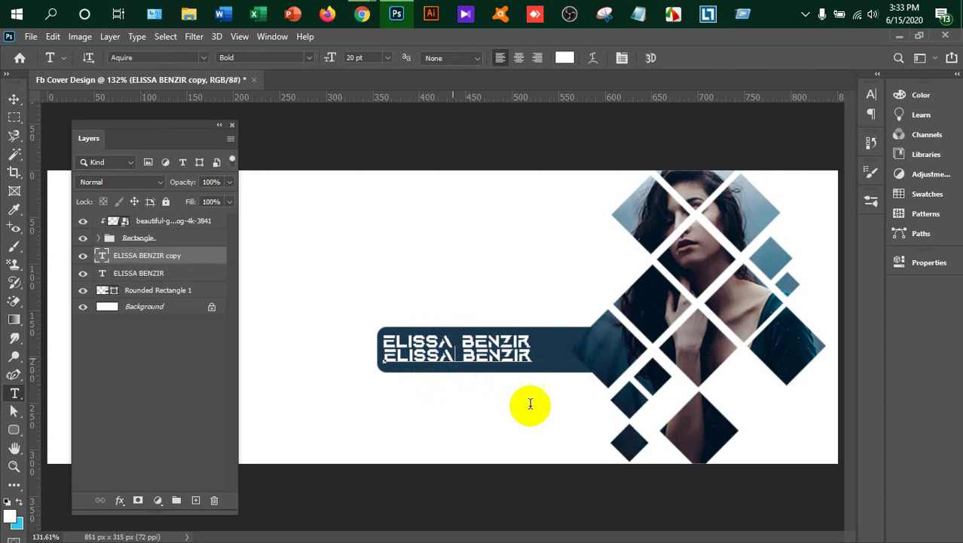
key(Return)
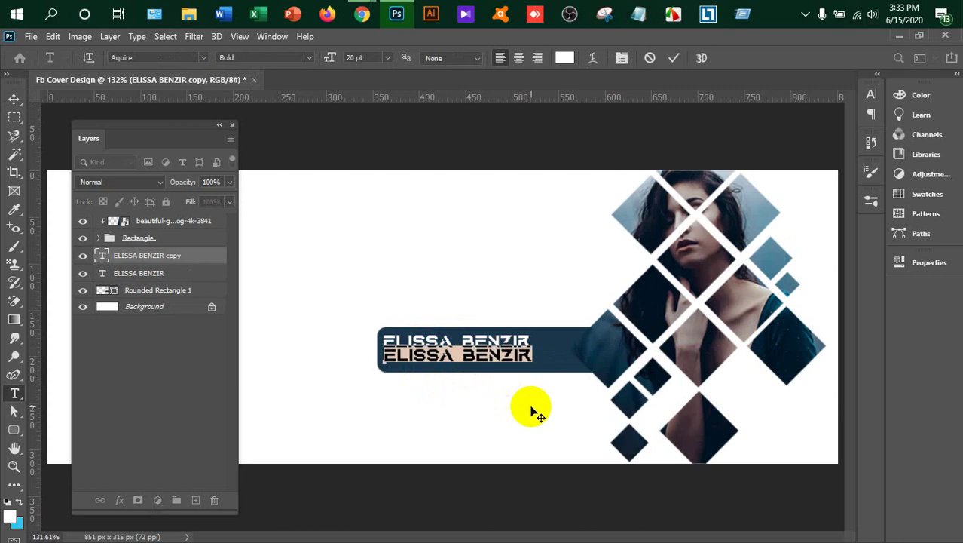
key(ctrl+h)
text(MODEL/ACTO)
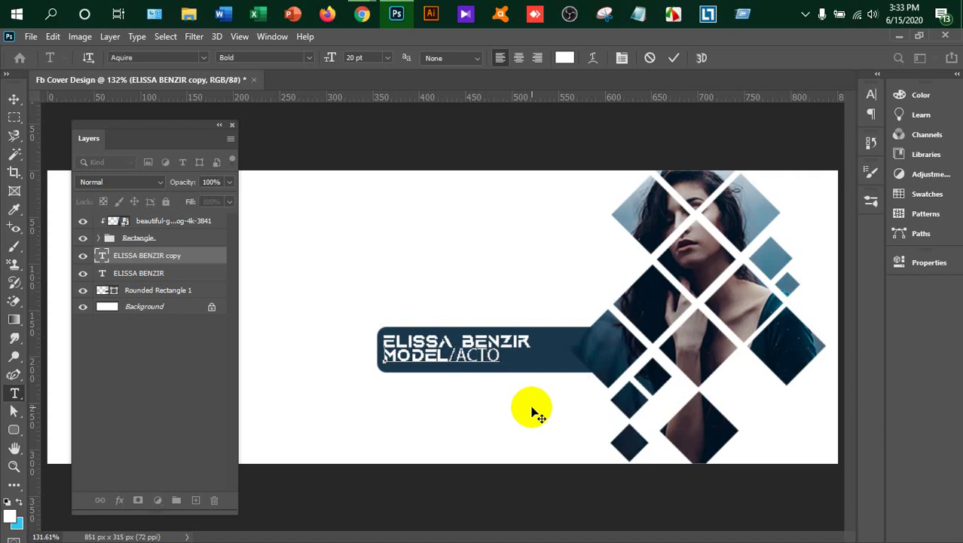
key(BackSpace)
text(ACTRESS)
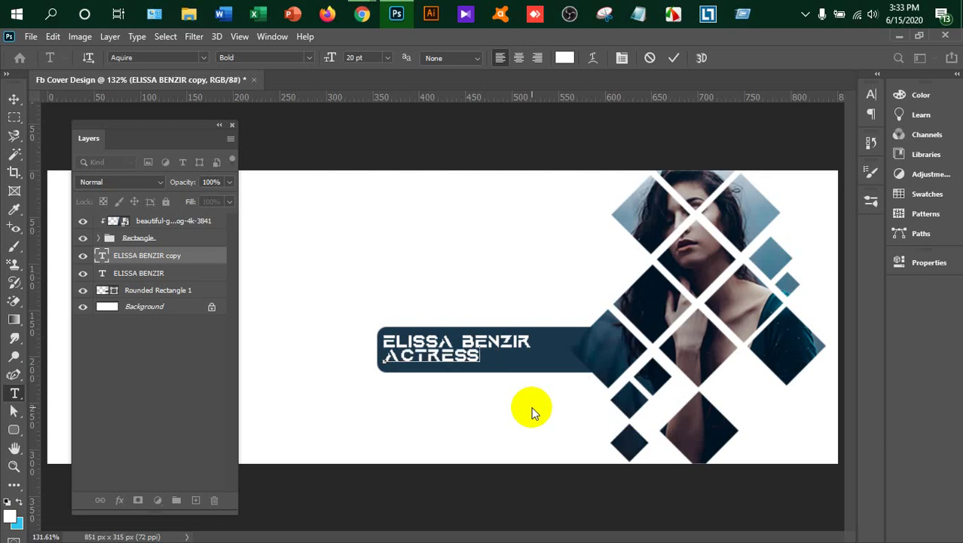
key(shift+Home)
text(MODEL)
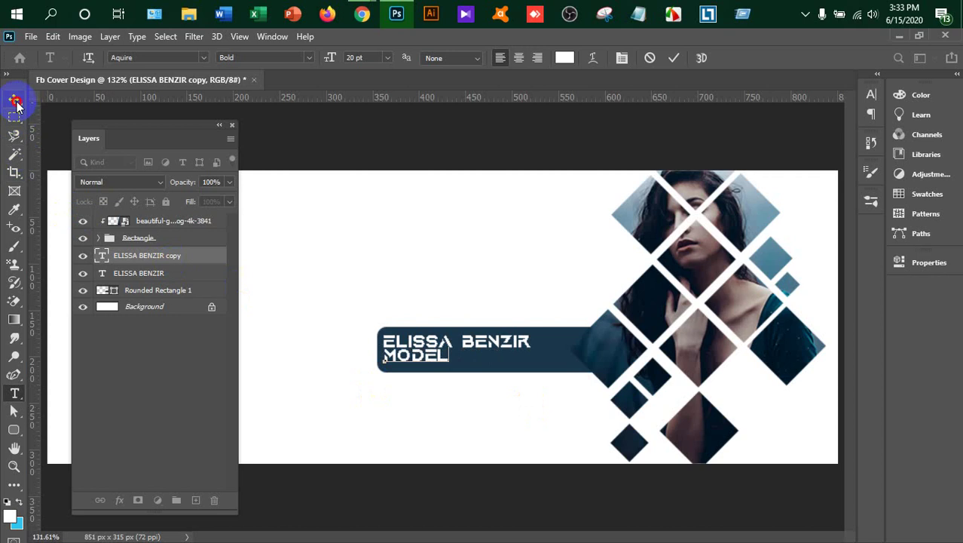
click(14, 99)
- Resize the word MODEL to 15 pt
key(t)
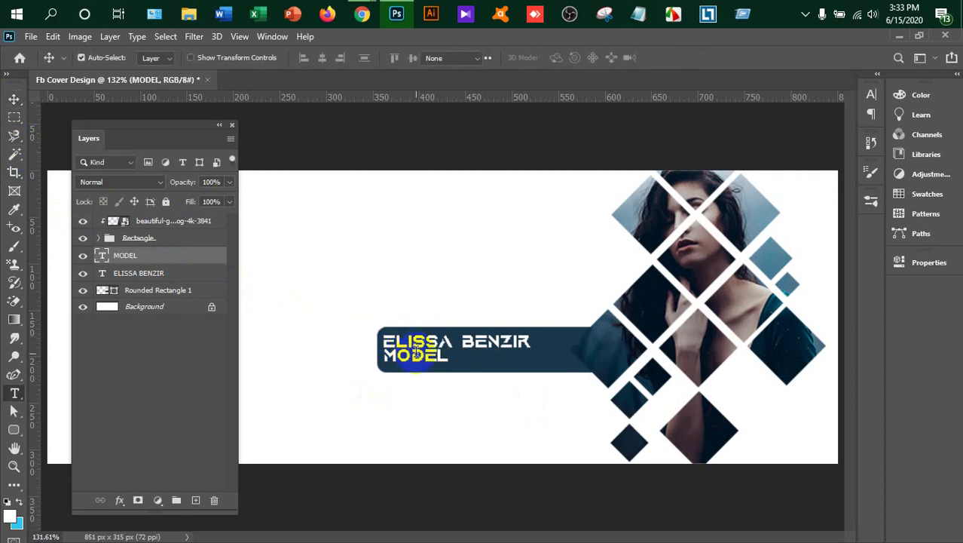
drag(411, 356, 448, 357)
double_click(441, 360)
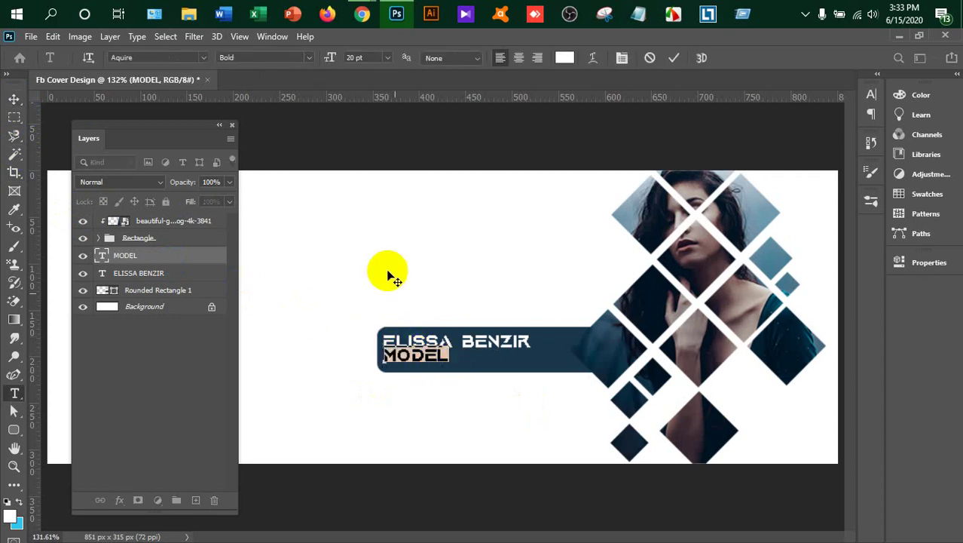
click(389, 61)
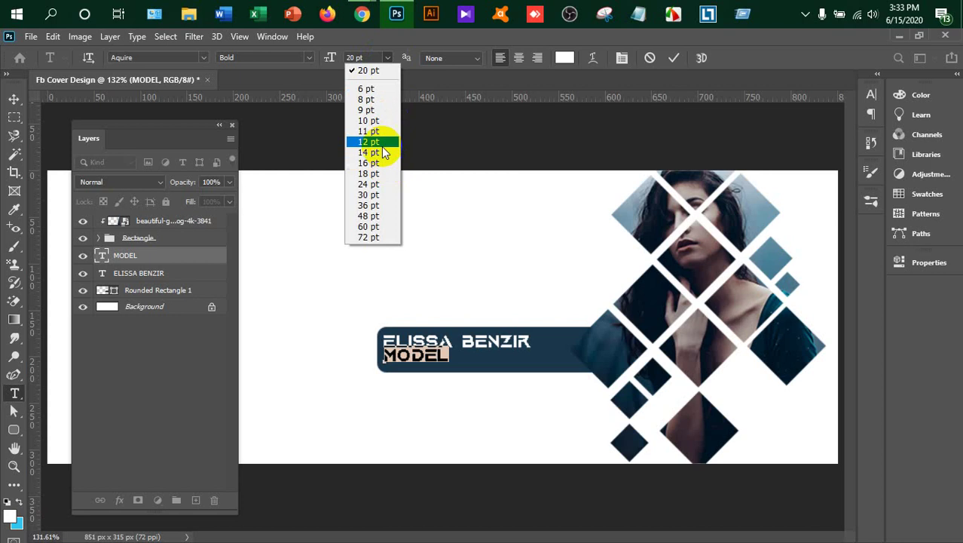
click(373, 123)
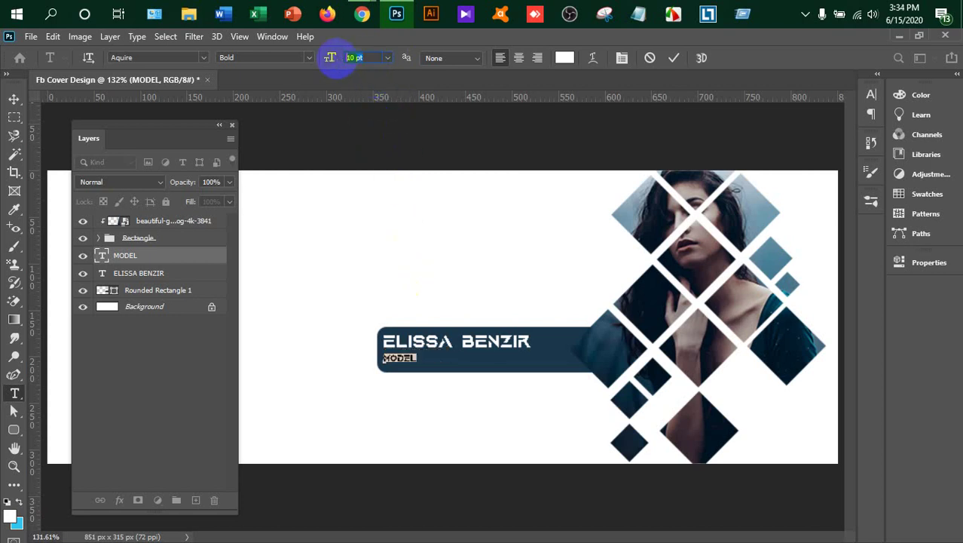
text(15)
key(Return)
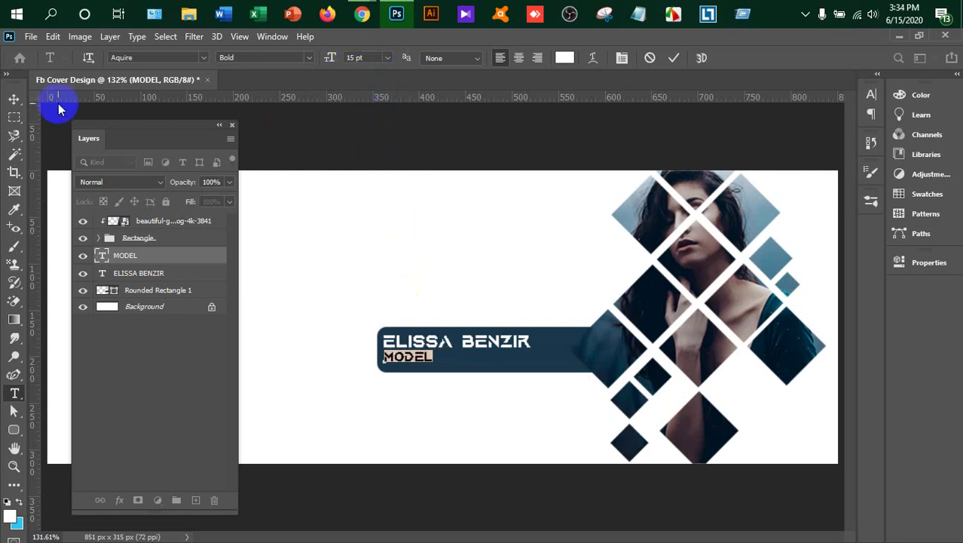
click(13, 99)
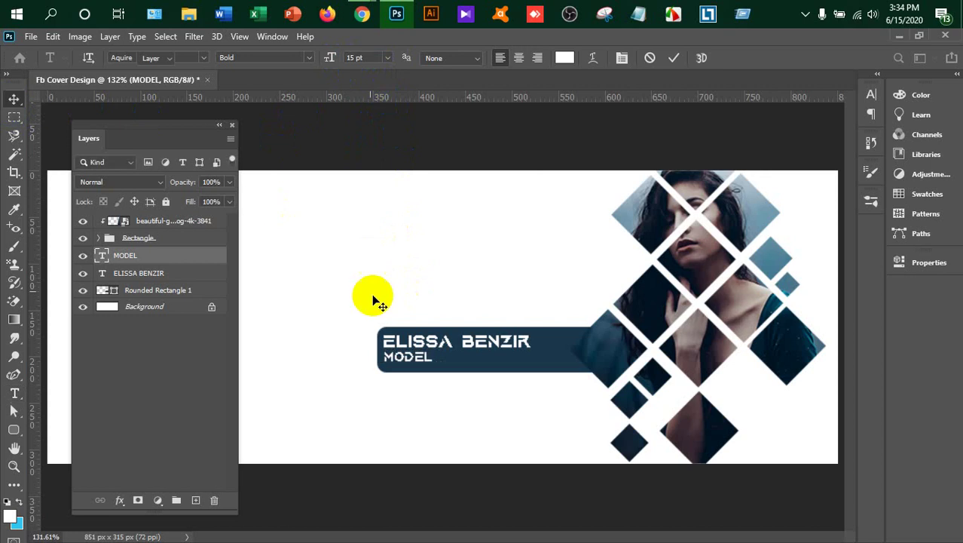
shift+click(403, 349)
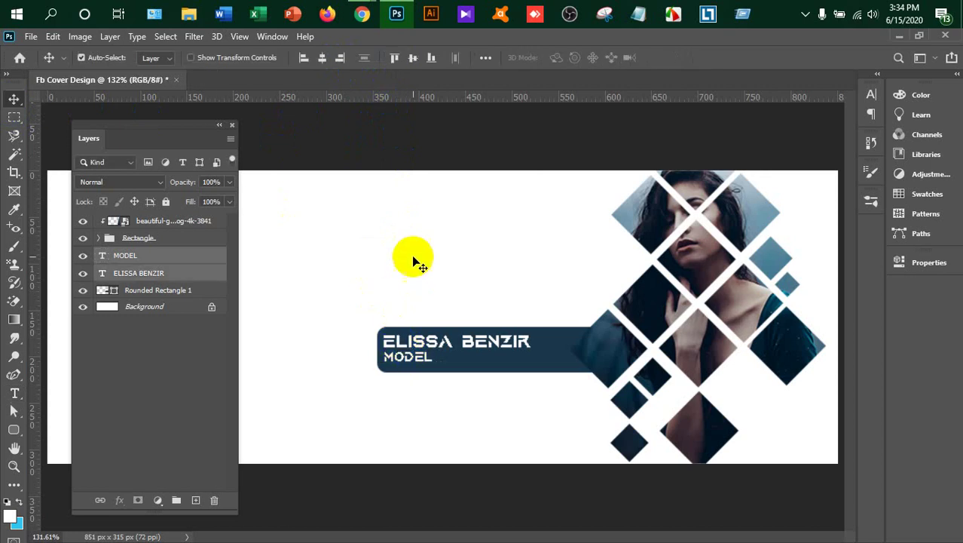
click(322, 59)
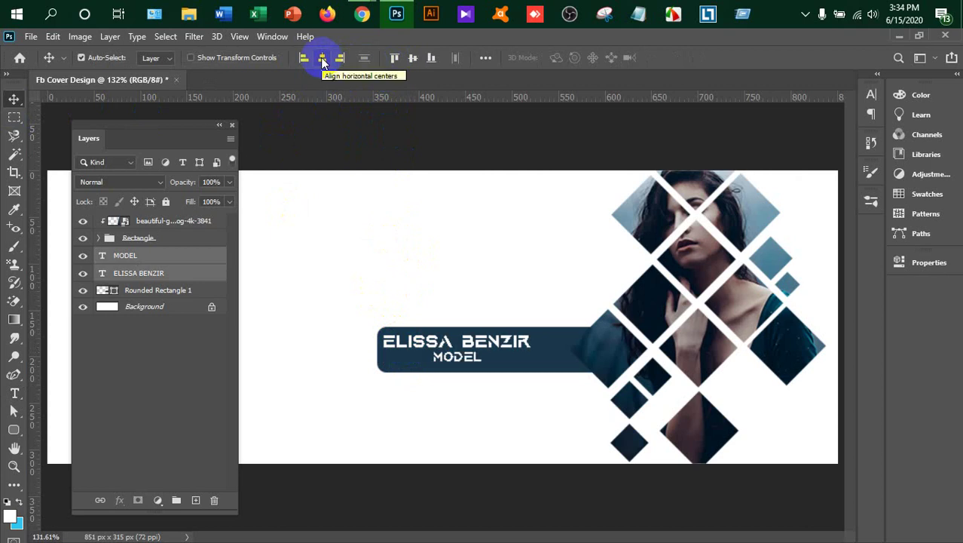
key(ctrl+z)
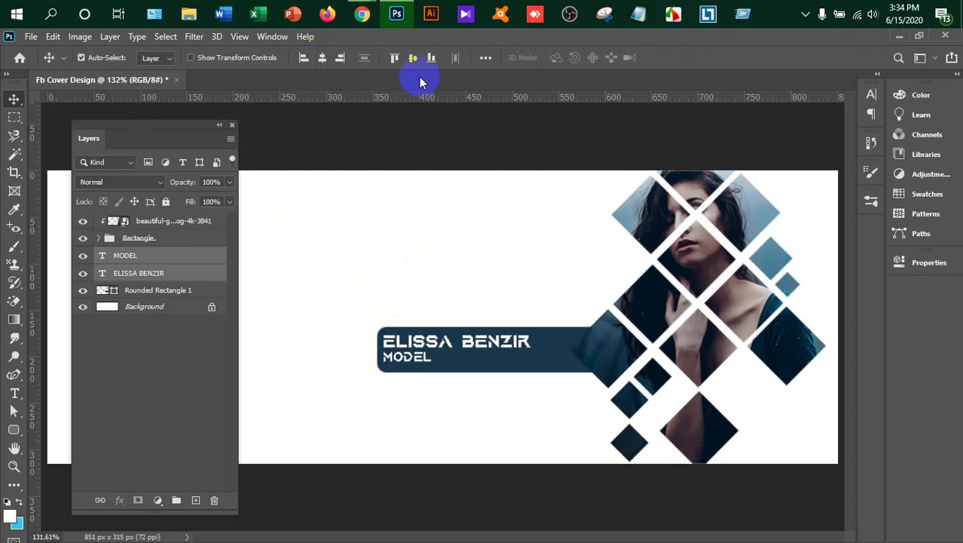
shift+click(141, 292)
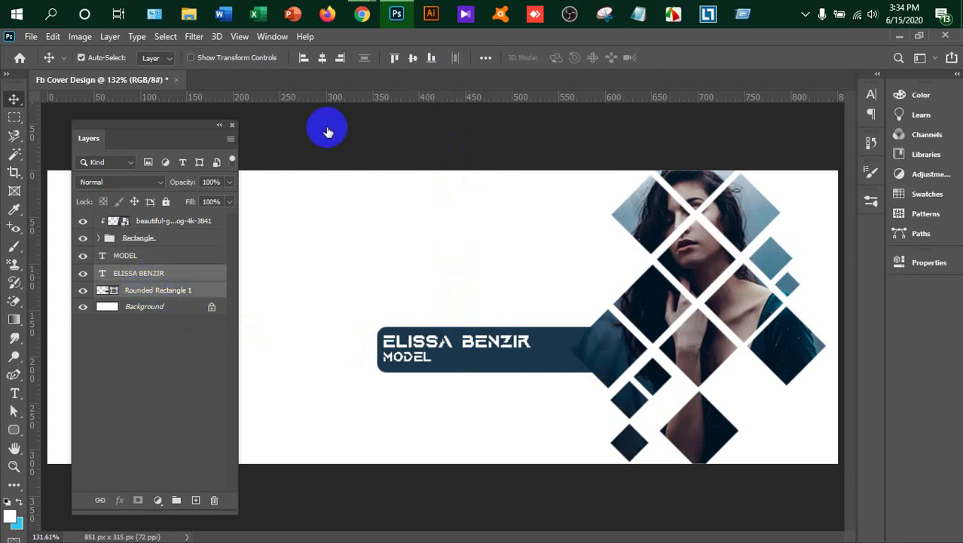
click(321, 60)
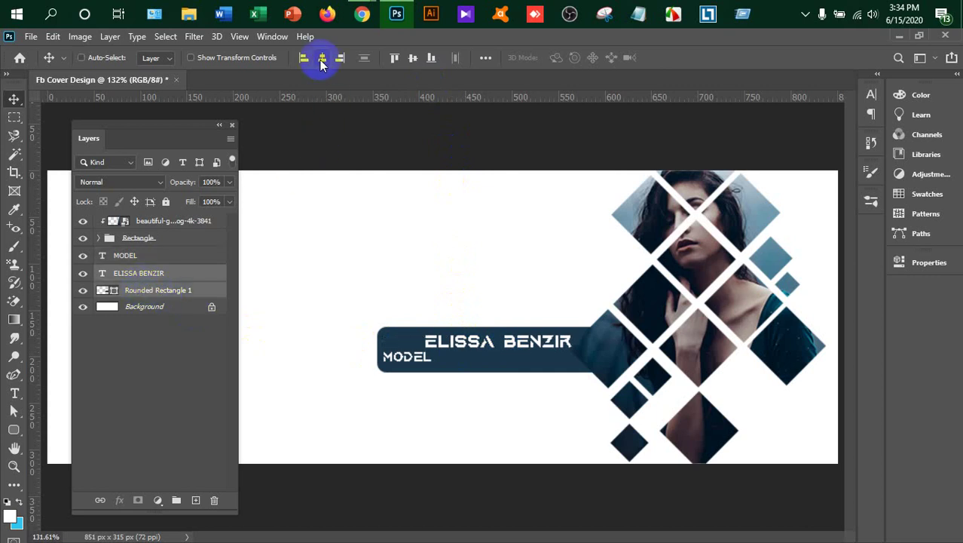
key(ctrl+z)
click(412, 58)
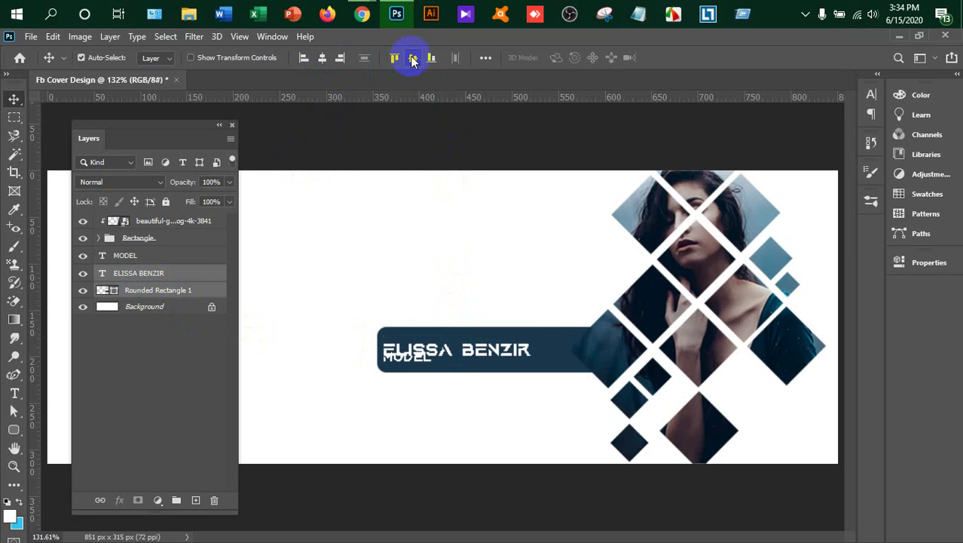
key(ctrl+z)
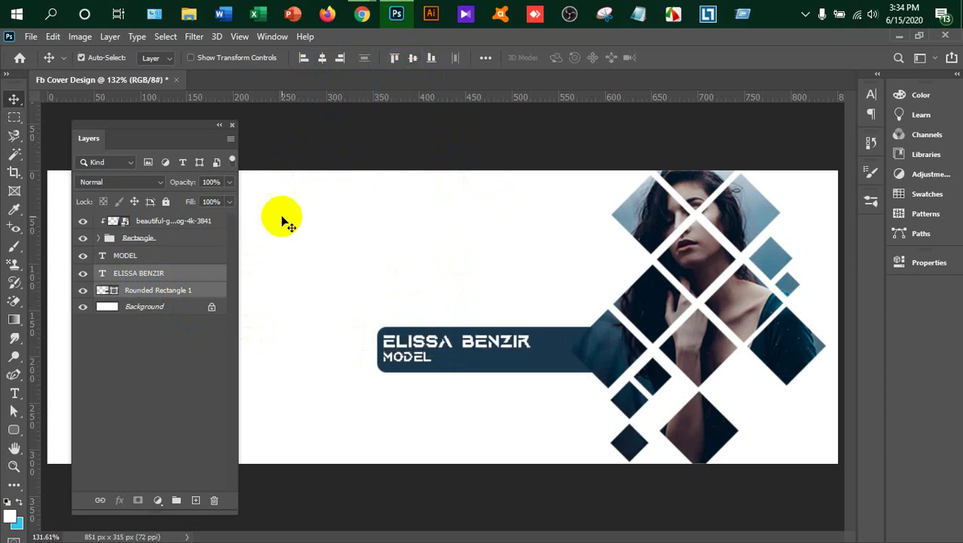
click(485, 59)
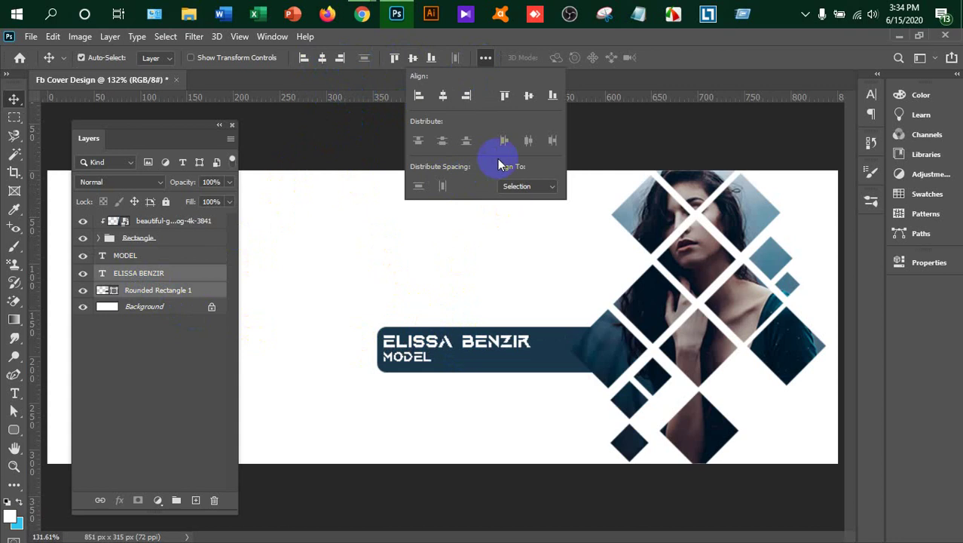
click(541, 186)
click(527, 209)
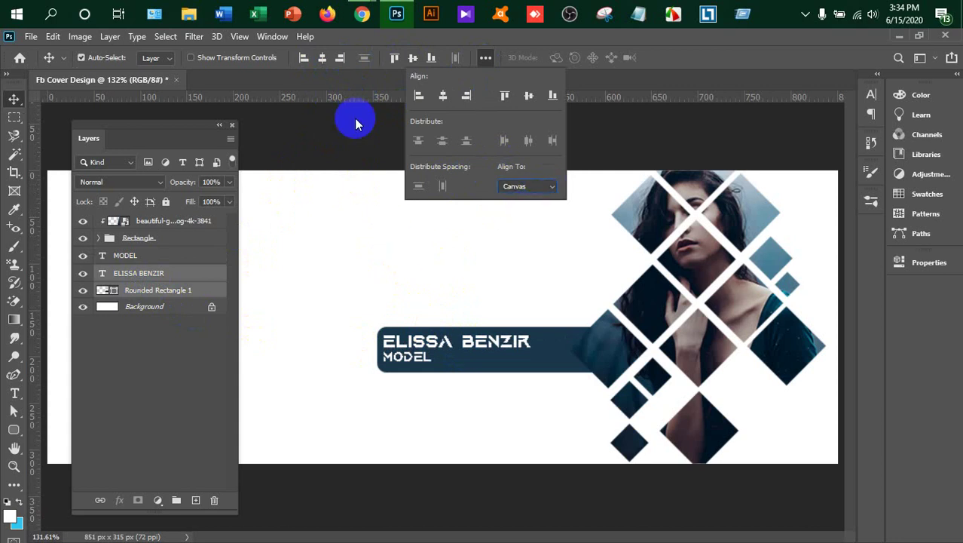
click(320, 60)
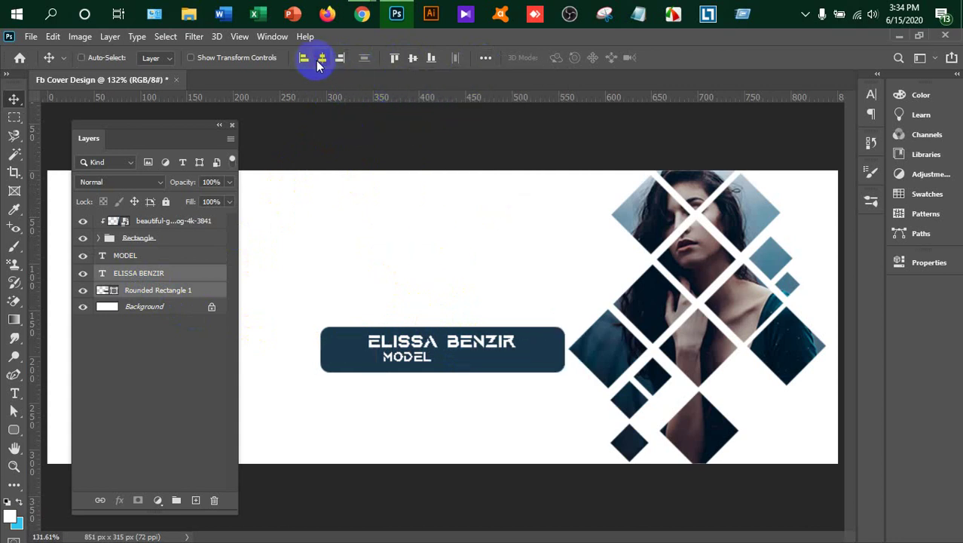
key(ctrl+z)
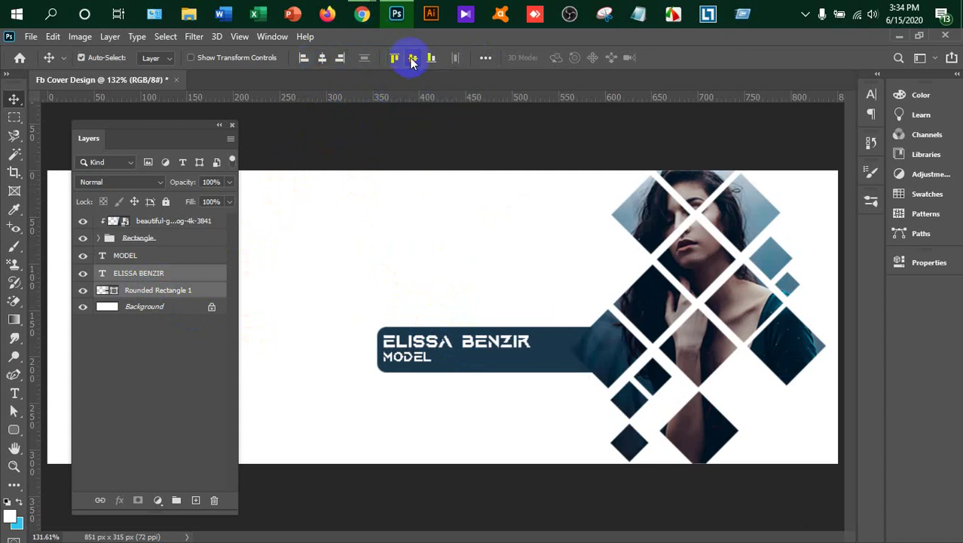
click(412, 59)
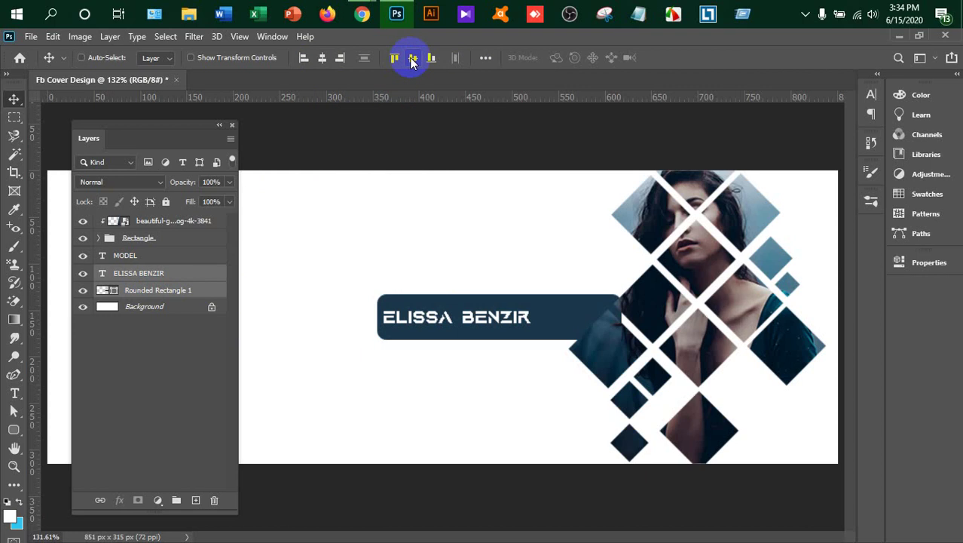
key(ctrl+z)
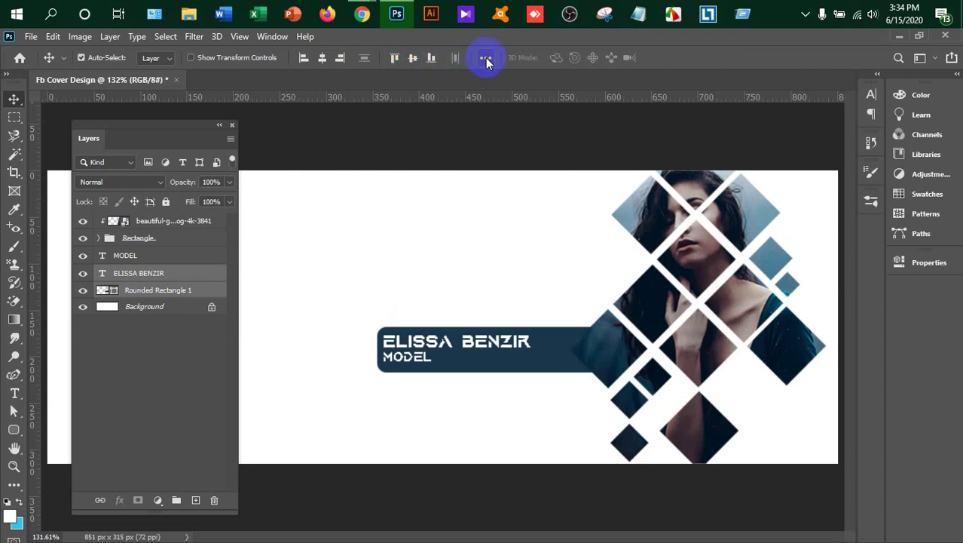
click(486, 59)
click(546, 185)
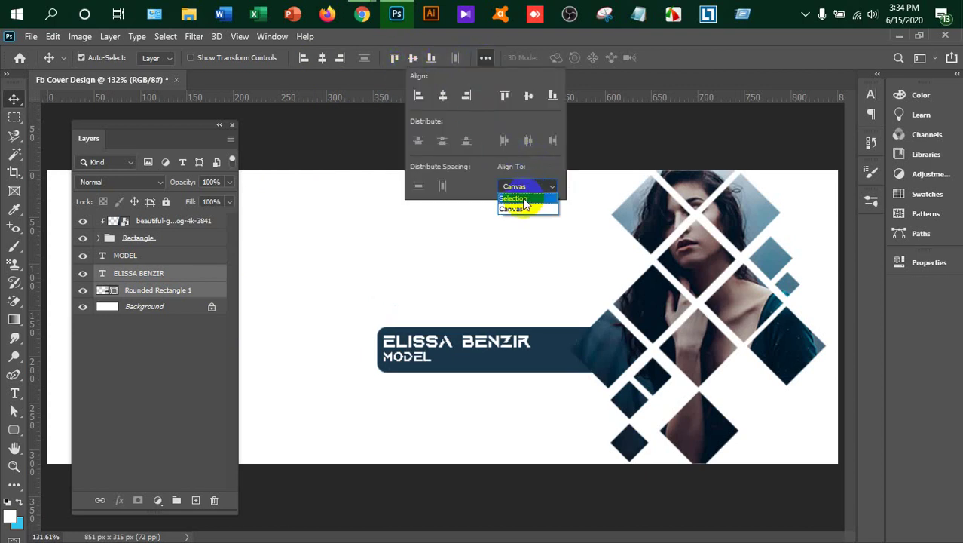
click(524, 200)
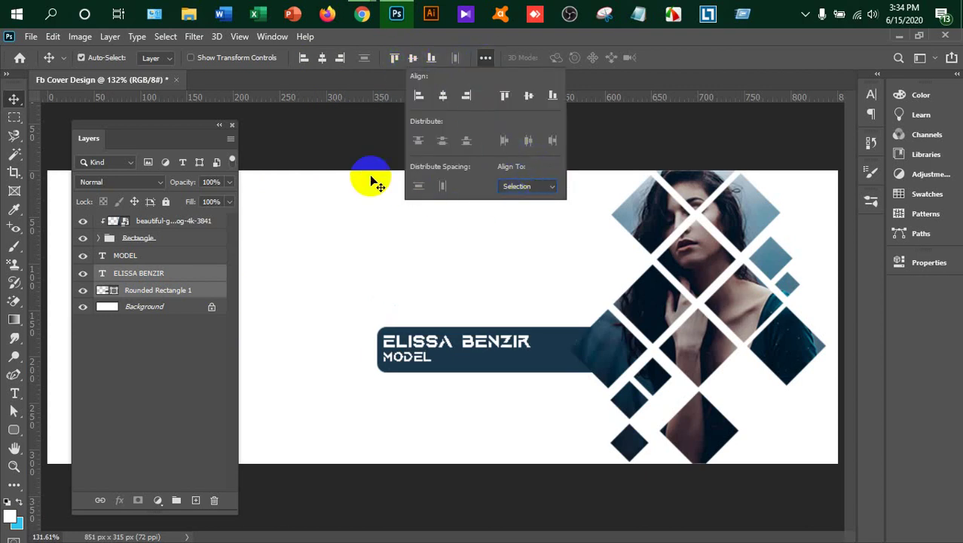
click(165, 279)
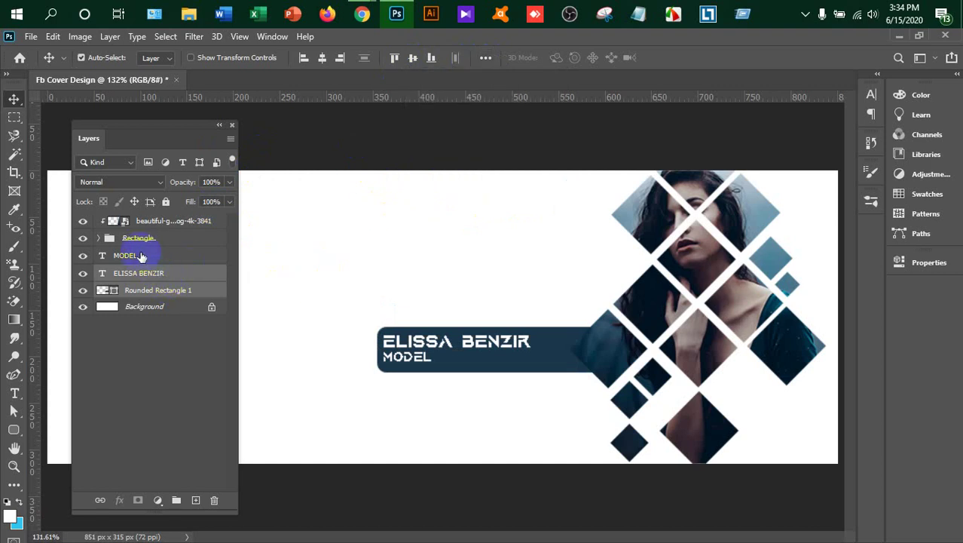
click(161, 272)
ctrl+click(140, 257)
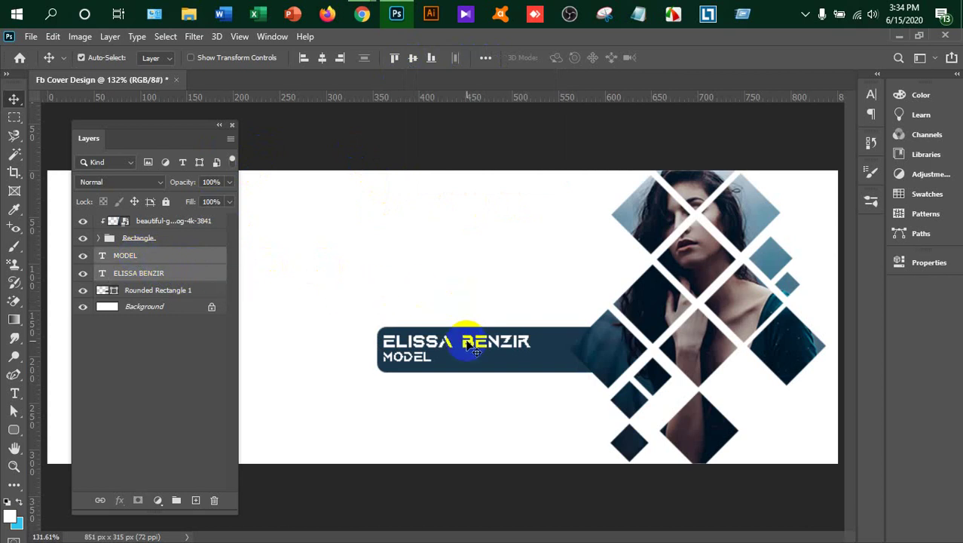
- Nudge both text lines one pixel down and two right, checking edge distances, then fit the cover
key(Down)
key(Down)
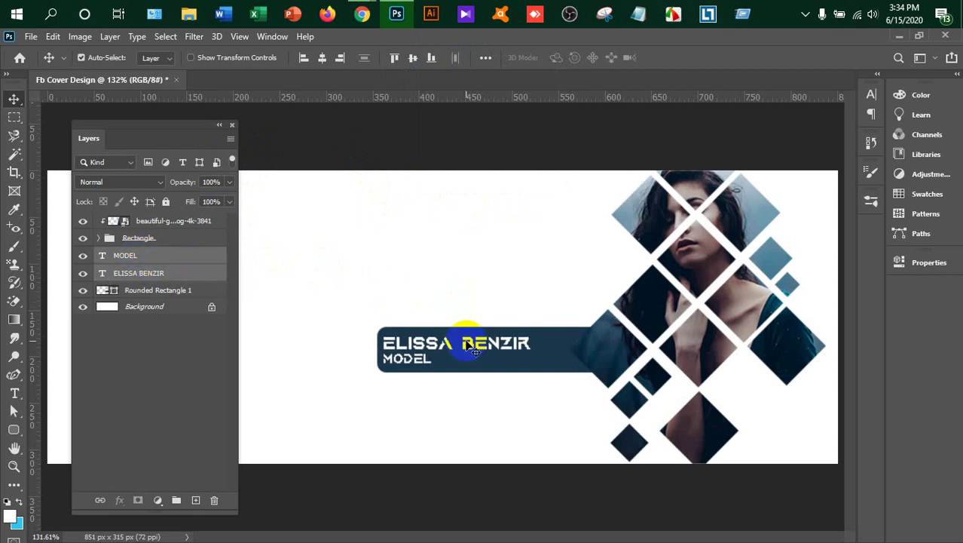
key(ctrl)
scroll(467, 345, up, 5)
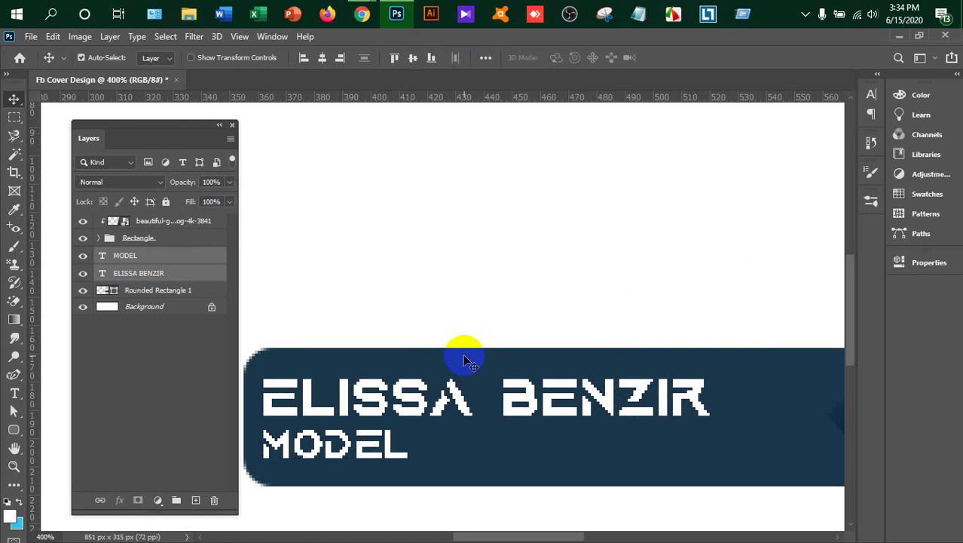
key(Right)
key(Right)
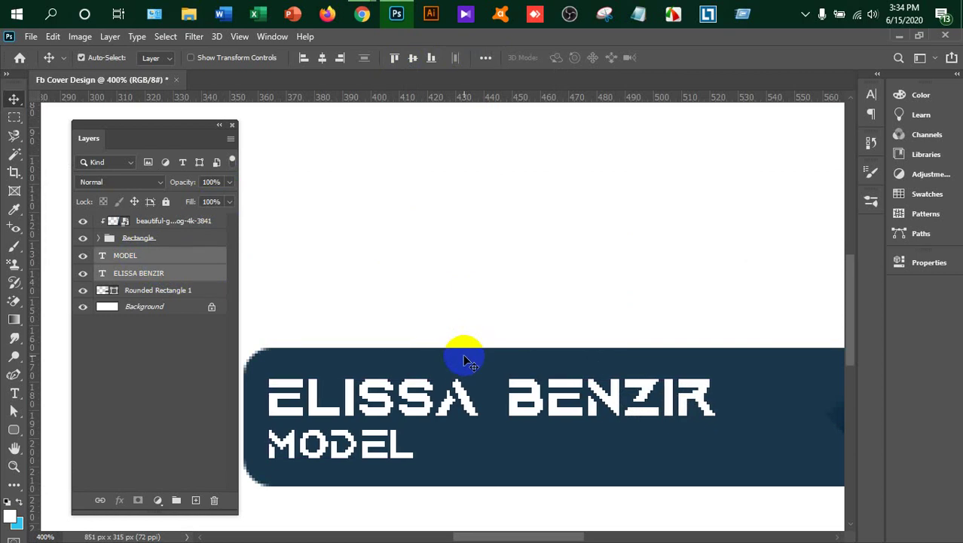
key(Right)
key(Up)
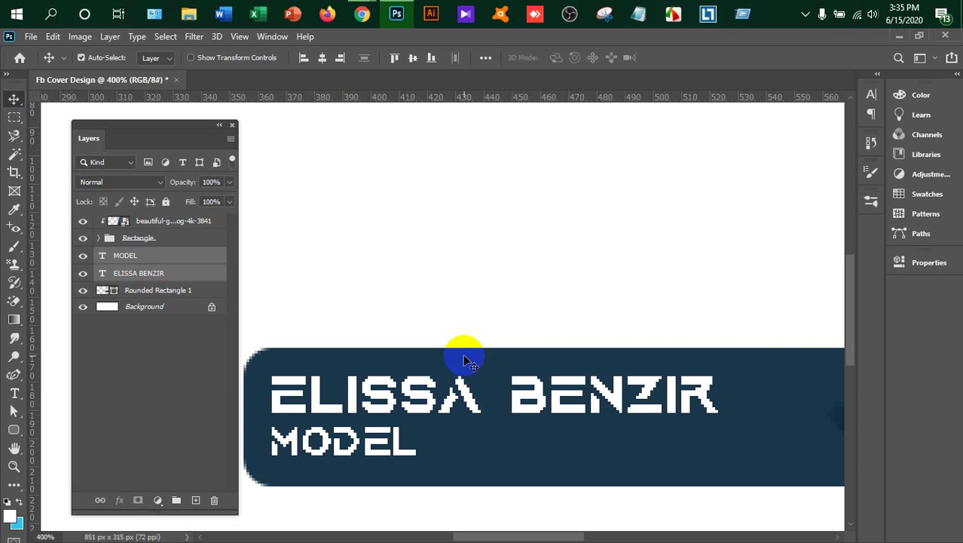
key(Down)
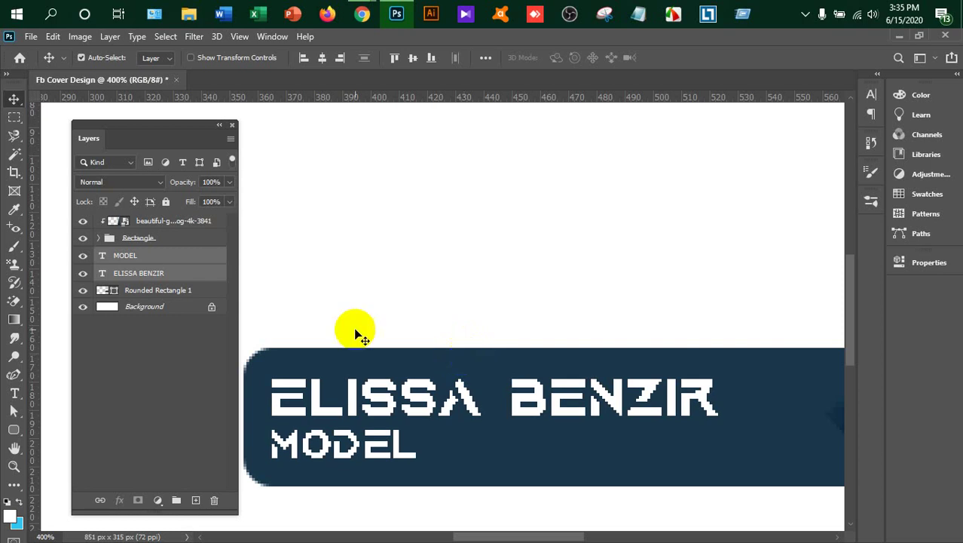
key(ctrl)
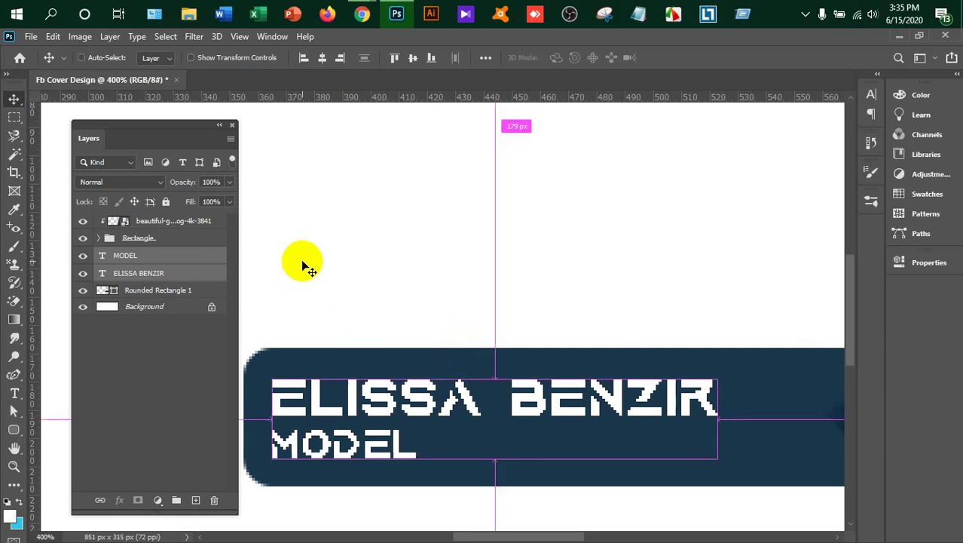
key(ctrl+0)
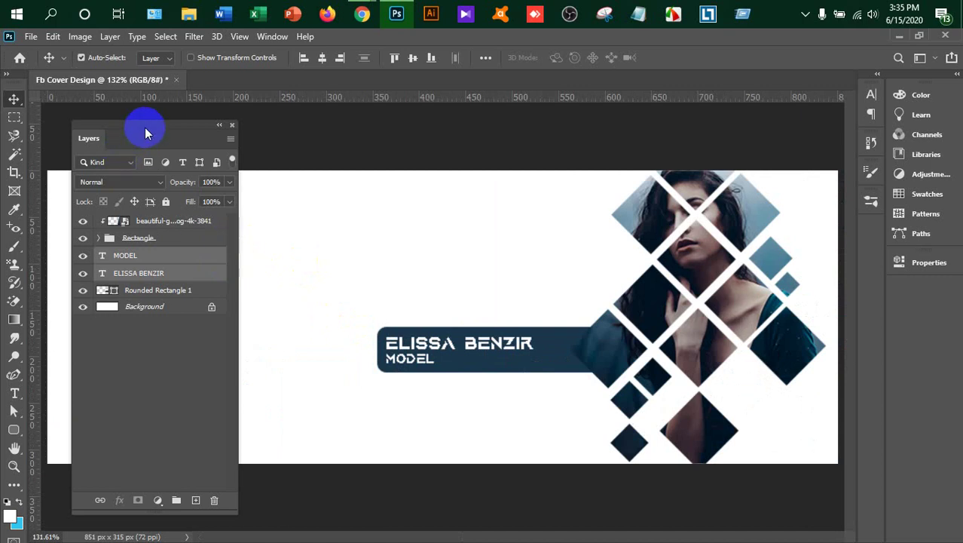
- Move the Layers panel aside, browse Downloads via Place Embedded, cancel, and switch to Chrome
drag(147, 133, 648, 149)
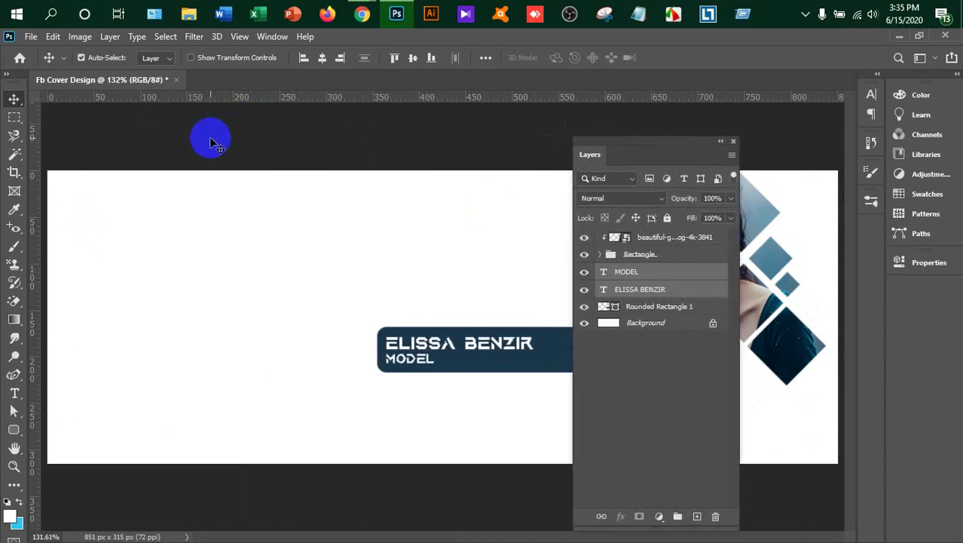
click(31, 36)
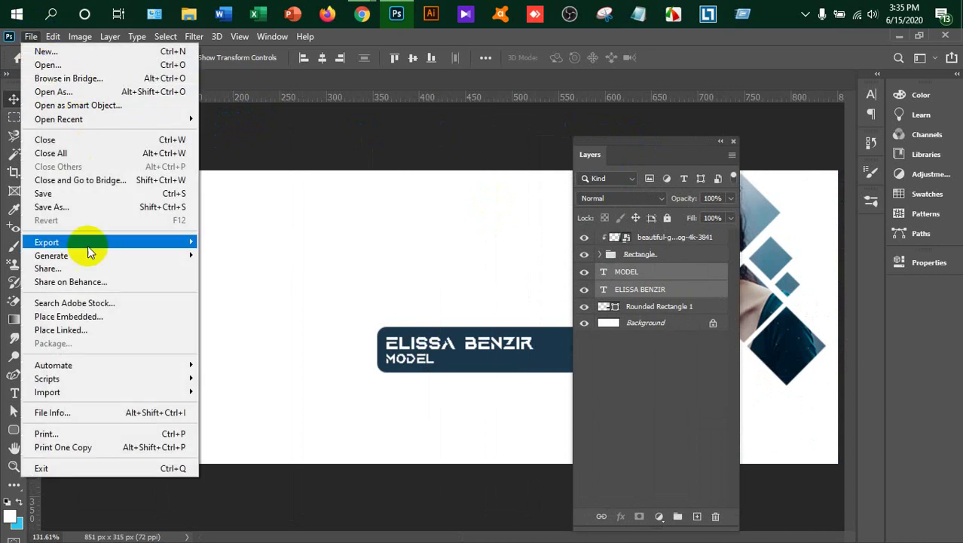
click(86, 317)
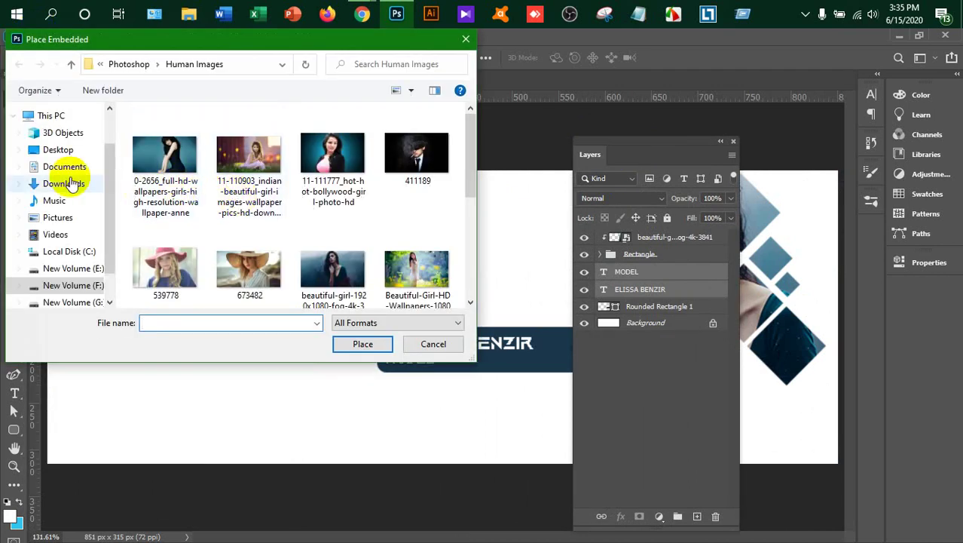
click(64, 184)
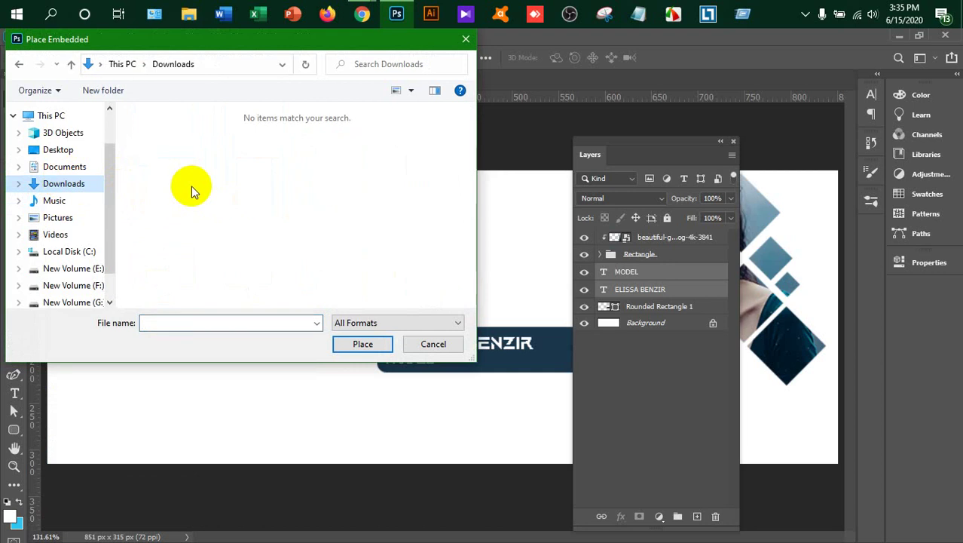
scroll(64, 256, down, 1)
scroll(75, 249, up, 2)
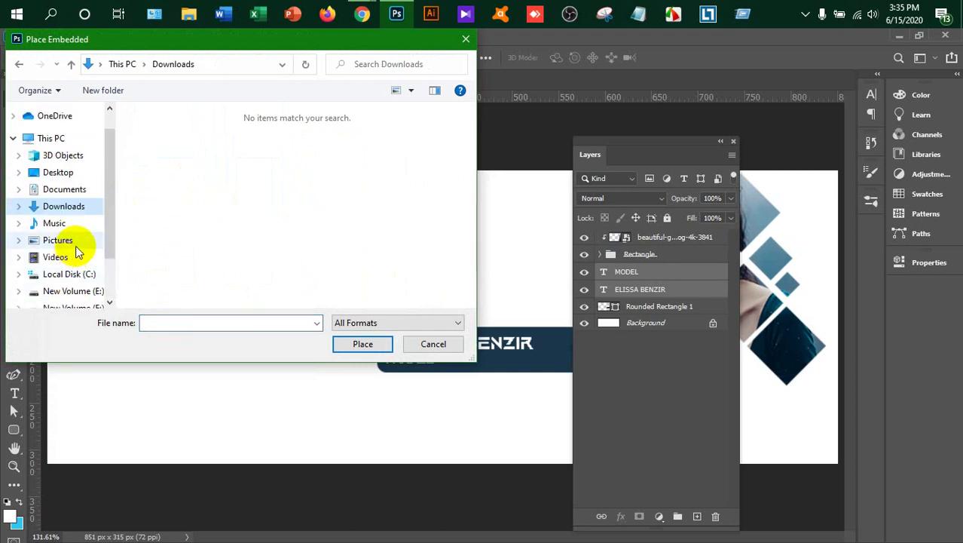
scroll(75, 243, up, 1)
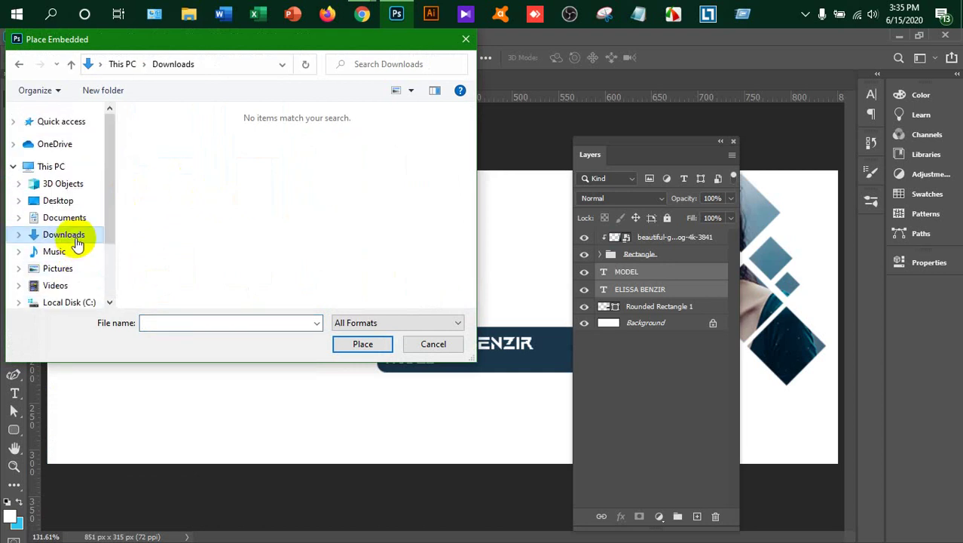
click(464, 38)
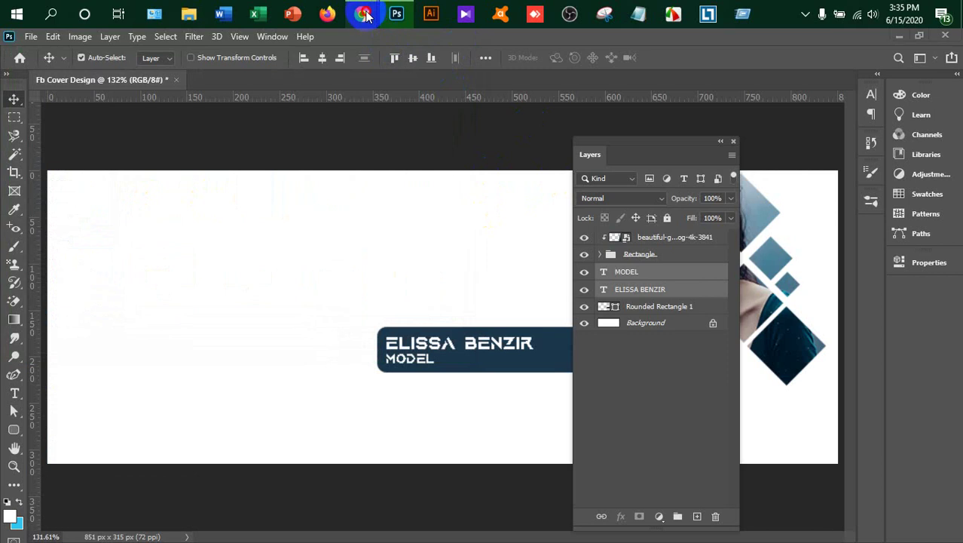
mouse_move(363, 14)
click(287, 82)
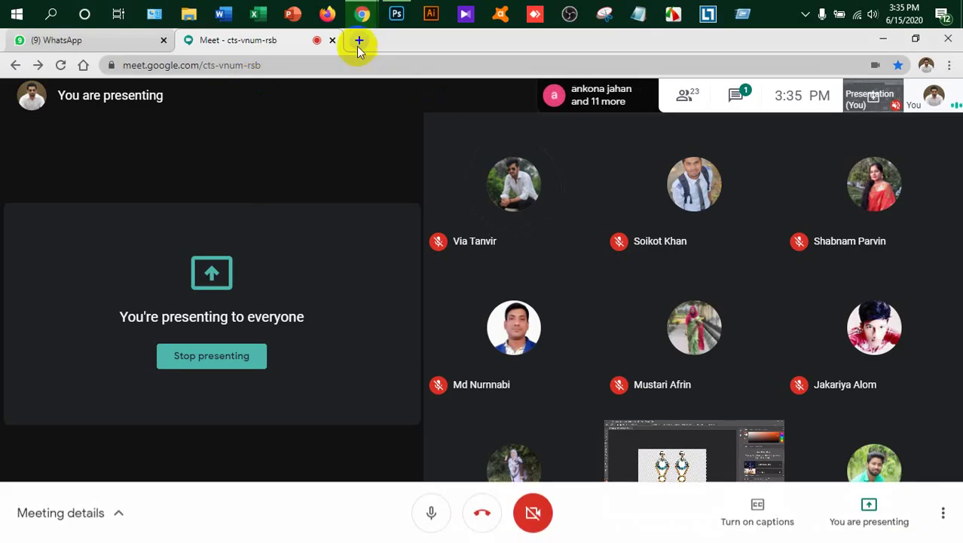
- Go to flaticon.com in a new tab and search for 'fb icon'
click(359, 41)
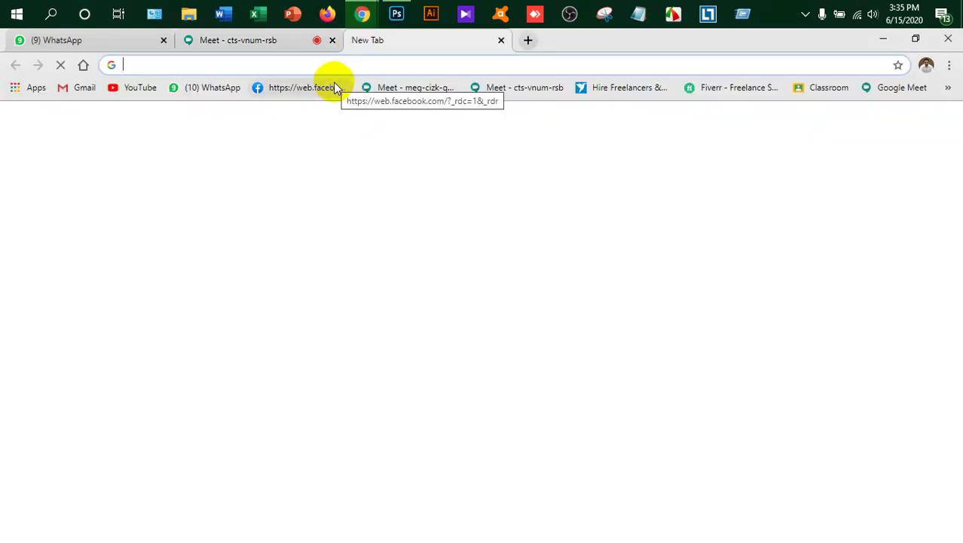
text(flat)
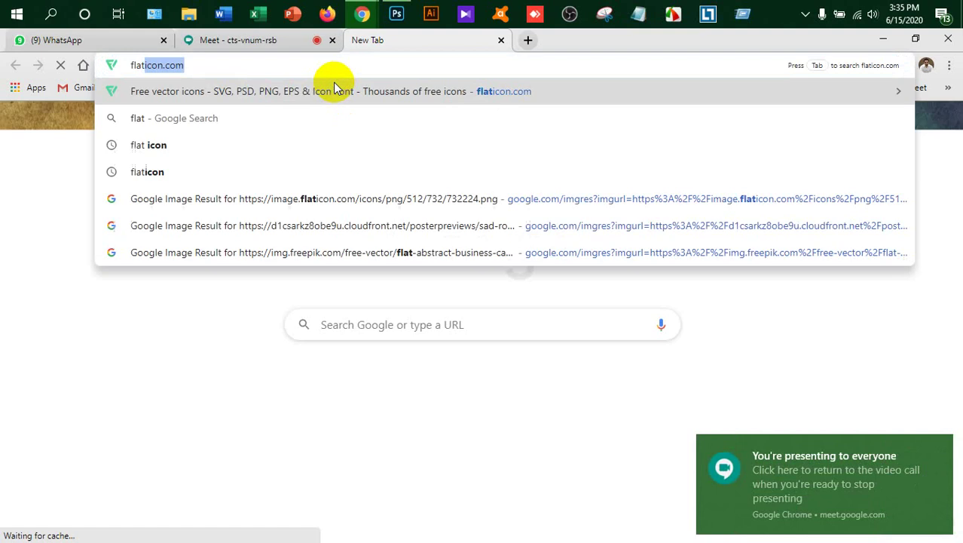
key(Return)
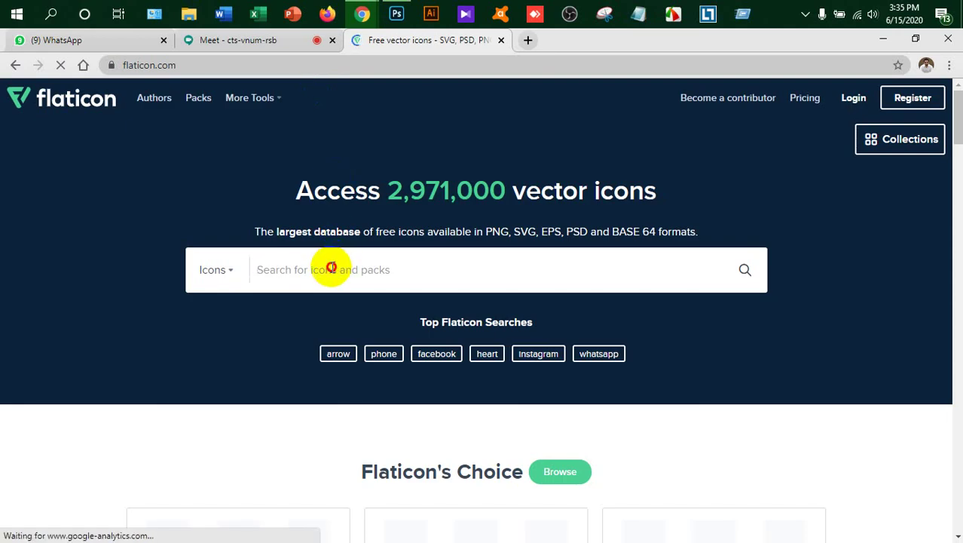
text(fb)
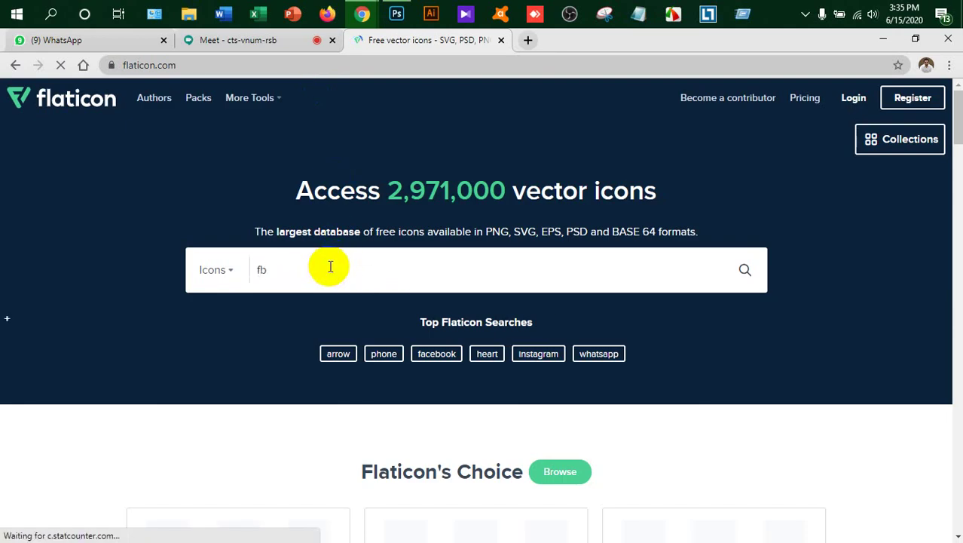
scroll(330, 266, down, 5)
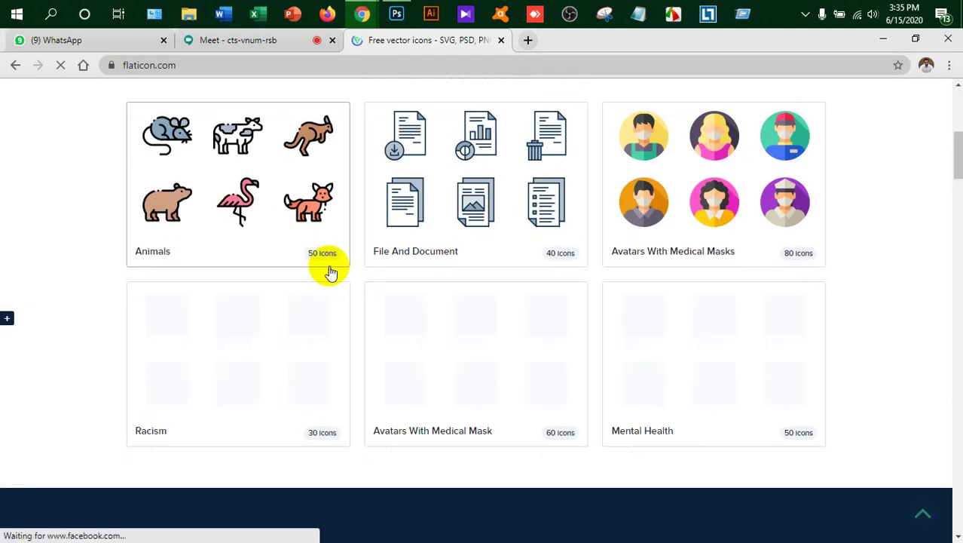
scroll(329, 271, up, 4)
text(b )
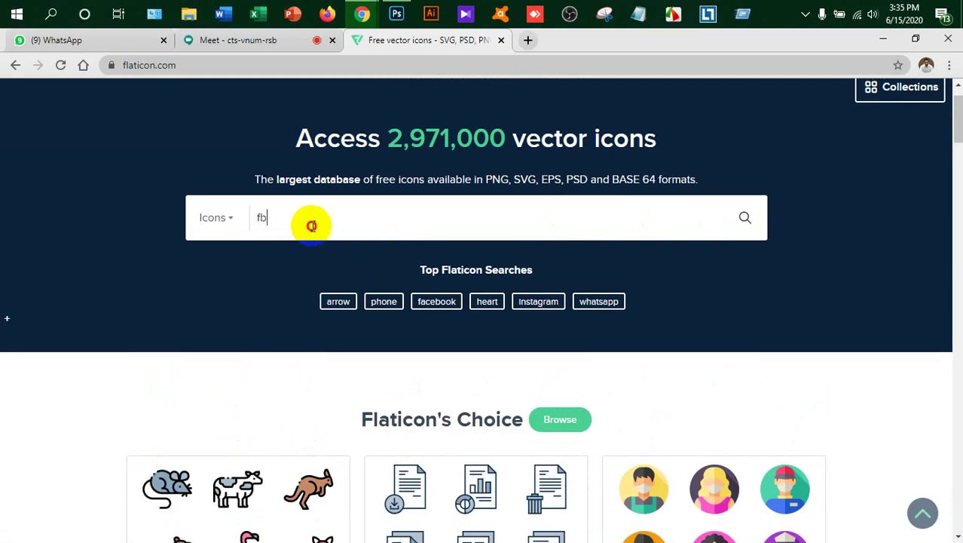
text(icon)
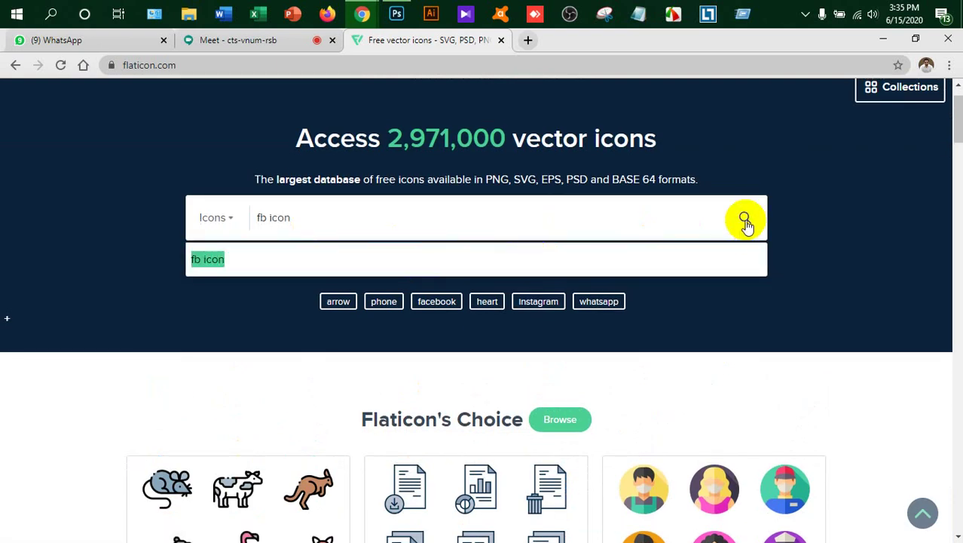
click(745, 219)
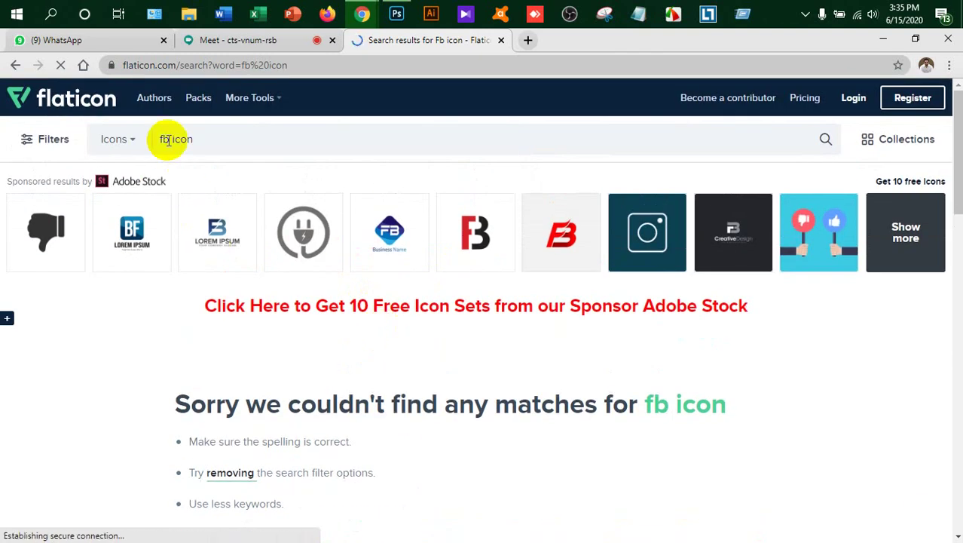
- Correct the search to 'facebook icon' and run it
click(168, 140)
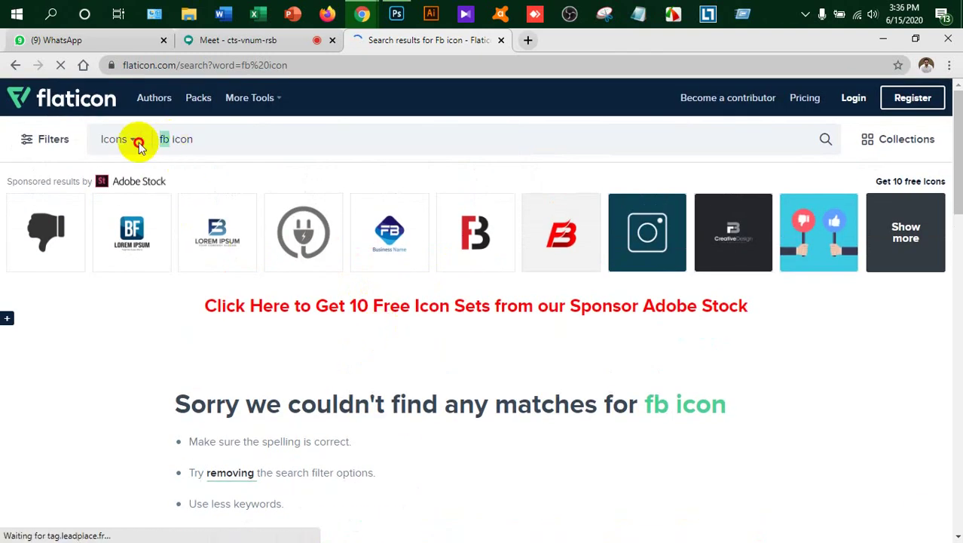
key(BackSpace)
text(ace)
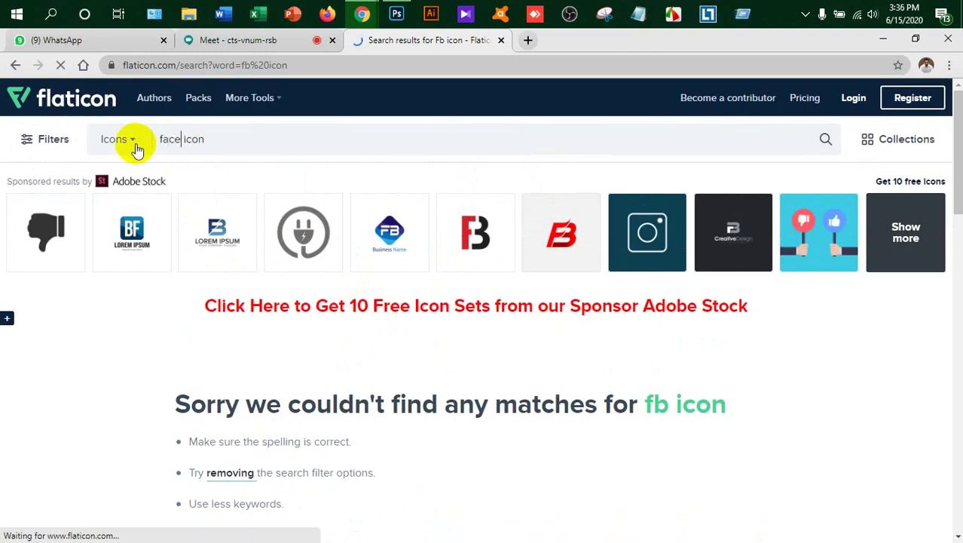
text(book)
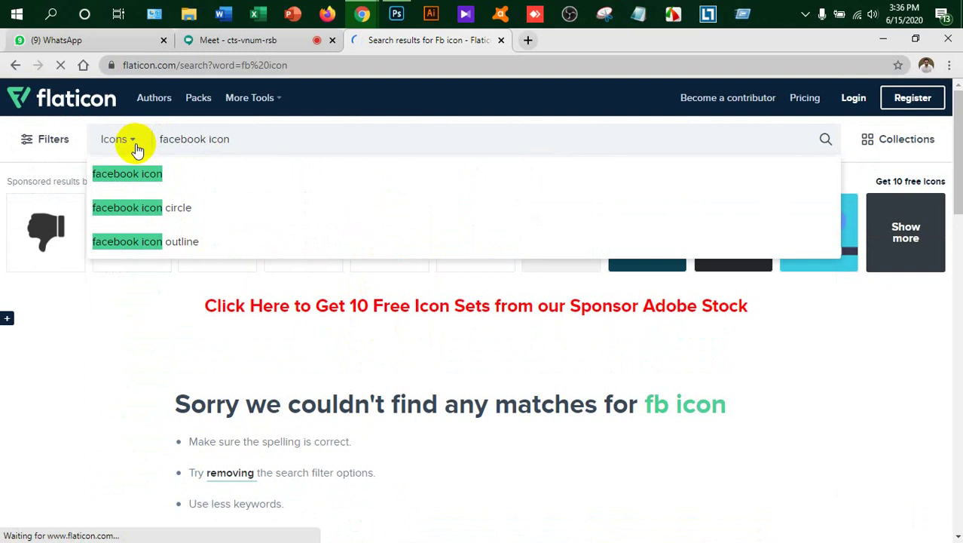
click(825, 141)
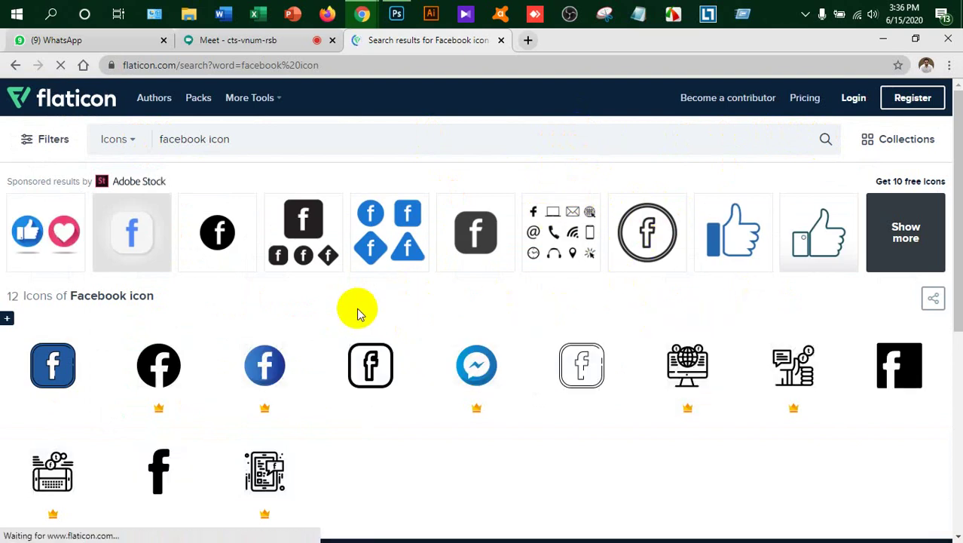
- Download the first Facebook icon as a free PNG
mouse_move(53, 365)
click(87, 366)
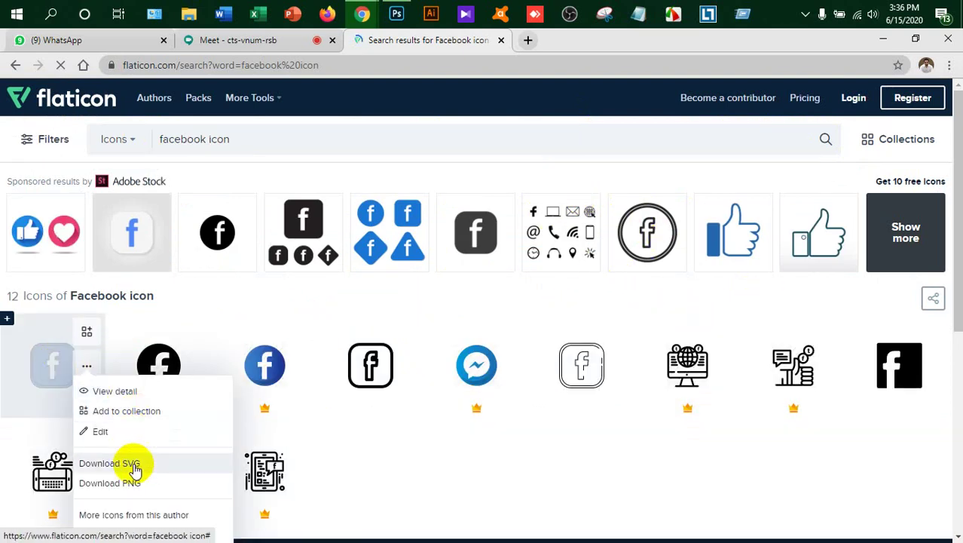
click(134, 483)
click(606, 368)
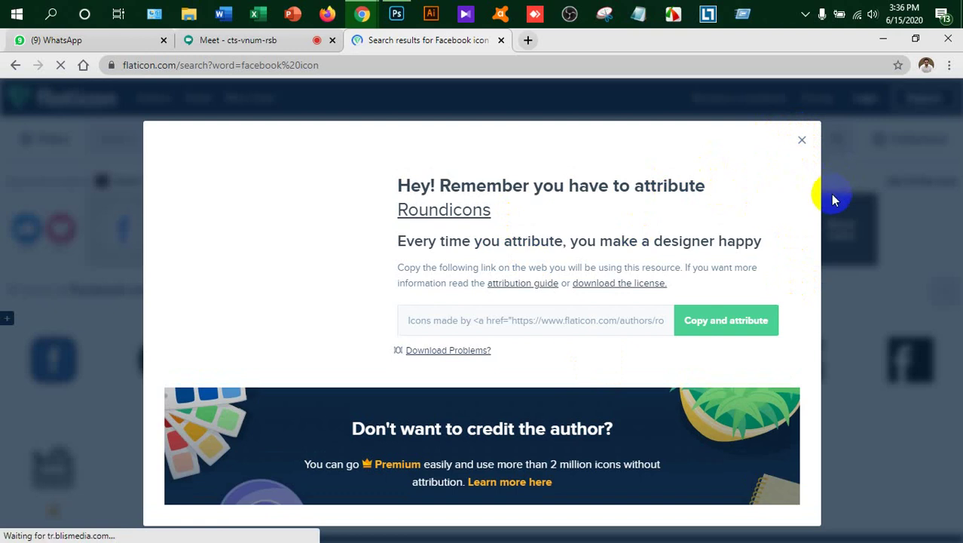
click(827, 147)
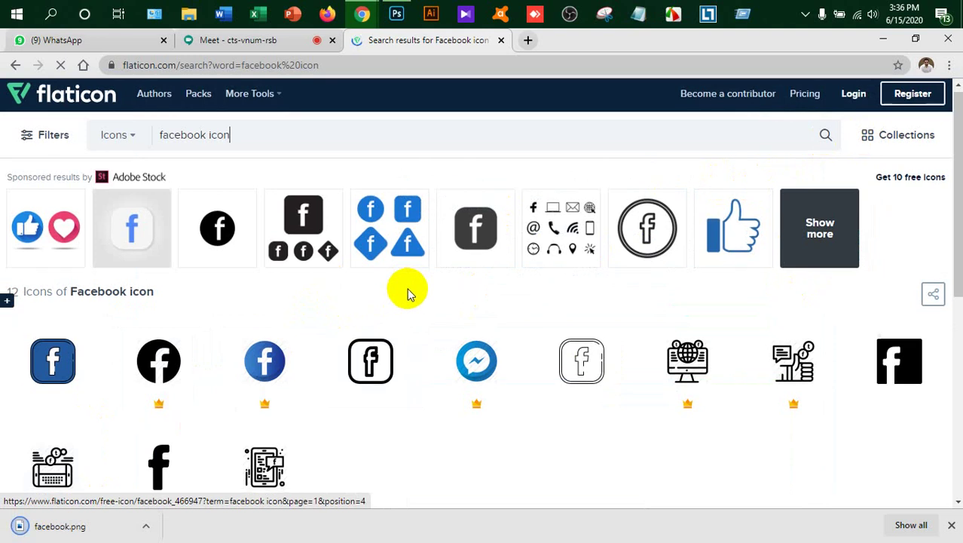
- Change the search to 'twitter icon' and run it
scroll(403, 294, down, 1)
scroll(385, 313, up, 1)
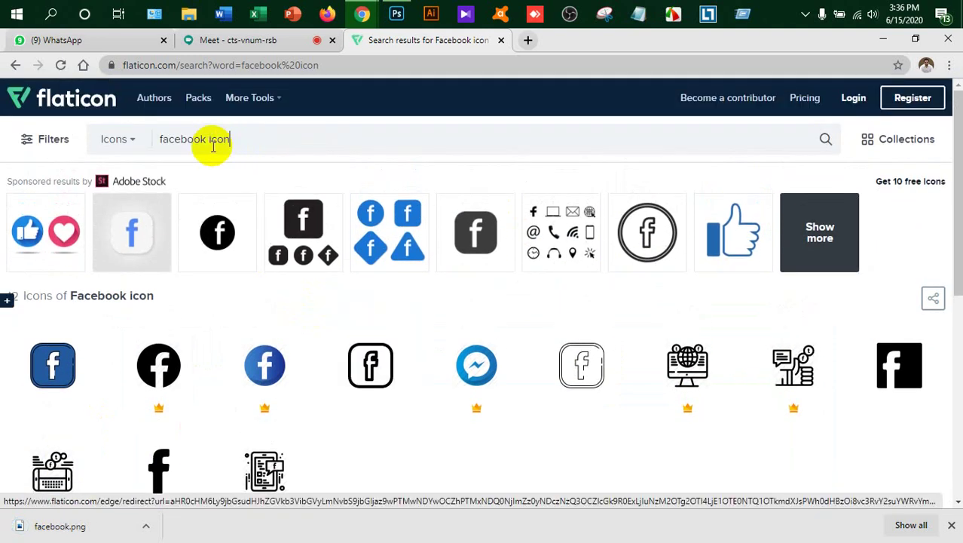
drag(205, 140, 159, 142)
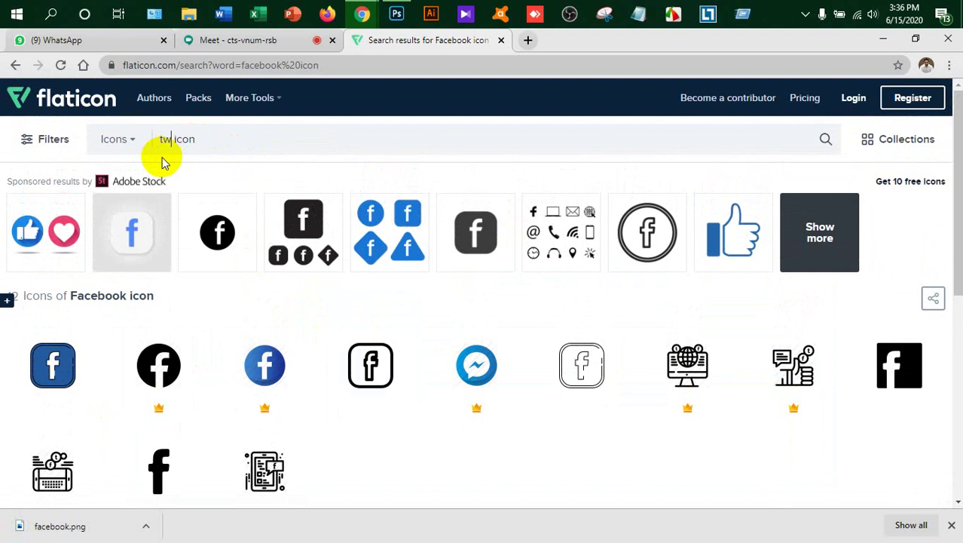
text(itter)
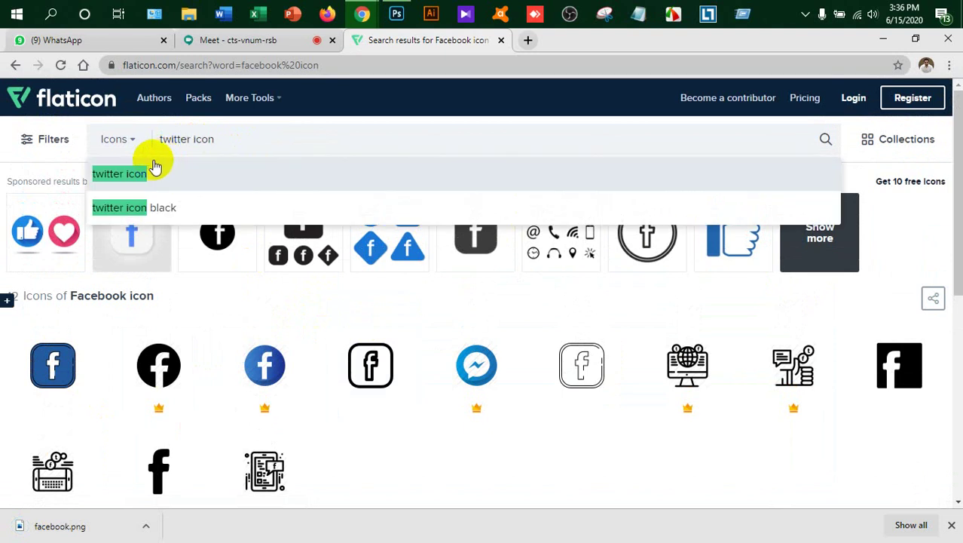
key(Return)
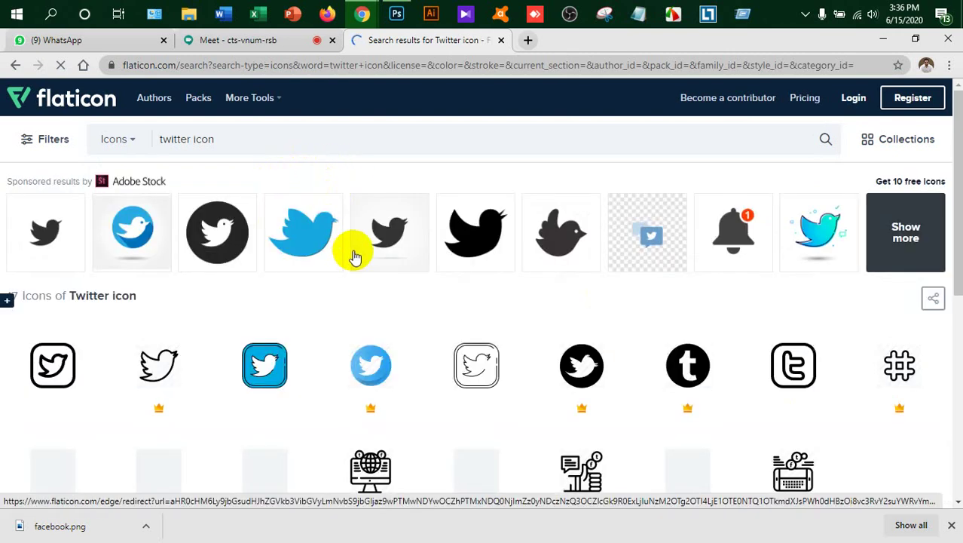
- Download a Twitter icon as a free PNG
right_click(264, 379)
click(211, 482)
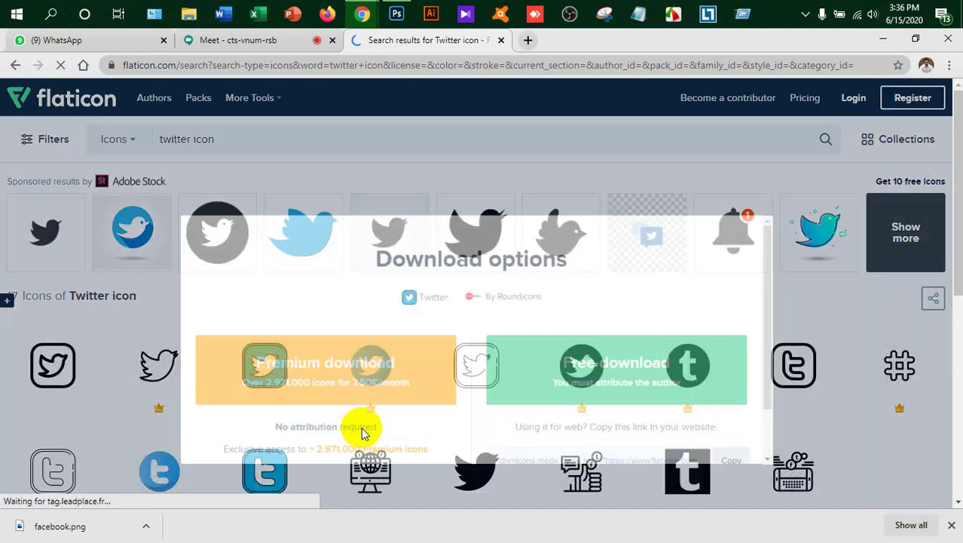
click(668, 365)
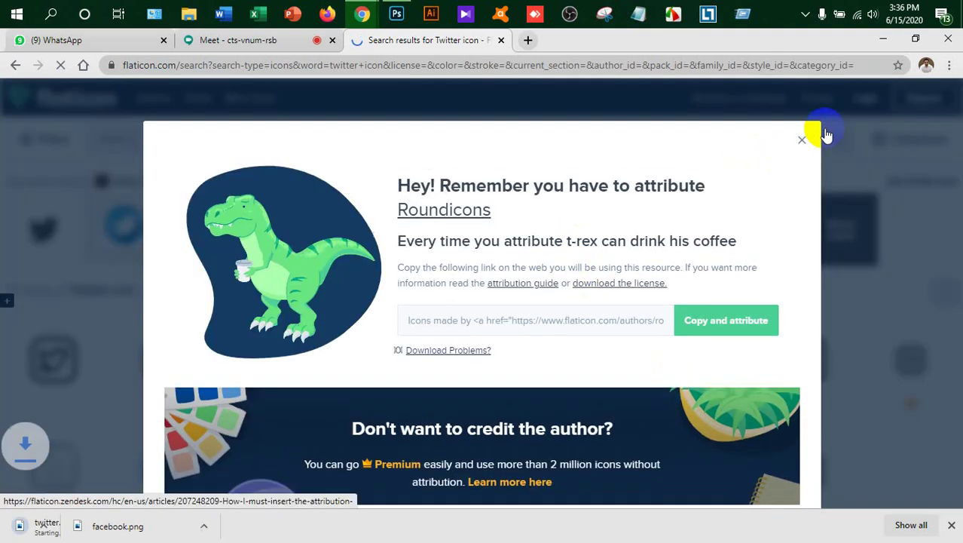
click(801, 139)
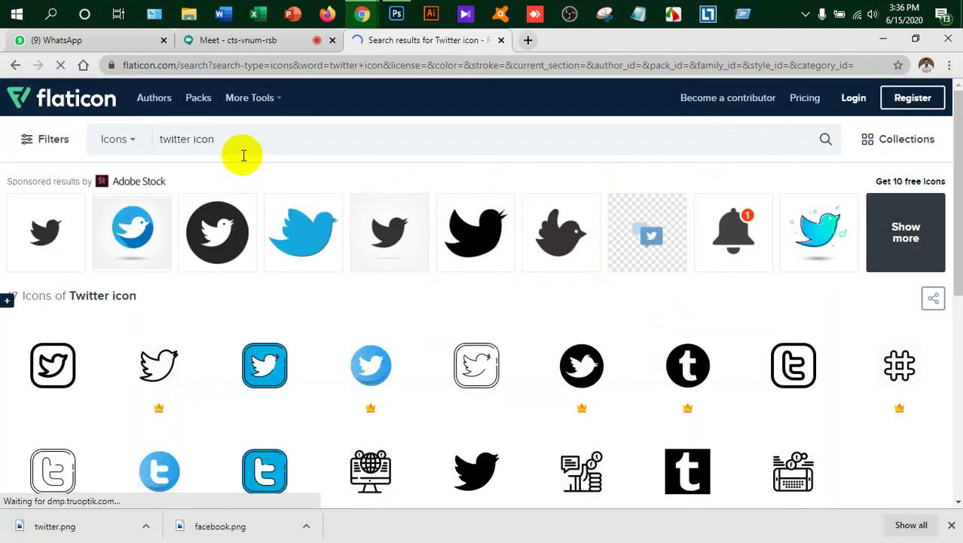
drag(190, 139, 140, 142)
text(phon)
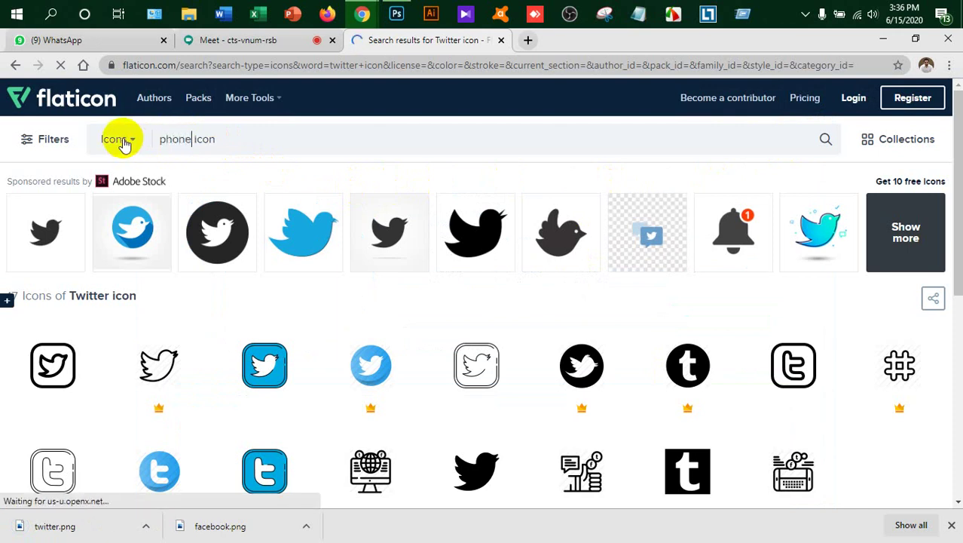
- Search Flaticon for 'phone icon', then for 'instagram icon'
click(826, 140)
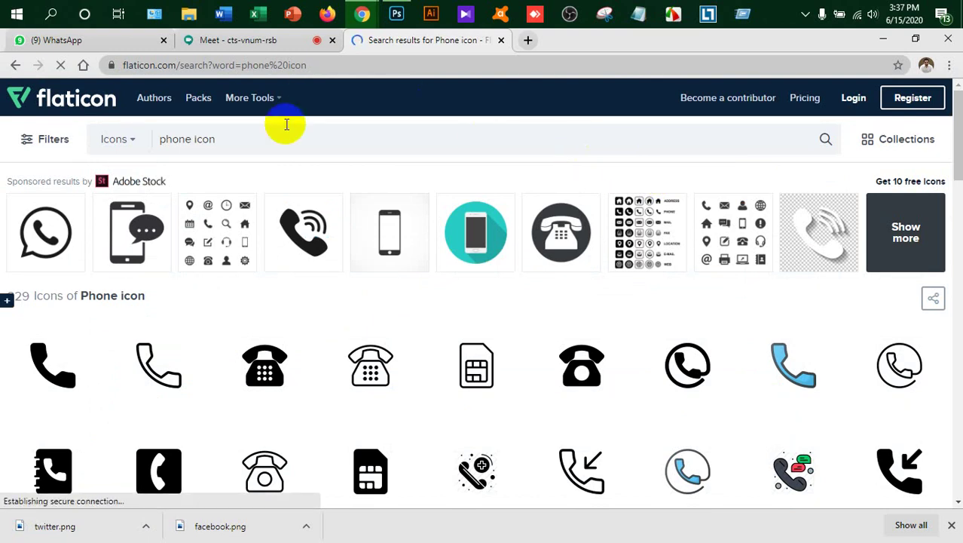
drag(192, 138, 146, 142)
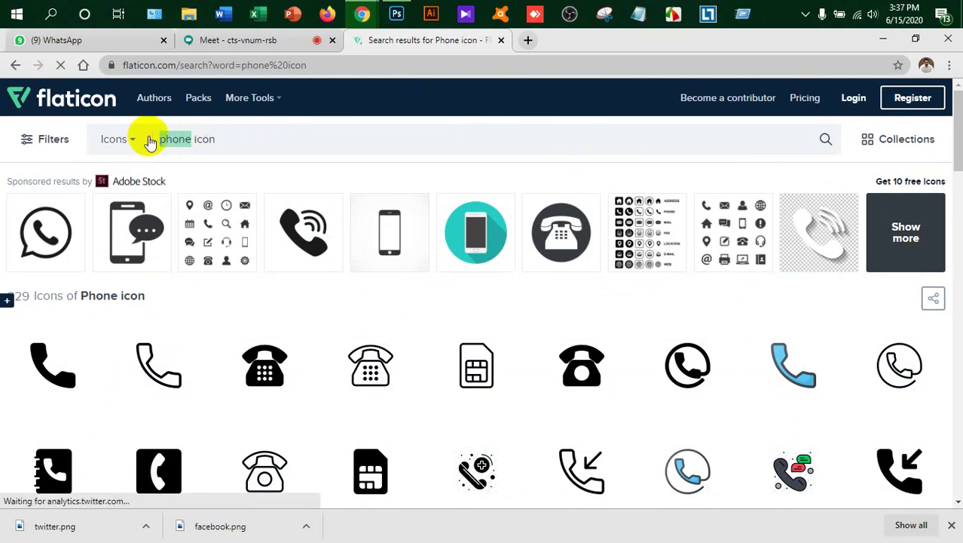
text(instagram)
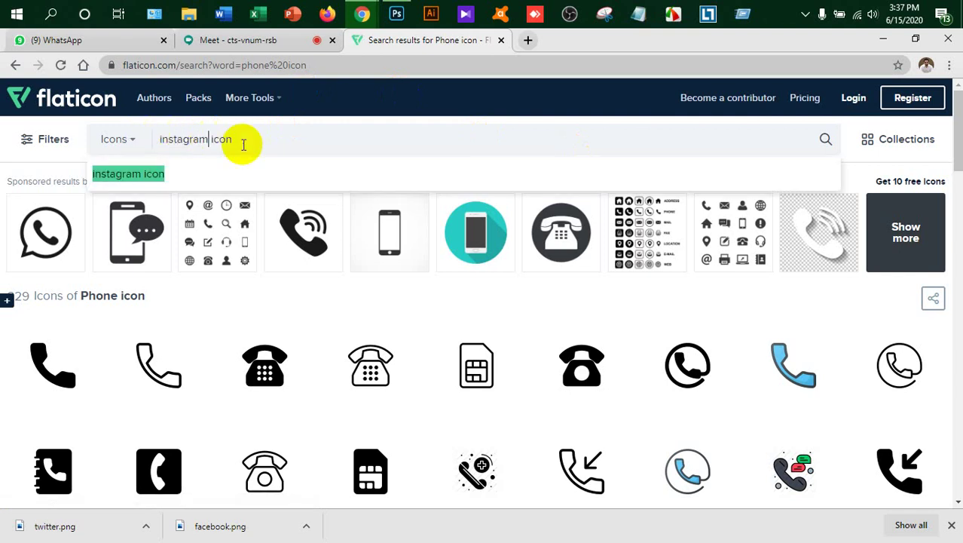
click(823, 142)
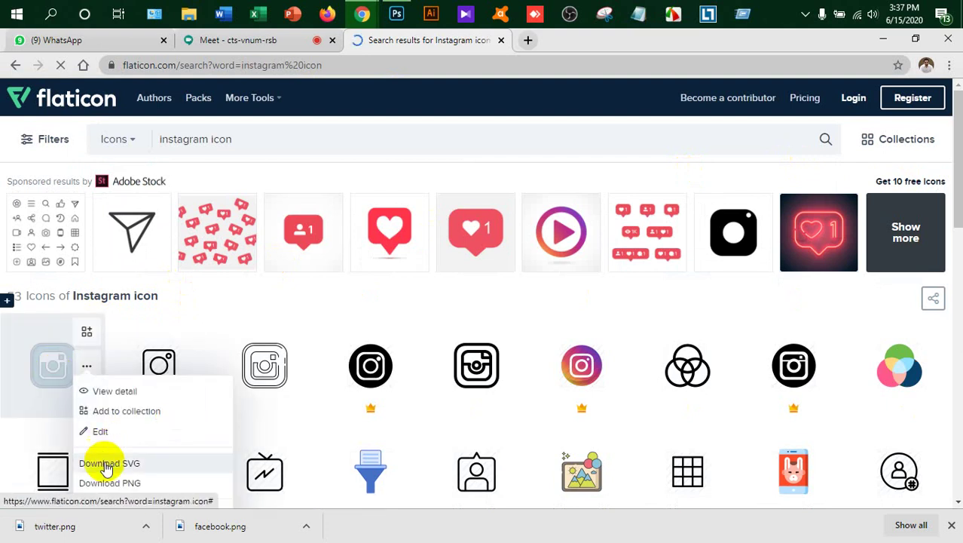
- Download the rounded Instagram icon as a free PNG
click(106, 482)
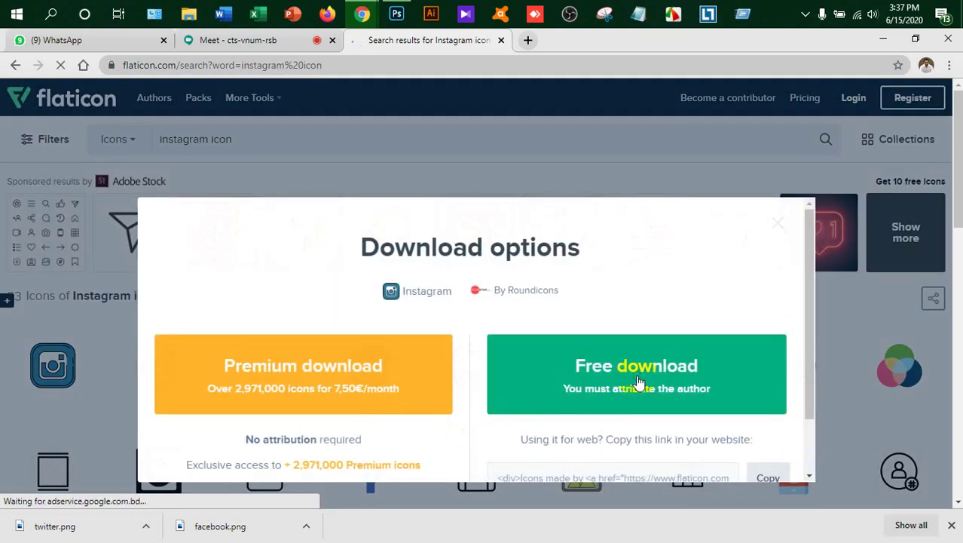
click(637, 383)
click(398, 13)
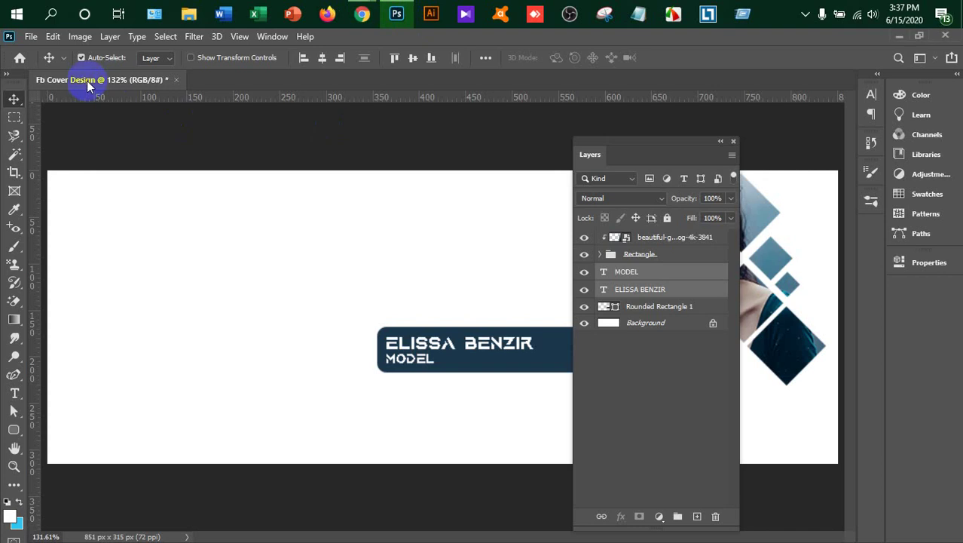
- Start Place Embedded, then admit a waiting participant to the browser meeting
click(31, 36)
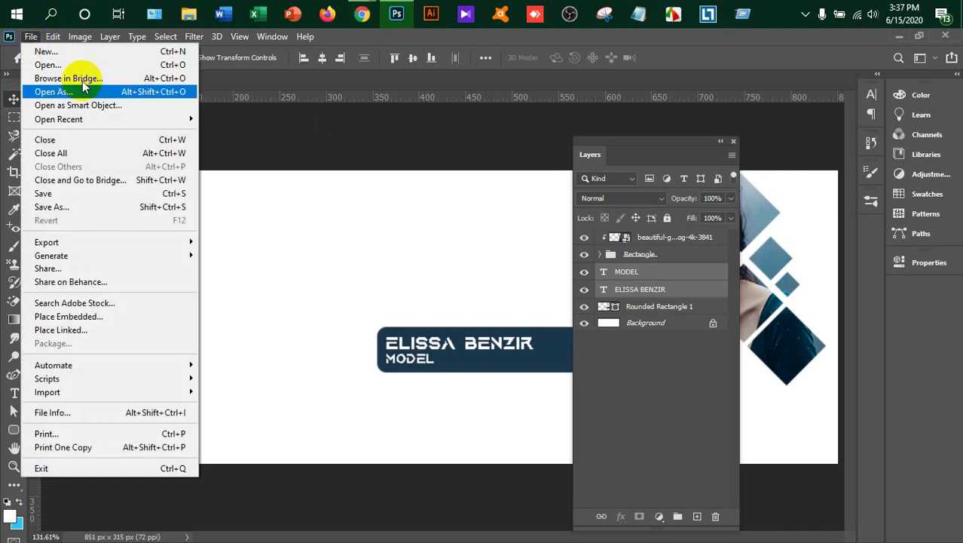
click(92, 313)
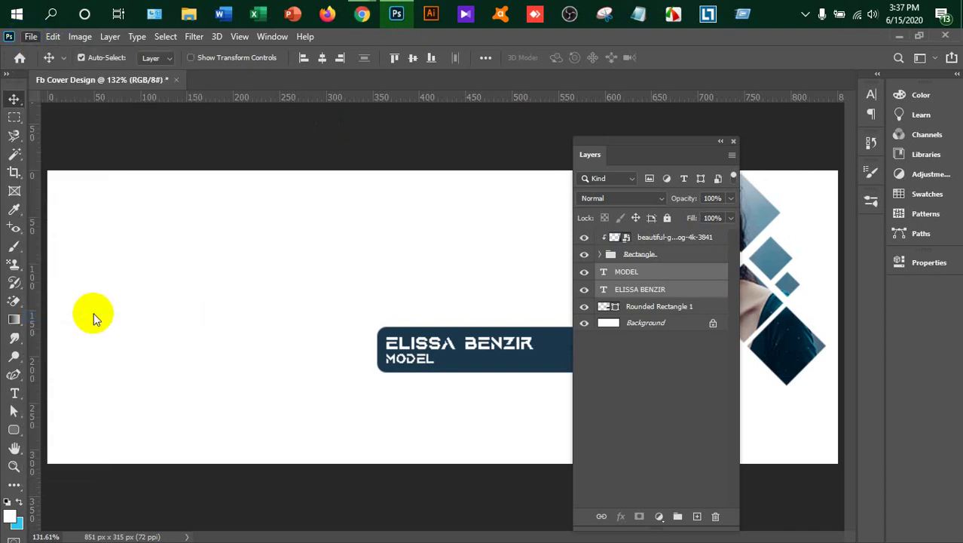
mouse_move(362, 14)
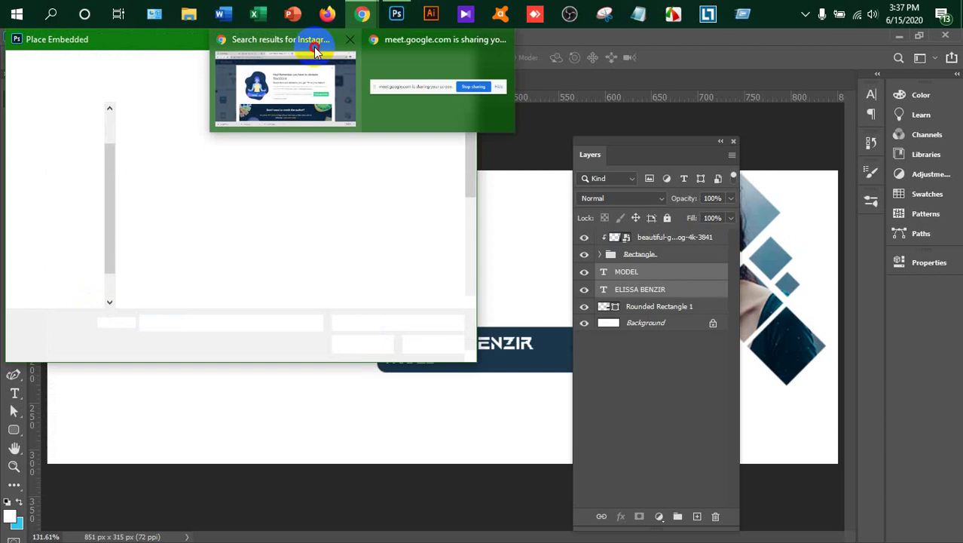
click(320, 46)
click(207, 45)
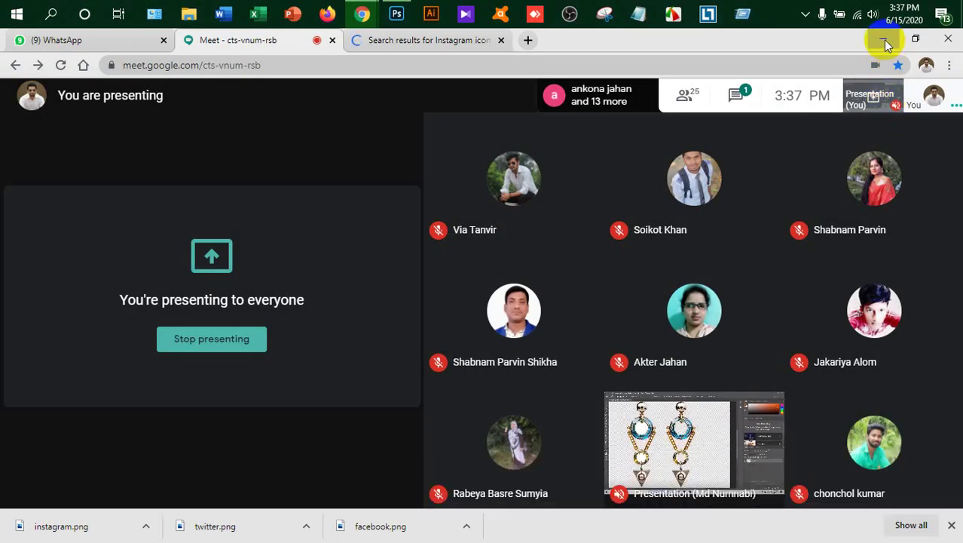
click(883, 39)
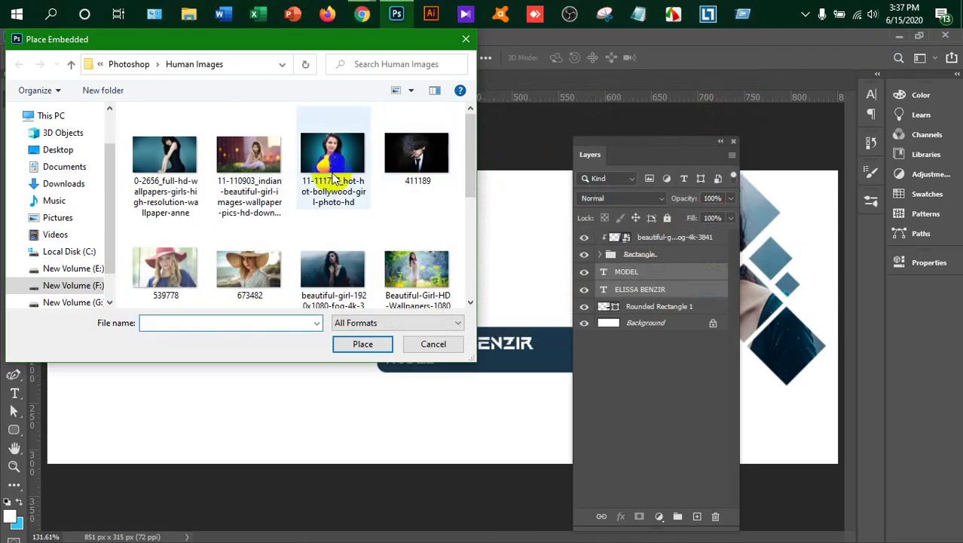
- Place the instagram image from Downloads into the cover
click(63, 184)
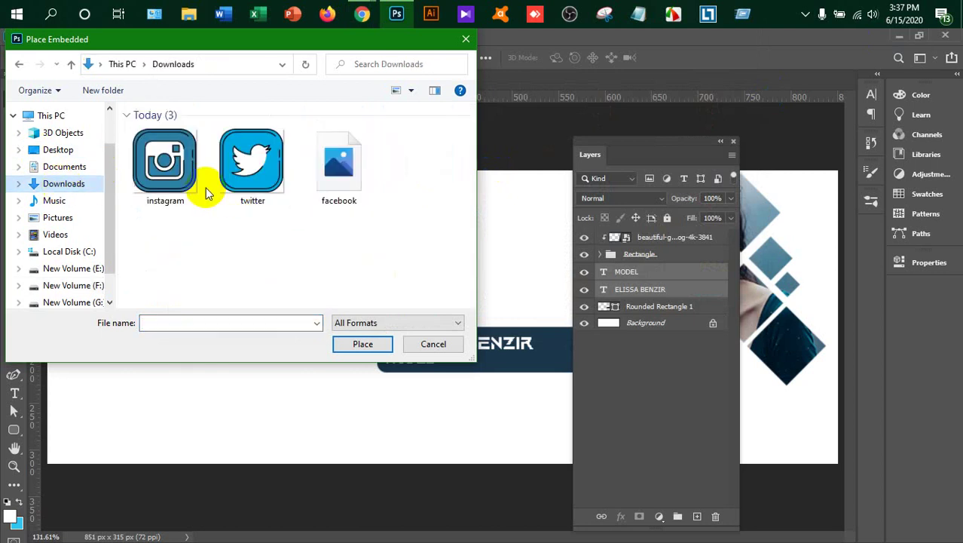
click(183, 208)
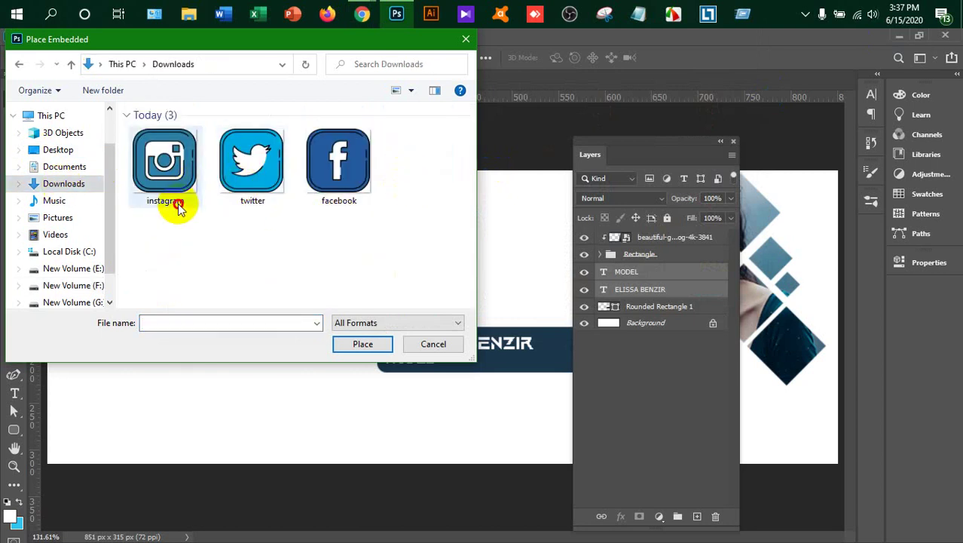
click(169, 184)
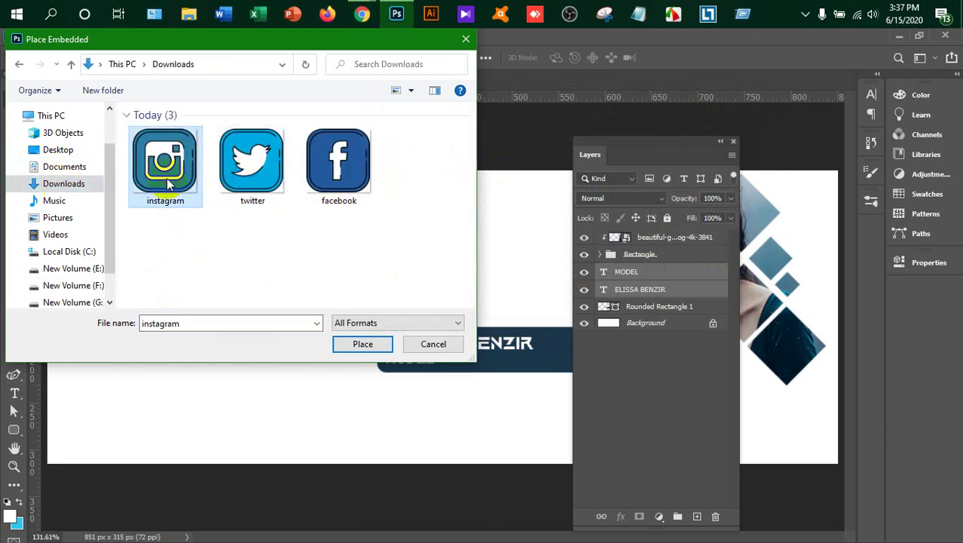
click(375, 347)
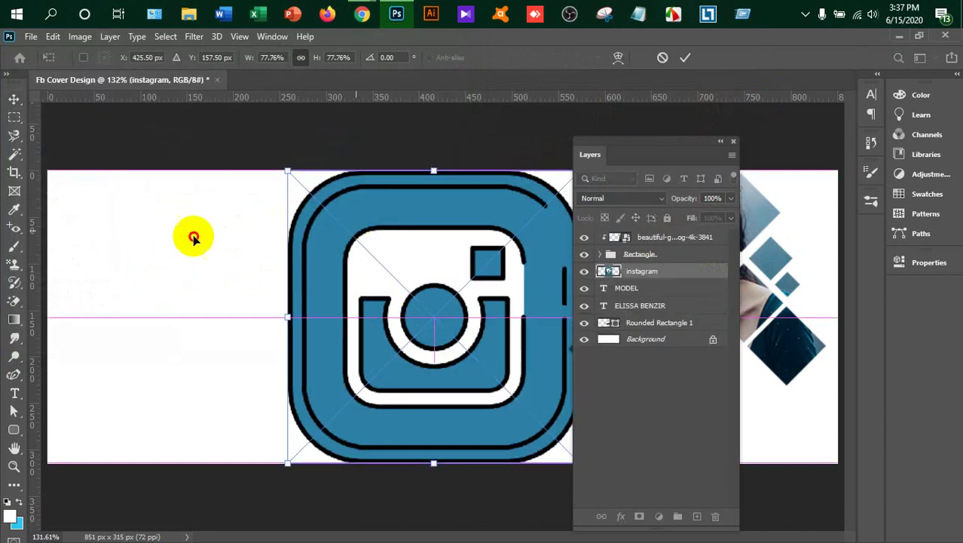
- Shrink the Instagram icon and move it to the cover's left side
drag(350, 226, 155, 207)
mouse_move(96, 164)
mouse_down()
mouse_move(274, 285)
mouse_move(267, 331)
mouse_move(117, 237)
mouse_move(214, 324)
mouse_move(190, 306)
mouse_up()
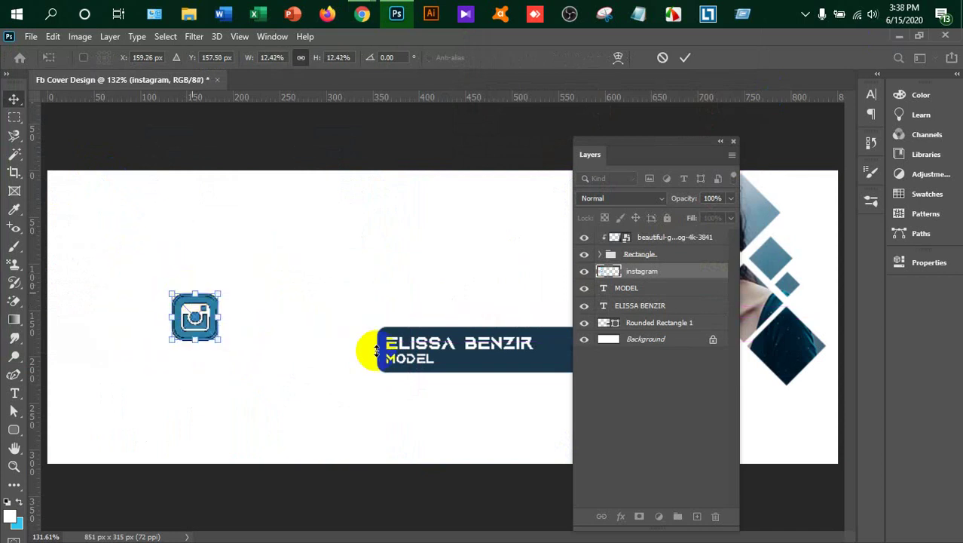
key(Return)
- Embed the twitter image, shrink it, and position it below the Instagram icon
click(30, 36)
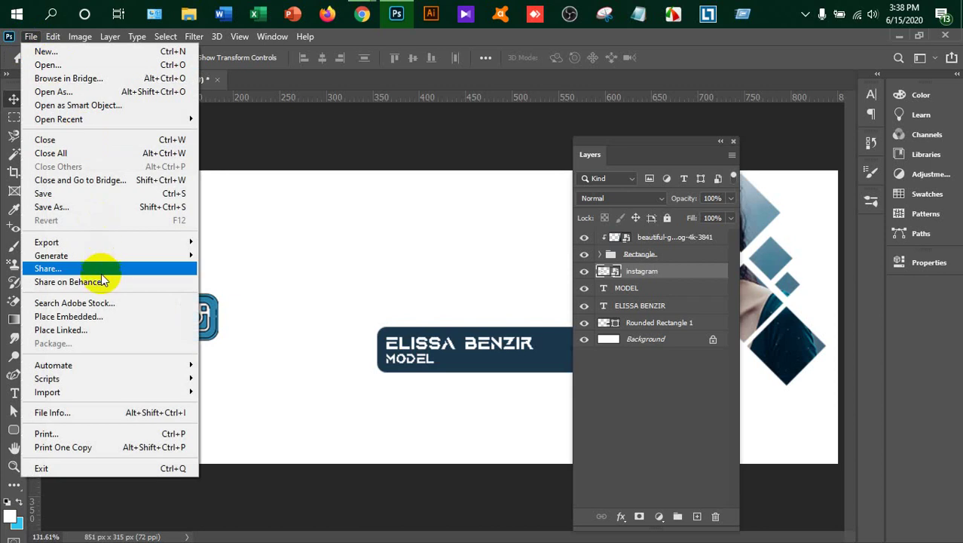
click(103, 316)
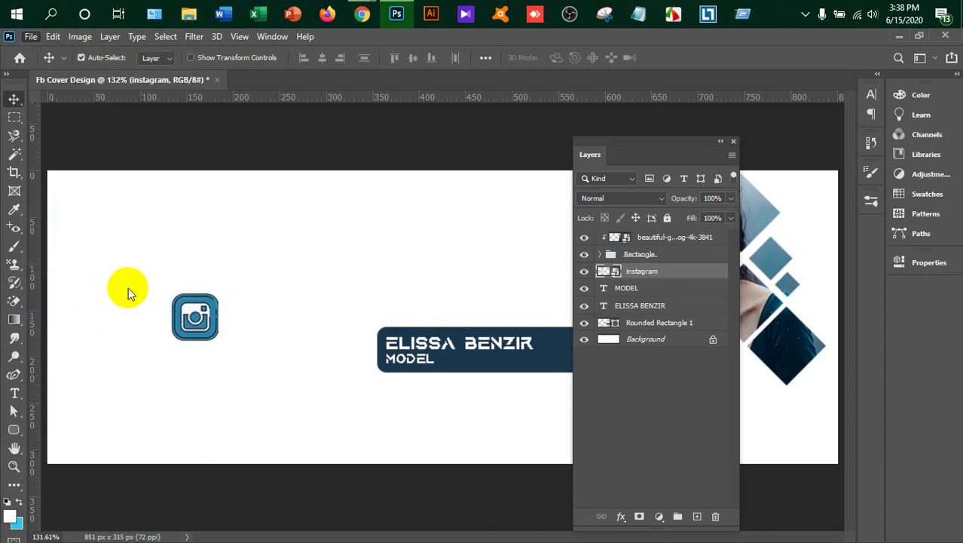
click(236, 155)
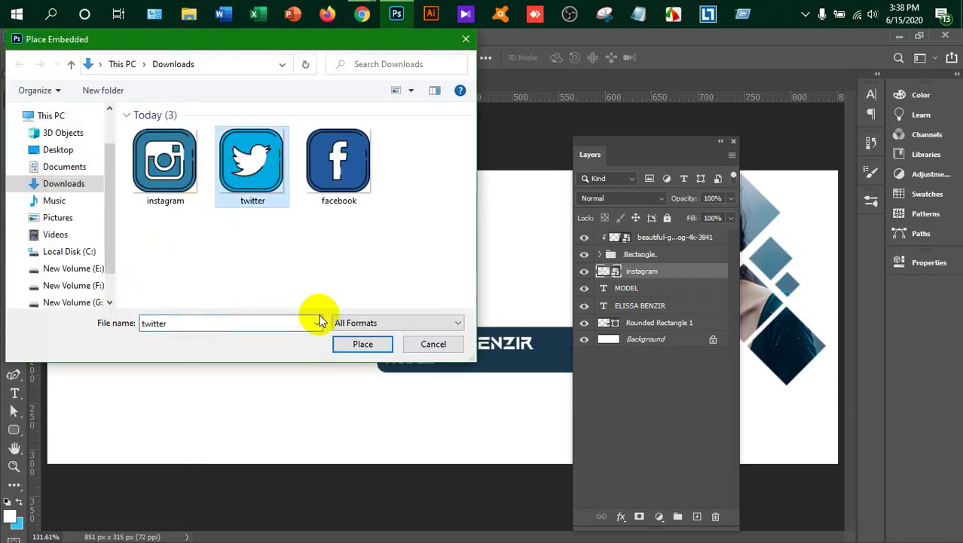
click(359, 343)
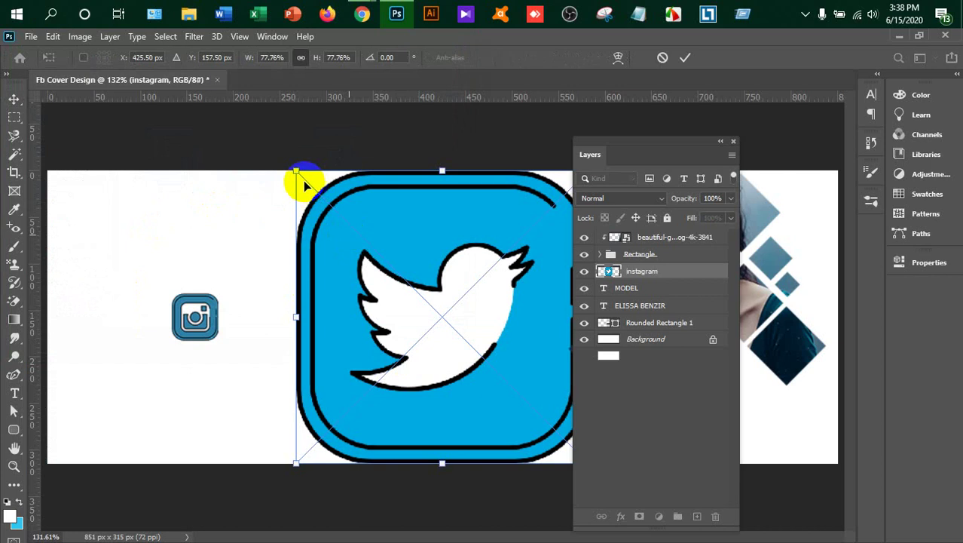
mouse_move(292, 170)
mouse_down()
mouse_move(458, 386)
mouse_move(461, 431)
mouse_up()
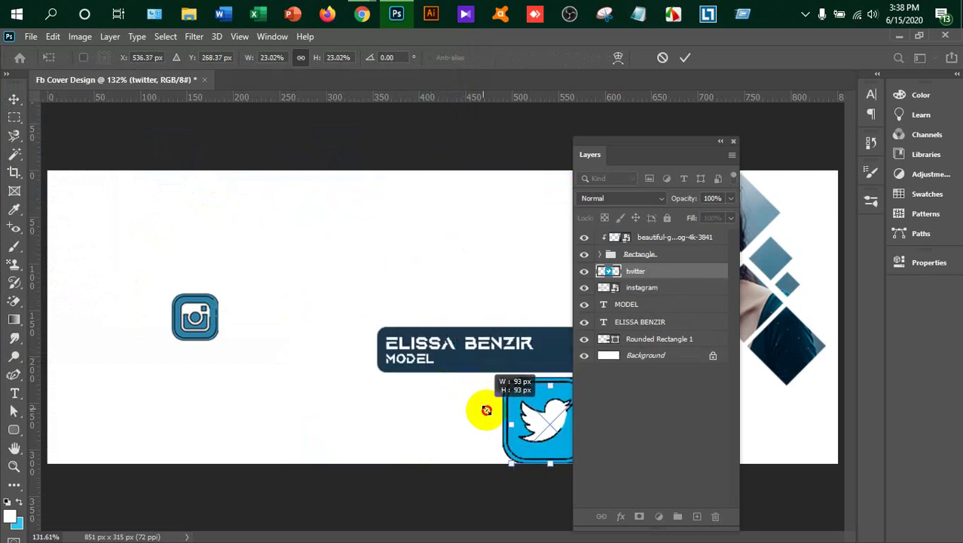
drag(538, 434, 193, 387)
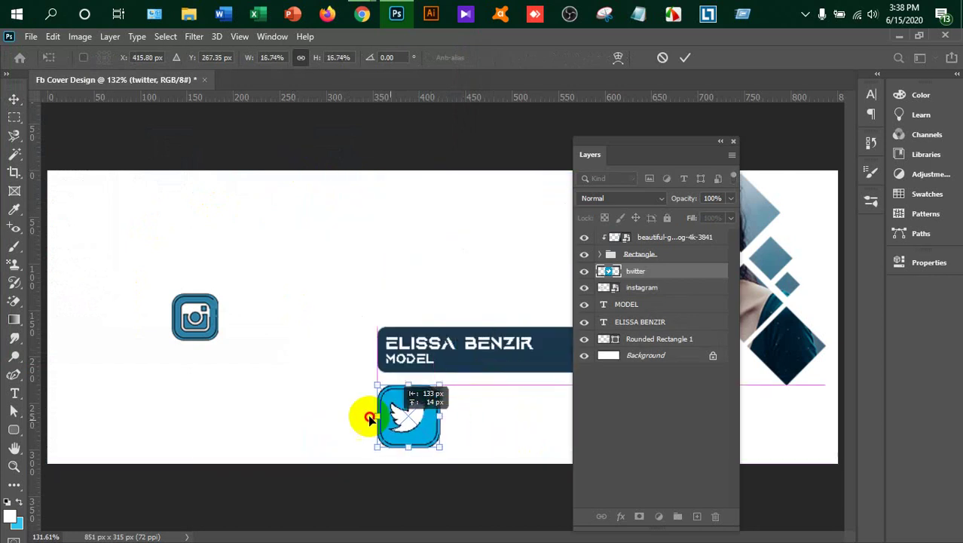
key(Return)
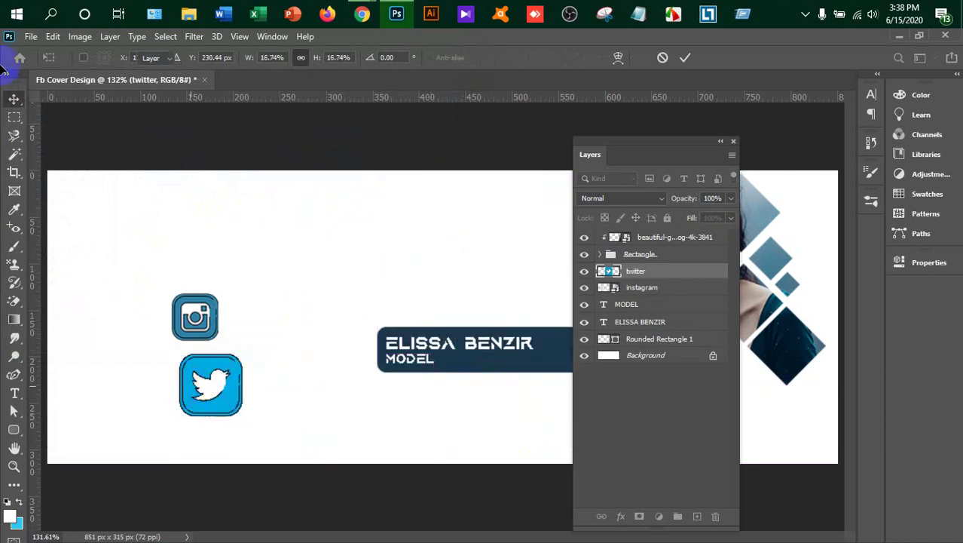
click(31, 36)
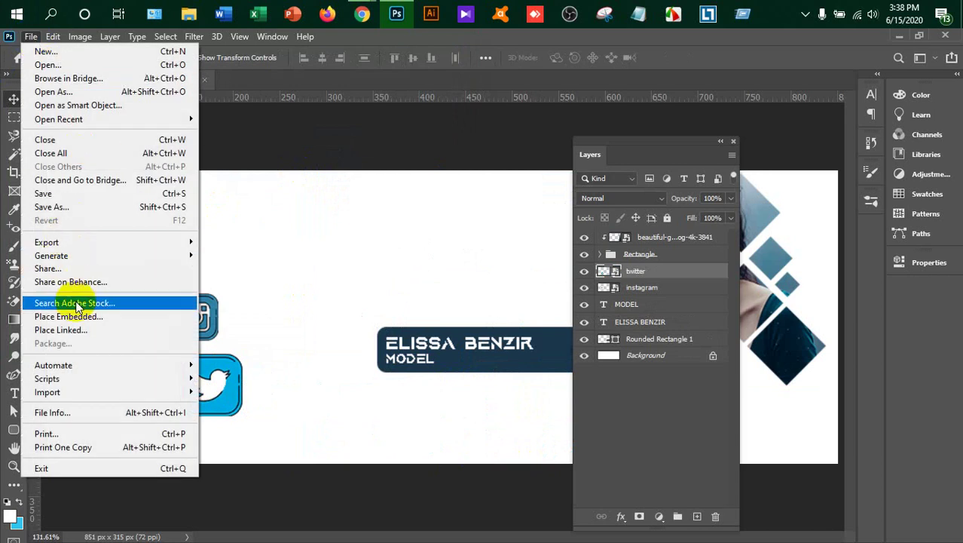
- Place the facebook image file into the cover as a new layer
click(68, 316)
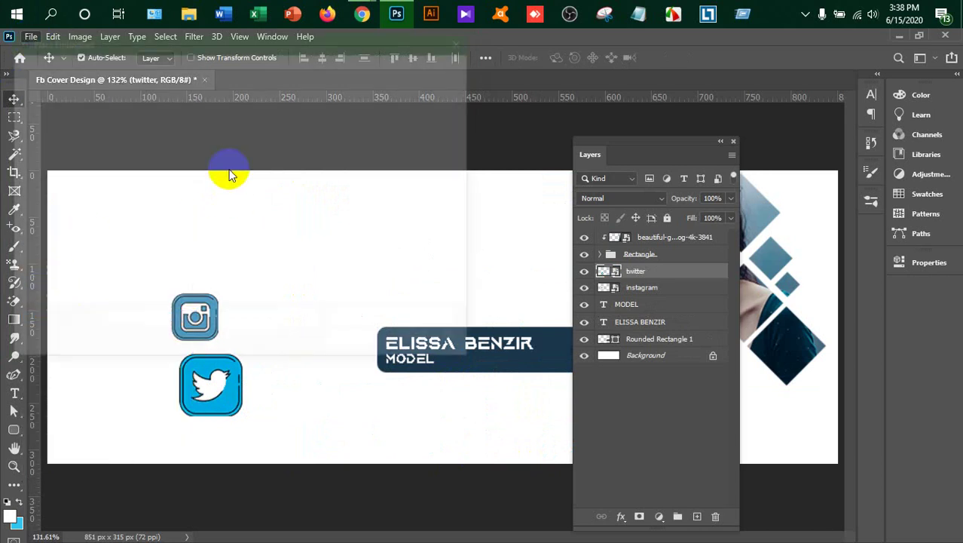
click(337, 168)
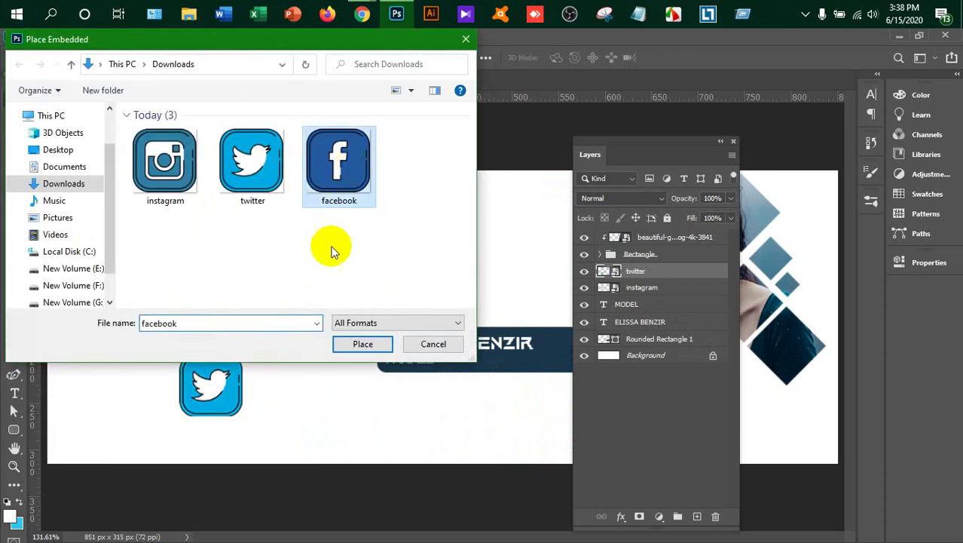
click(351, 345)
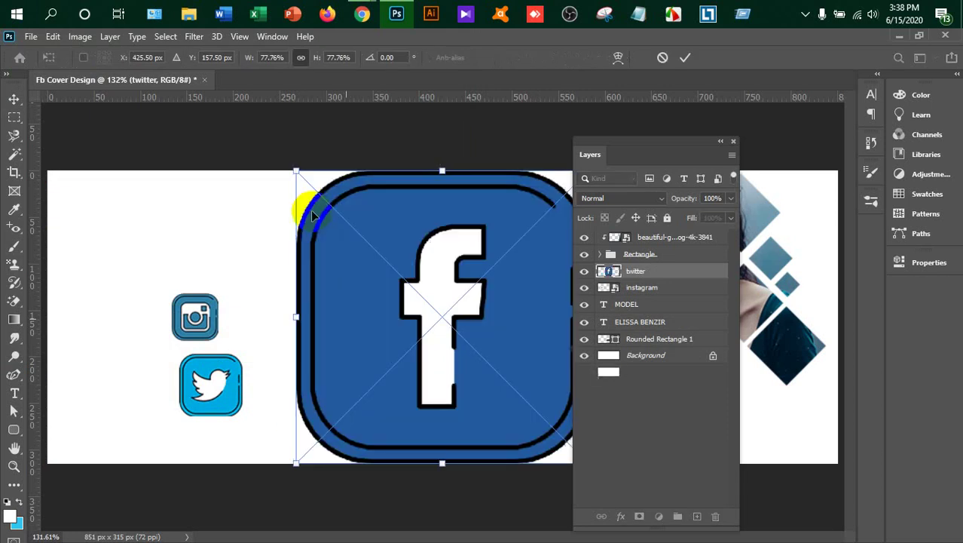
- Add a left vertical guide, move the Facebook icon onto it, and scale it to 25×25 px
mouse_move(296, 172)
mouse_down()
mouse_move(457, 320)
mouse_move(269, 294)
mouse_move(226, 237)
mouse_move(267, 259)
mouse_move(201, 235)
mouse_up()
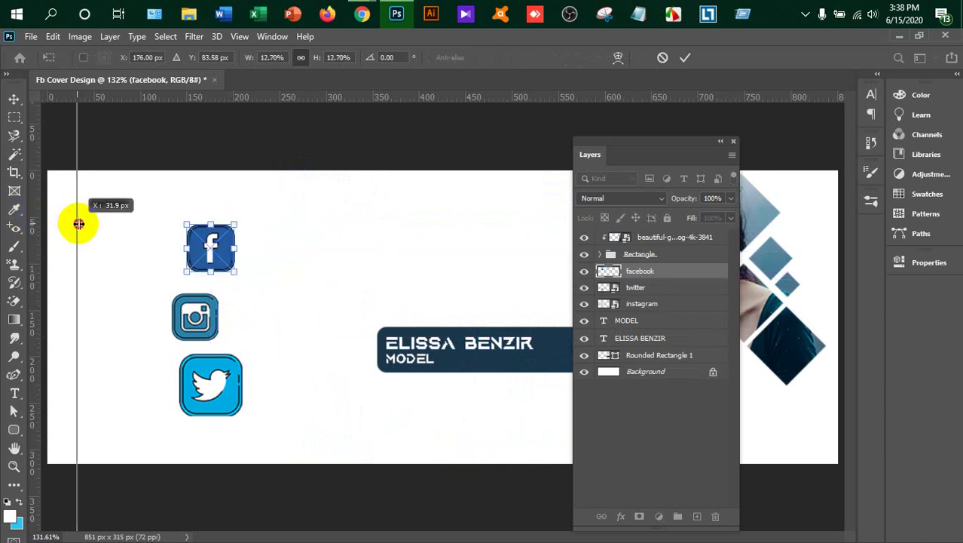
mouse_move(33, 223)
mouse_down()
mouse_move(87, 222)
mouse_move(128, 235)
mouse_up()
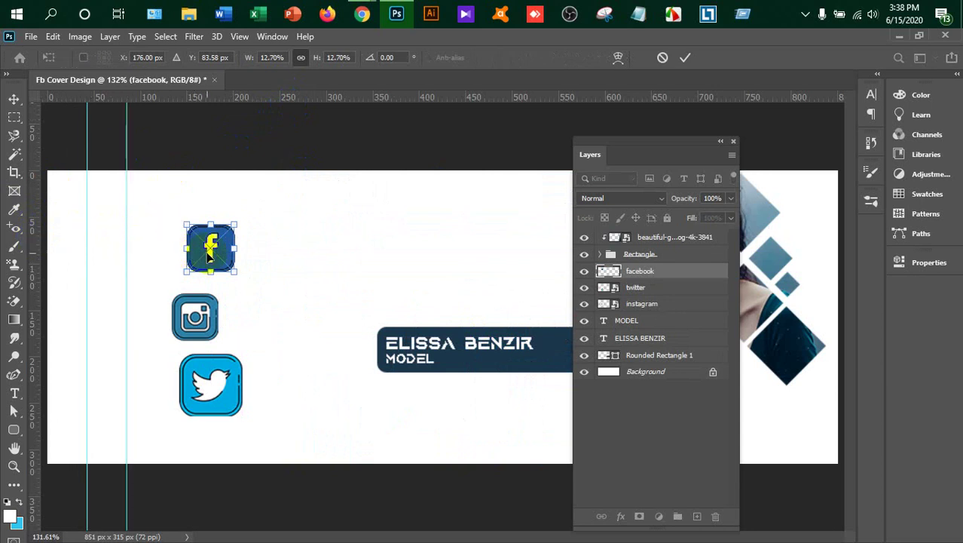
mouse_move(213, 258)
mouse_down()
mouse_move(113, 258)
mouse_move(125, 269)
mouse_move(112, 288)
mouse_up()
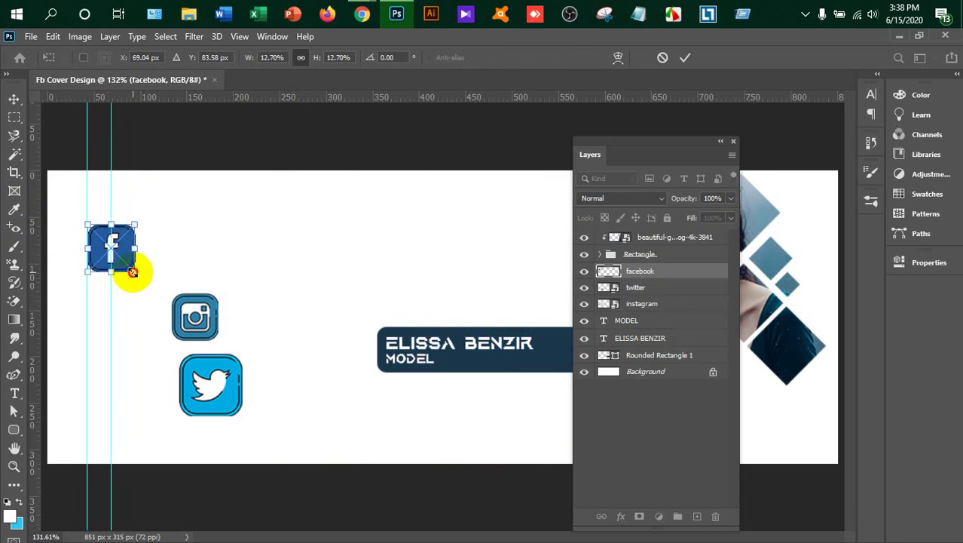
drag(133, 271, 103, 249)
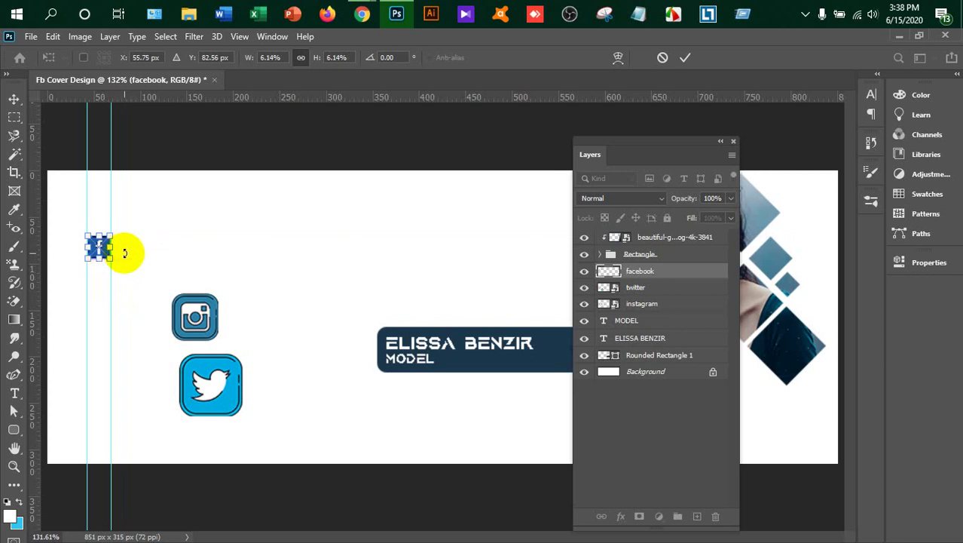
key(Return)
- Move the Instagram icon into the guide column and shrink it to the Facebook icon's size
key(ctrl+plus)
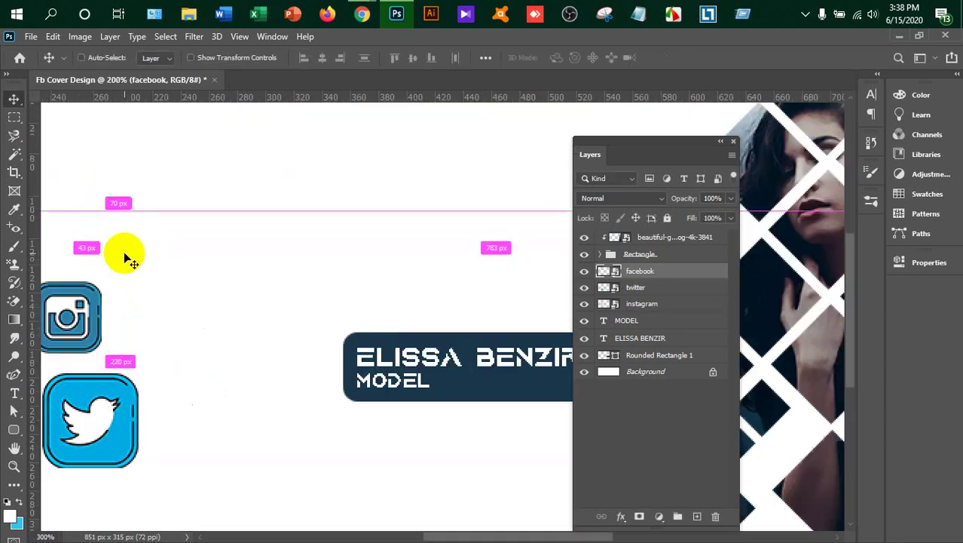
key(ctrl+plus)
mouse_move(483, 537)
mouse_down()
mouse_move(410, 537)
mouse_move(447, 538)
mouse_move(430, 537)
mouse_up()
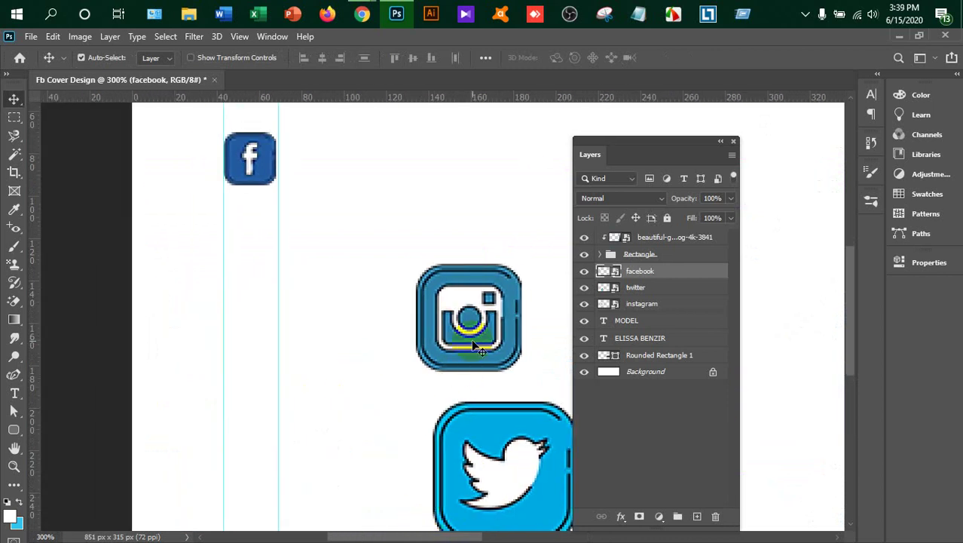
mouse_move(471, 339)
mouse_down()
mouse_move(307, 255)
mouse_move(275, 210)
mouse_move(286, 204)
mouse_move(256, 190)
mouse_up()
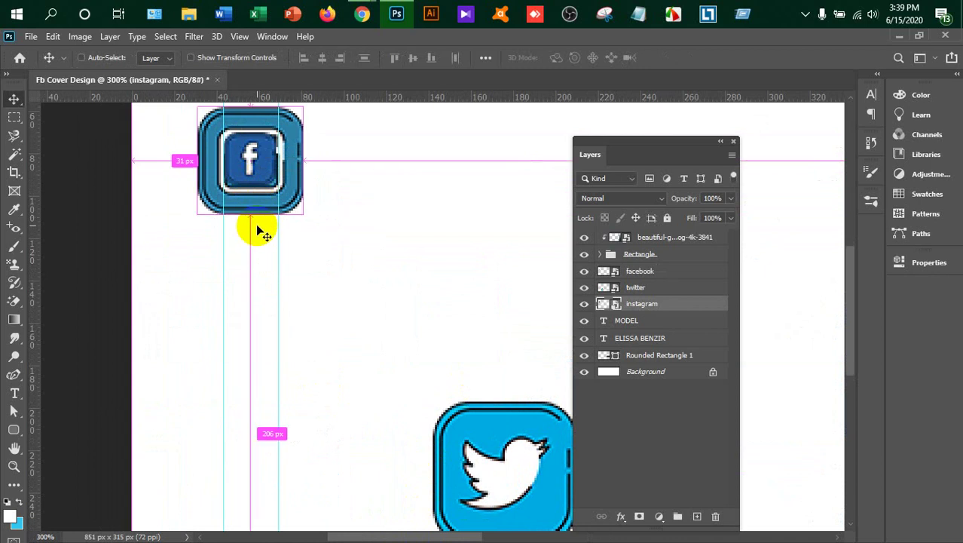
drag(256, 223, 255, 224)
key(ctrl+t)
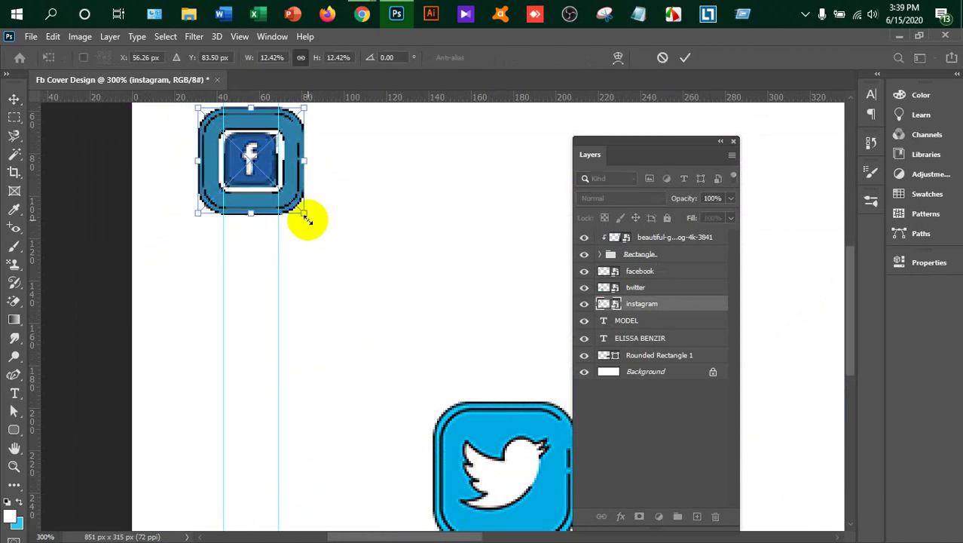
mouse_move(302, 215)
mouse_down()
mouse_move(273, 190)
mouse_move(256, 251)
mouse_up()
- Move the Twitter icon into the guide column and shrink it to match the others
mouse_move(476, 413)
mouse_down()
mouse_move(235, 167)
mouse_move(253, 173)
mouse_up()
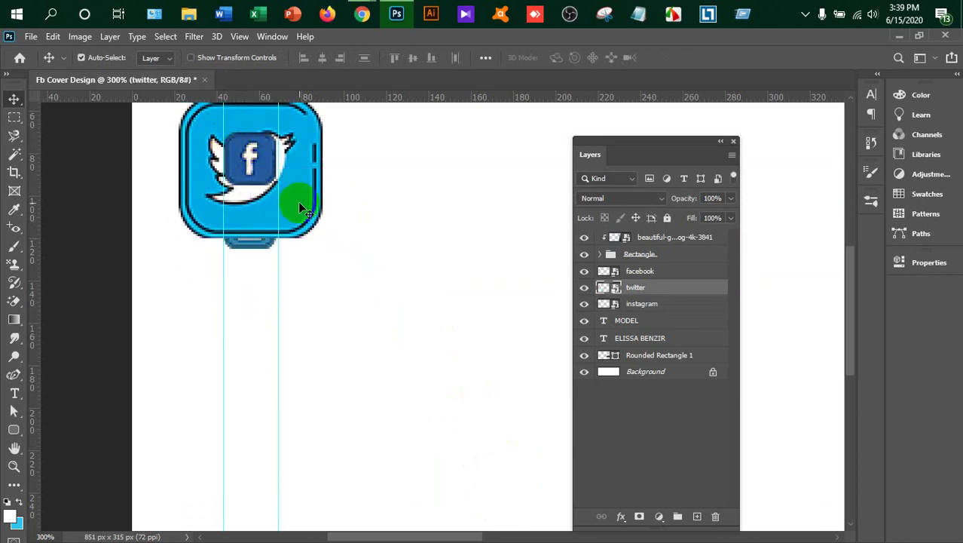
key(ctrl+t)
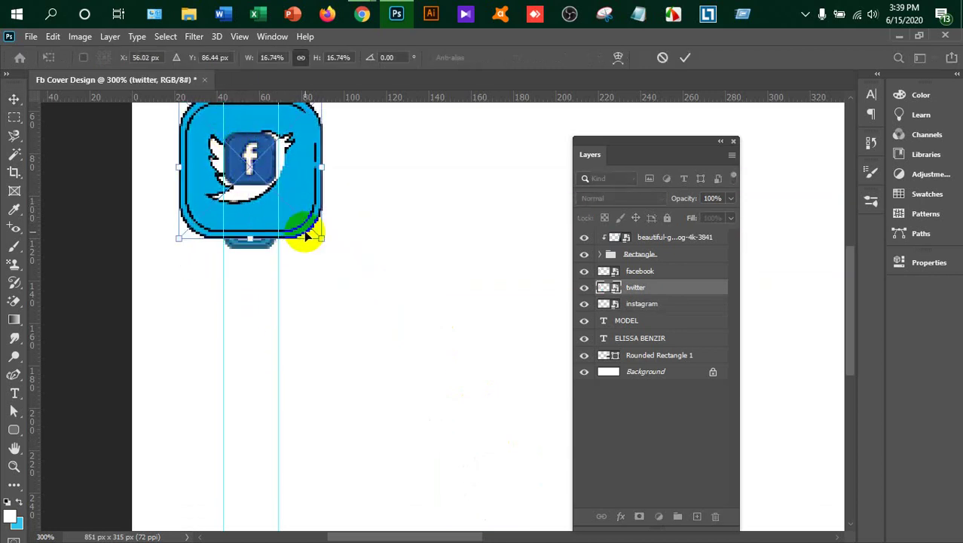
mouse_move(320, 236)
mouse_down()
mouse_move(295, 190)
mouse_move(252, 177)
mouse_move(274, 182)
mouse_up()
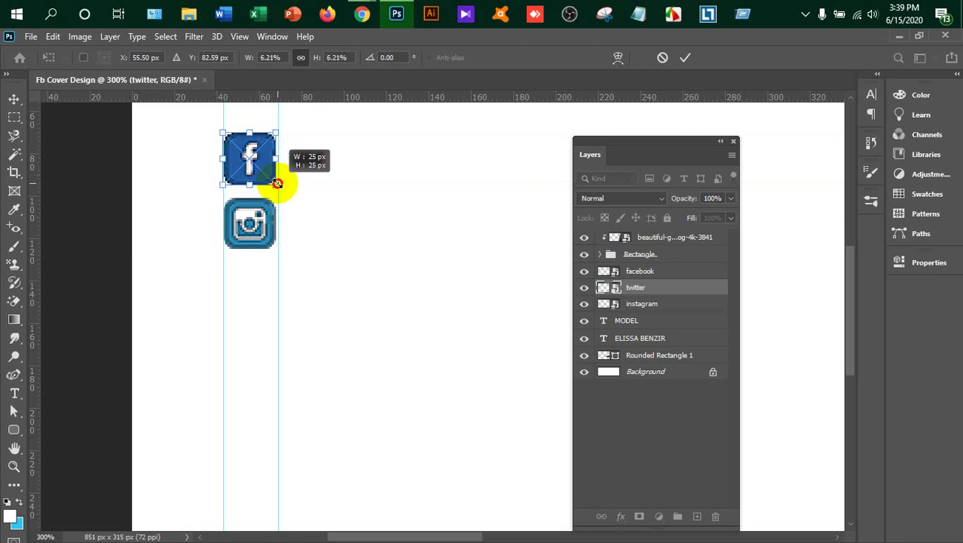
key(Return)
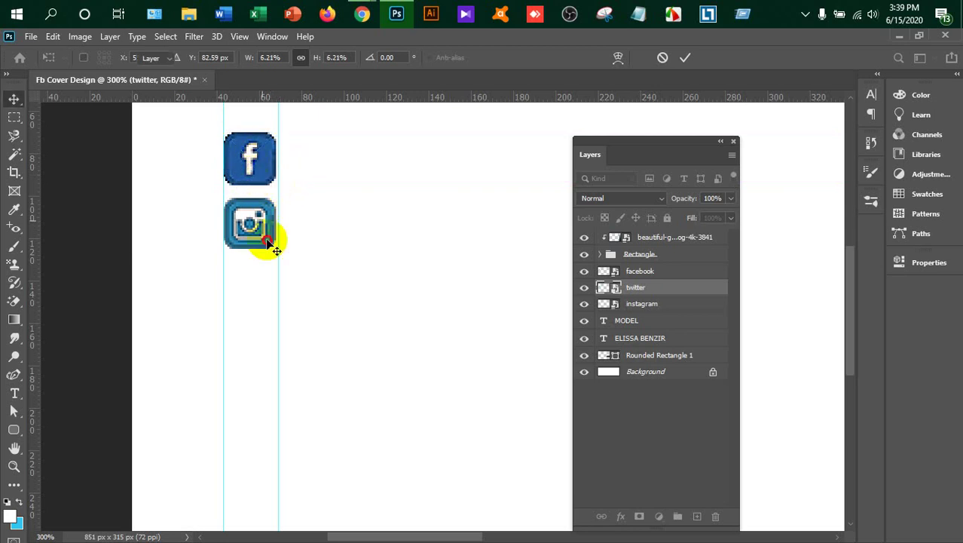
- Stack the icons as Facebook, Twitter, Instagram on the guide, then select all three layers
drag(251, 159, 254, 302)
drag(253, 224, 252, 385)
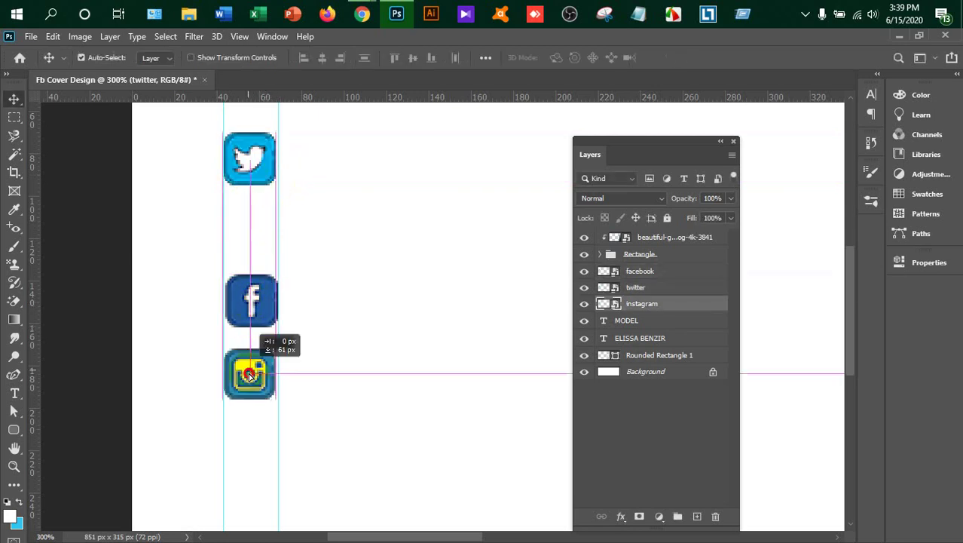
click(253, 296)
drag(252, 296, 260, 228)
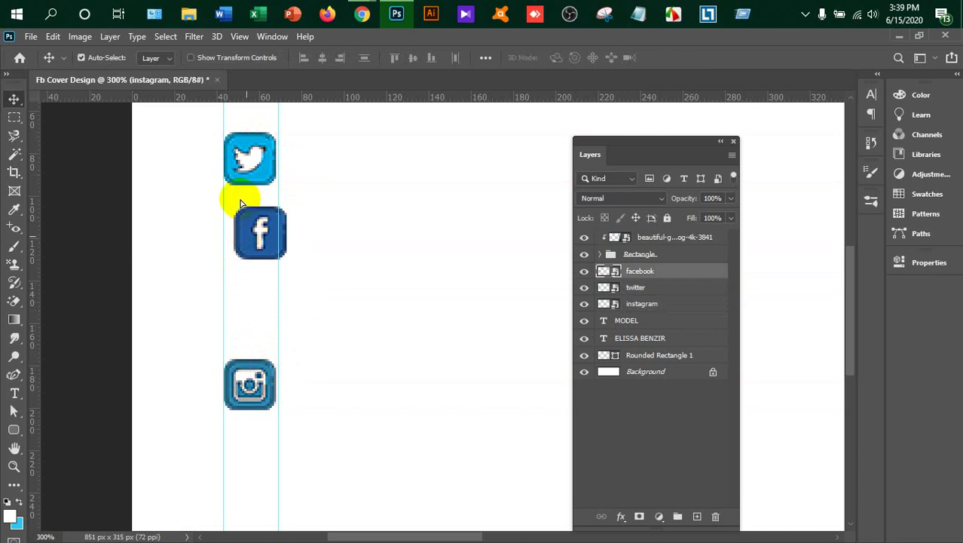
drag(251, 159, 262, 310)
drag(257, 241, 239, 241)
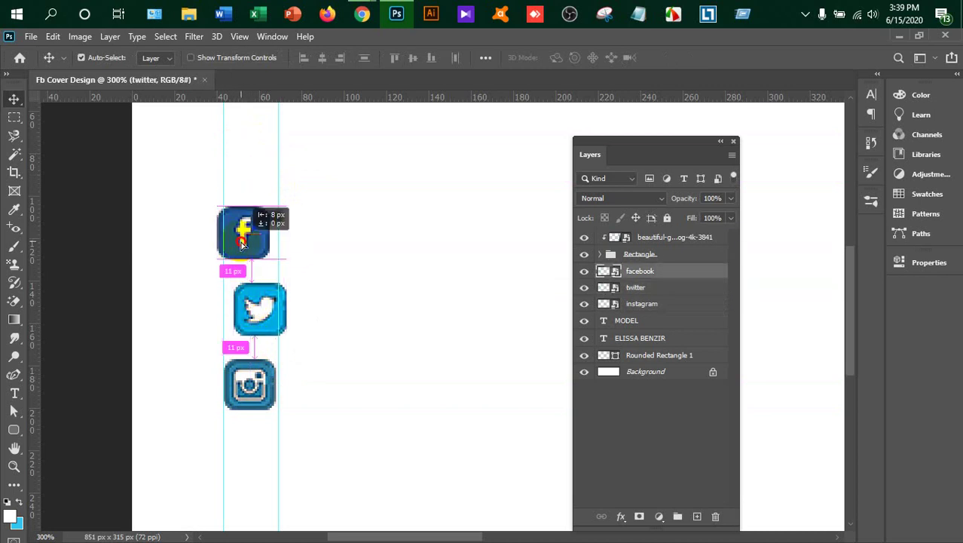
drag(264, 298, 254, 300)
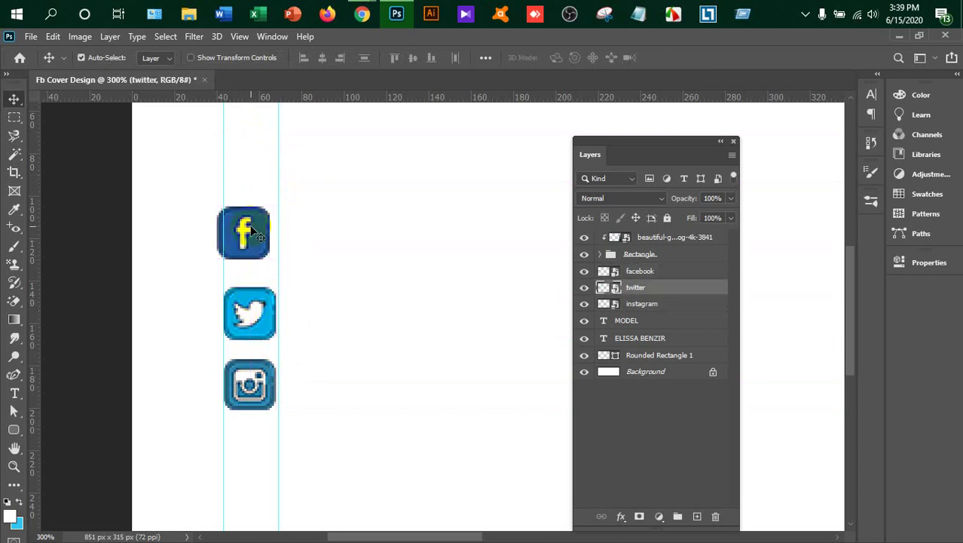
shift+click(252, 388)
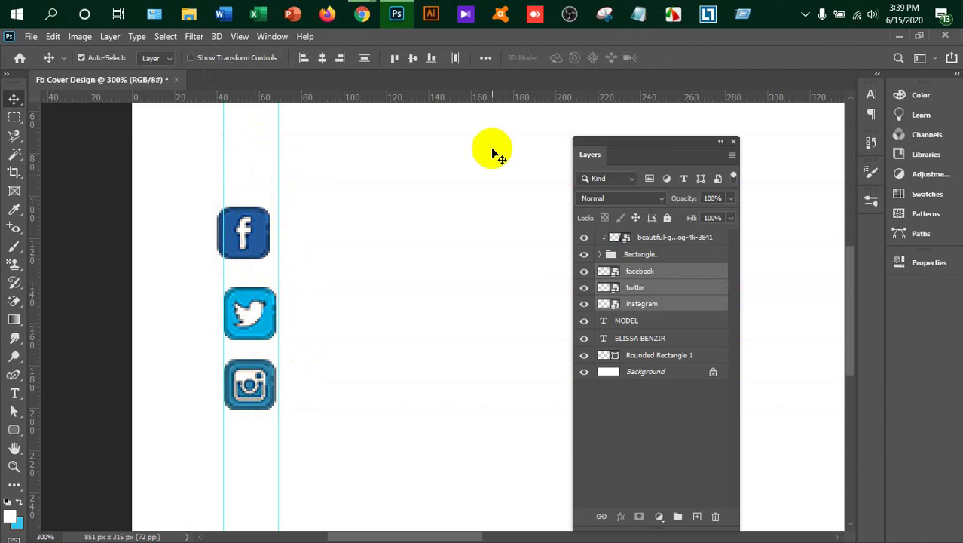
- Align the three icons' horizontal centers, distribute their vertical centers, and shift the guide to their edge
click(457, 69)
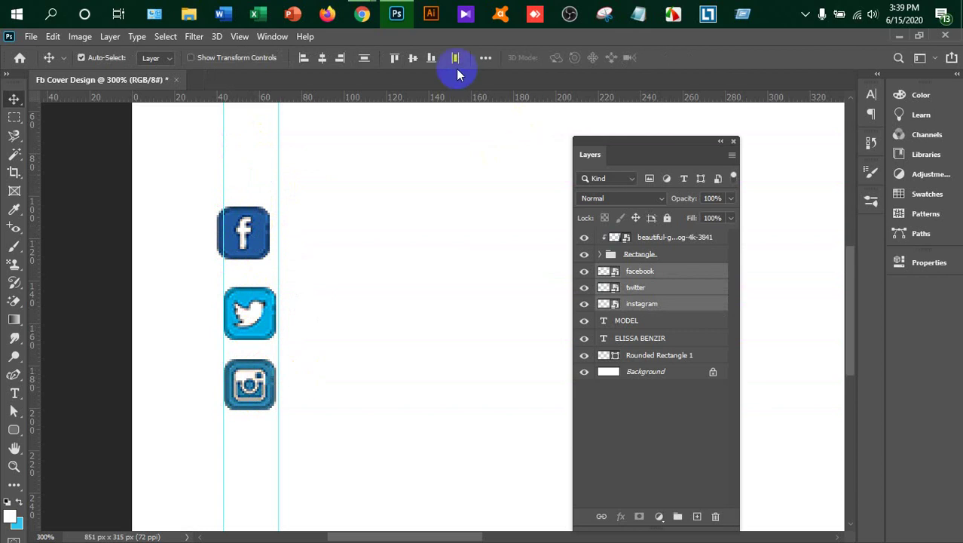
click(321, 59)
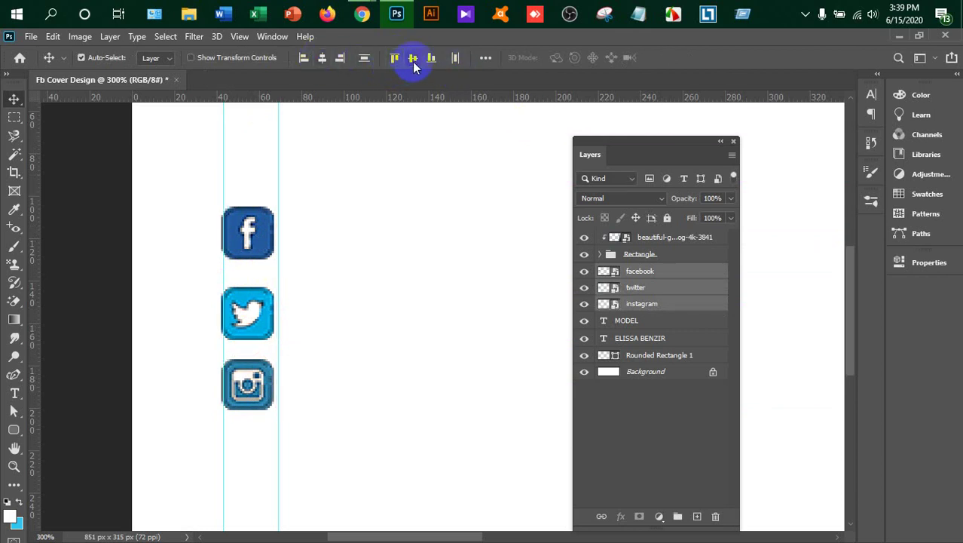
click(486, 60)
click(445, 141)
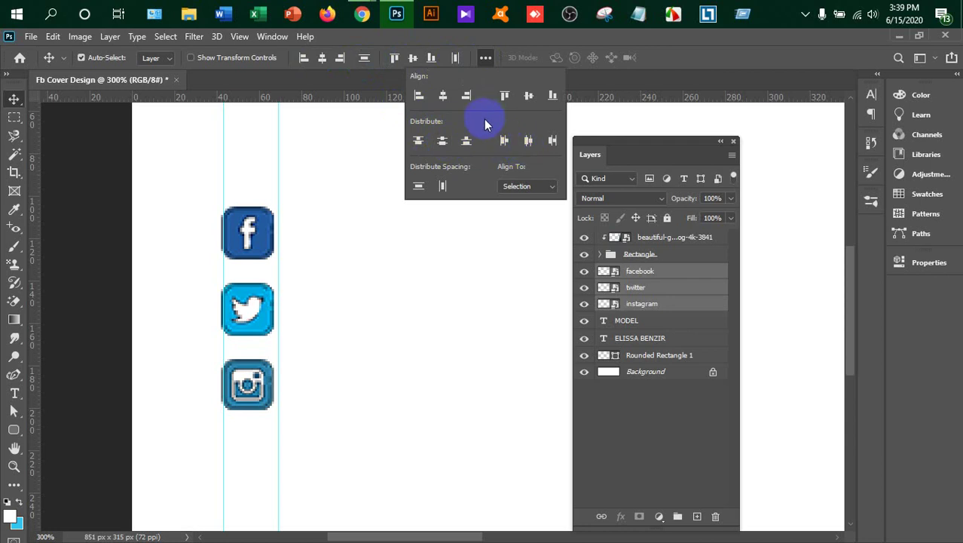
click(277, 195)
drag(278, 195, 273, 198)
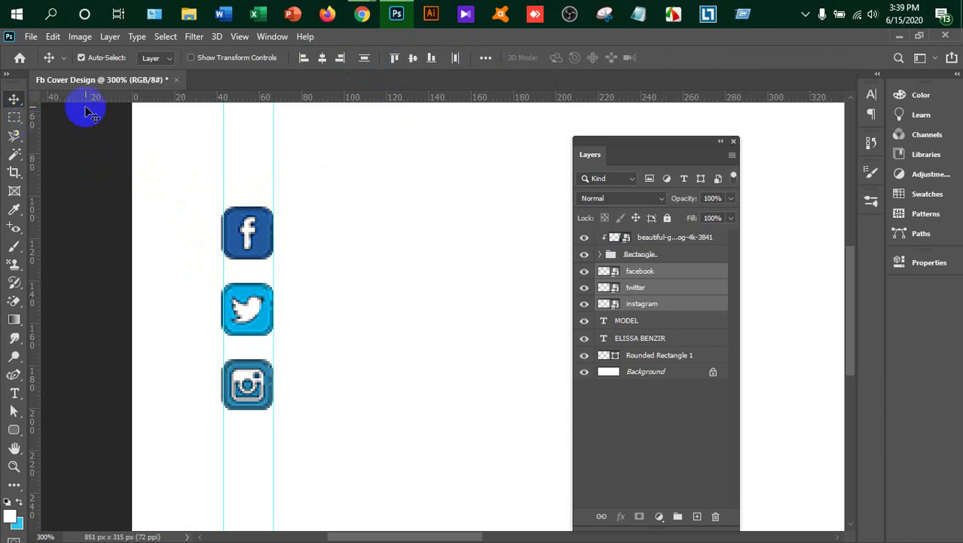
key(ctrl)
key(ctrl+0)
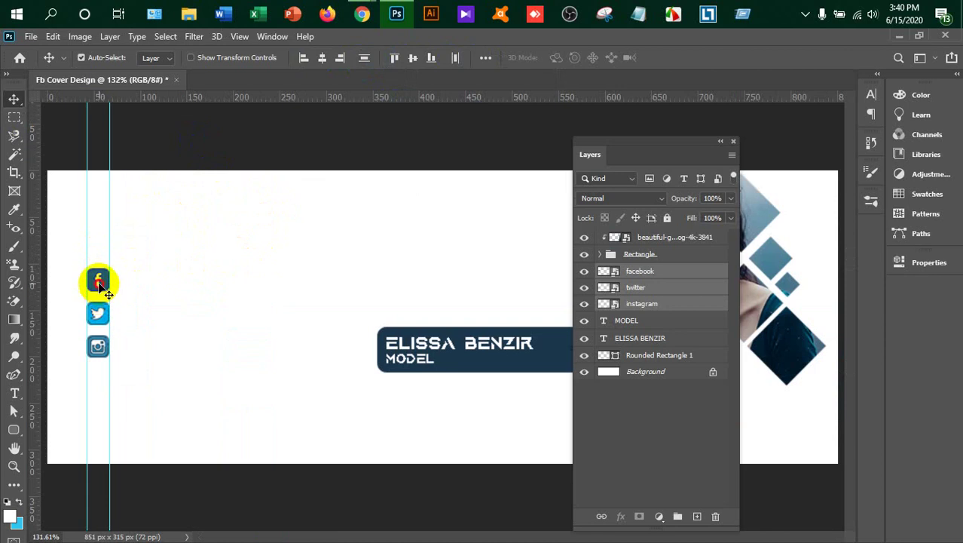
- Drag the three-icon column up into the cover's top-left corner, nudging it with arrow keys
mouse_move(103, 281)
mouse_down()
mouse_move(84, 285)
mouse_move(85, 231)
mouse_up()
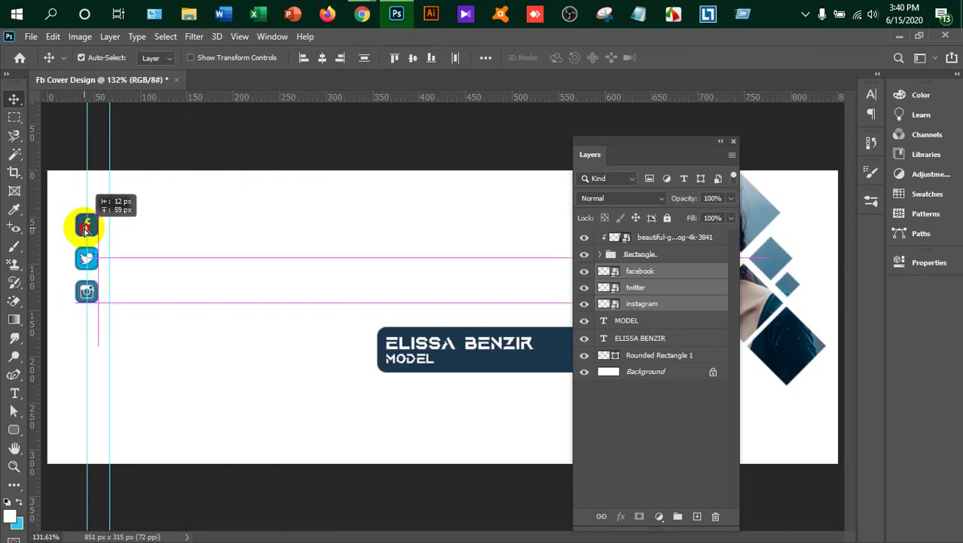
drag(84, 232, 87, 213)
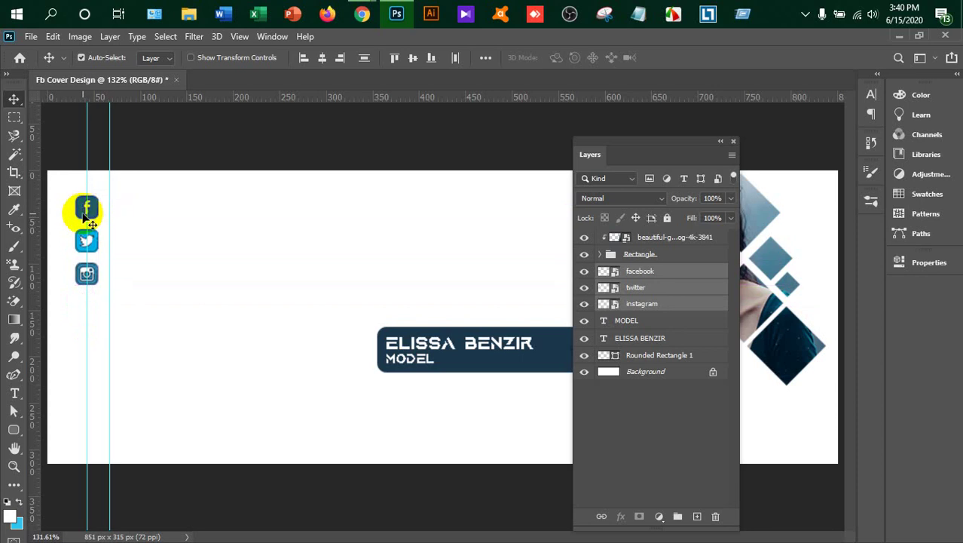
key(Left)
key(Left)
key(Left)
key(Left)
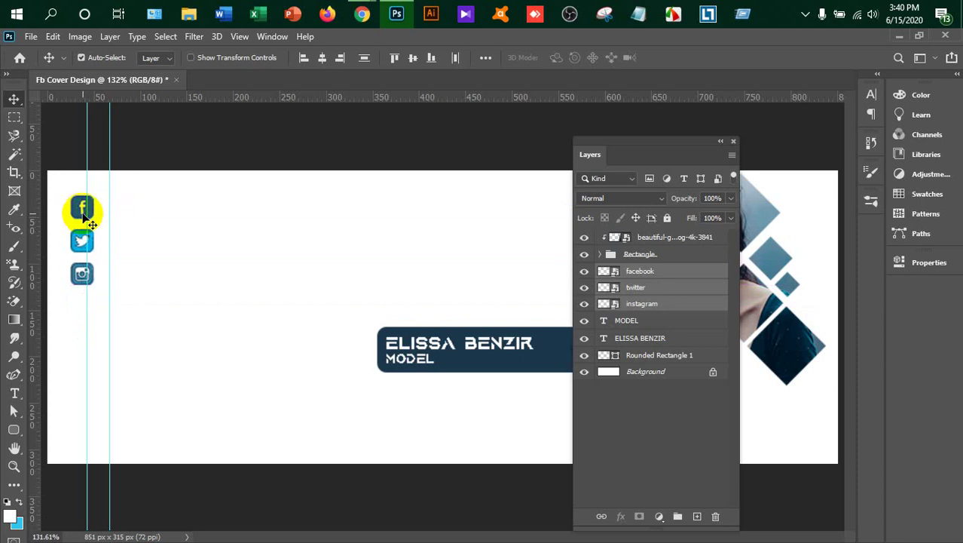
key(Right)
key(Right)
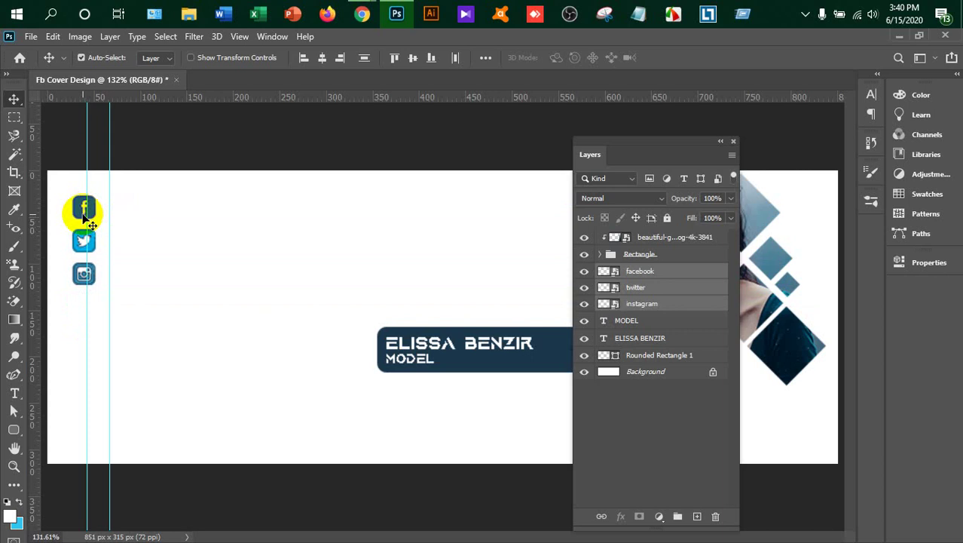
mouse_move(81, 238)
mouse_down()
mouse_move(82, 401)
mouse_move(75, 239)
mouse_move(83, 236)
mouse_up()
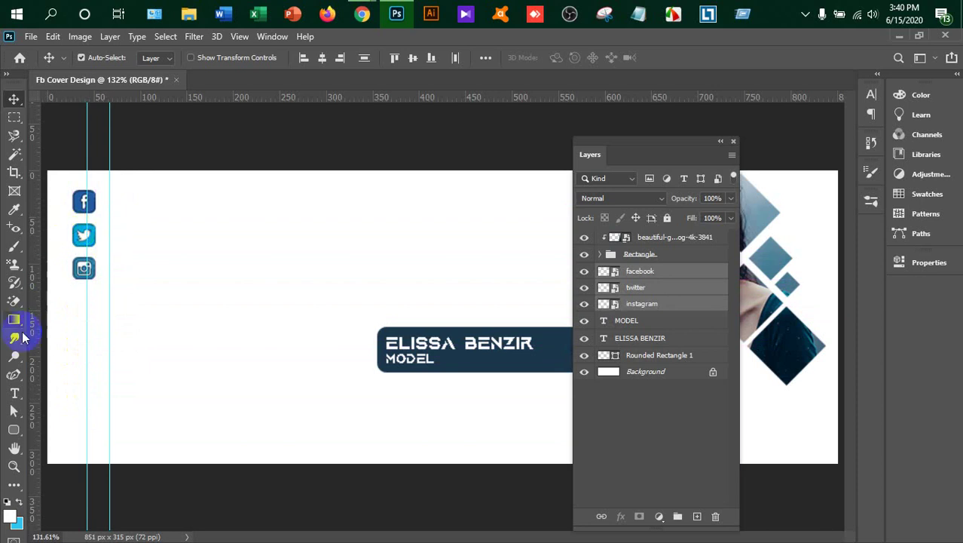
- Start an empty Horizontal Type layer beside the icon column, above the name banner
click(15, 392)
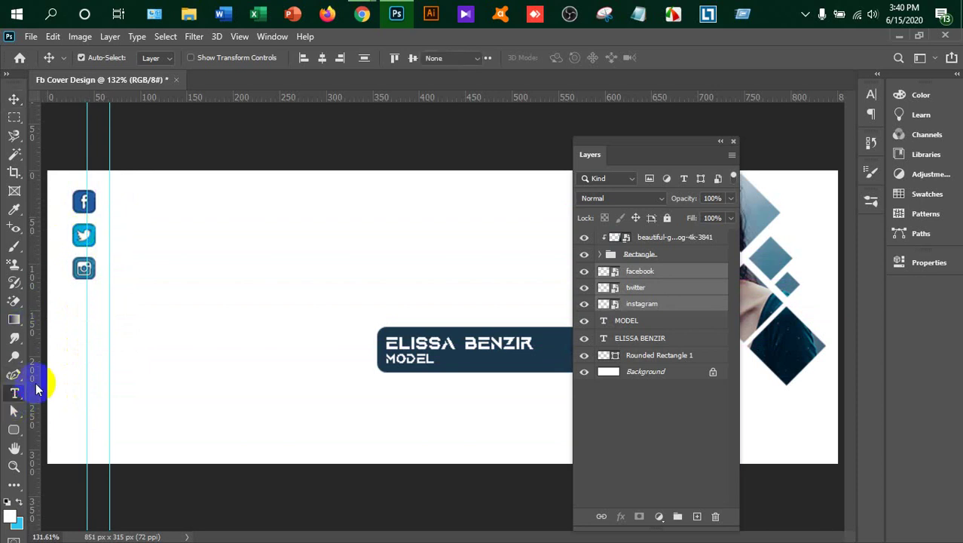
click(193, 254)
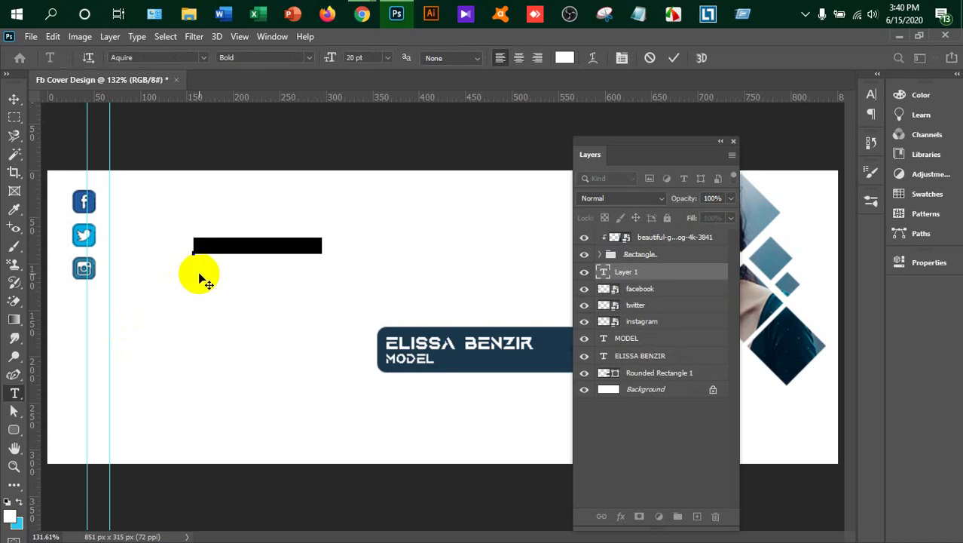
key(BackSpace)
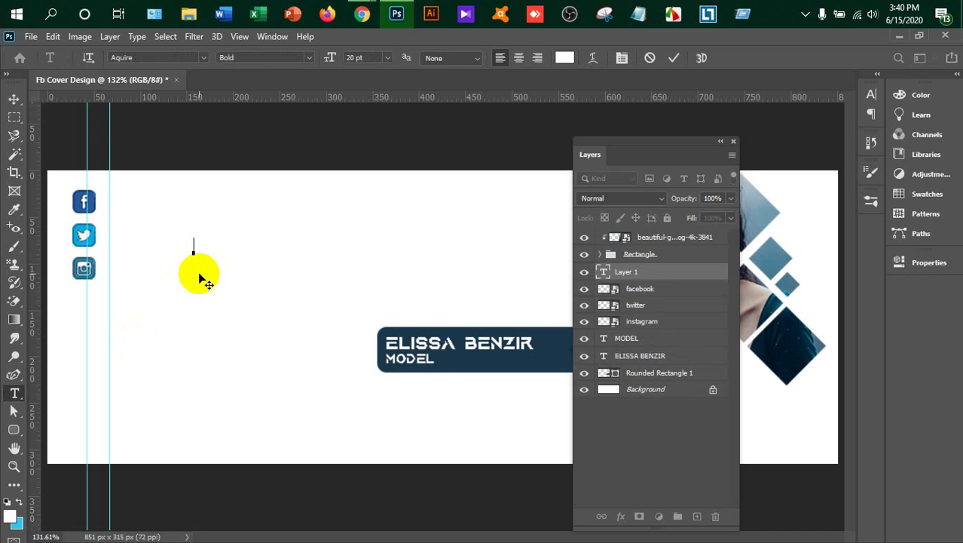
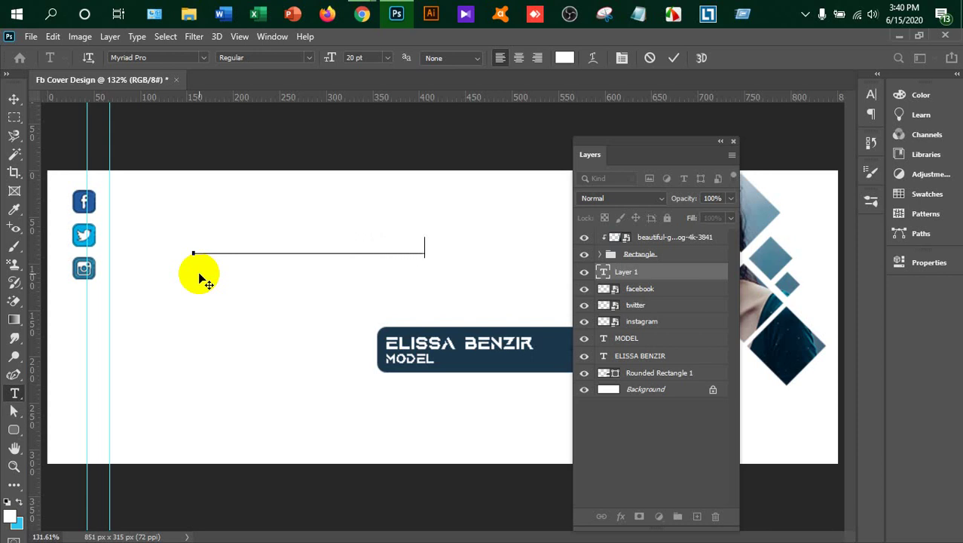
key(ctrl+a)
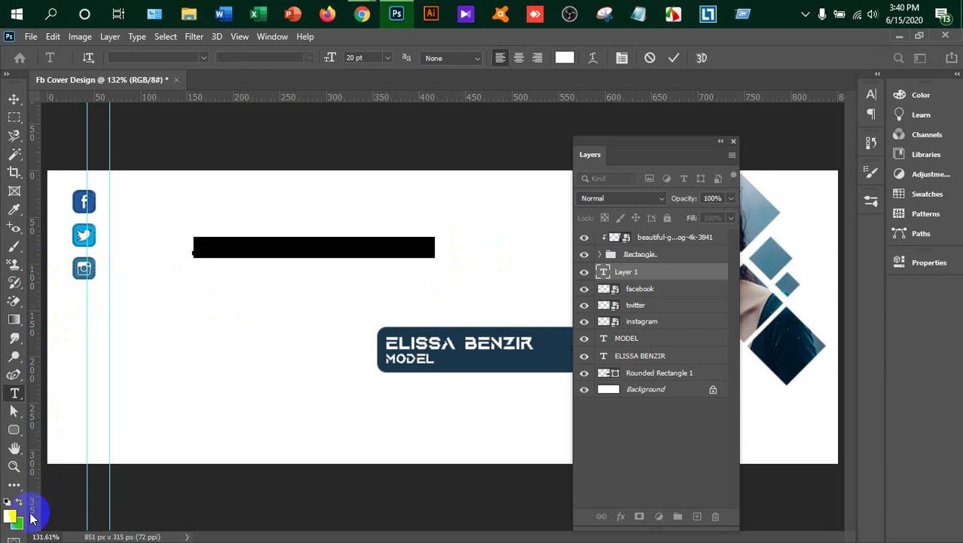
click(14, 209)
click(477, 384)
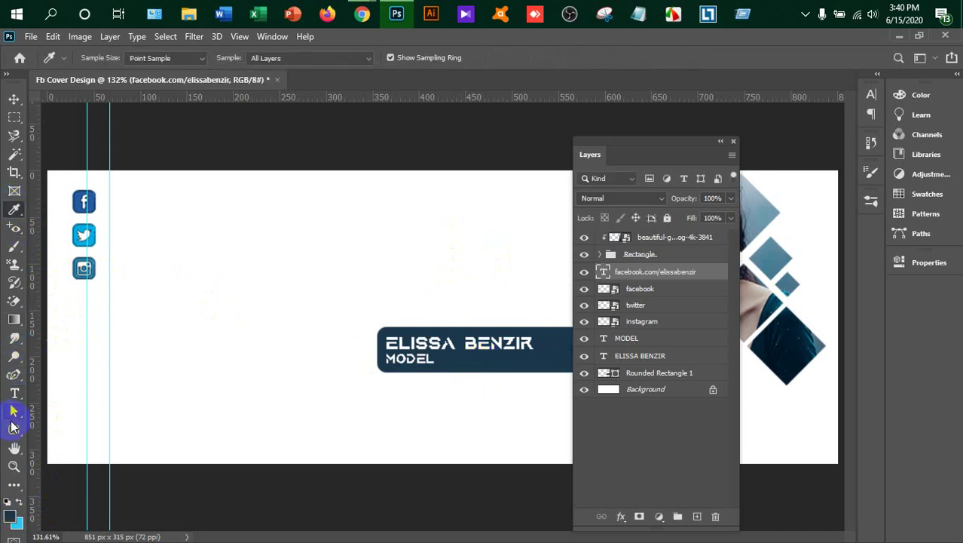
click(14, 392)
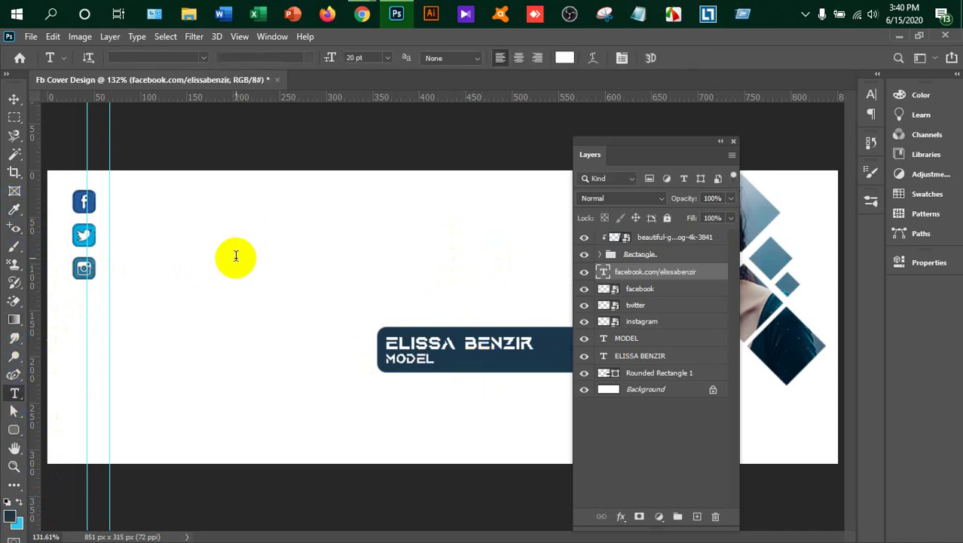
click(252, 251)
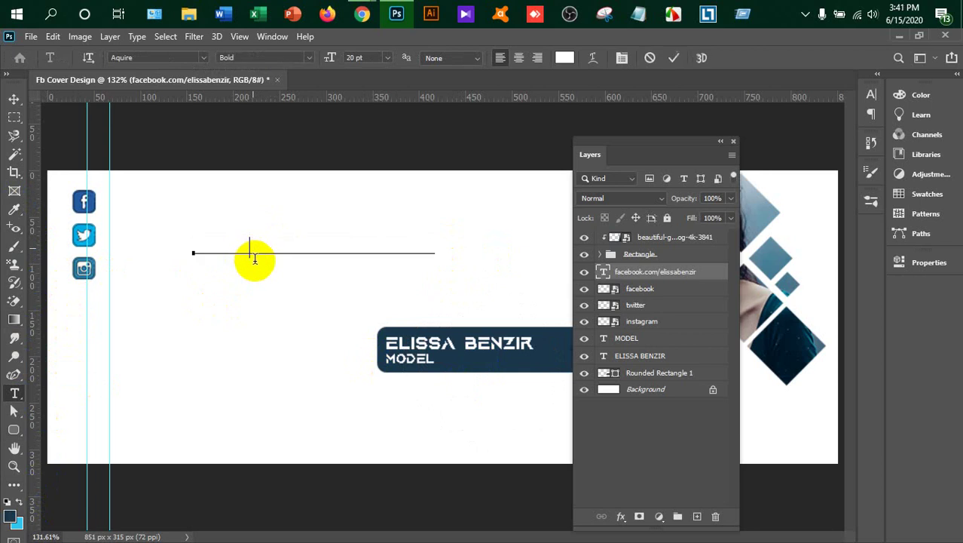
double_click(252, 253)
click(12, 518)
click(790, 312)
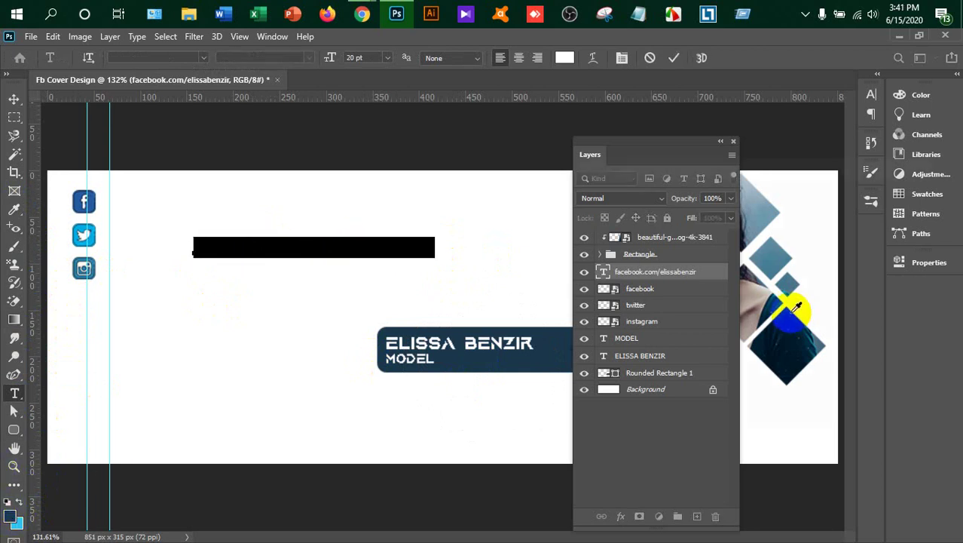
click(803, 223)
click(880, 188)
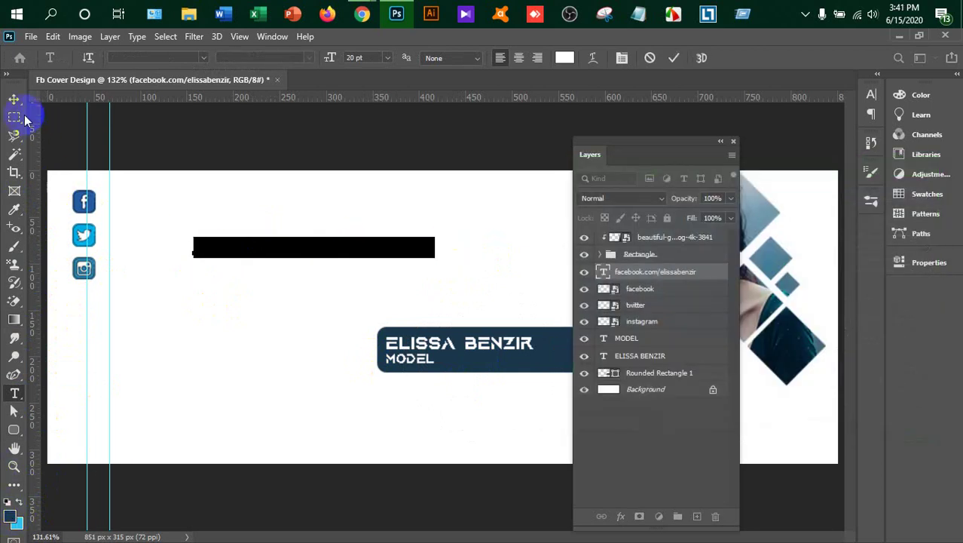
- Move the URL text beside the Facebook icon at top-left
click(14, 98)
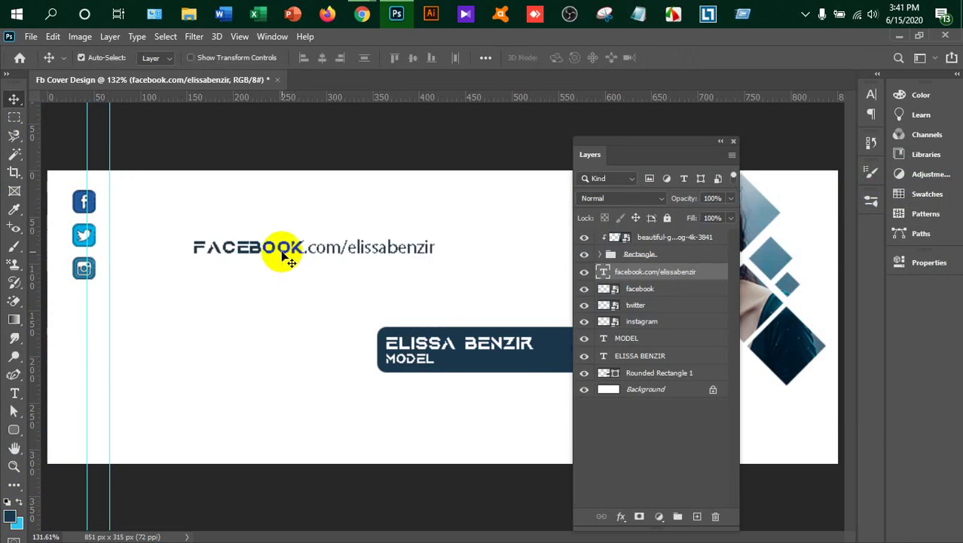
drag(285, 252, 202, 213)
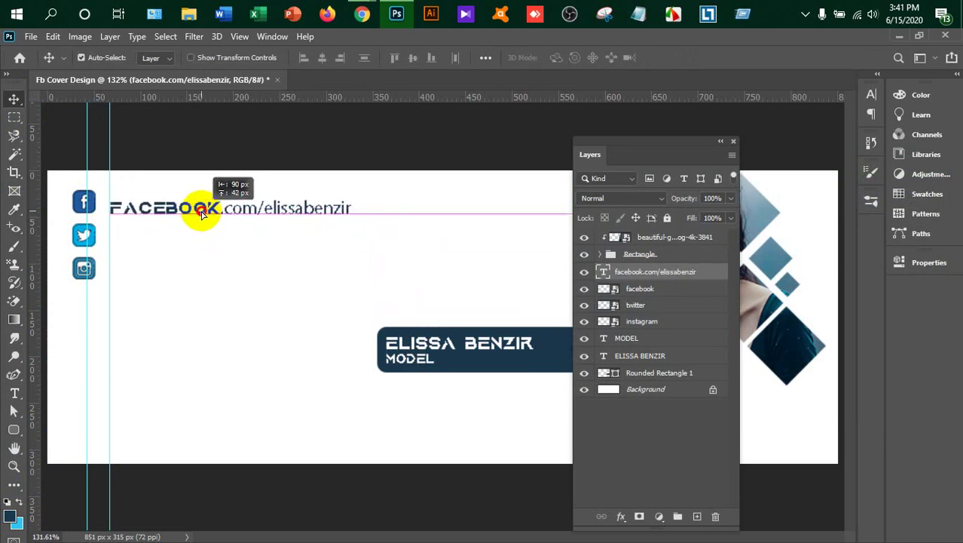
drag(202, 213, 194, 213)
- Set the URL text size to 15 pt
key(t)
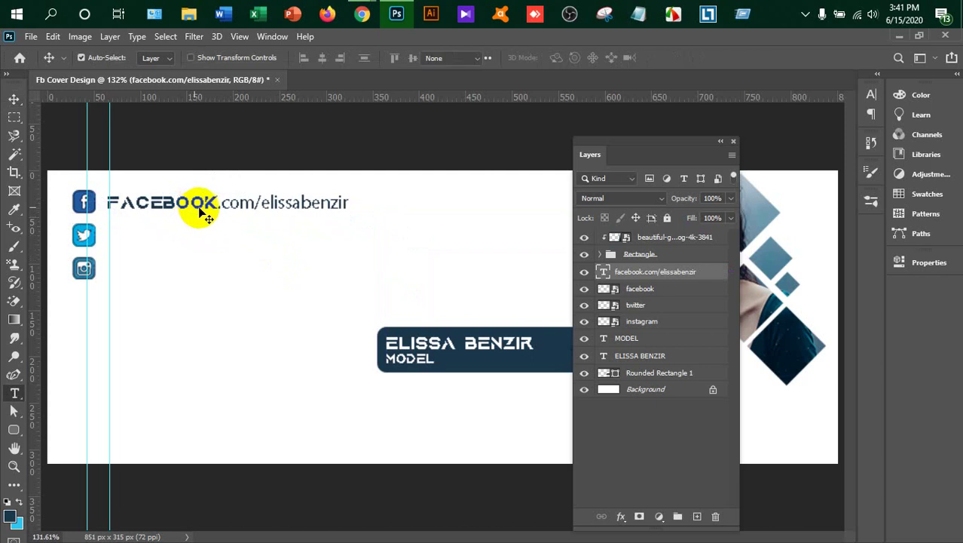
click(220, 202)
key(ctrl+a)
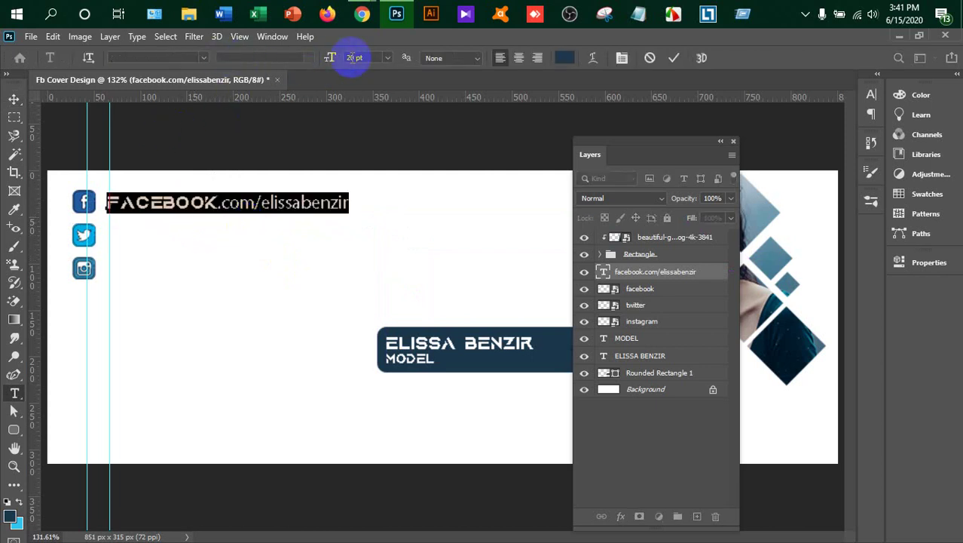
click(387, 58)
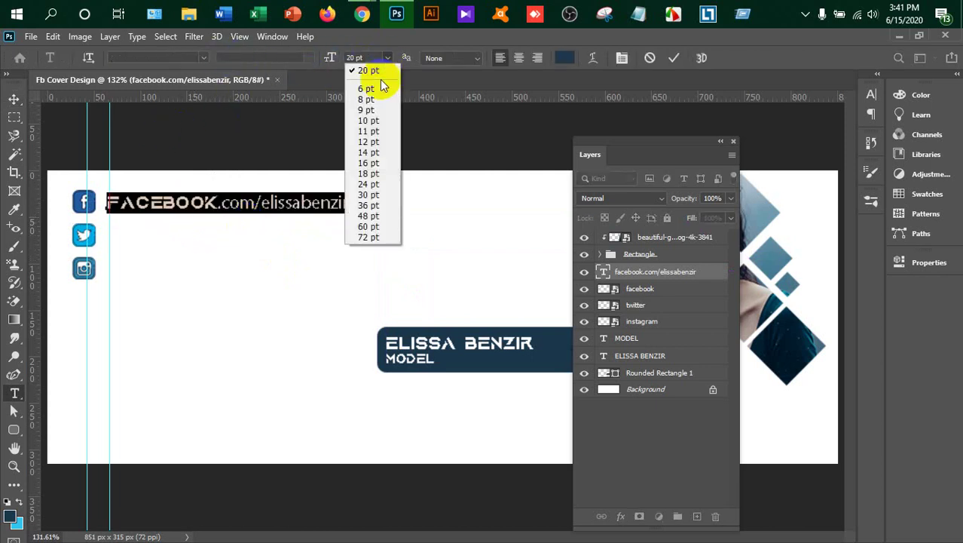
click(369, 152)
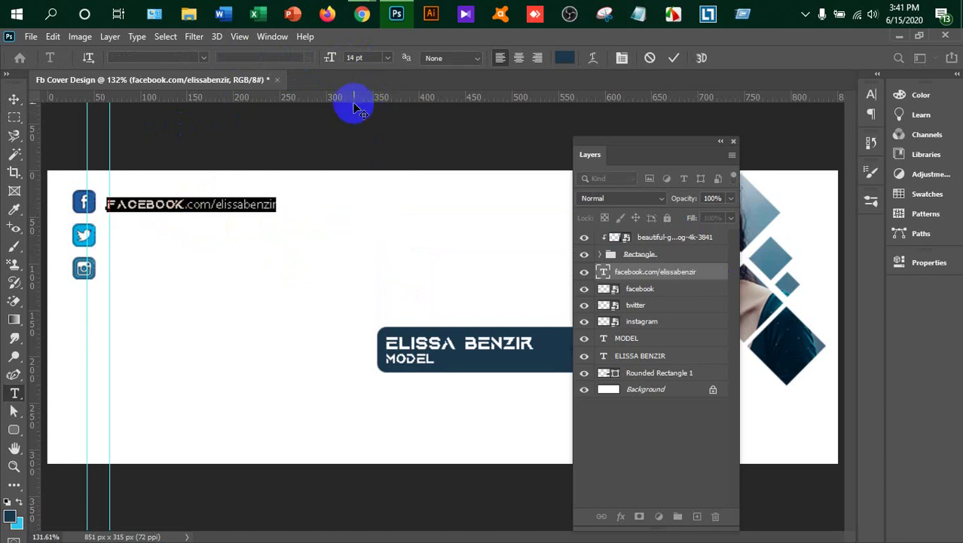
click(365, 58)
text(15)
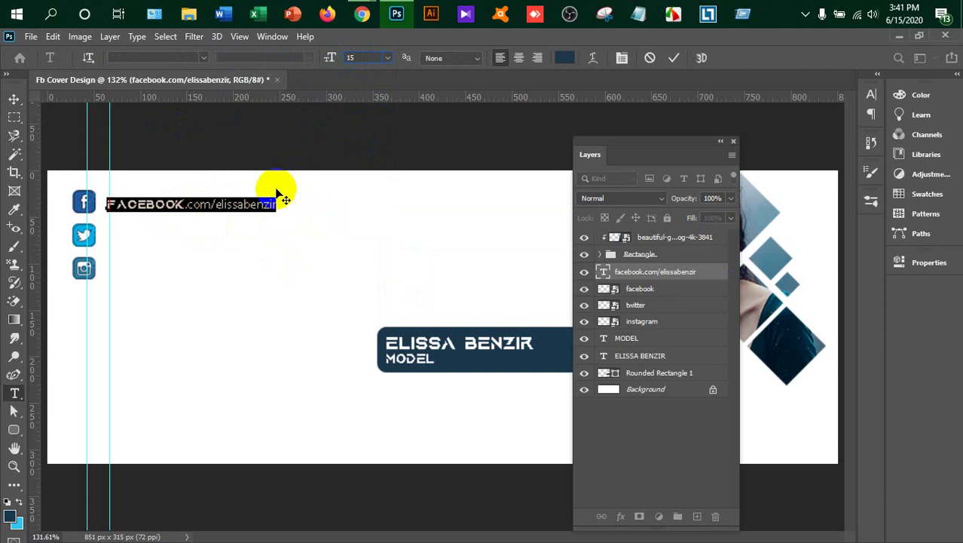
mouse_move(278, 204)
mouse_down()
mouse_move(193, 202)
mouse_move(227, 205)
mouse_up()
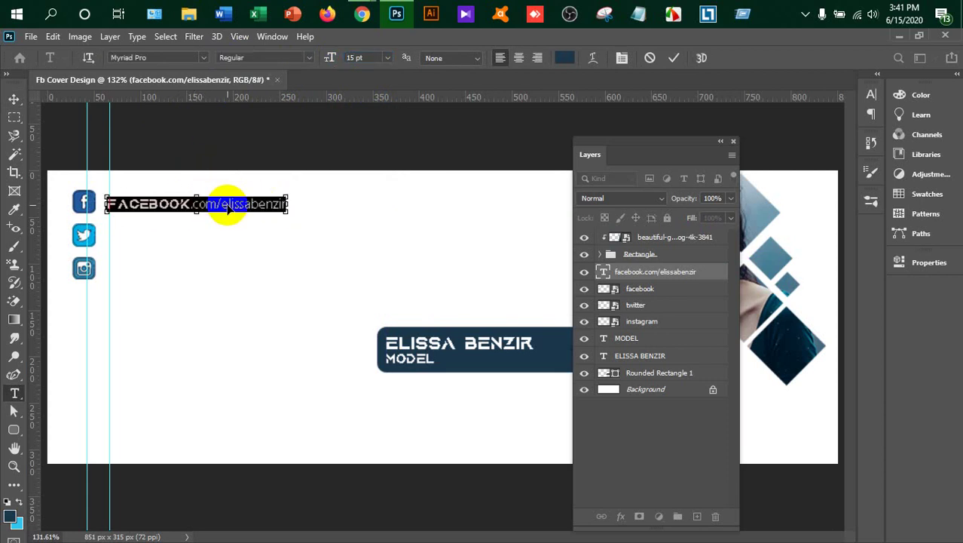
- Change the URL text font to Aquire Regular
click(39, 158)
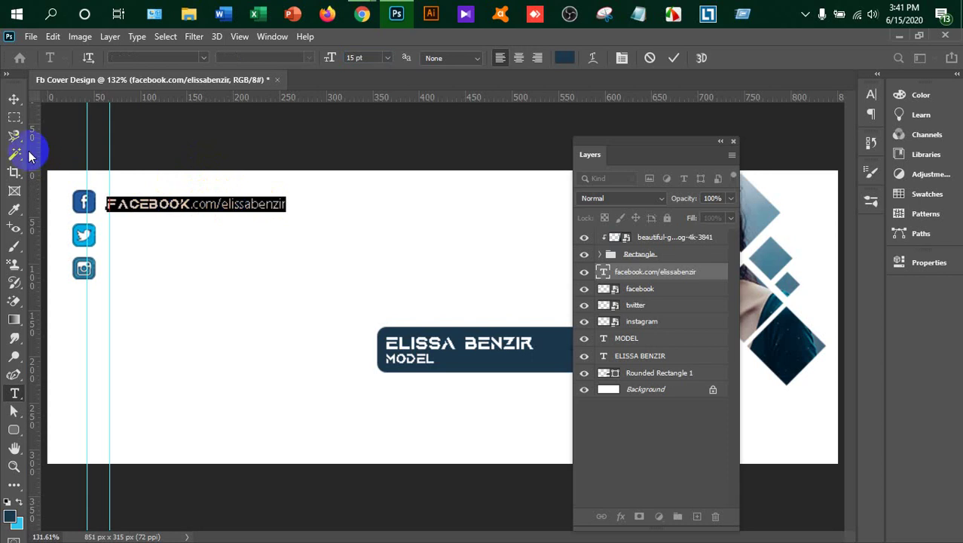
click(145, 63)
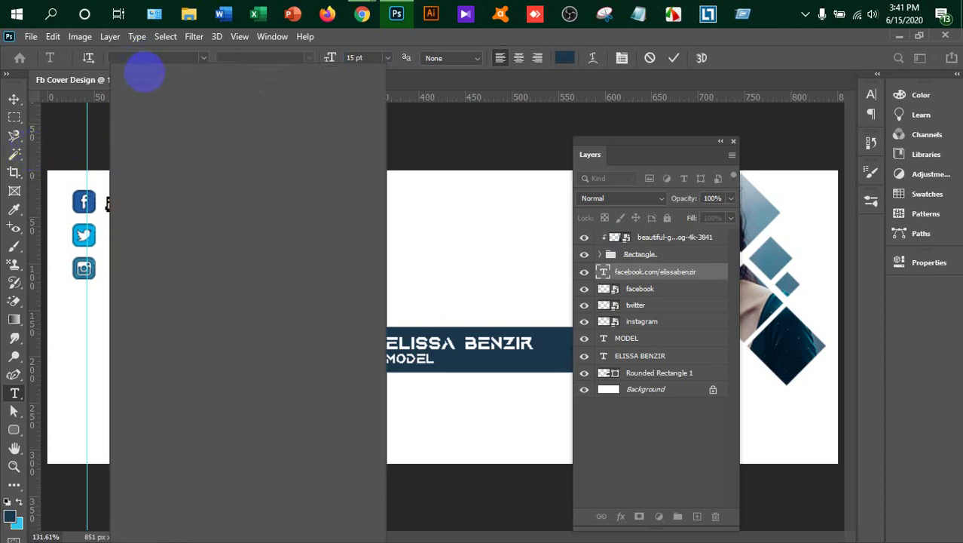
text(aqu)
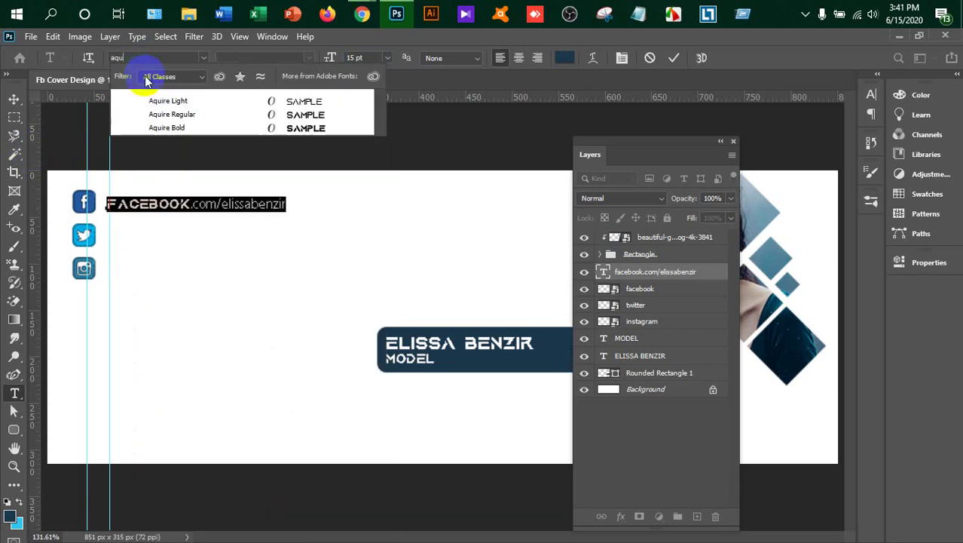
click(174, 119)
mouse_move(191, 200)
mouse_down()
mouse_move(294, 217)
mouse_move(323, 205)
mouse_up()
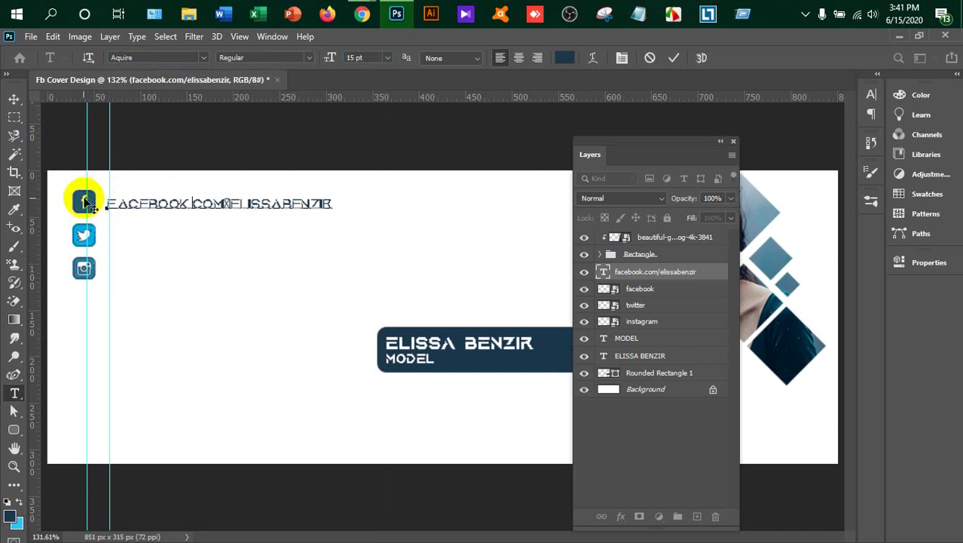
click(328, 203)
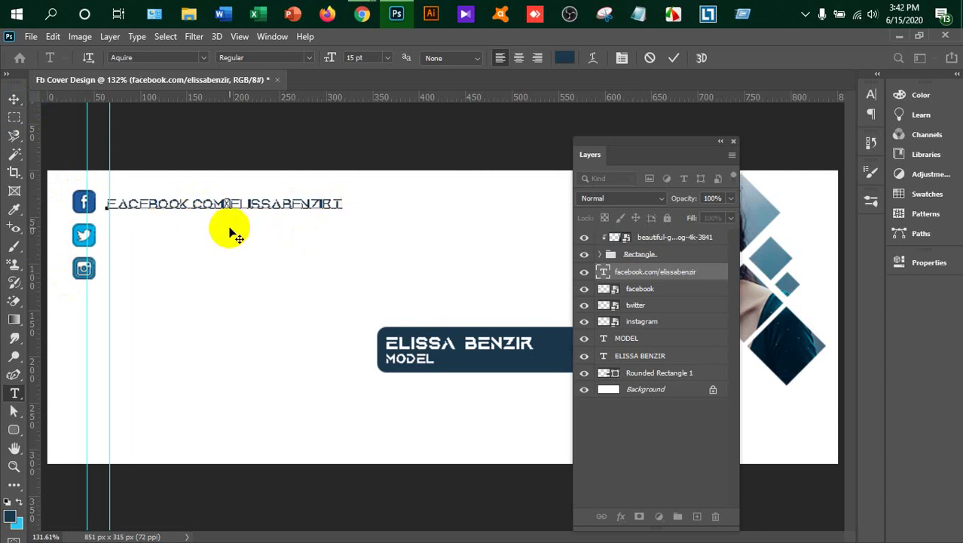
- Set the URL line to Arial Bold and delete the stray trailing 't'
key(ctrl+t)
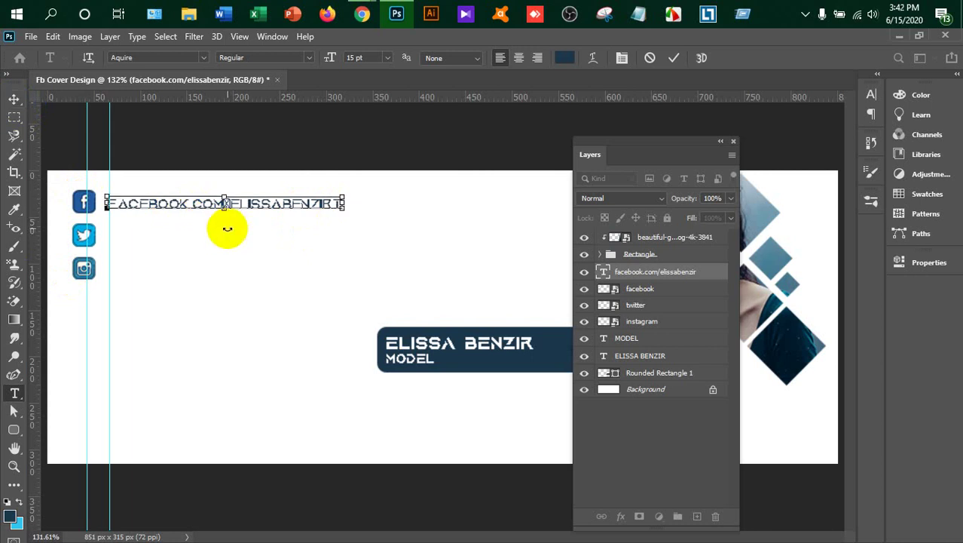
key(ctrl+a)
click(132, 57)
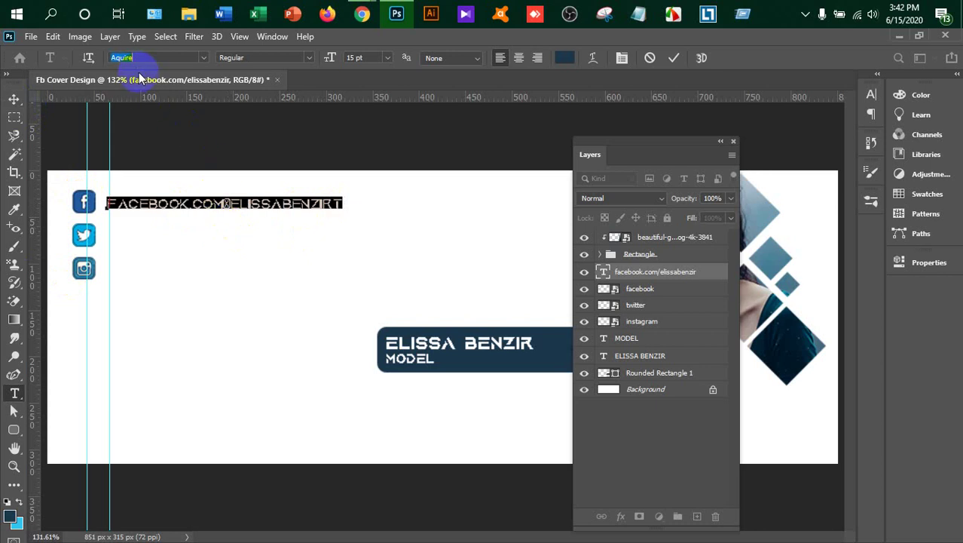
text(aria)
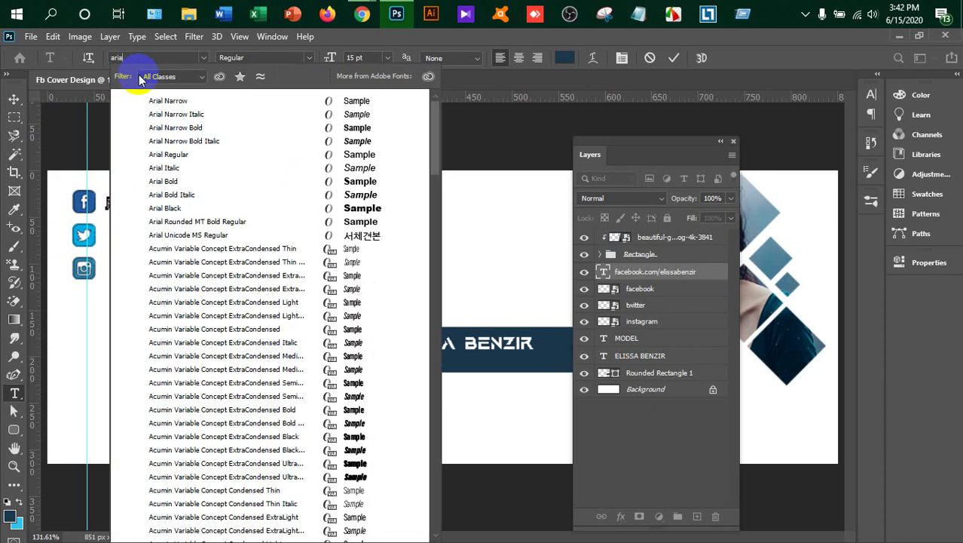
key(Down)
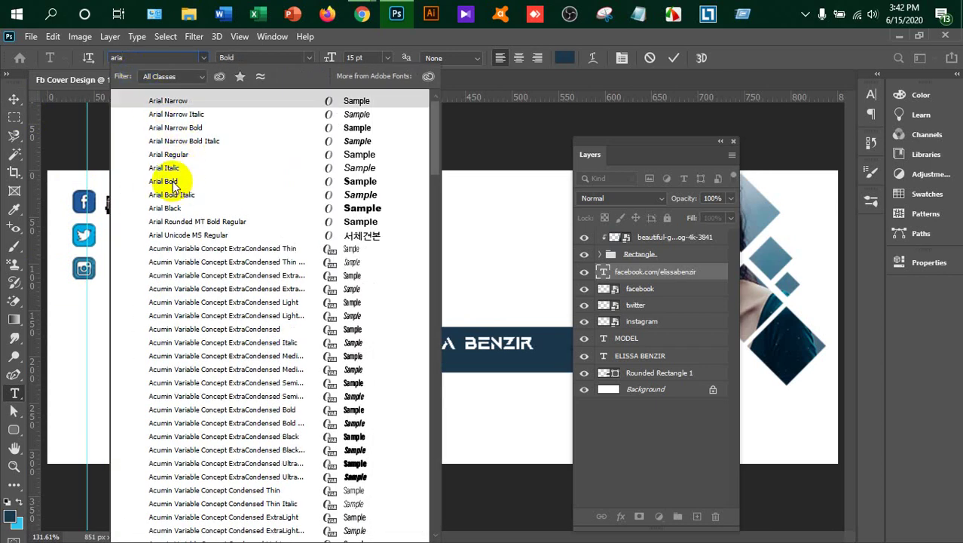
key(Down)
key(Down)
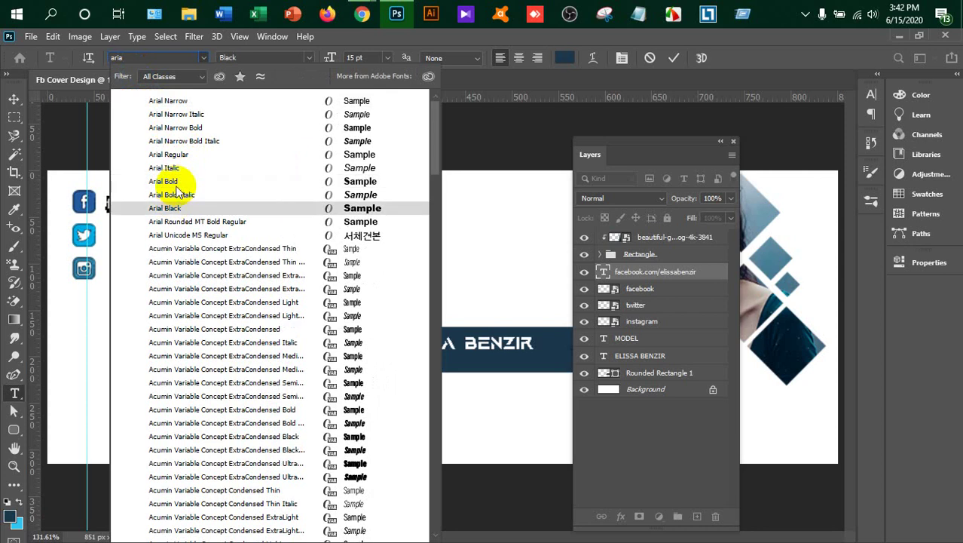
key(Escape)
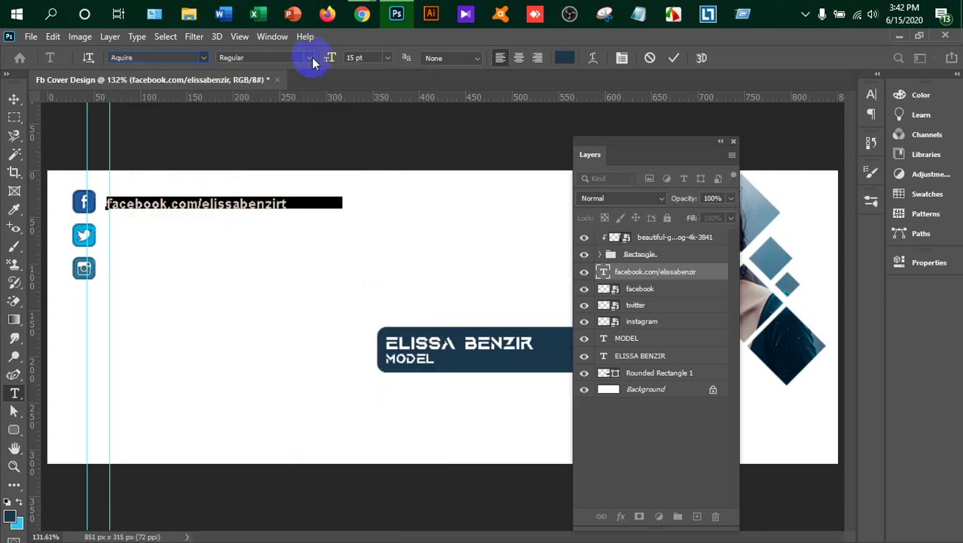
click(310, 58)
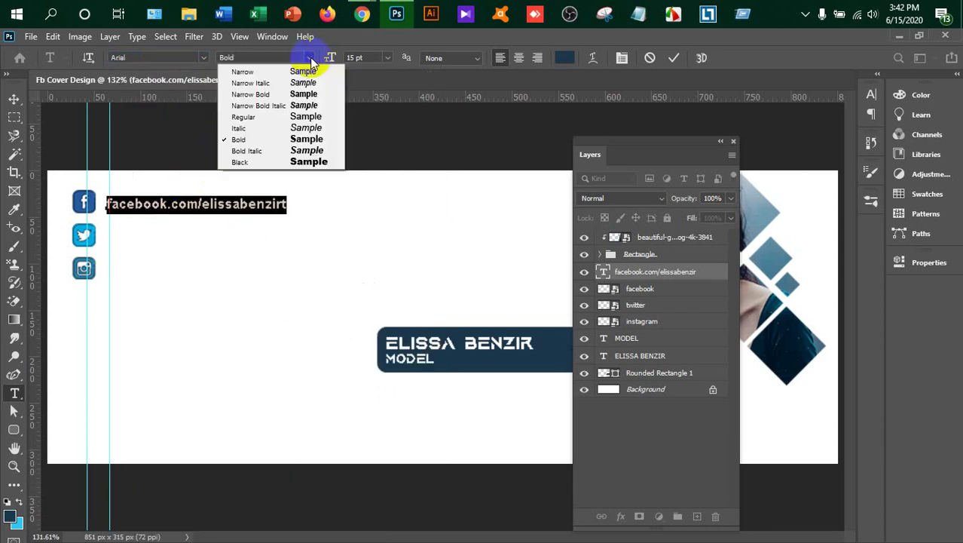
click(228, 216)
click(278, 203)
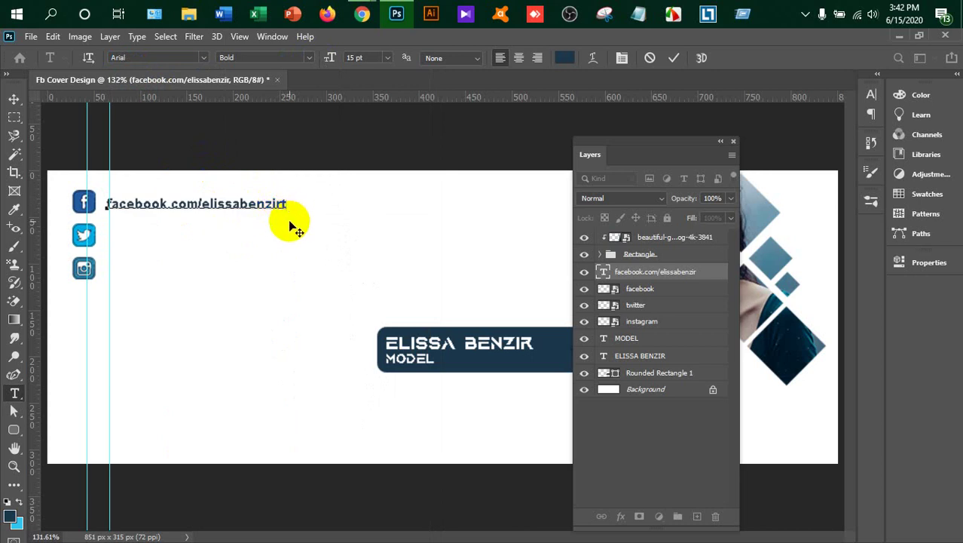
key(BackSpace)
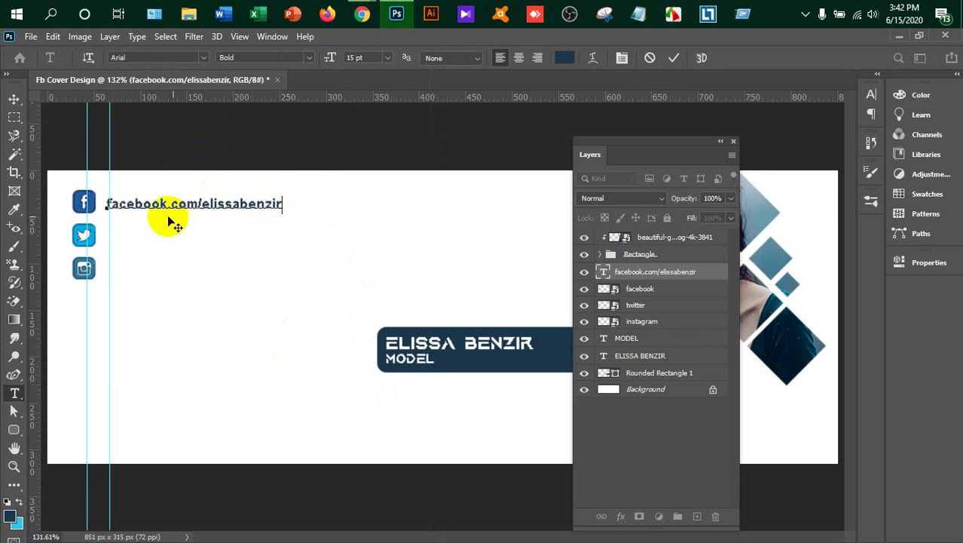
- Nudge the URL line left and place copies beside the Twitter and Instagram icons
click(14, 98)
mouse_move(187, 215)
mouse_down()
mouse_move(175, 209)
mouse_move(185, 207)
mouse_move(174, 271)
mouse_move(164, 240)
mouse_move(181, 273)
mouse_up()
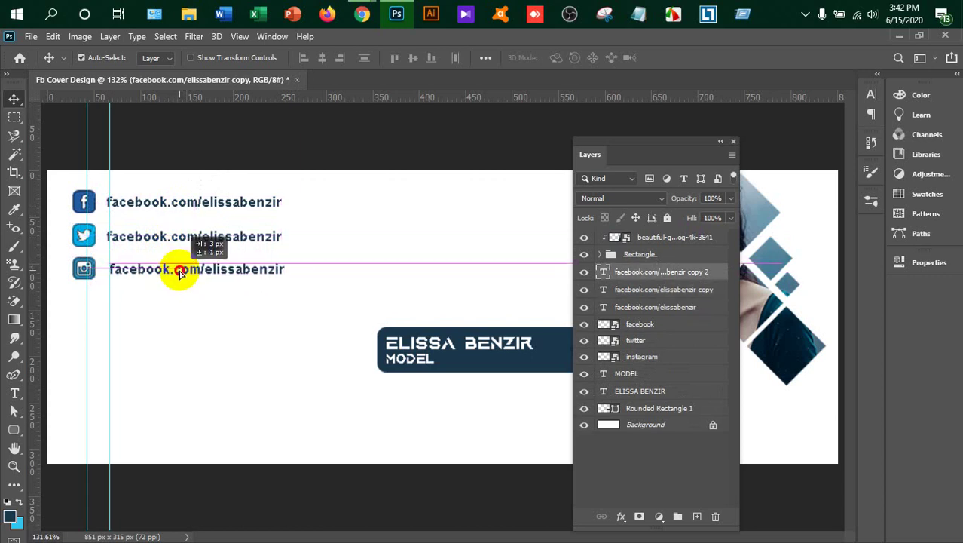
drag(179, 274, 178, 273)
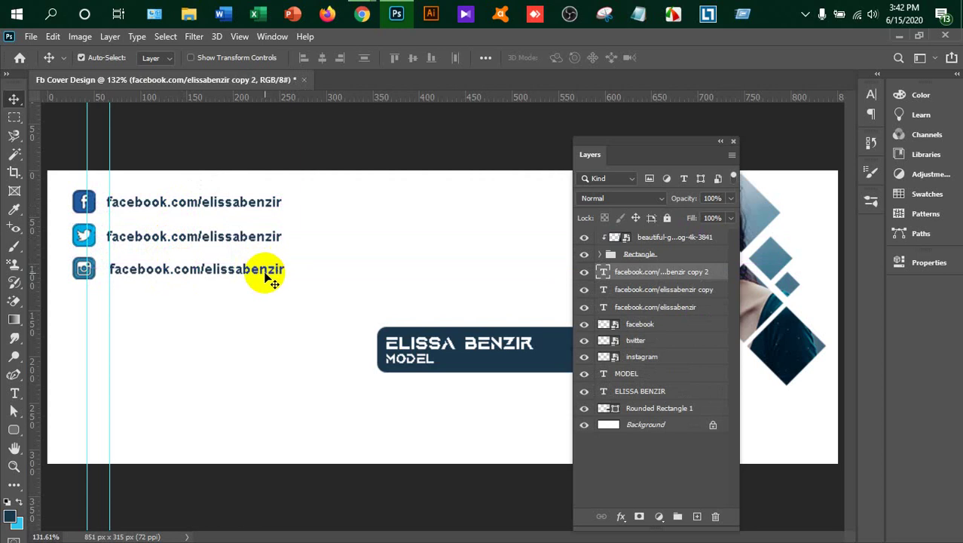
key(t)
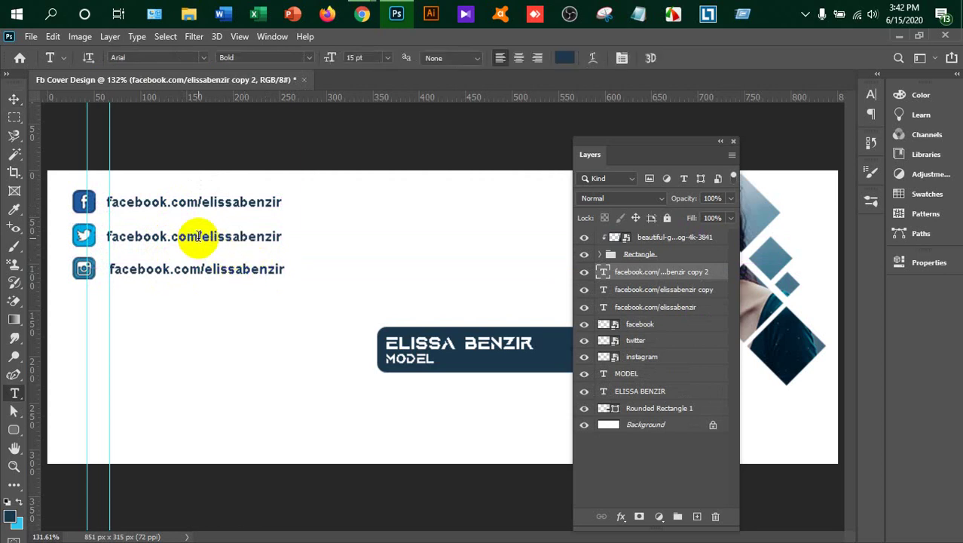
click(198, 236)
drag(168, 236, 106, 235)
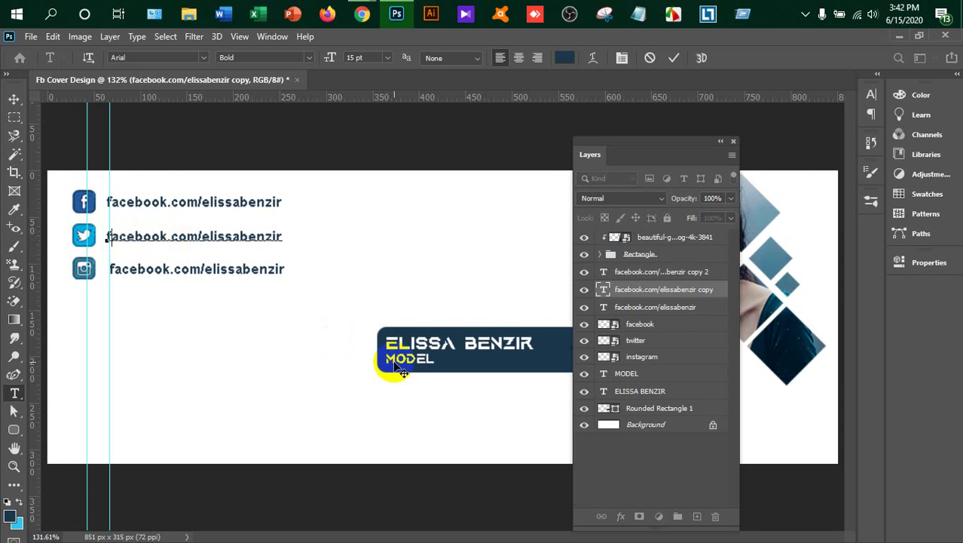
text(twittw)
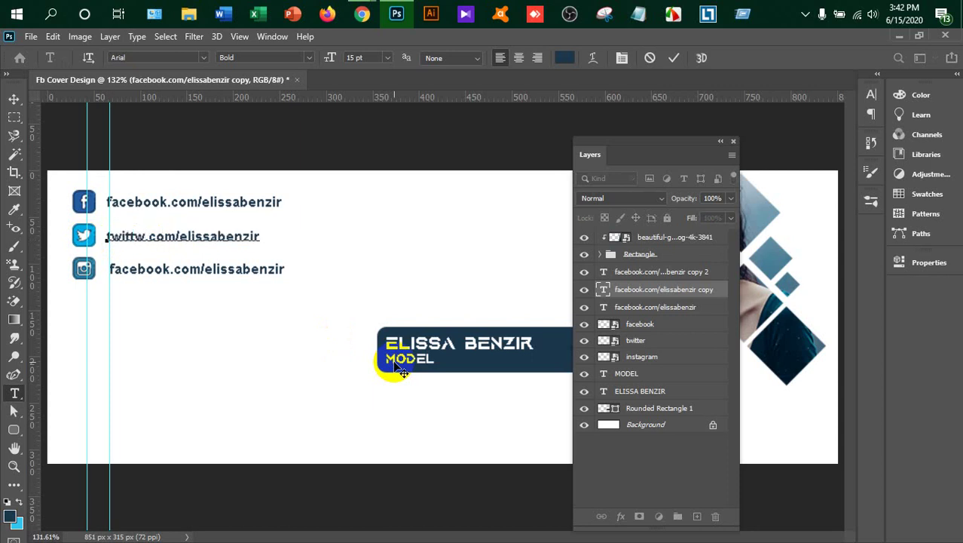
key(BackSpace)
text(er)
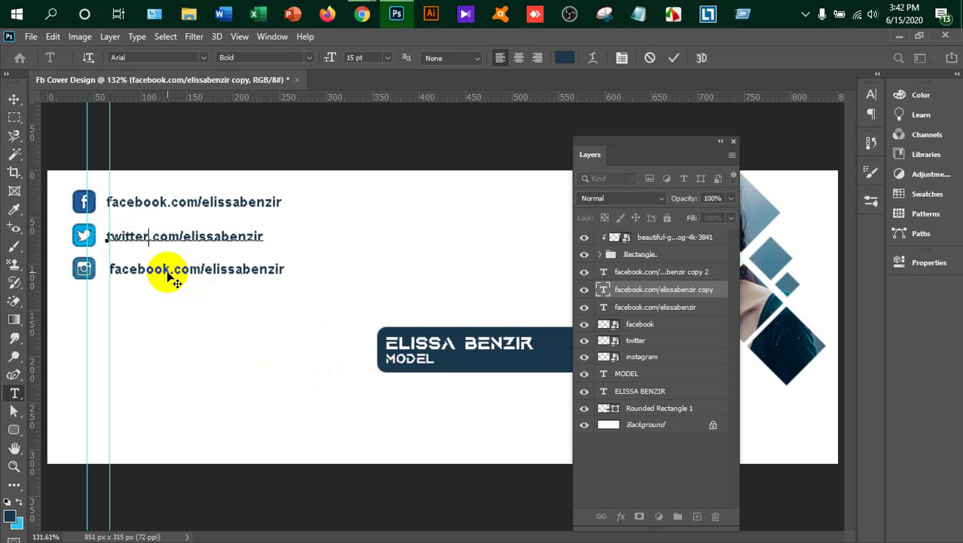
click(13, 99)
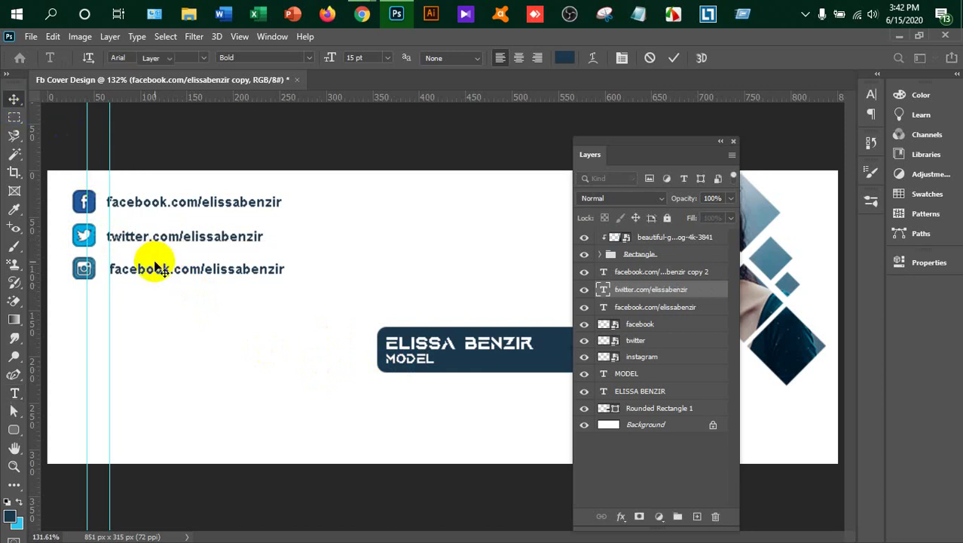
key(t)
drag(171, 269, 83, 269)
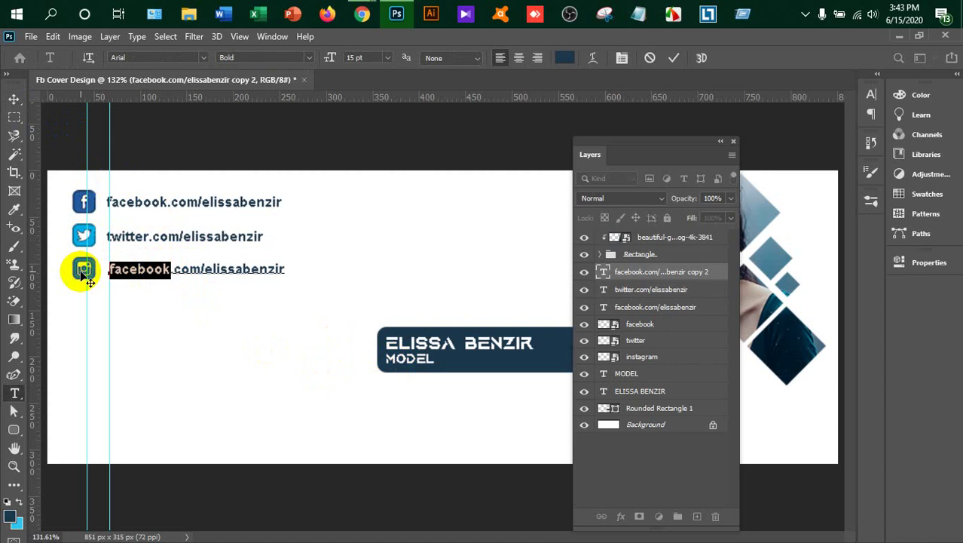
key(Left)
key(Delete)
key(Delete)
key(Delete)
text(insta)
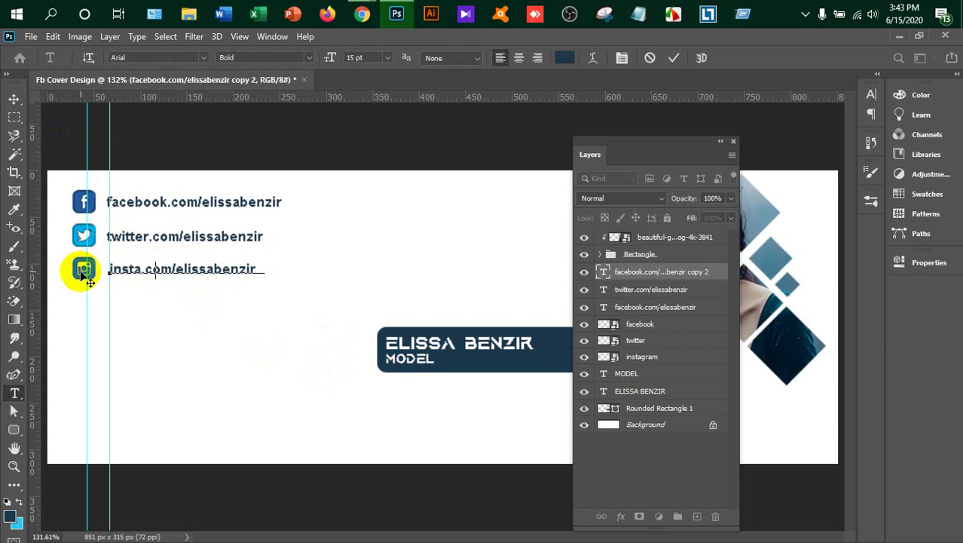
text(gram)
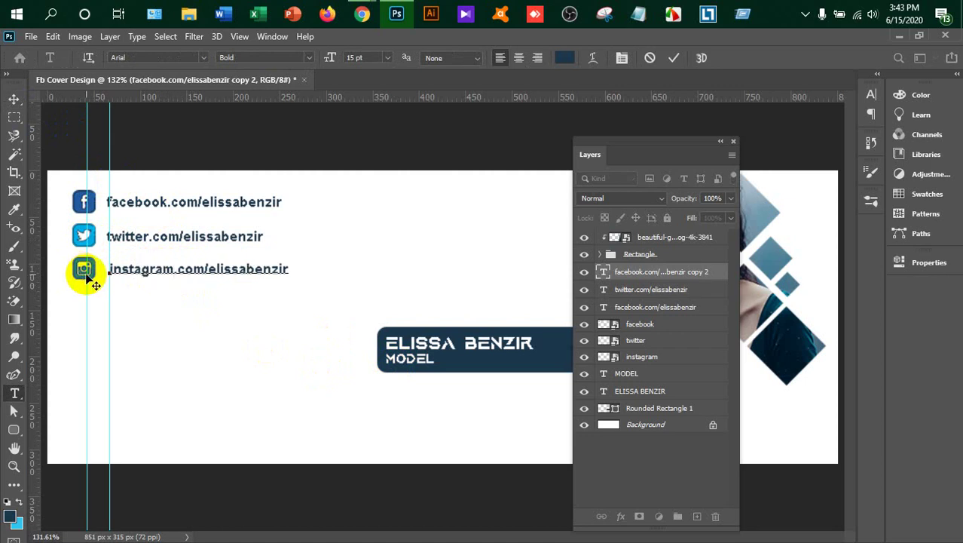
click(13, 99)
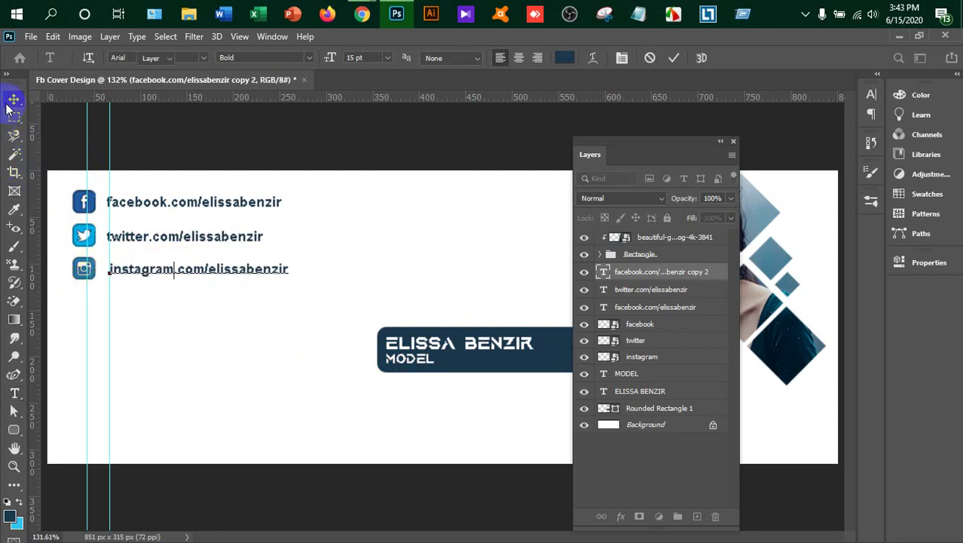
- Align the three URL text layers on their left edges and view at 100%
shift+click(194, 209)
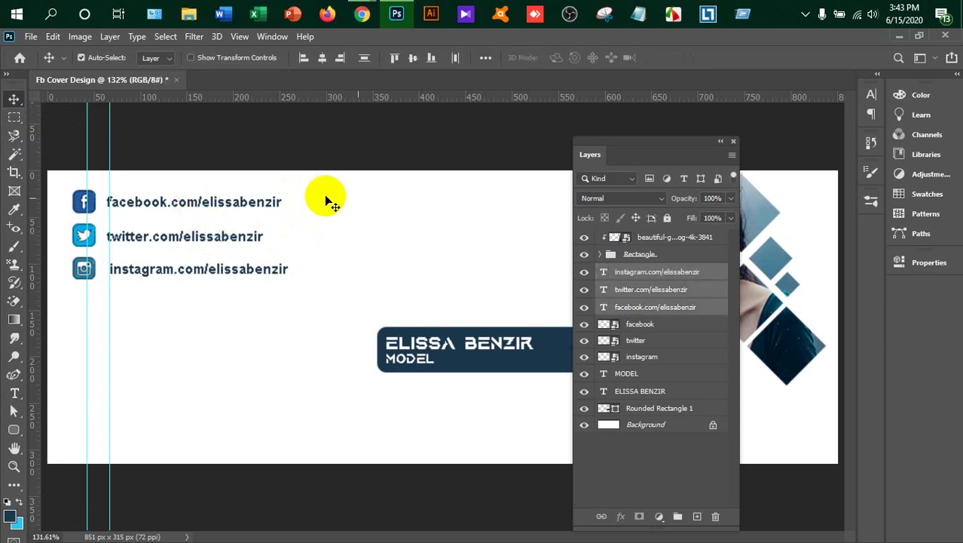
click(301, 66)
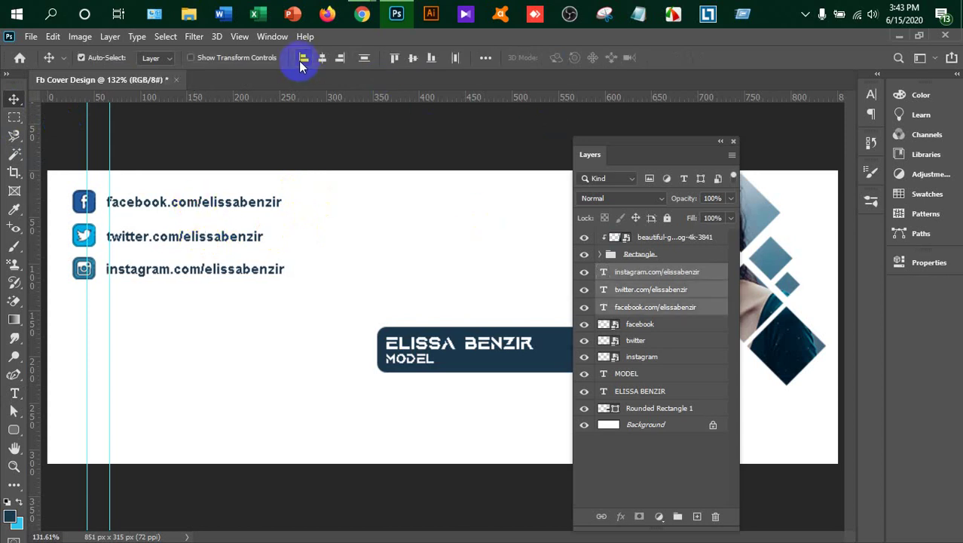
click(485, 57)
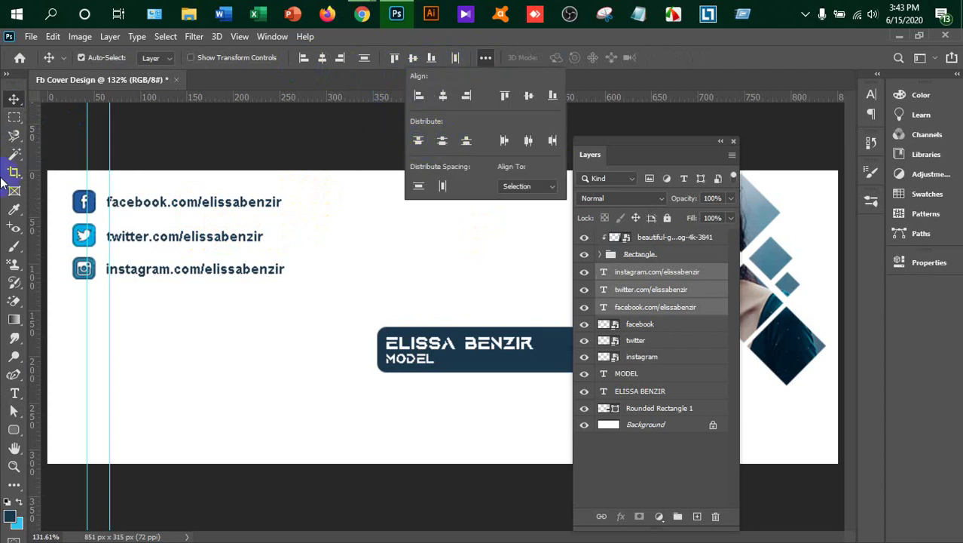
click(13, 98)
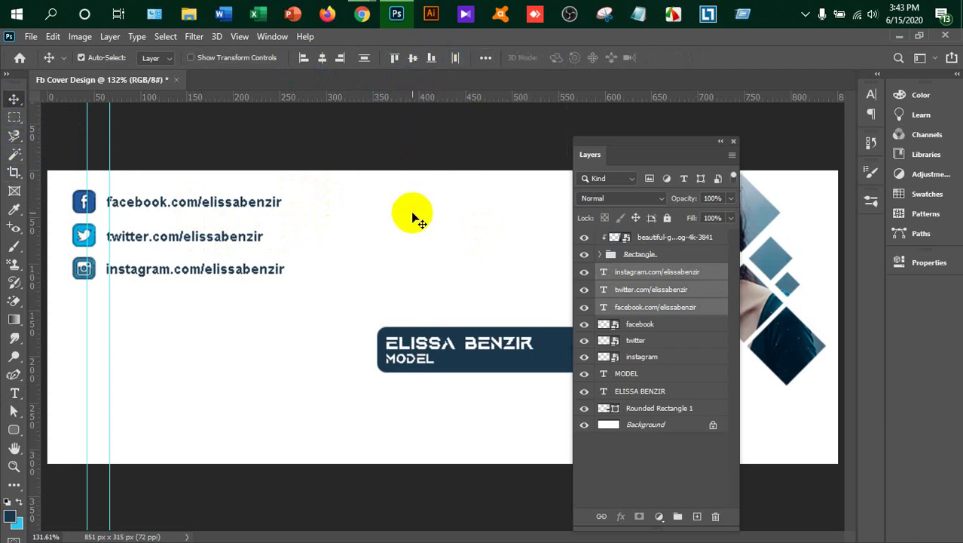
key(ctrl)
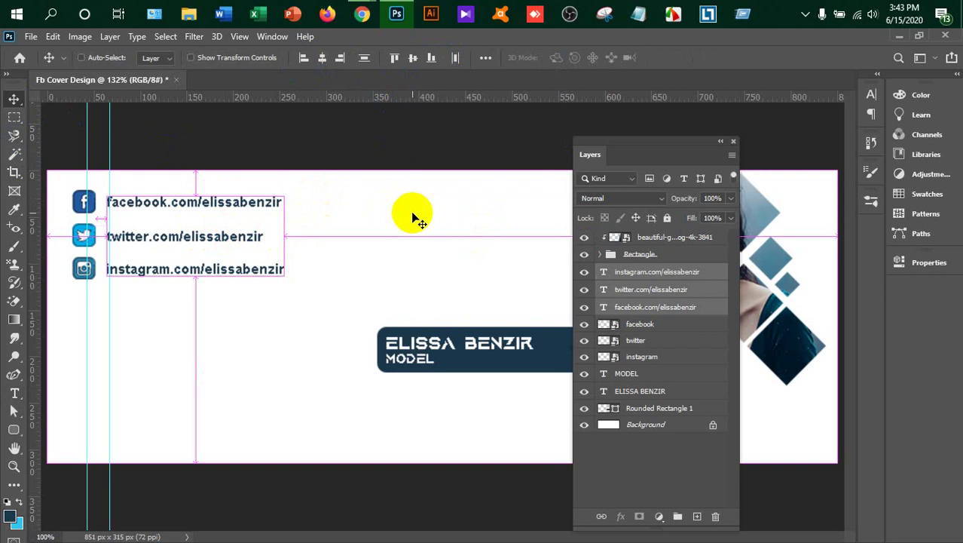
key(ctrl+1)
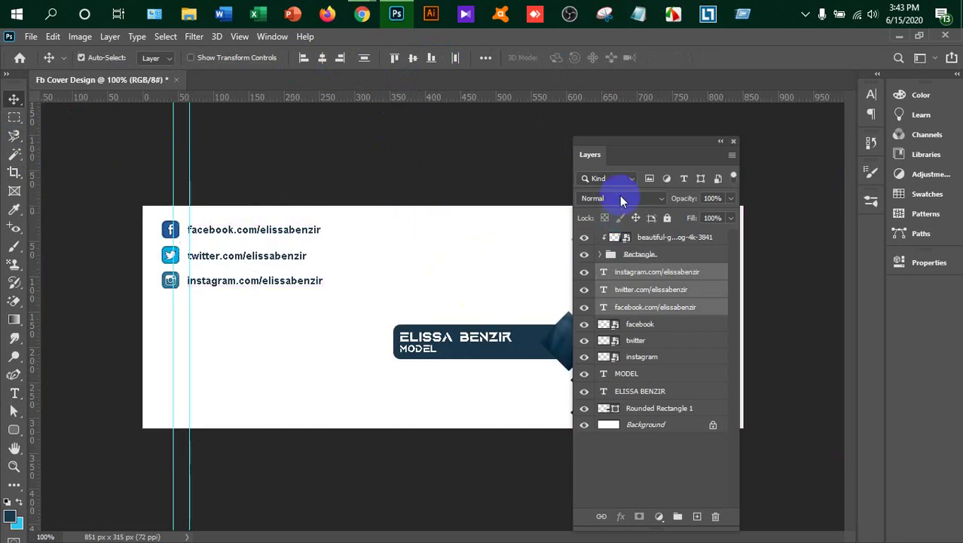
- Group the three URL text layers into a group named Contacts
drag(642, 141, 783, 131)
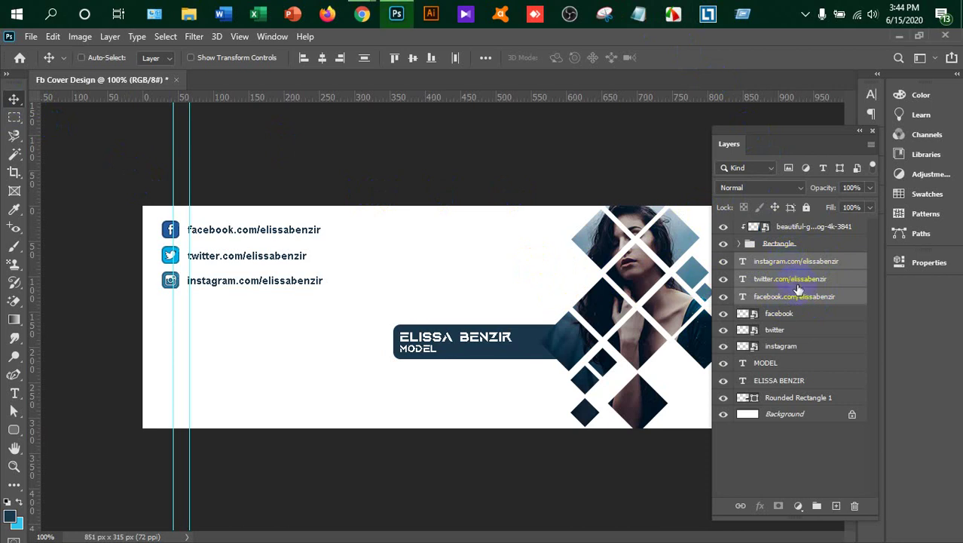
key(ctrl+g)
double_click(779, 261)
text(Cotacts)
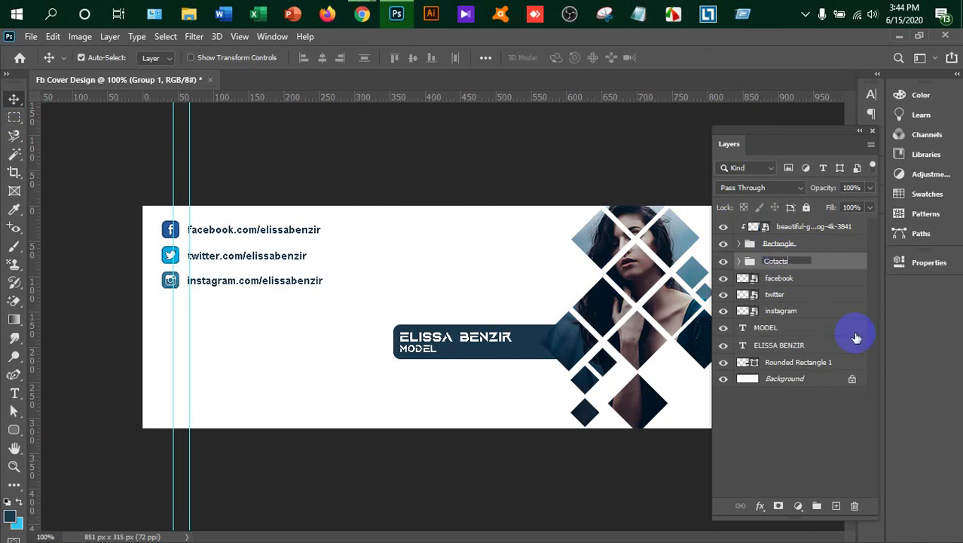
- Group the Facebook, Twitter and Instagram icon layers into an Icon group
click(800, 282)
shift+click(799, 316)
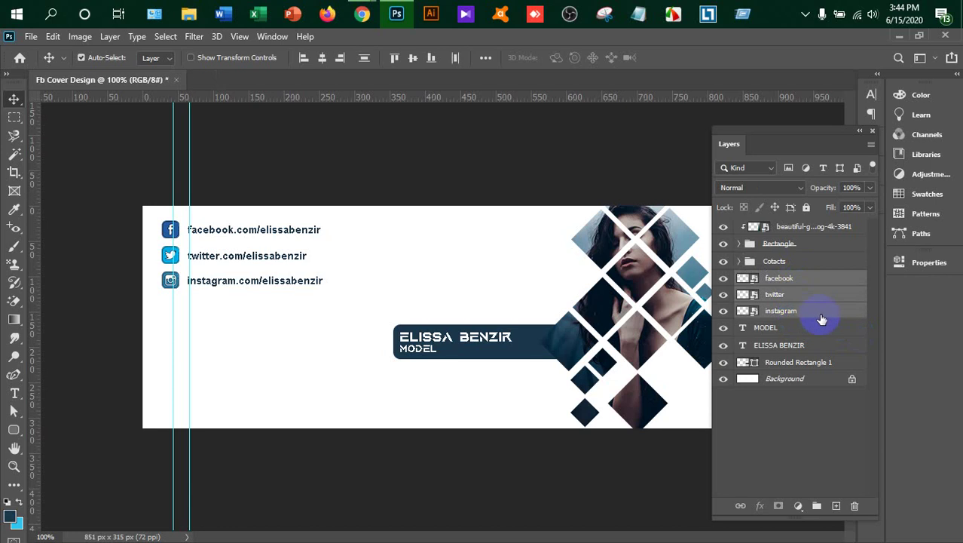
key(ctrl+g)
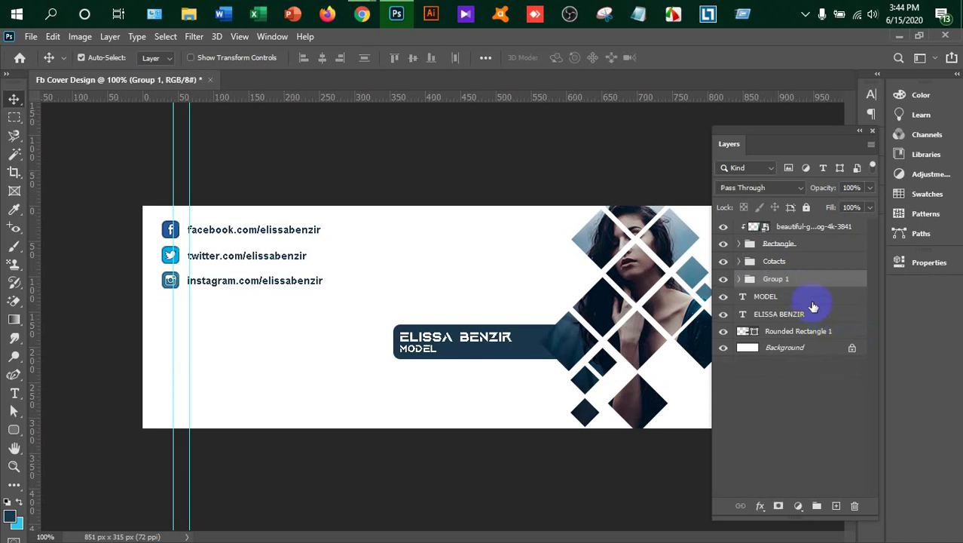
double_click(785, 281)
text(Icon)
click(820, 263)
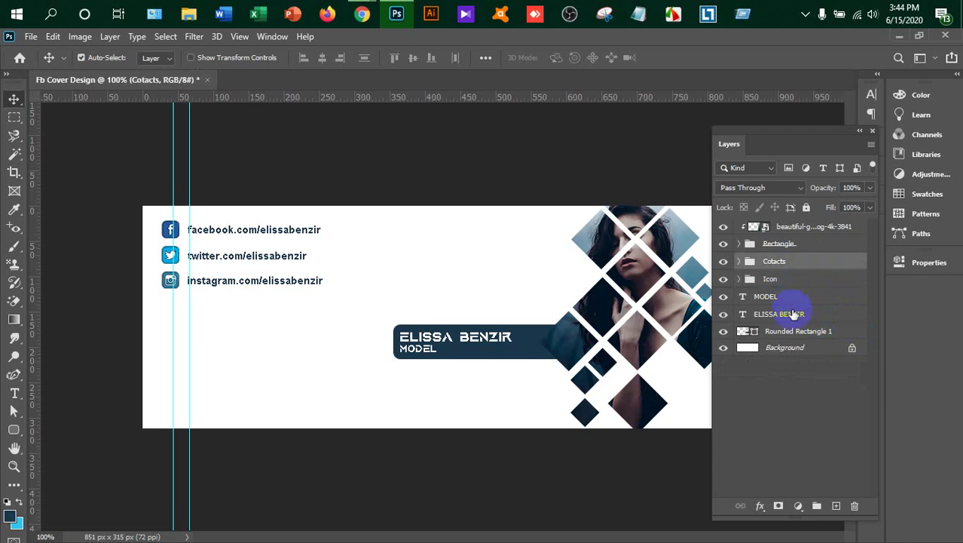
click(771, 303)
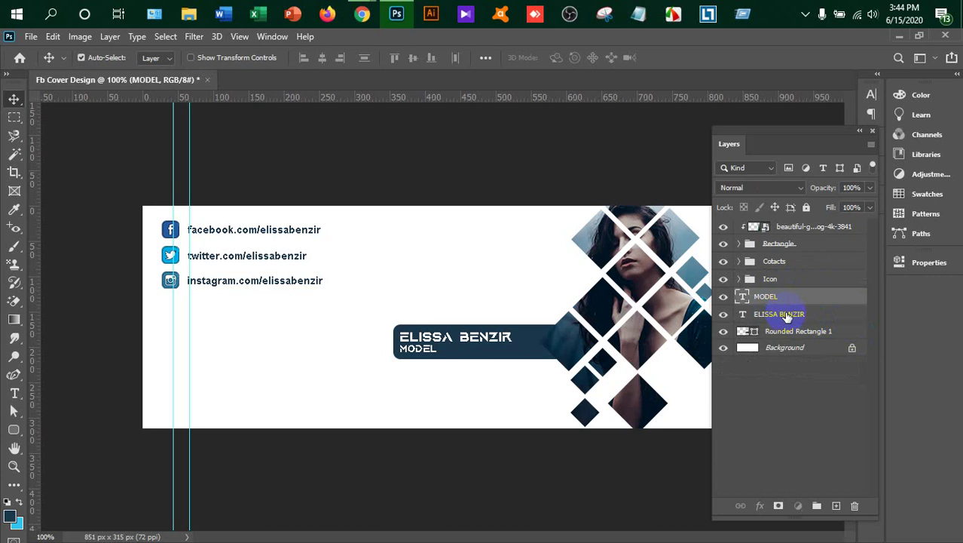
shift+click(787, 318)
key(ctrl+g)
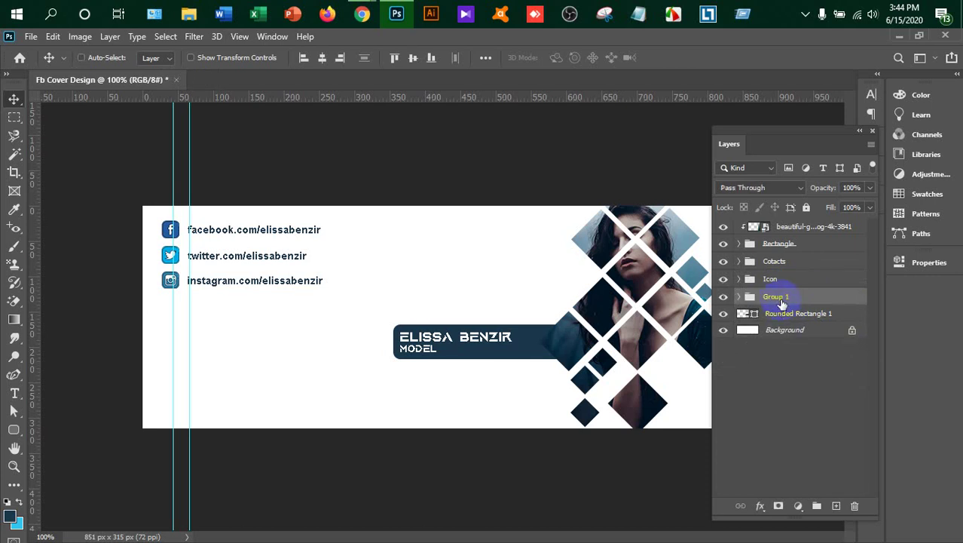
double_click(781, 300)
text(Name)
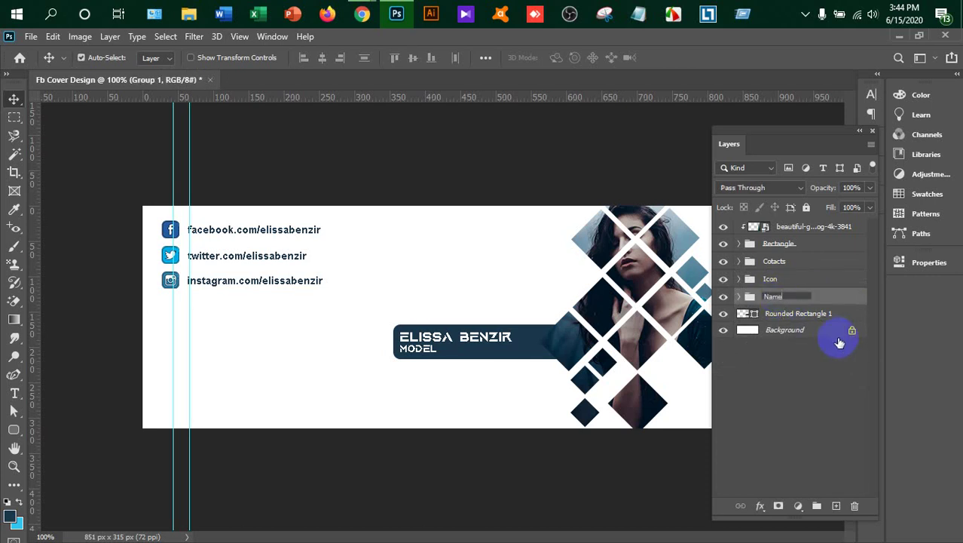
click(812, 235)
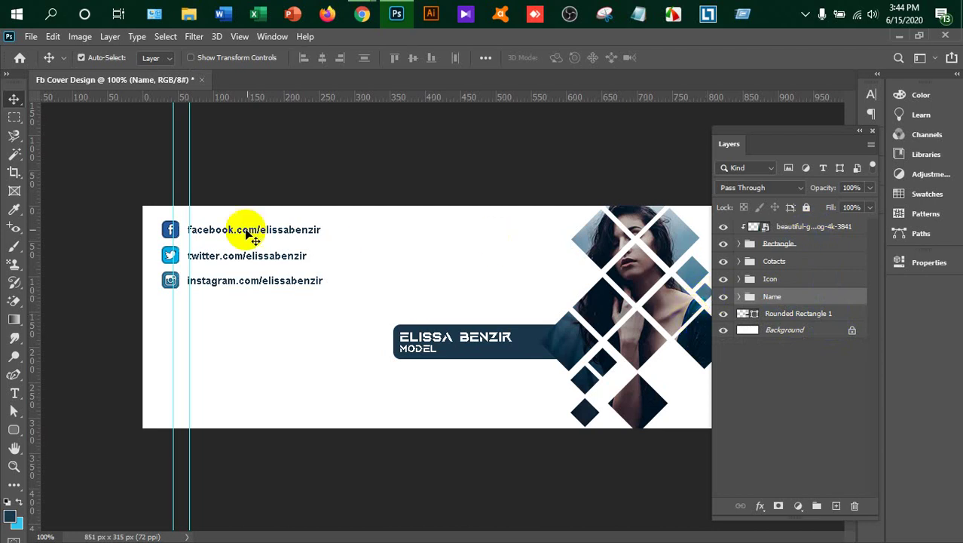
mouse_move(362, 13)
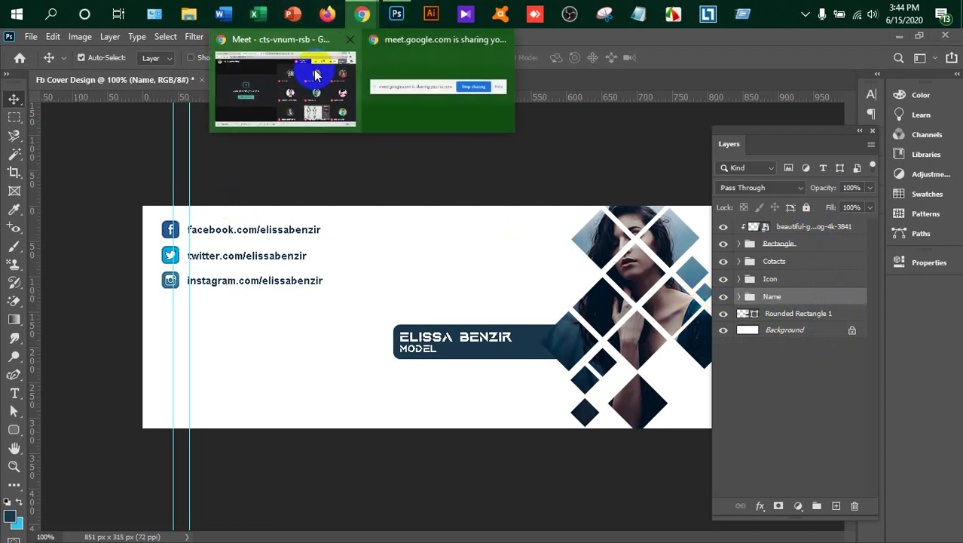
- Search Google for 'qr code png' from the address bar
click(318, 72)
click(422, 40)
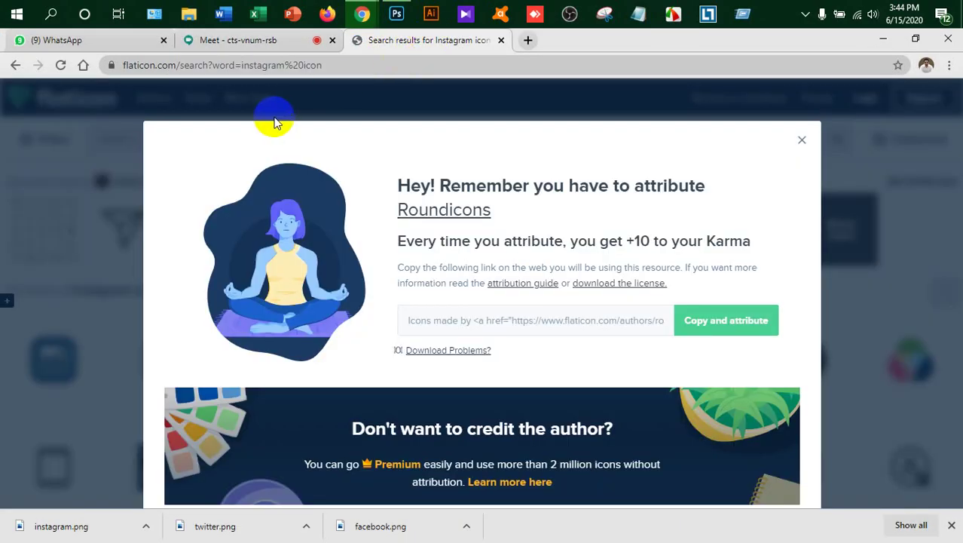
click(265, 66)
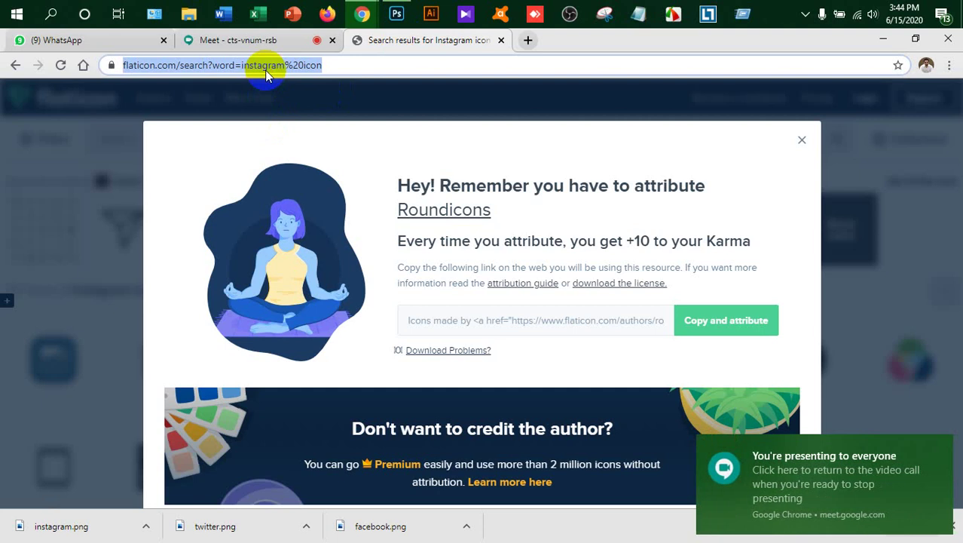
text(qr code)
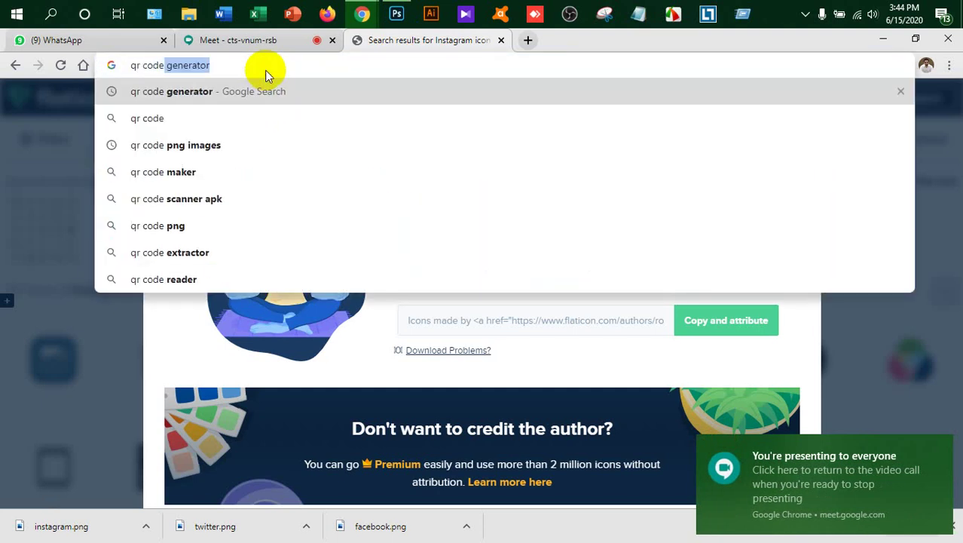
key(BackSpace)
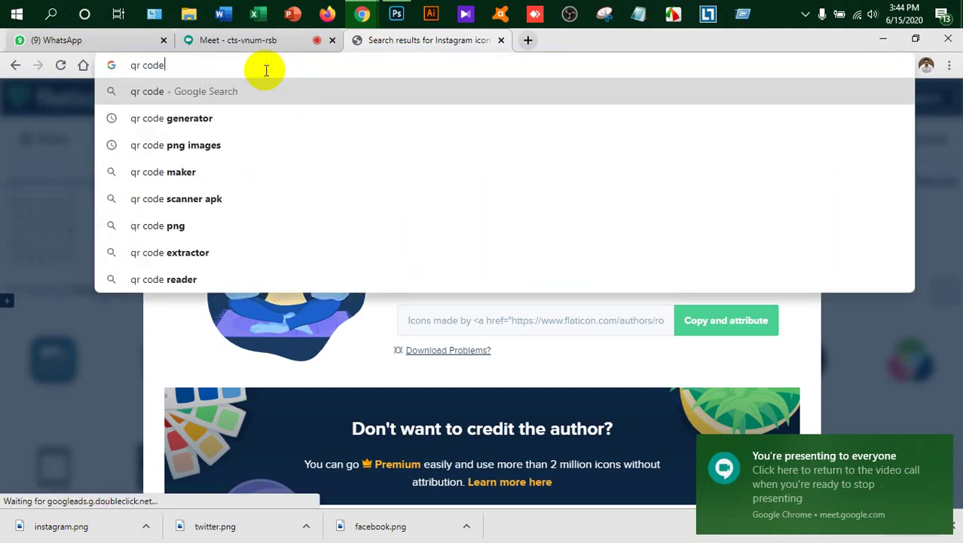
key(Return)
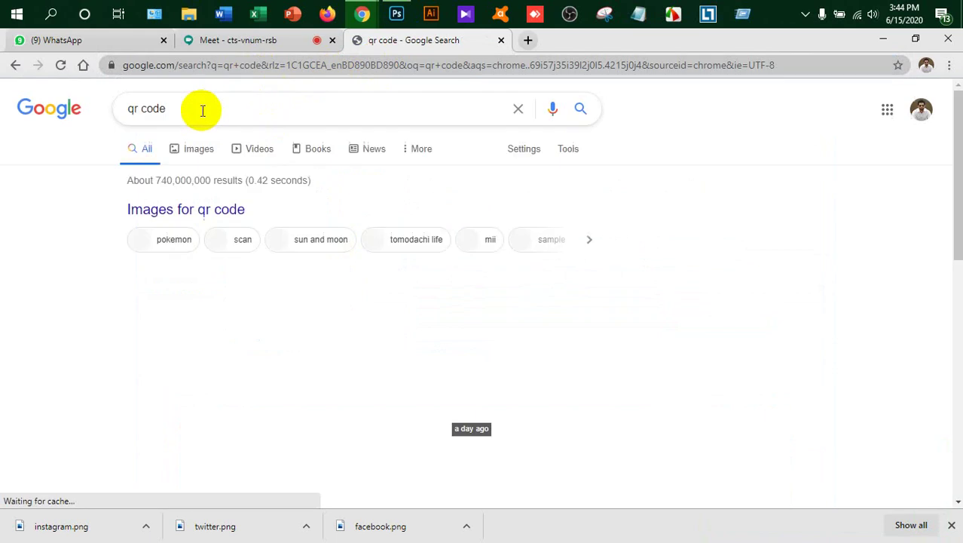
text( pn)
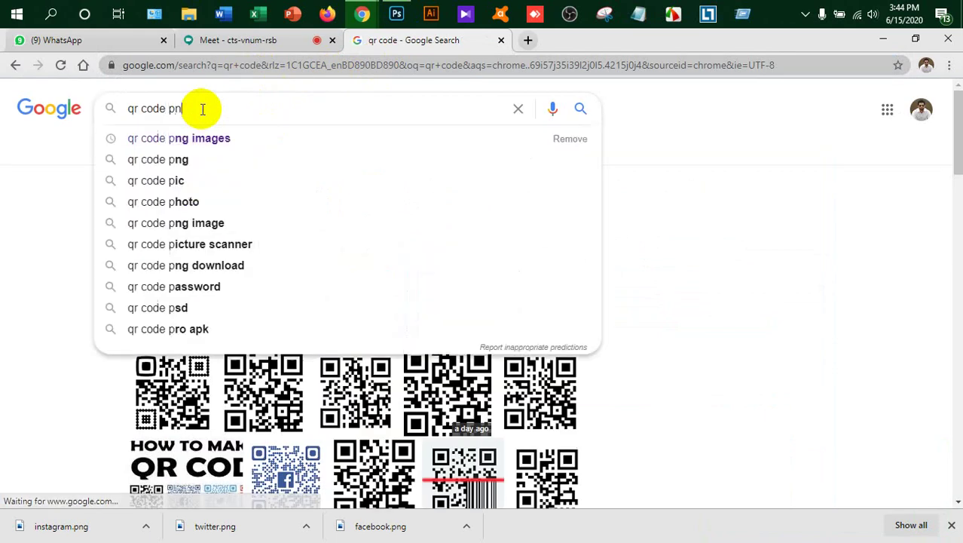
text(g)
key(Return)
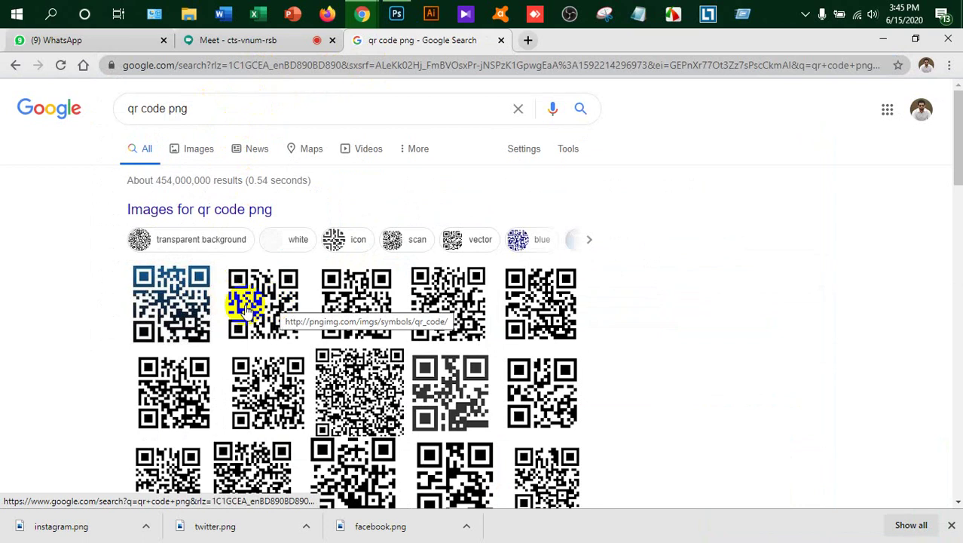
- Bring up the full Google Images results for QR codes
right_click(194, 296)
click(230, 308)
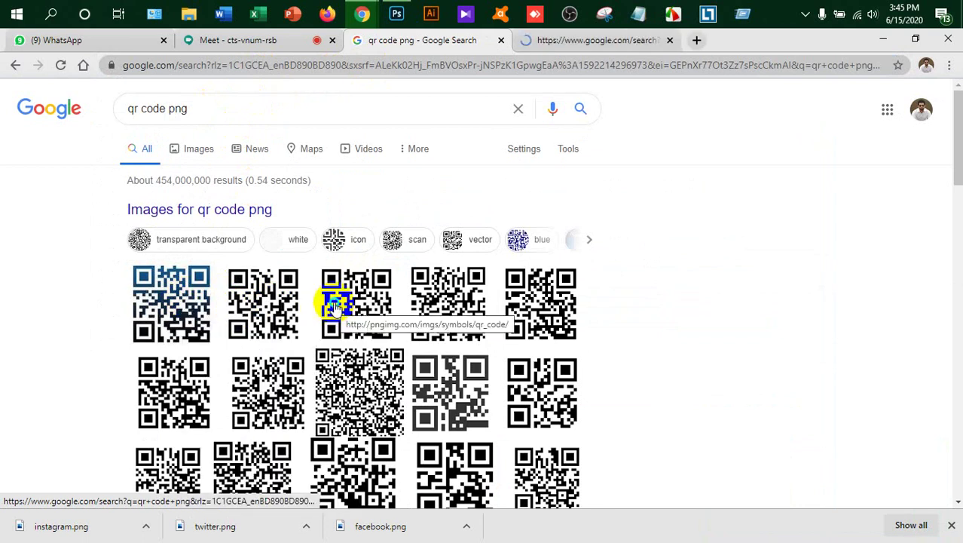
right_click(343, 306)
click(201, 156)
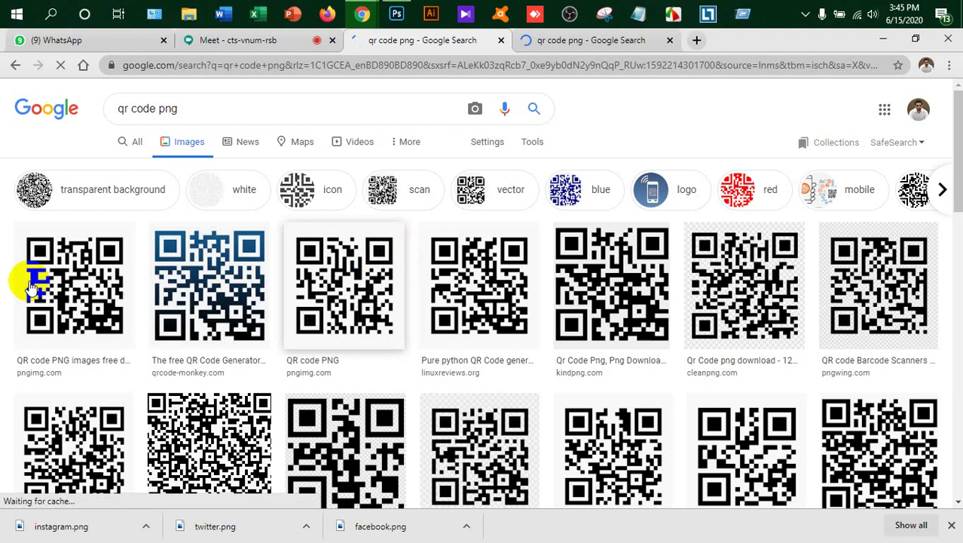
- Open the first QR code image full-size in a new tab
right_click(31, 283)
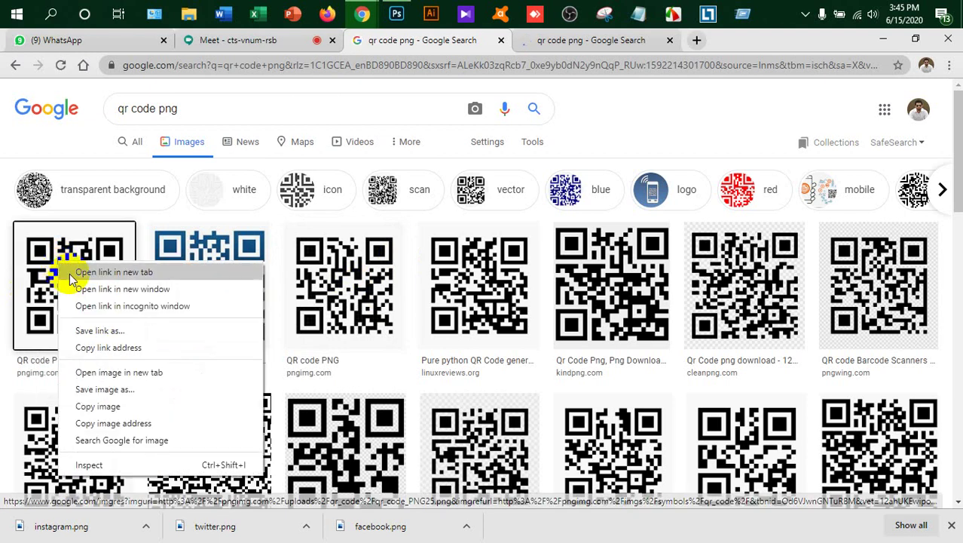
click(70, 274)
click(694, 39)
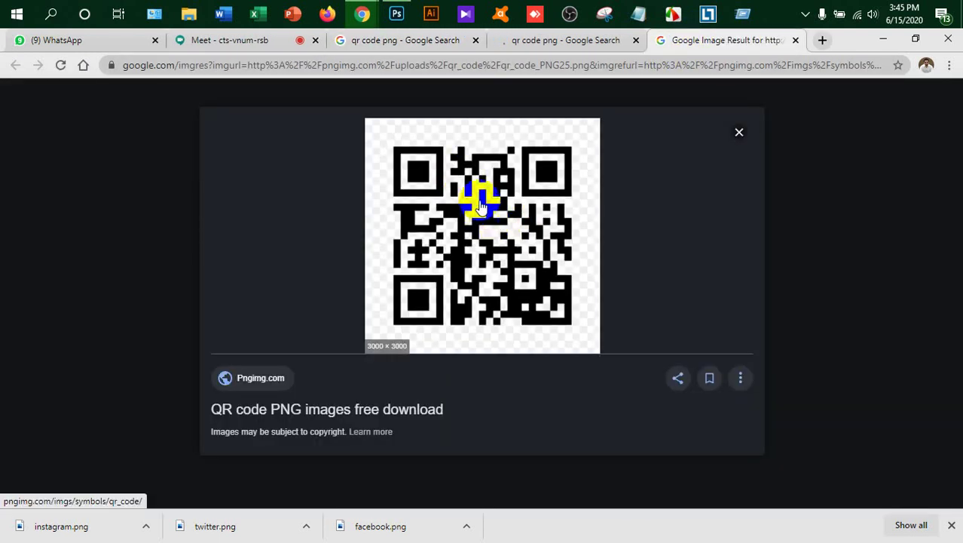
- Save the QR image as qr_code_PNG25 on the Desktop and return to Photoshop
right_click(476, 191)
click(522, 319)
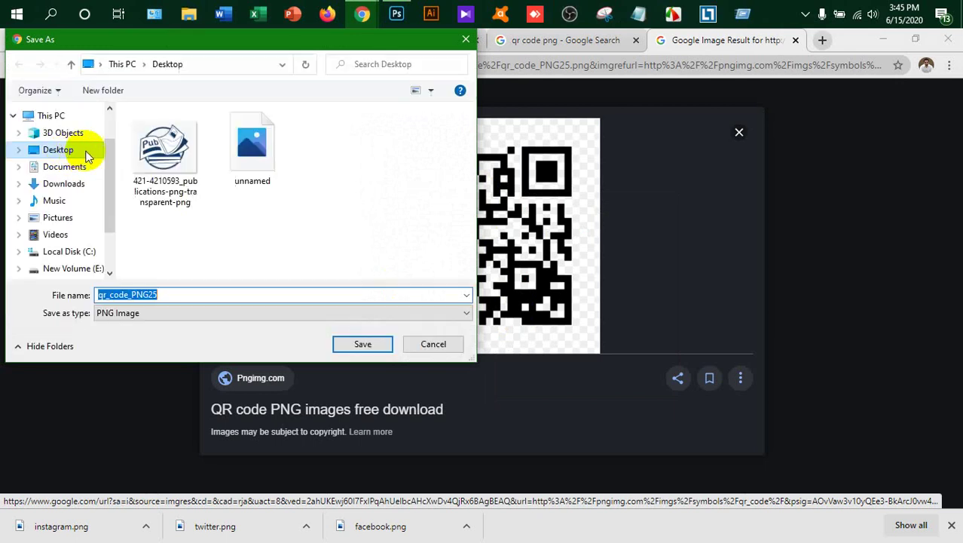
click(61, 150)
click(363, 344)
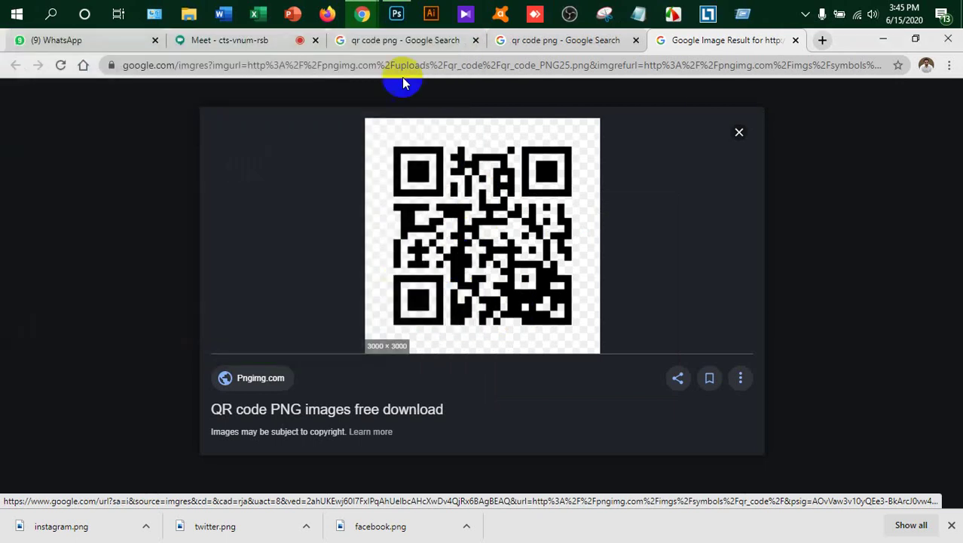
click(396, 14)
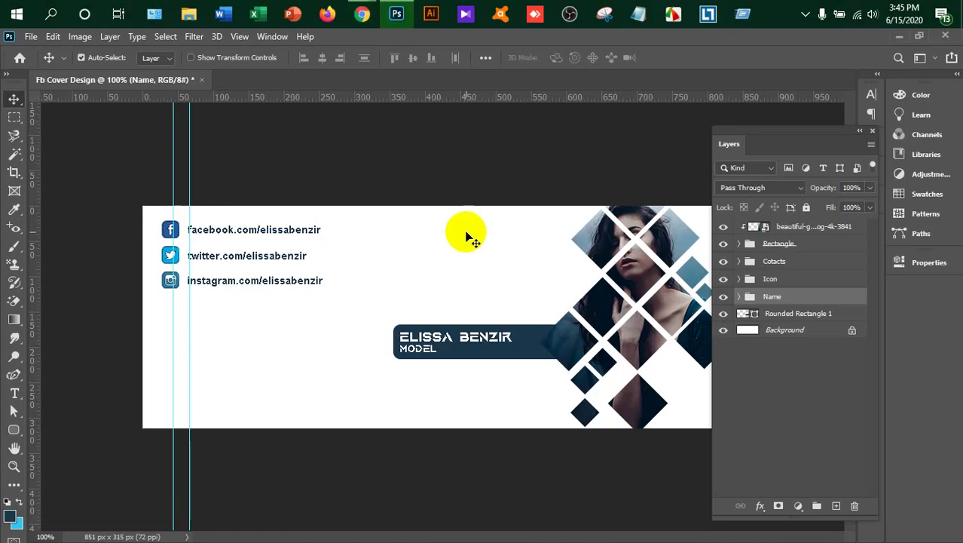
- Place Embedded the qr_code_PNG25 file from the Desktop into the cover
click(31, 36)
click(90, 316)
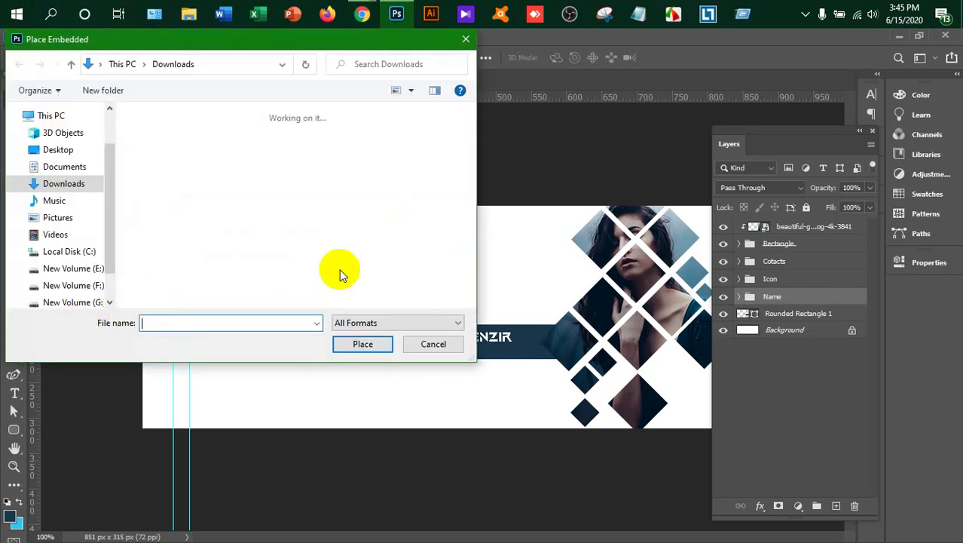
click(58, 151)
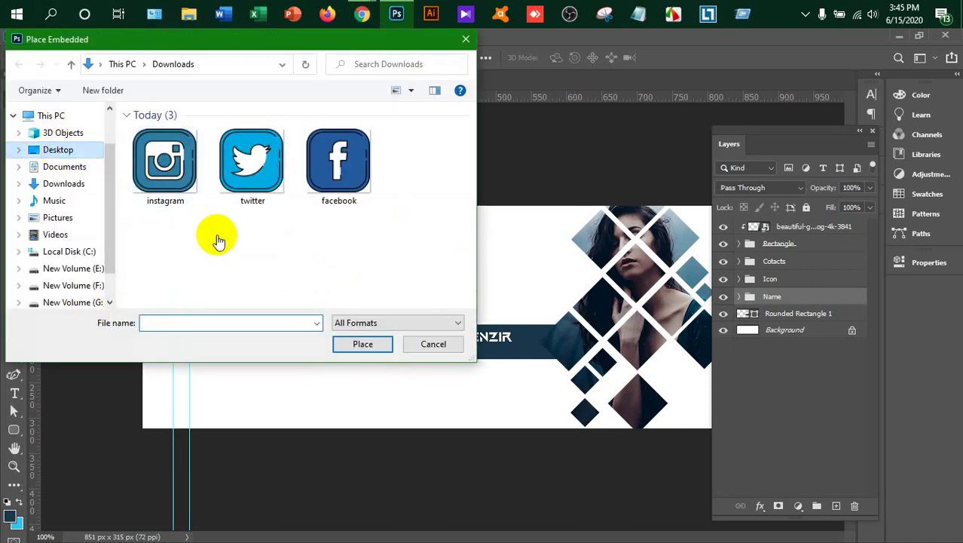
scroll(321, 215, down, 2)
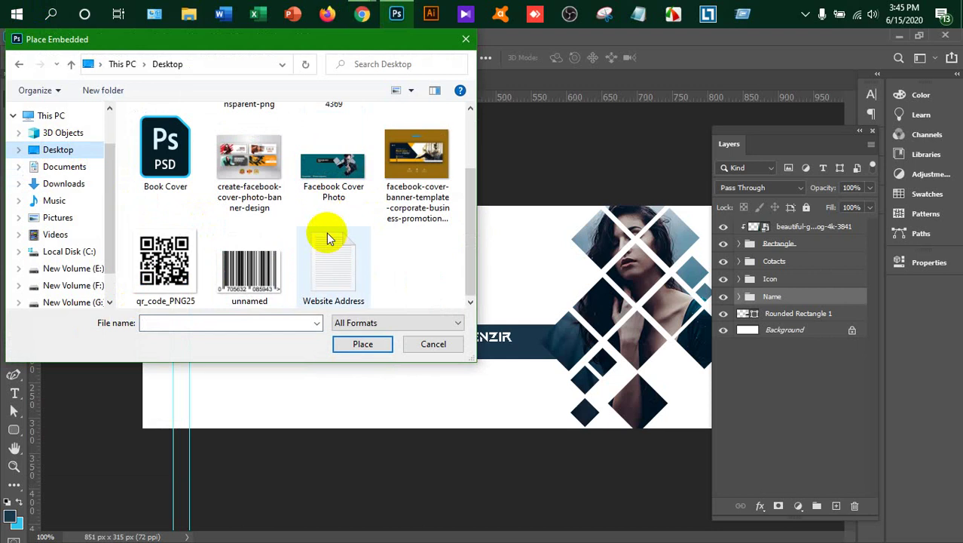
click(194, 254)
click(368, 344)
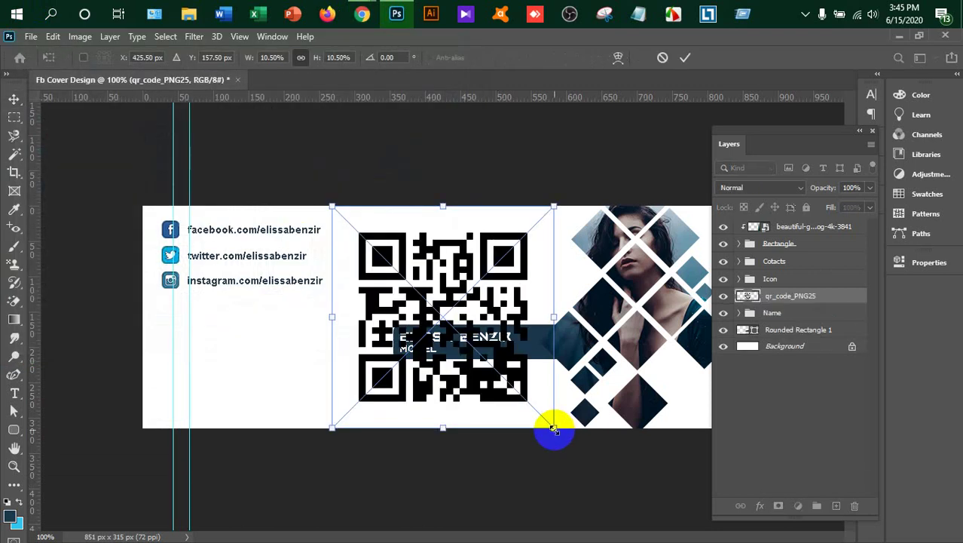
- Shrink the placed QR code and move it to the cover's lower-left corner
drag(553, 428, 494, 375)
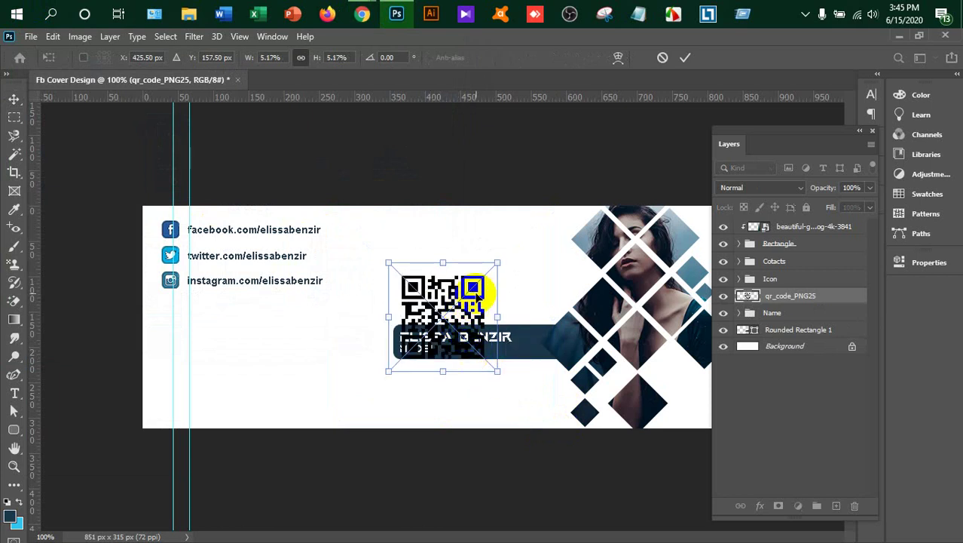
drag(478, 291, 238, 346)
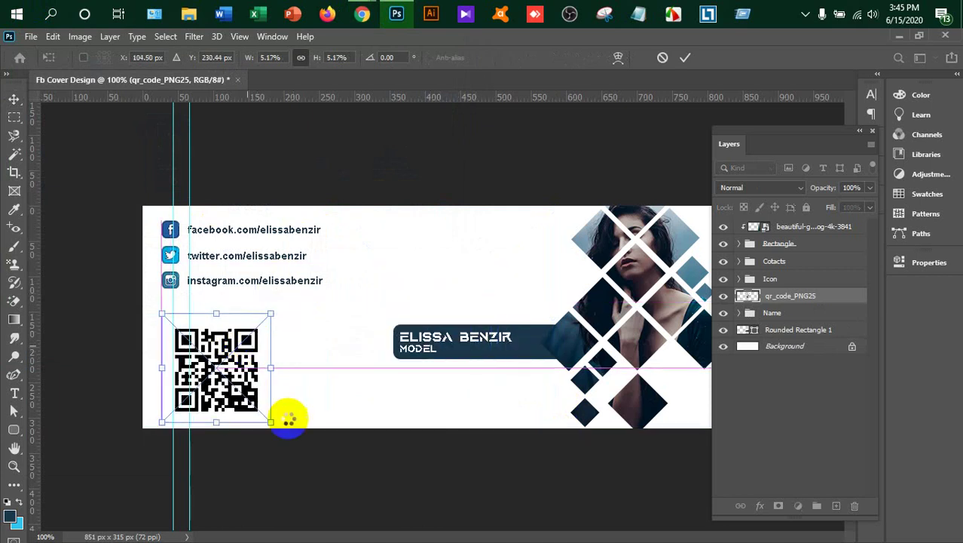
mouse_move(265, 417)
mouse_down()
mouse_move(237, 376)
mouse_move(217, 379)
mouse_up()
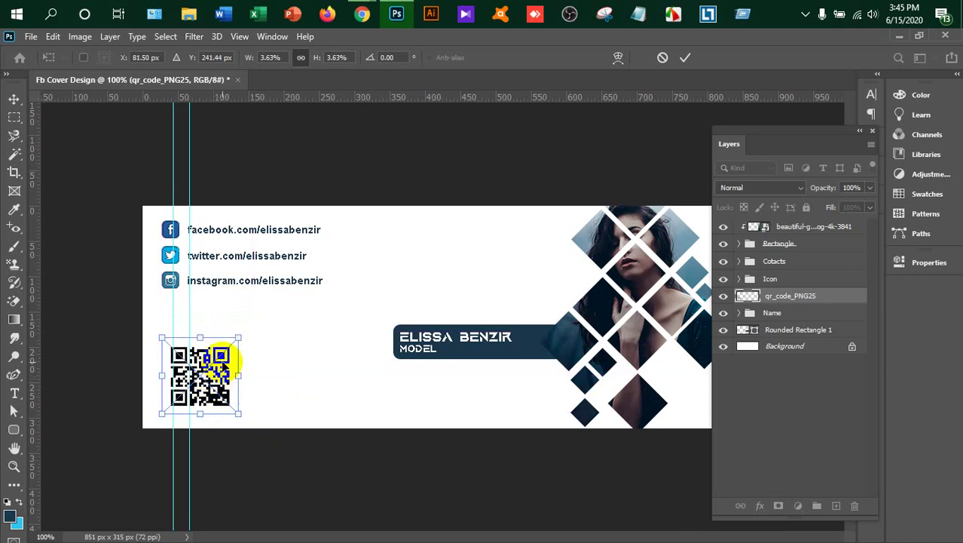
- Nudge the QR code left against the left guide and commit the transform
key(Left)
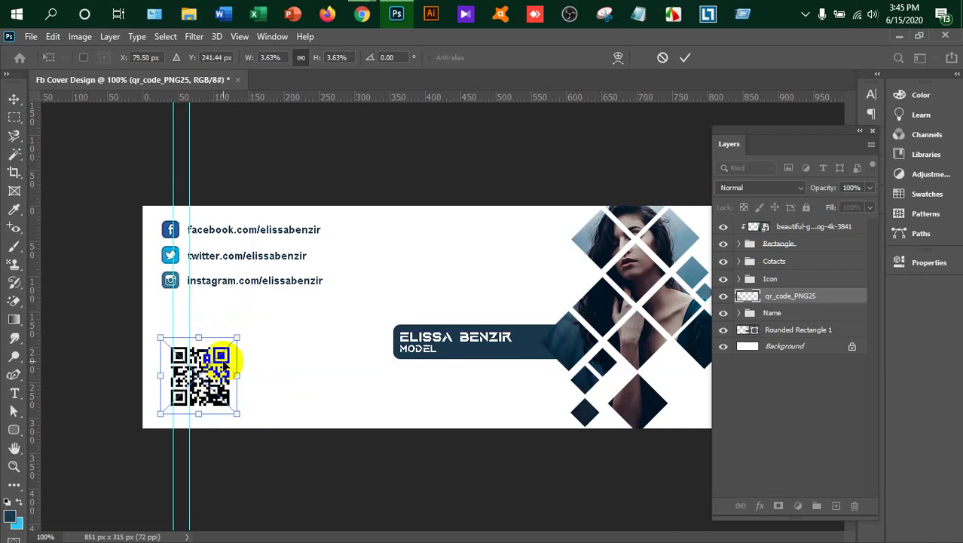
key(Left)
key(Left)
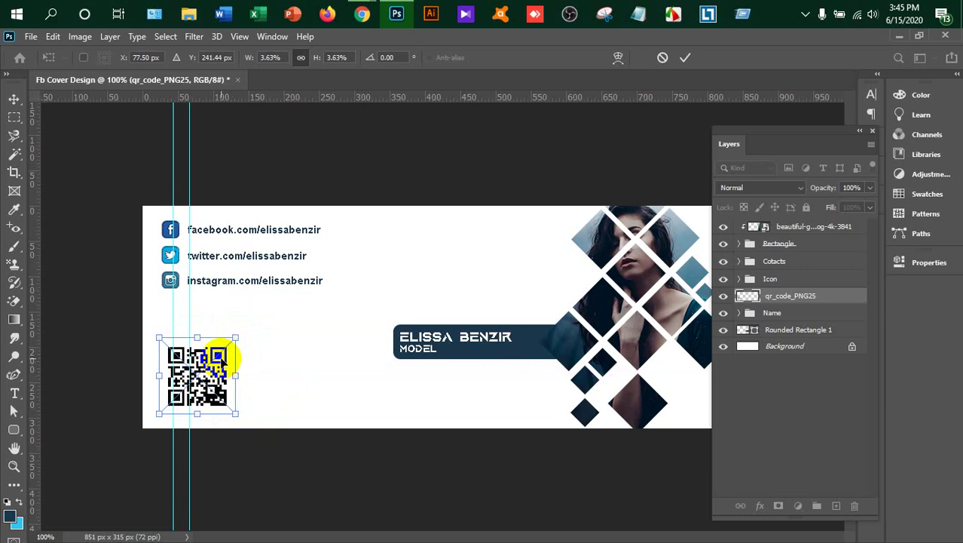
key(Left)
key(Left)
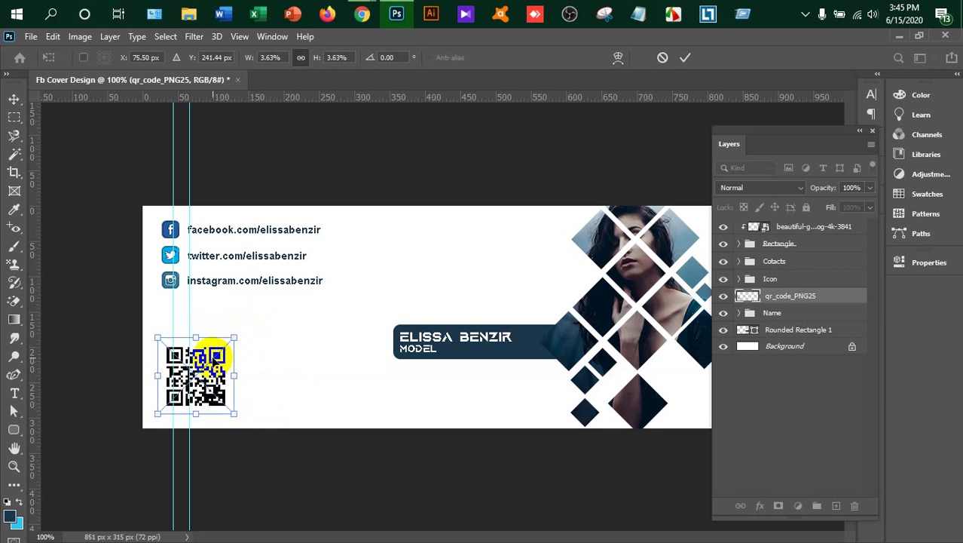
key(Left)
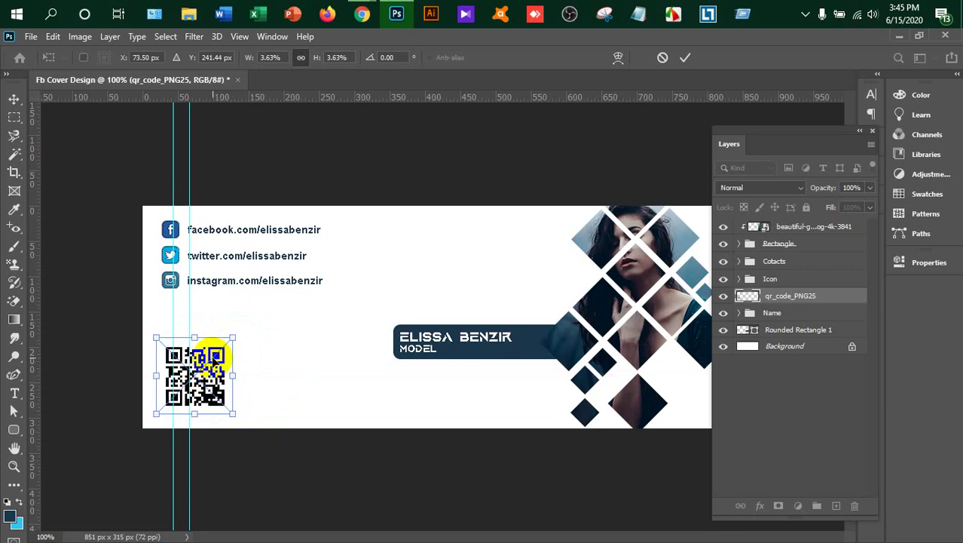
key(Left)
drag(225, 370, 215, 374)
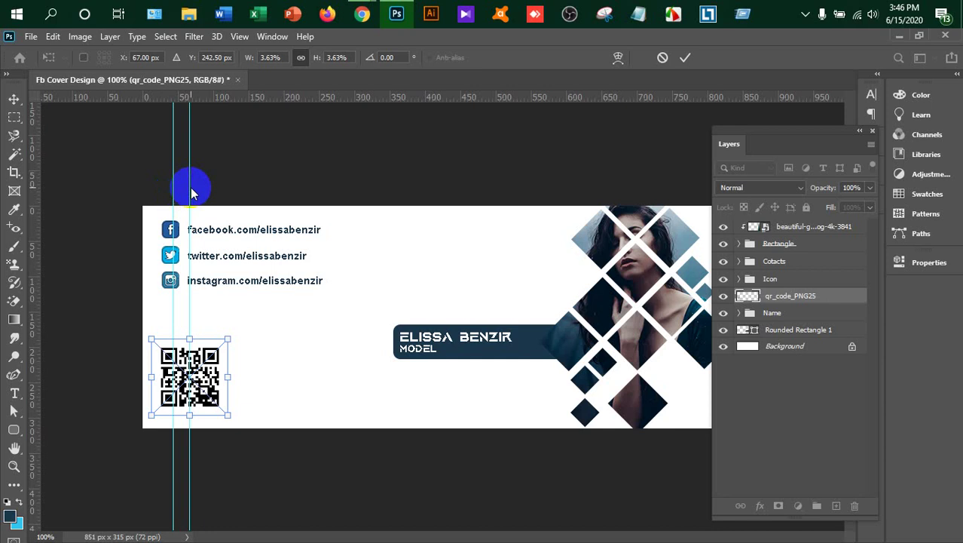
click(685, 57)
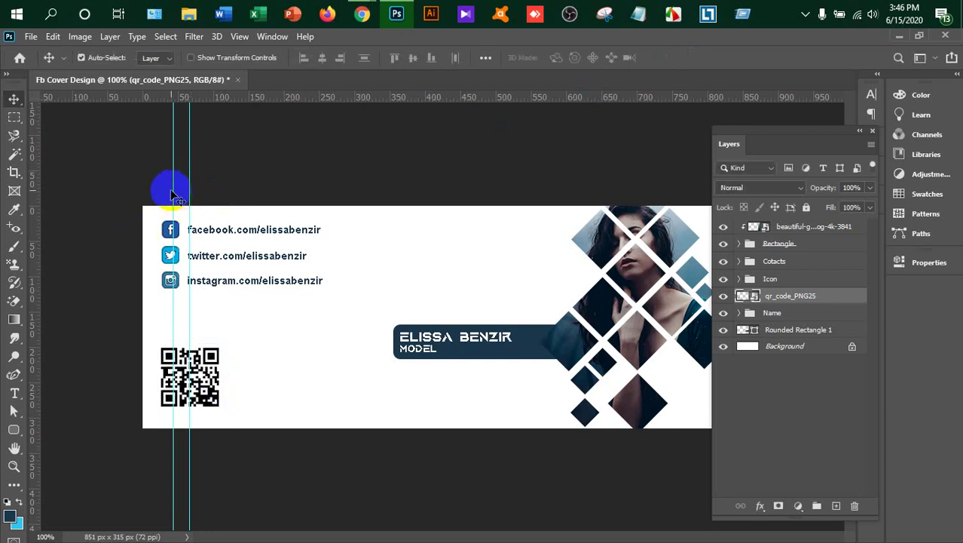
- Line the left guide up with the QR code and select the Background layer
drag(173, 195, 160, 202)
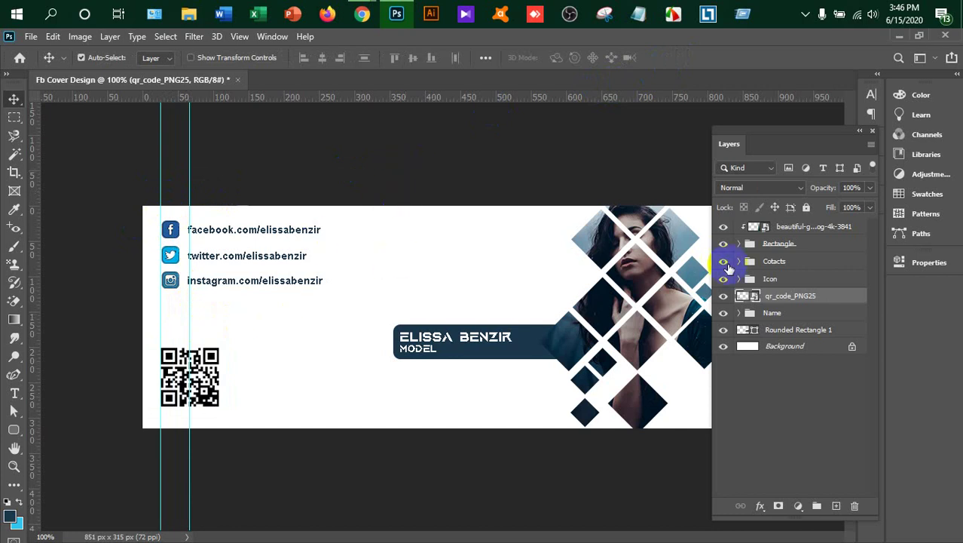
click(780, 352)
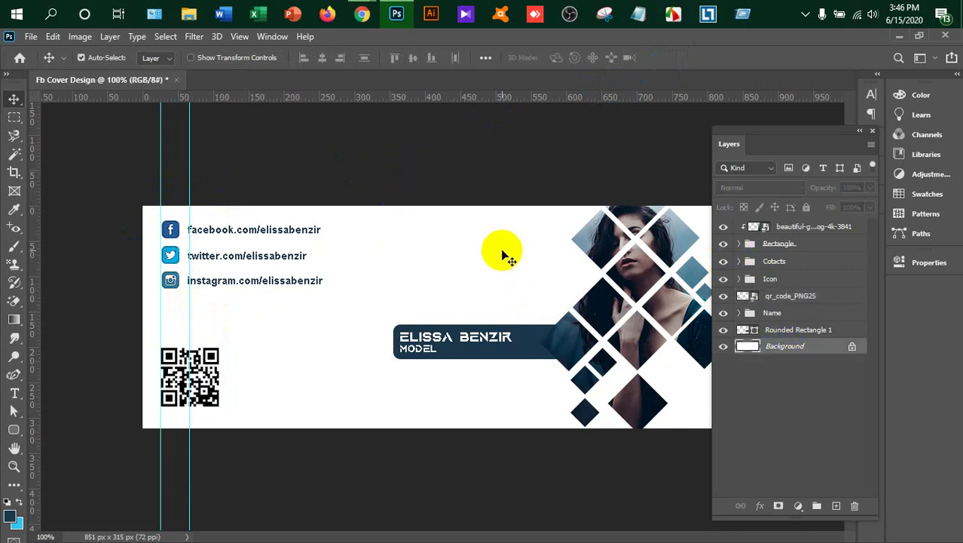
- Fill the white background with bright orange #ff7200
click(11, 517)
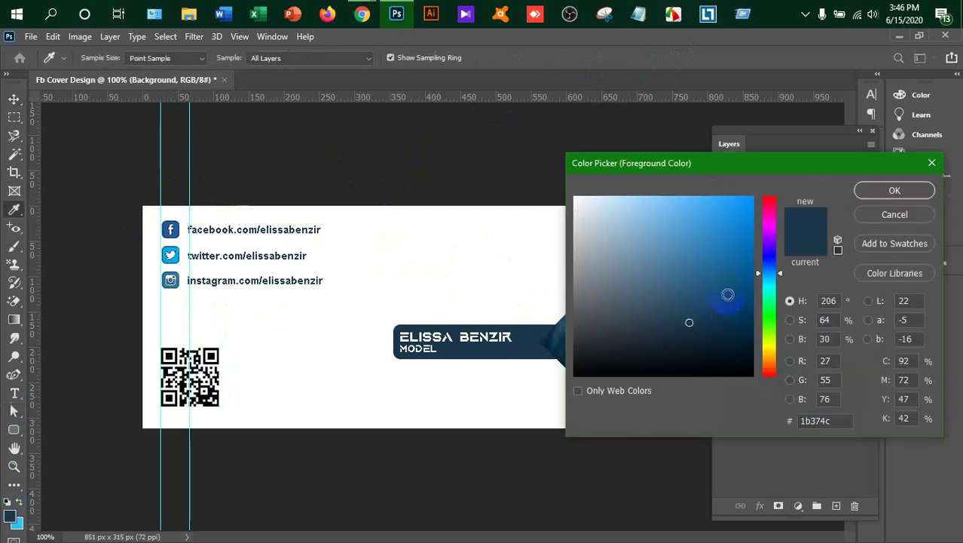
drag(682, 276, 668, 192)
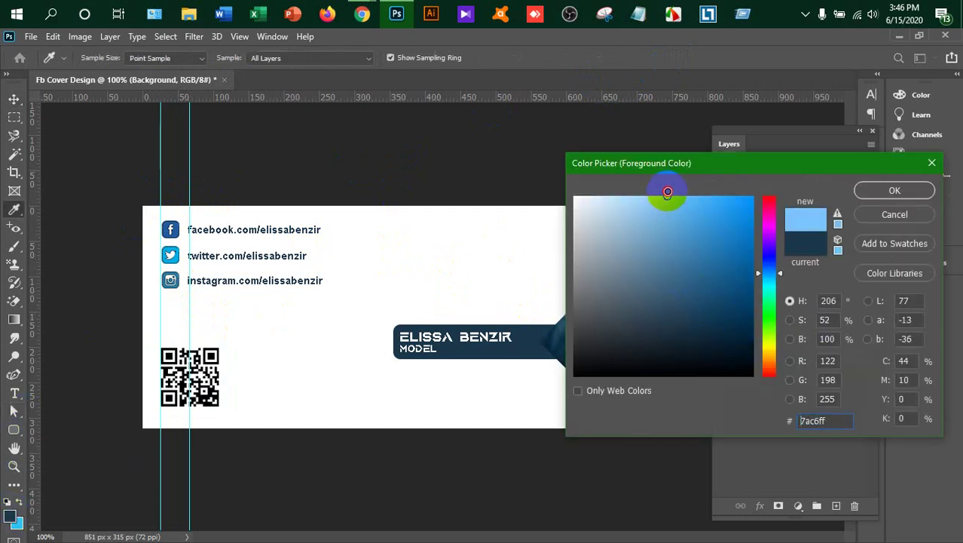
mouse_move(769, 273)
mouse_down()
mouse_move(769, 369)
mouse_move(770, 360)
mouse_up()
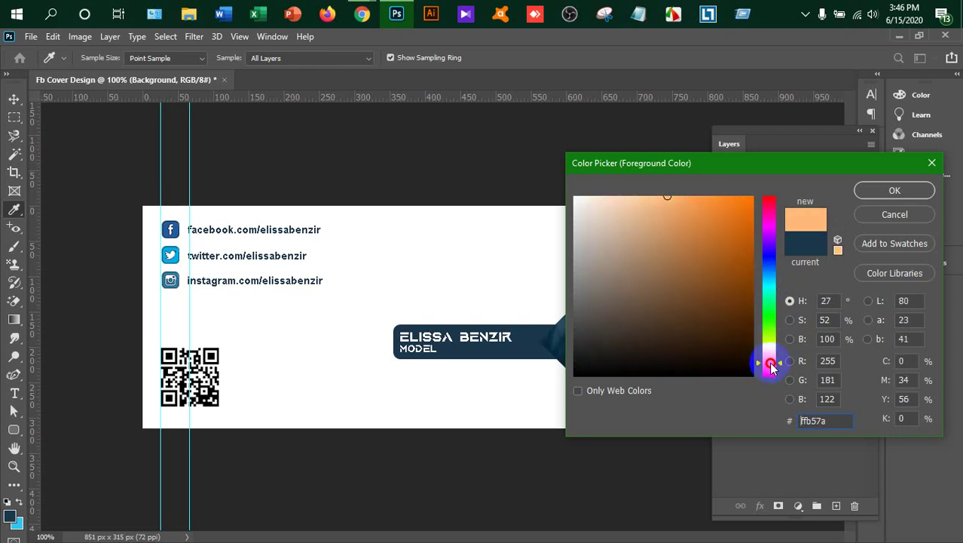
drag(742, 230, 776, 169)
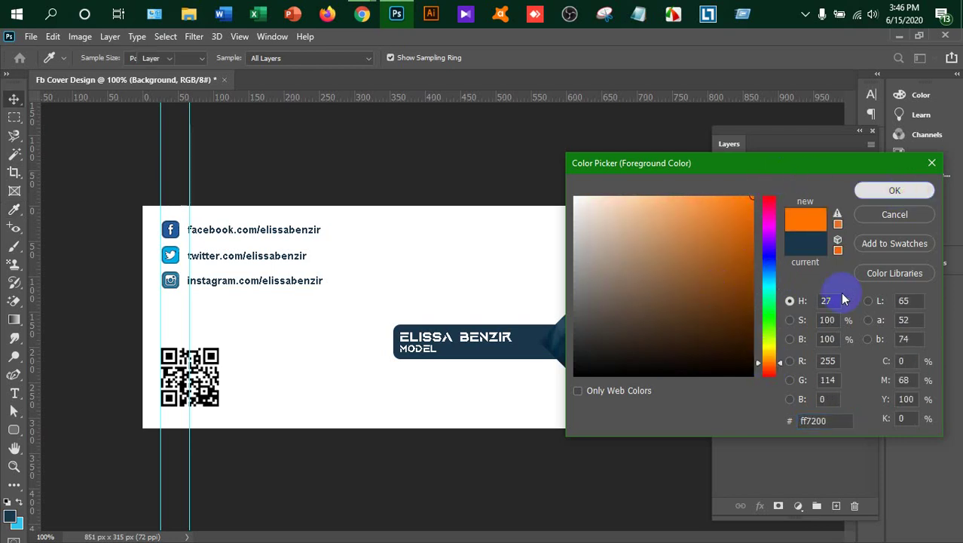
key(Return)
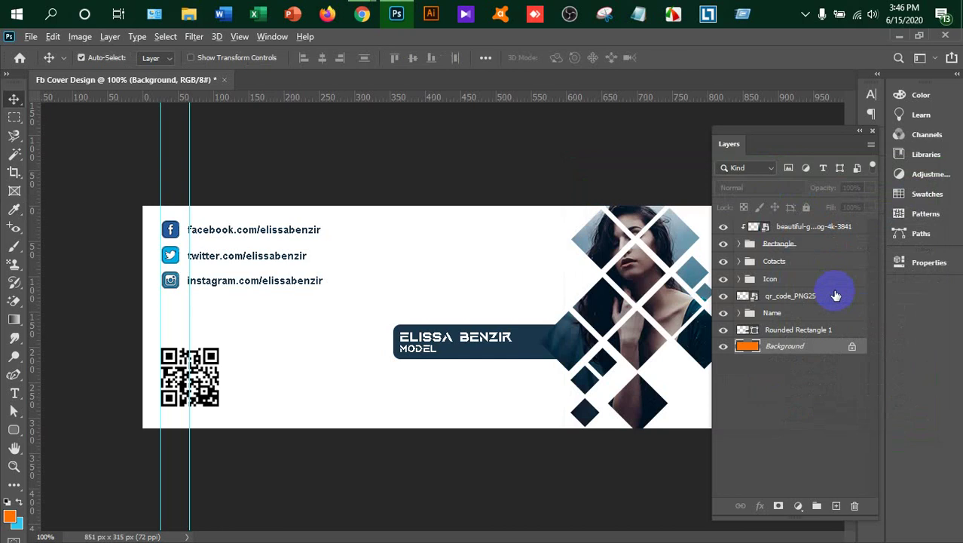
key(alt+Delete)
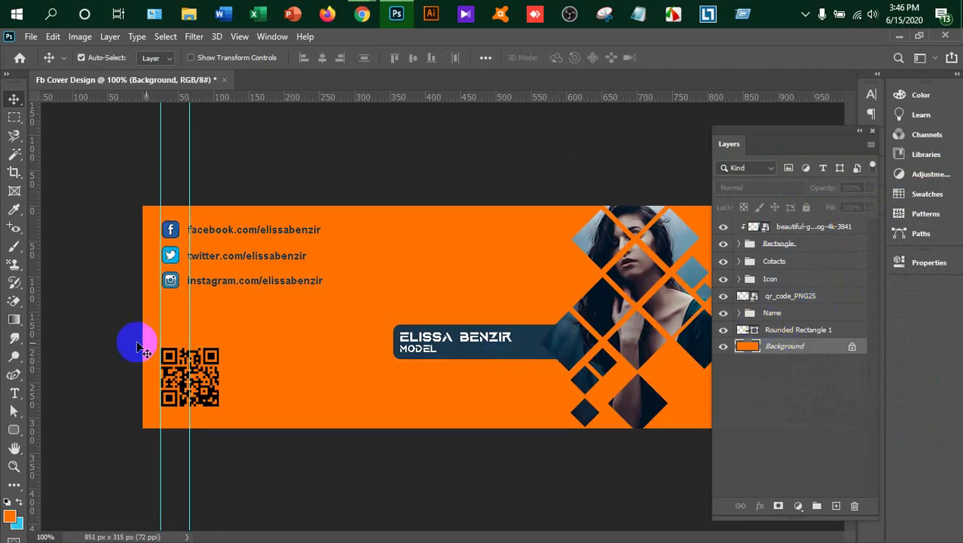
- Refill the background with a darker orange shade
click(9, 518)
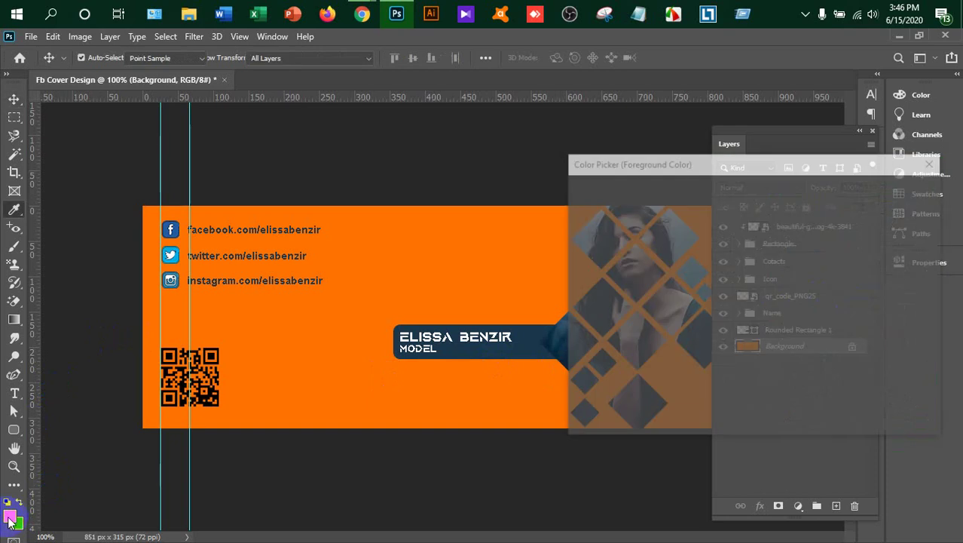
click(754, 263)
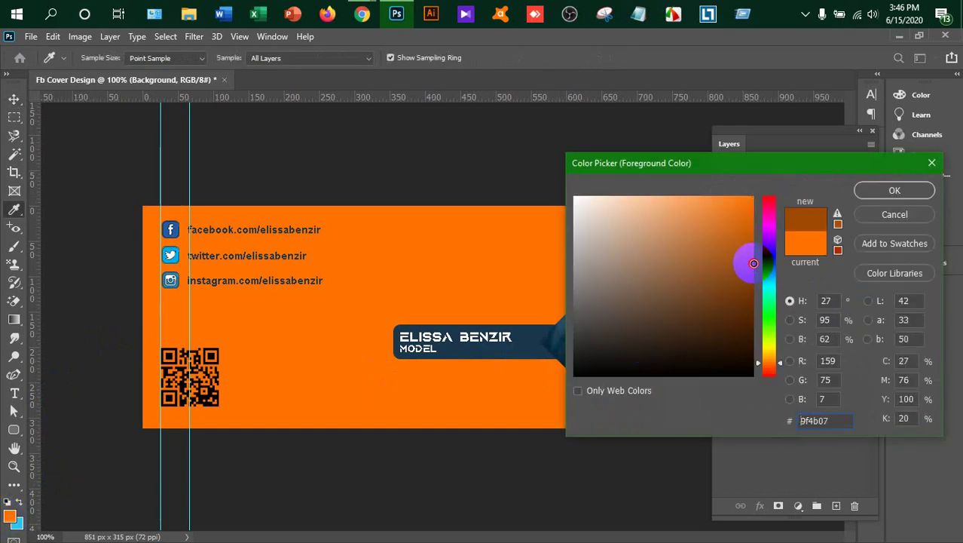
click(894, 190)
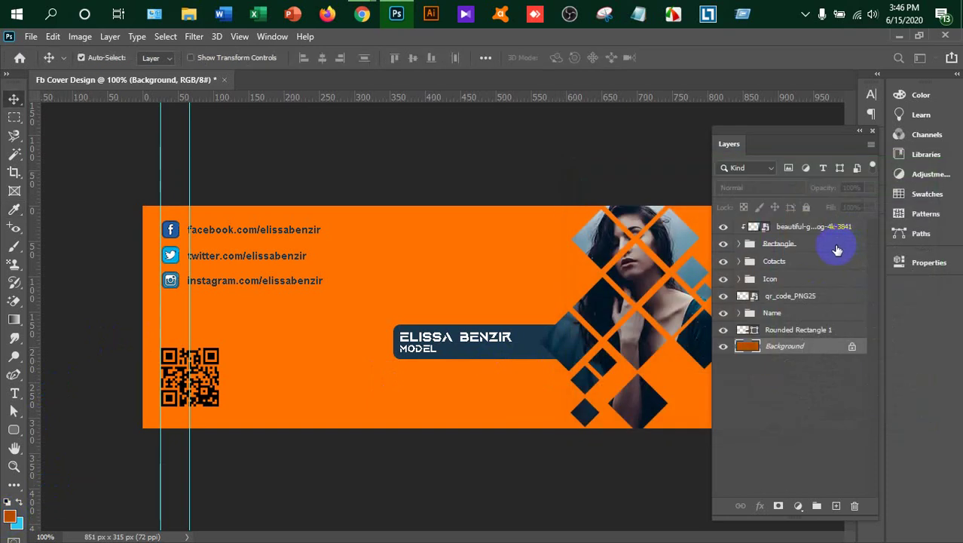
key(alt+BackSpace)
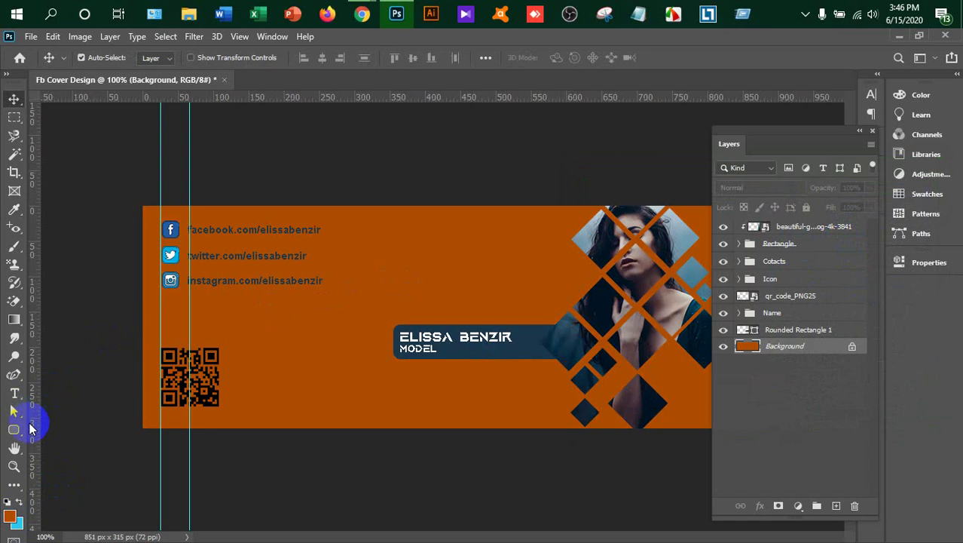
- Refill the background with warmer medium orange #e67c00 and collapse the Layers panel
click(12, 516)
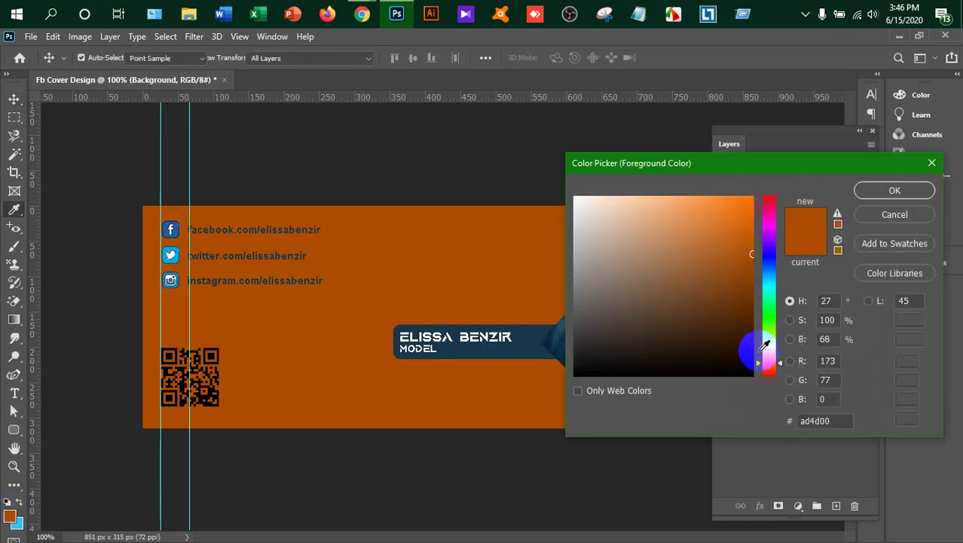
click(768, 344)
drag(769, 343, 781, 364)
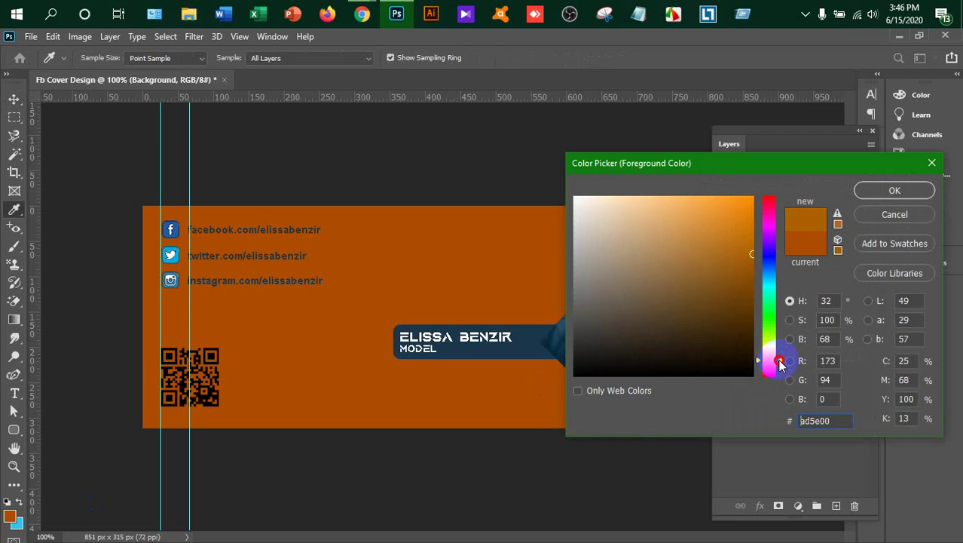
drag(737, 245, 751, 213)
click(899, 190)
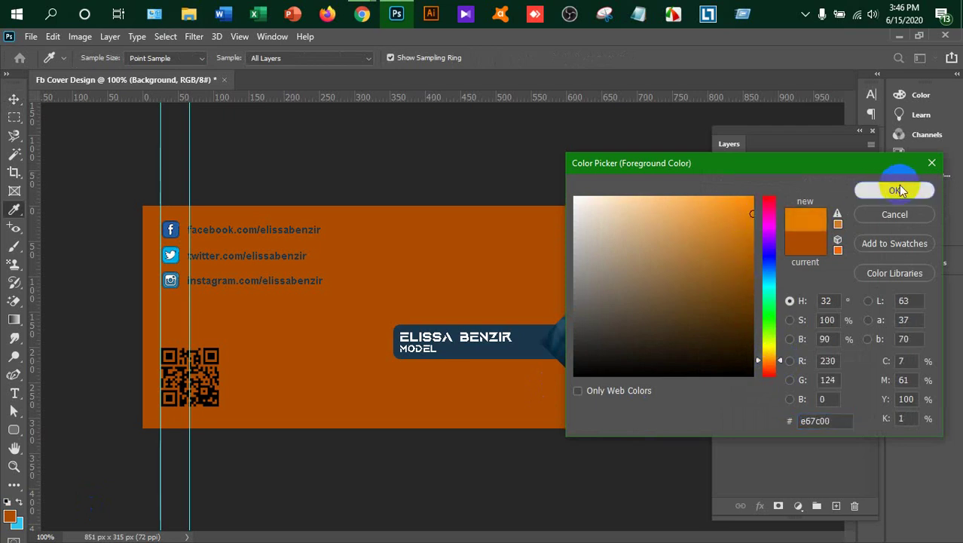
key(v)
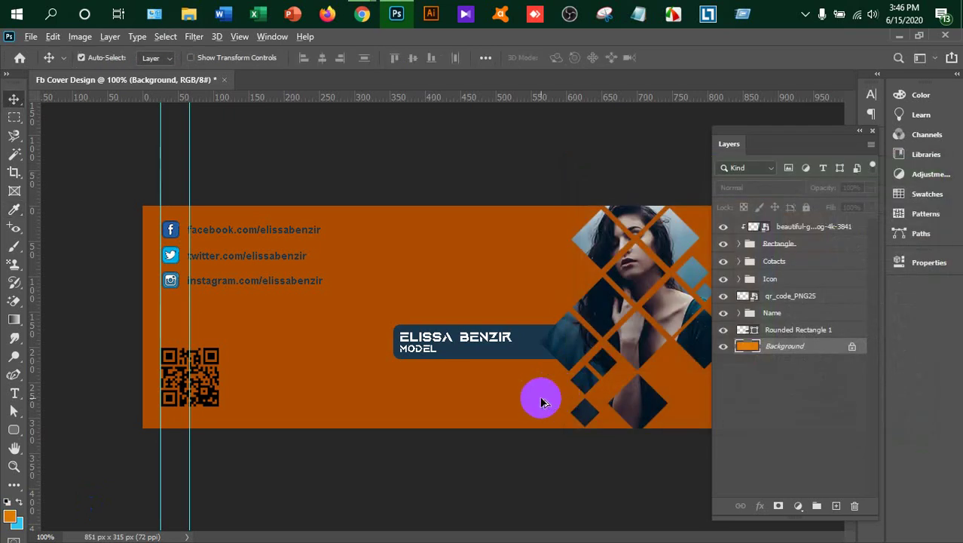
key(alt+BackSpace)
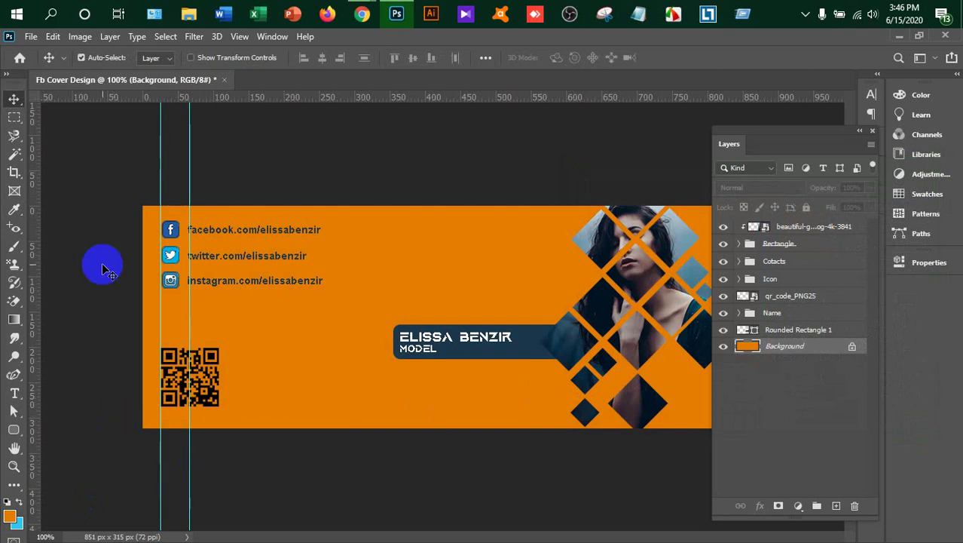
double_click(866, 143)
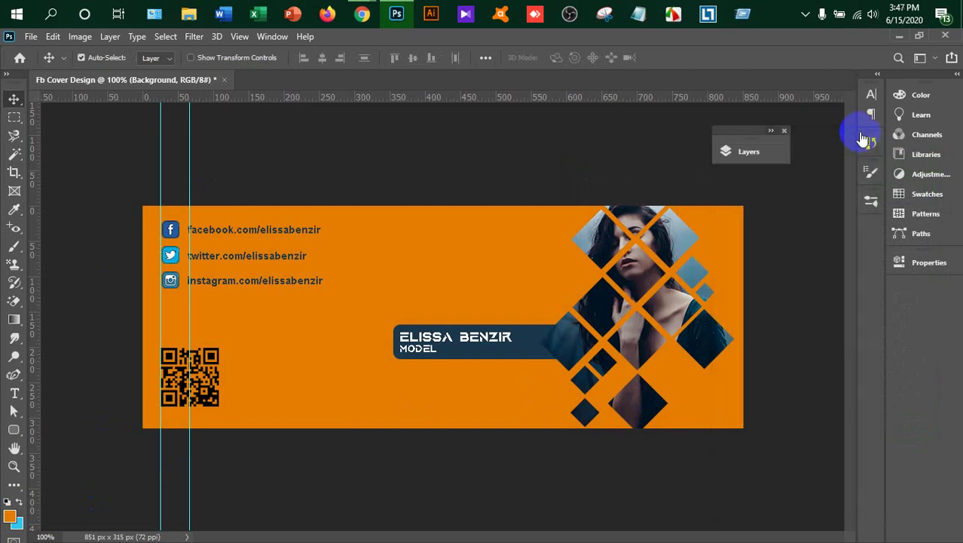